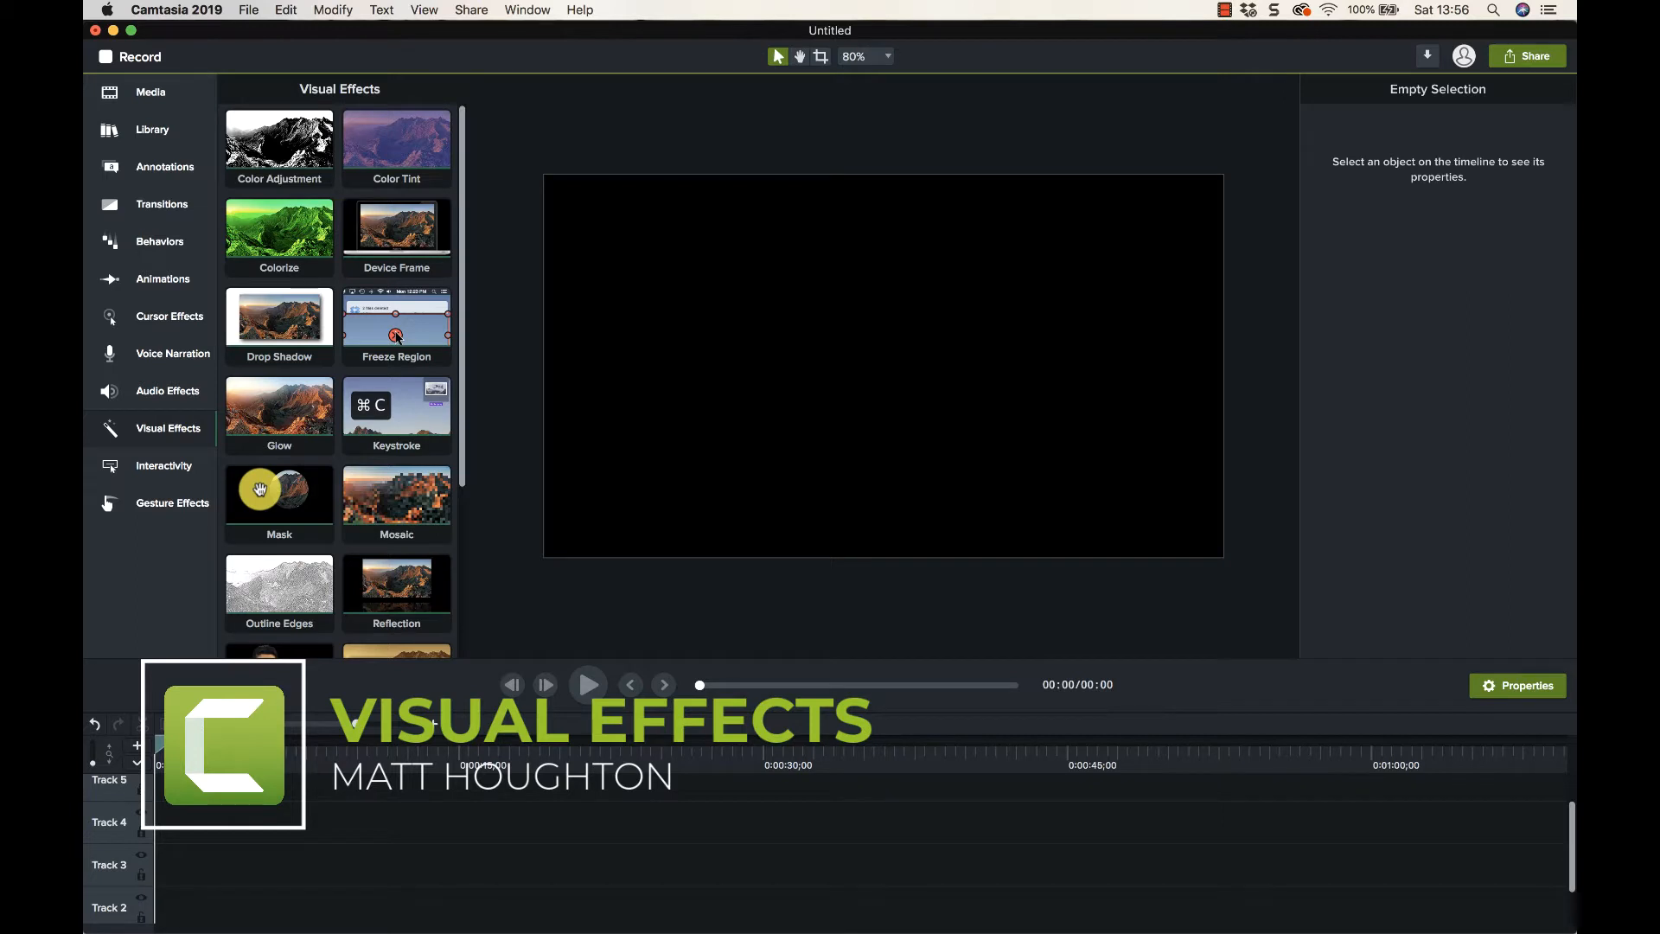
Look through the list of available visual effects
{"action": "scroll", "coordinate": [326, 519], "scroll_direction": "down", "scroll_amount": 5}
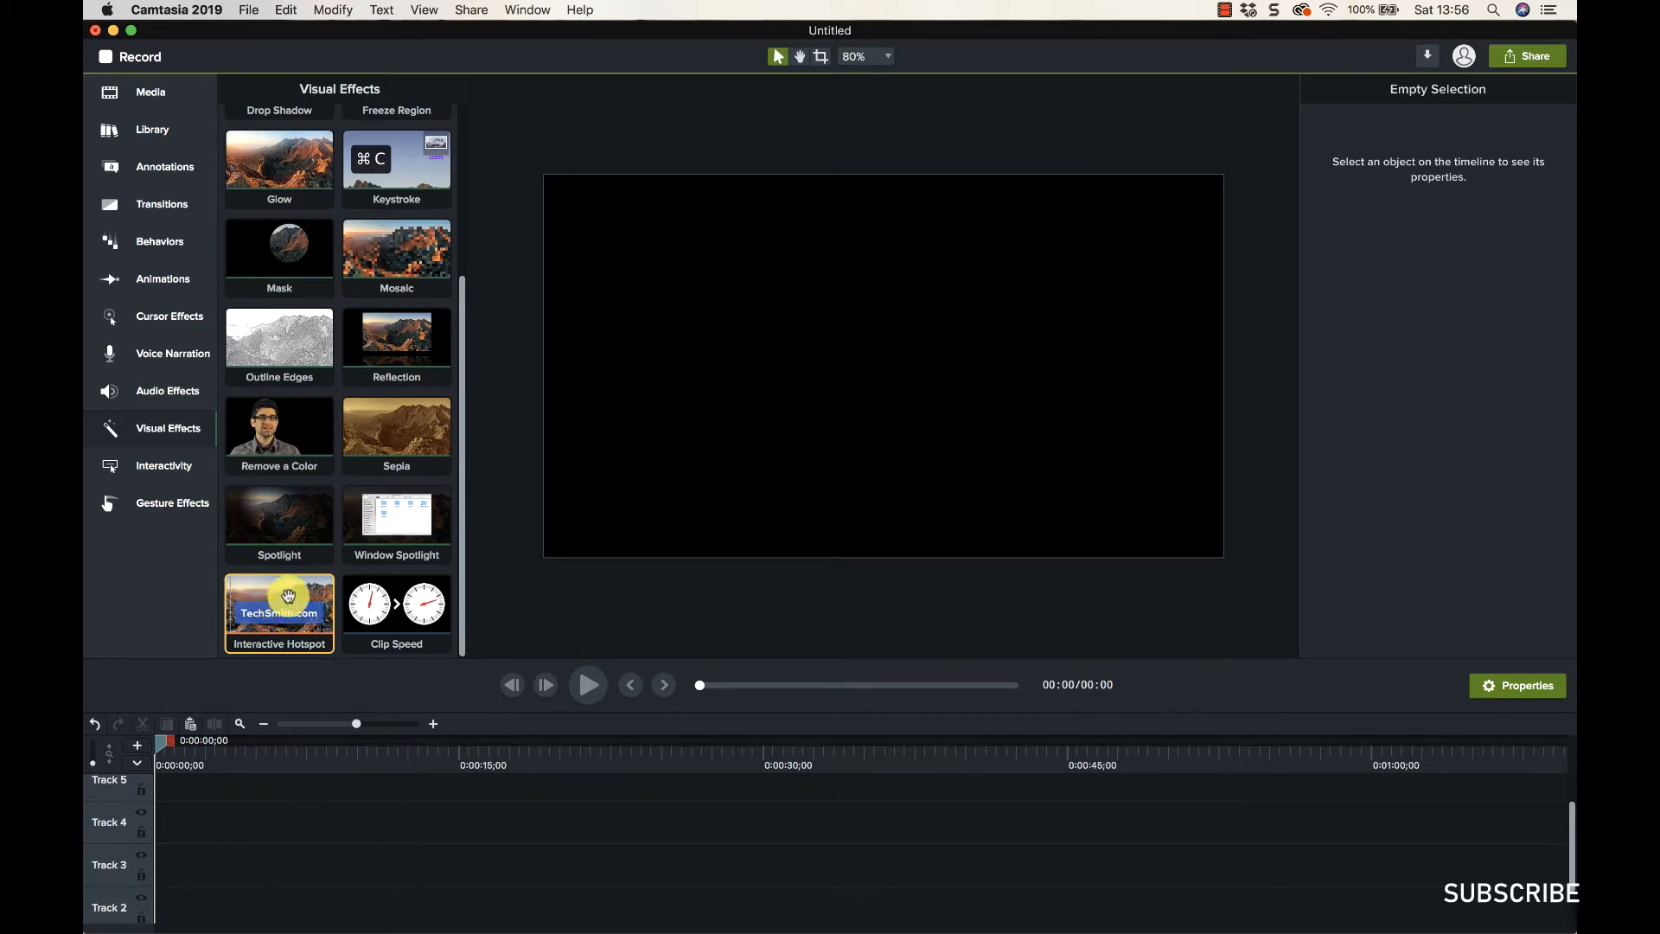
{"action": "scroll", "coordinate": [304, 452], "scroll_direction": "up", "scroll_amount": 5}
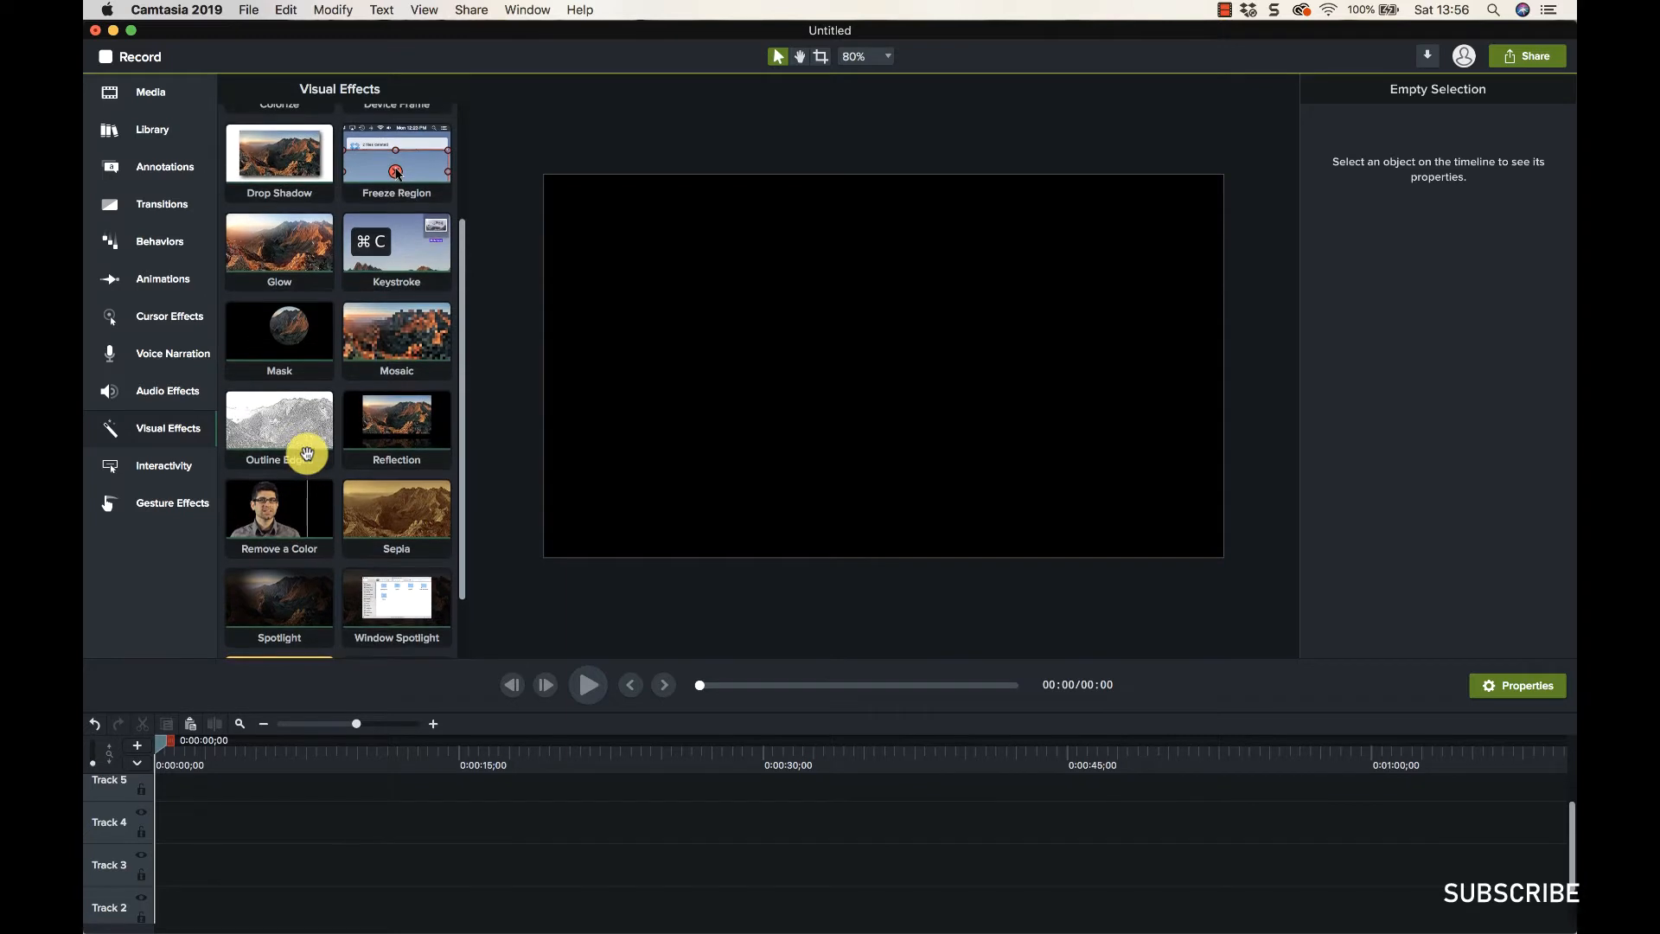
{"action": "scroll", "coordinate": [307, 453], "scroll_direction": "down", "scroll_amount": 4}
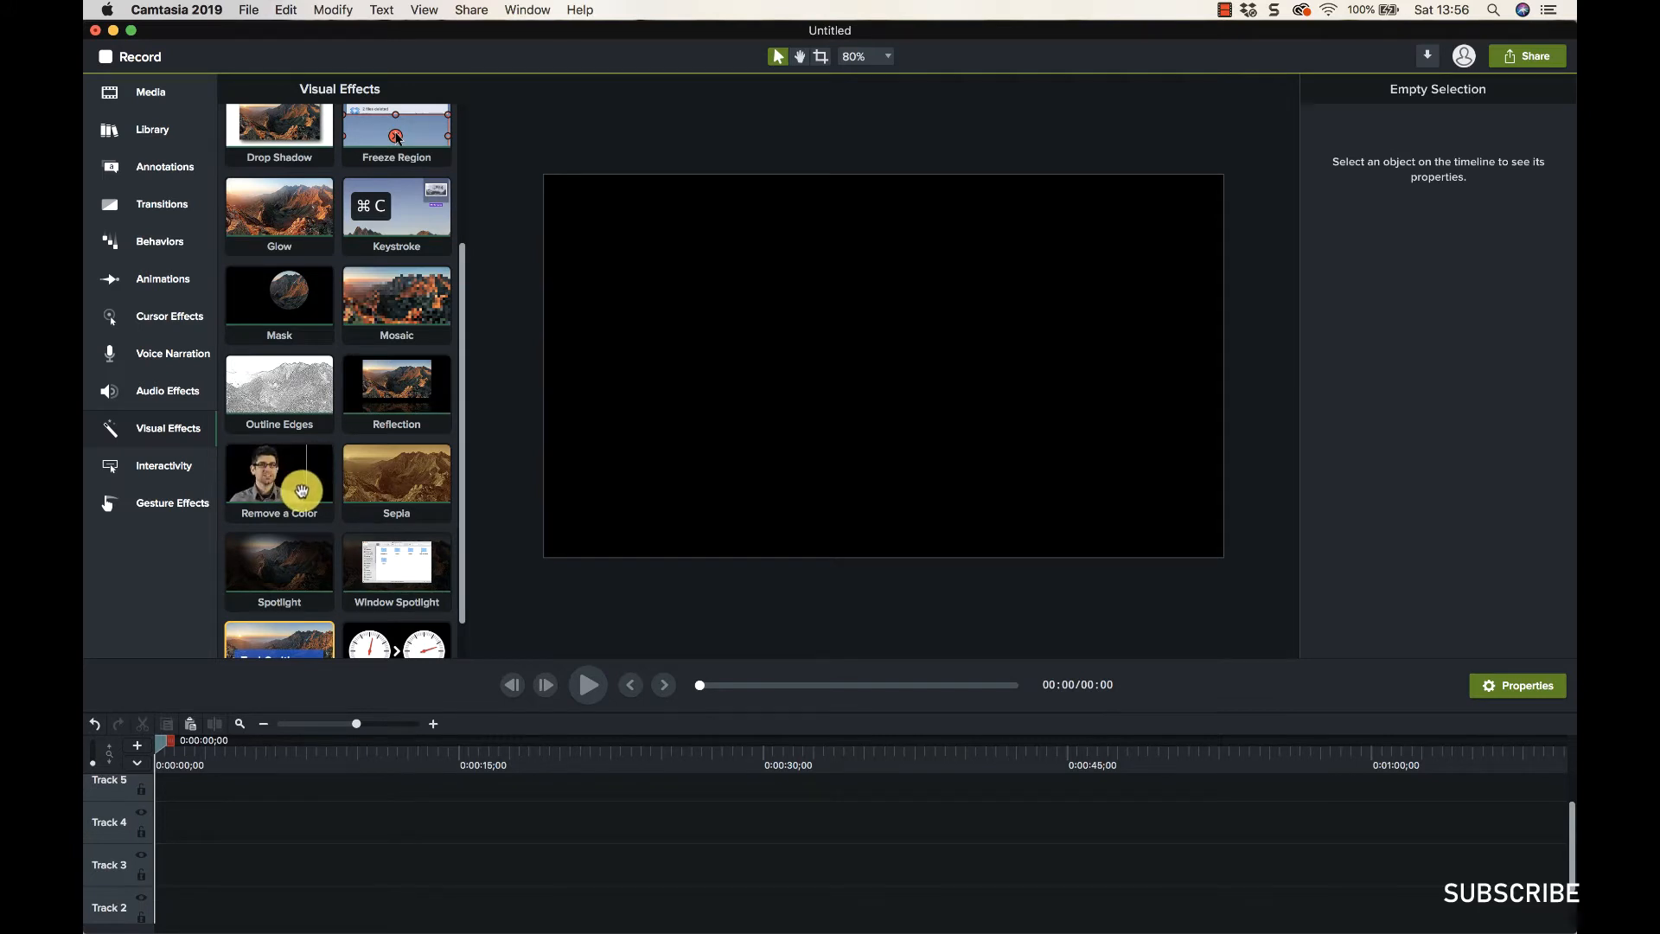
{"action": "scroll", "coordinate": [300, 491], "scroll_direction": "up", "scroll_amount": 5}
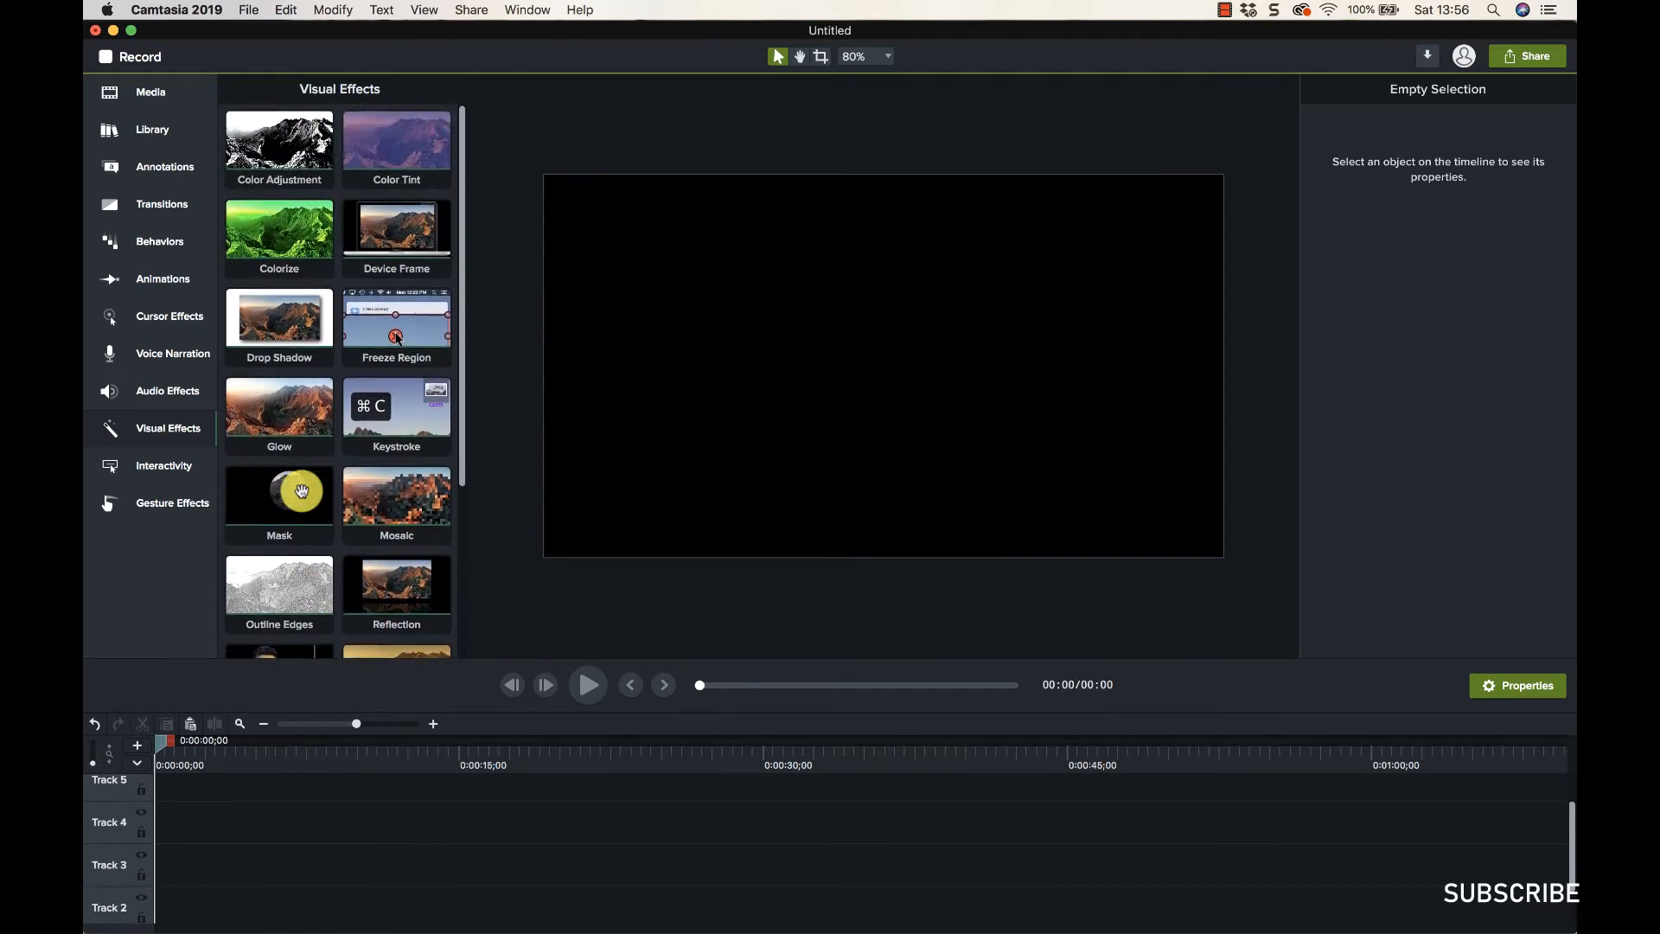
{"action": "scroll", "coordinate": [298, 519], "scroll_direction": "down", "scroll_amount": 2}
{"action": "scroll", "coordinate": [296, 502], "scroll_direction": "up", "scroll_amount": 2}
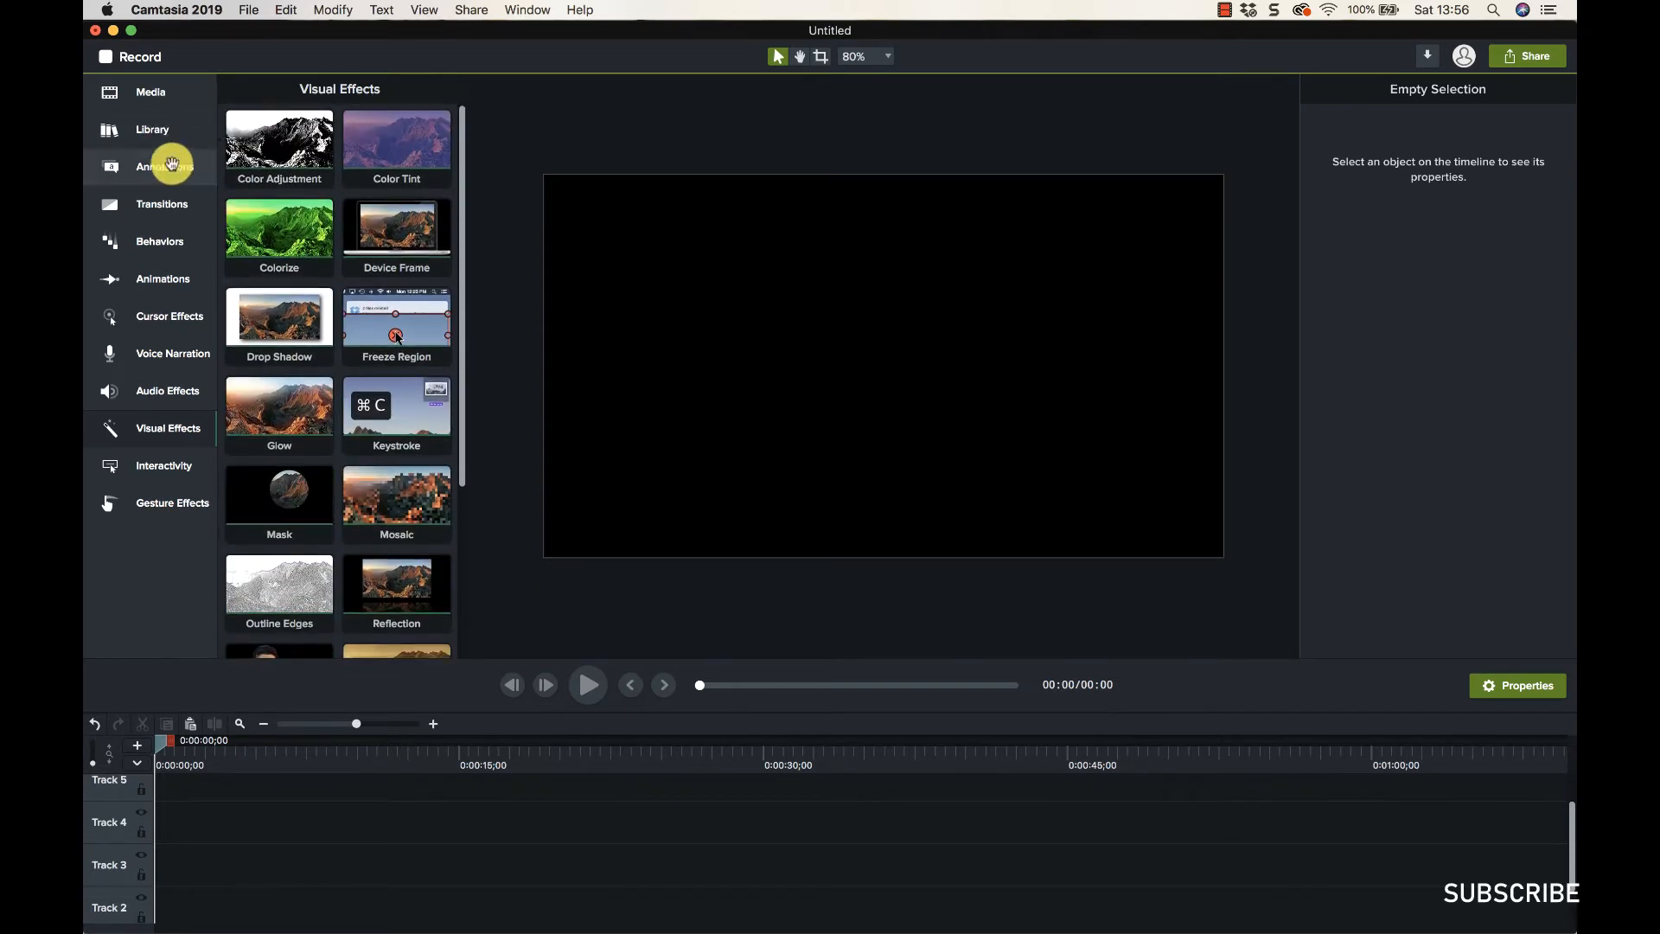
Add the man-standing-on-rock-peak video from the Tutorial Media library to the start of Track 4 and move the playhead to about 7 seconds
{"action": "left_click", "coordinate": [140, 90]}
{"action": "left_click", "coordinate": [155, 131]}
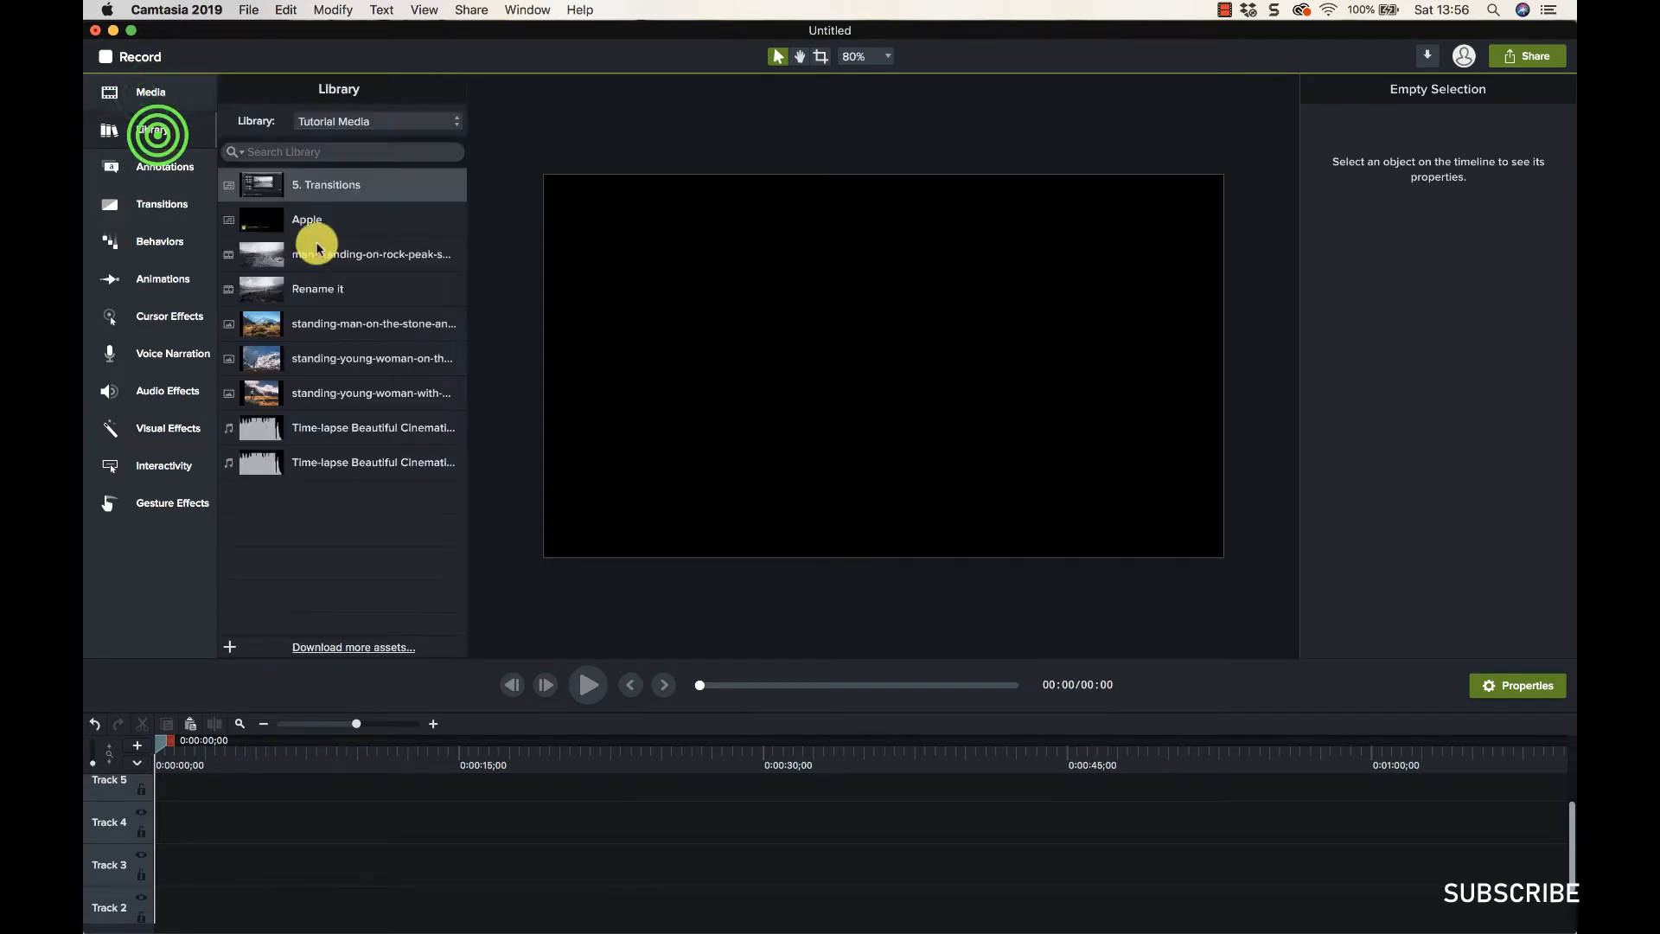
{"action": "left_click_drag", "start_coordinate": [360, 270], "coordinate": [198, 851]}
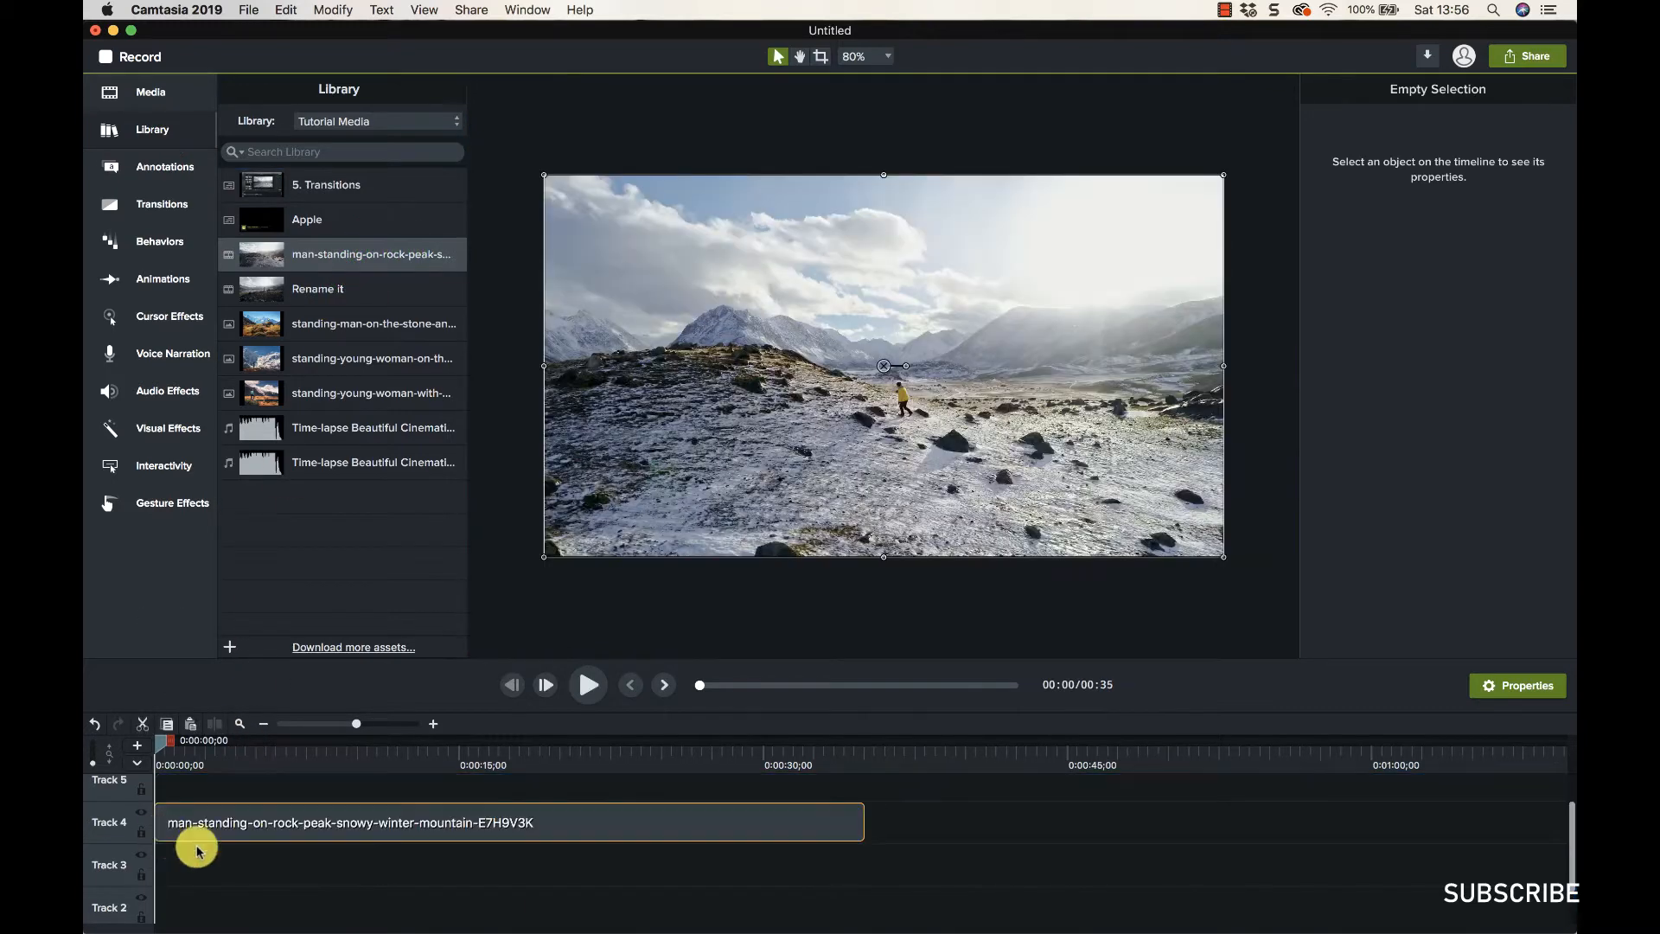
{"action": "left_click", "coordinate": [319, 830]}
{"action": "left_click", "coordinate": [164, 744]}
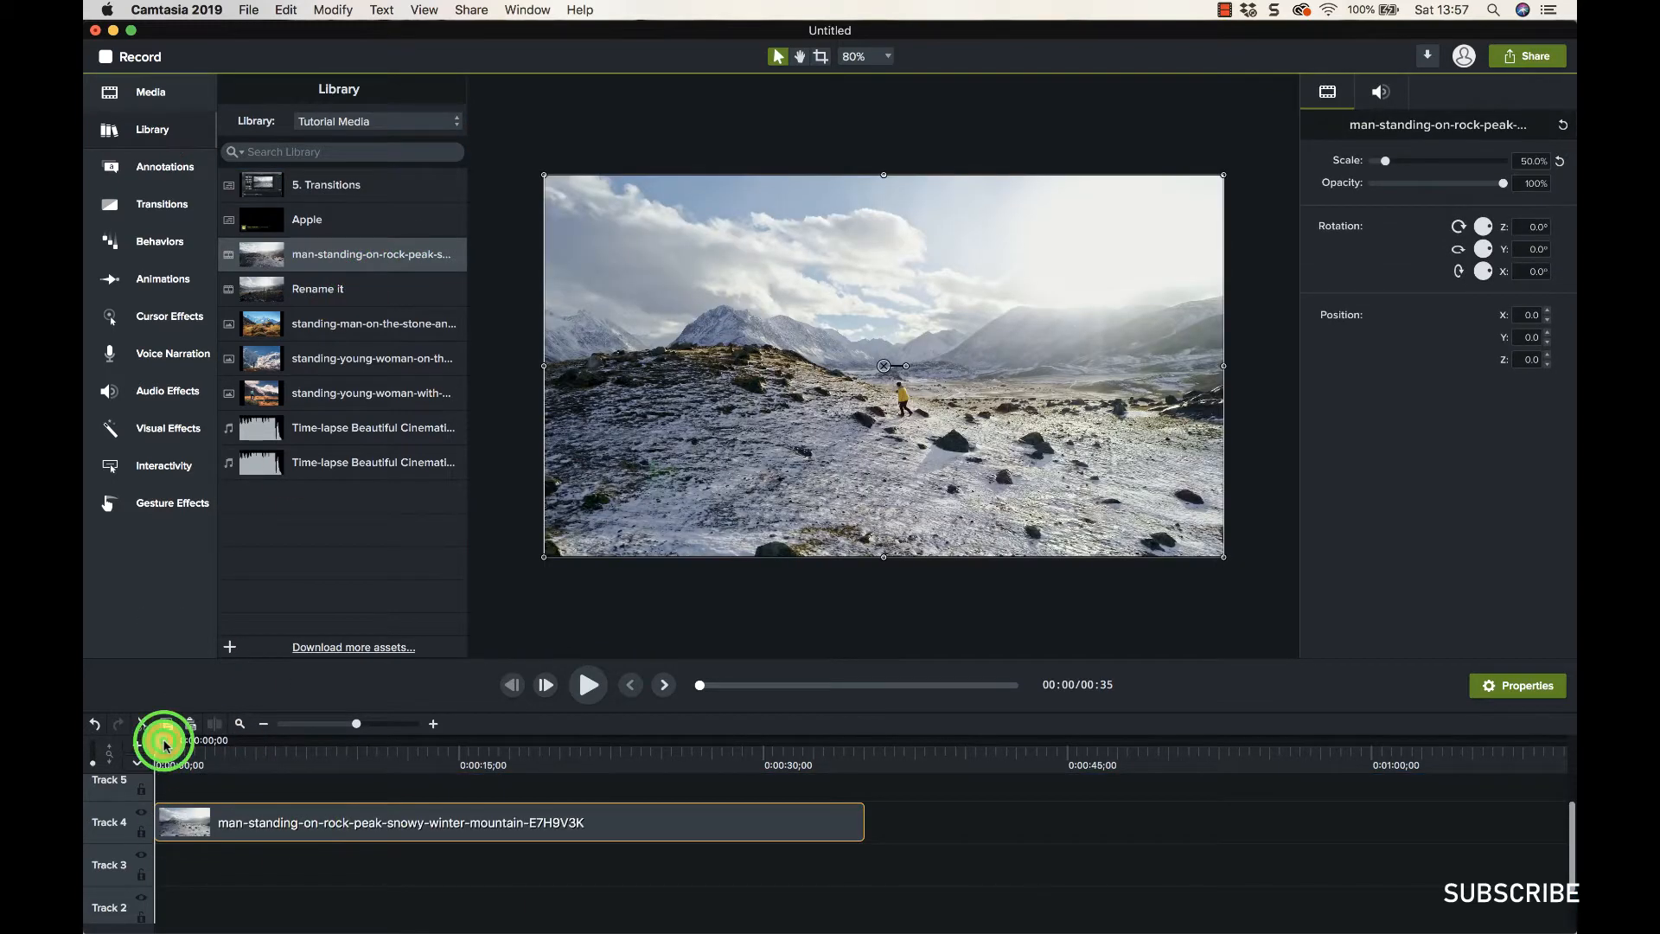
{"action": "left_click_drag", "start_coordinate": [164, 743], "coordinate": [304, 742]}
Apply the Color Adjustment effect to the clip on Track 4 and select that effect on the timeline
{"action": "left_click", "coordinate": [163, 437]}
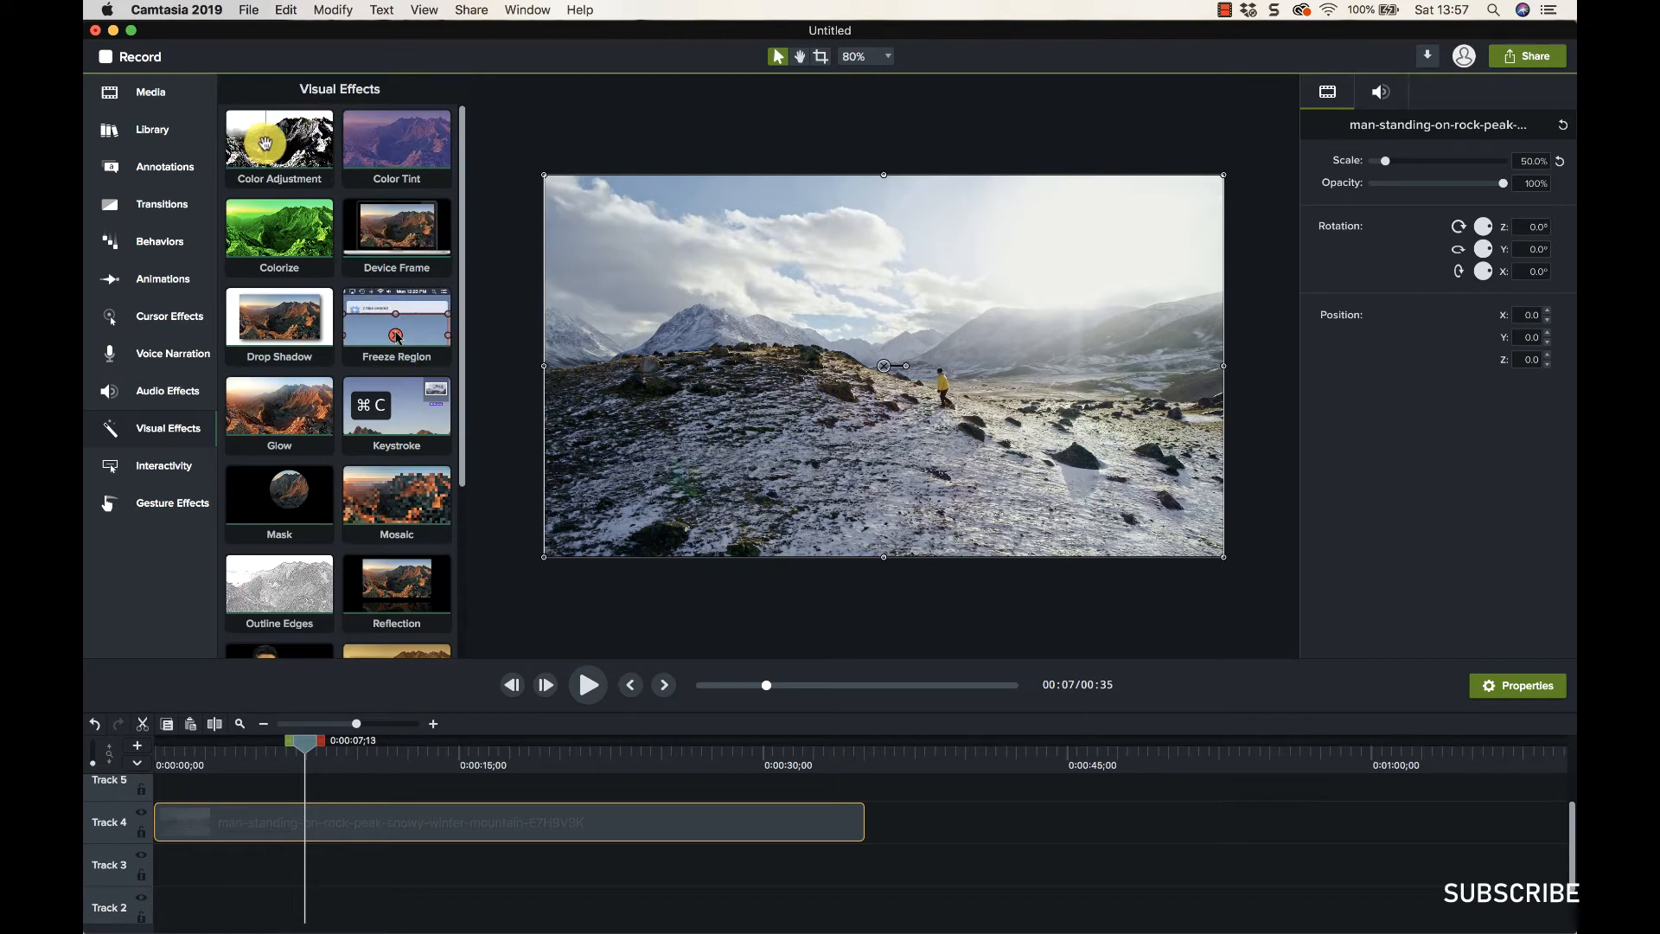
{"action": "left_click_drag", "start_coordinate": [265, 143], "coordinate": [303, 813]}
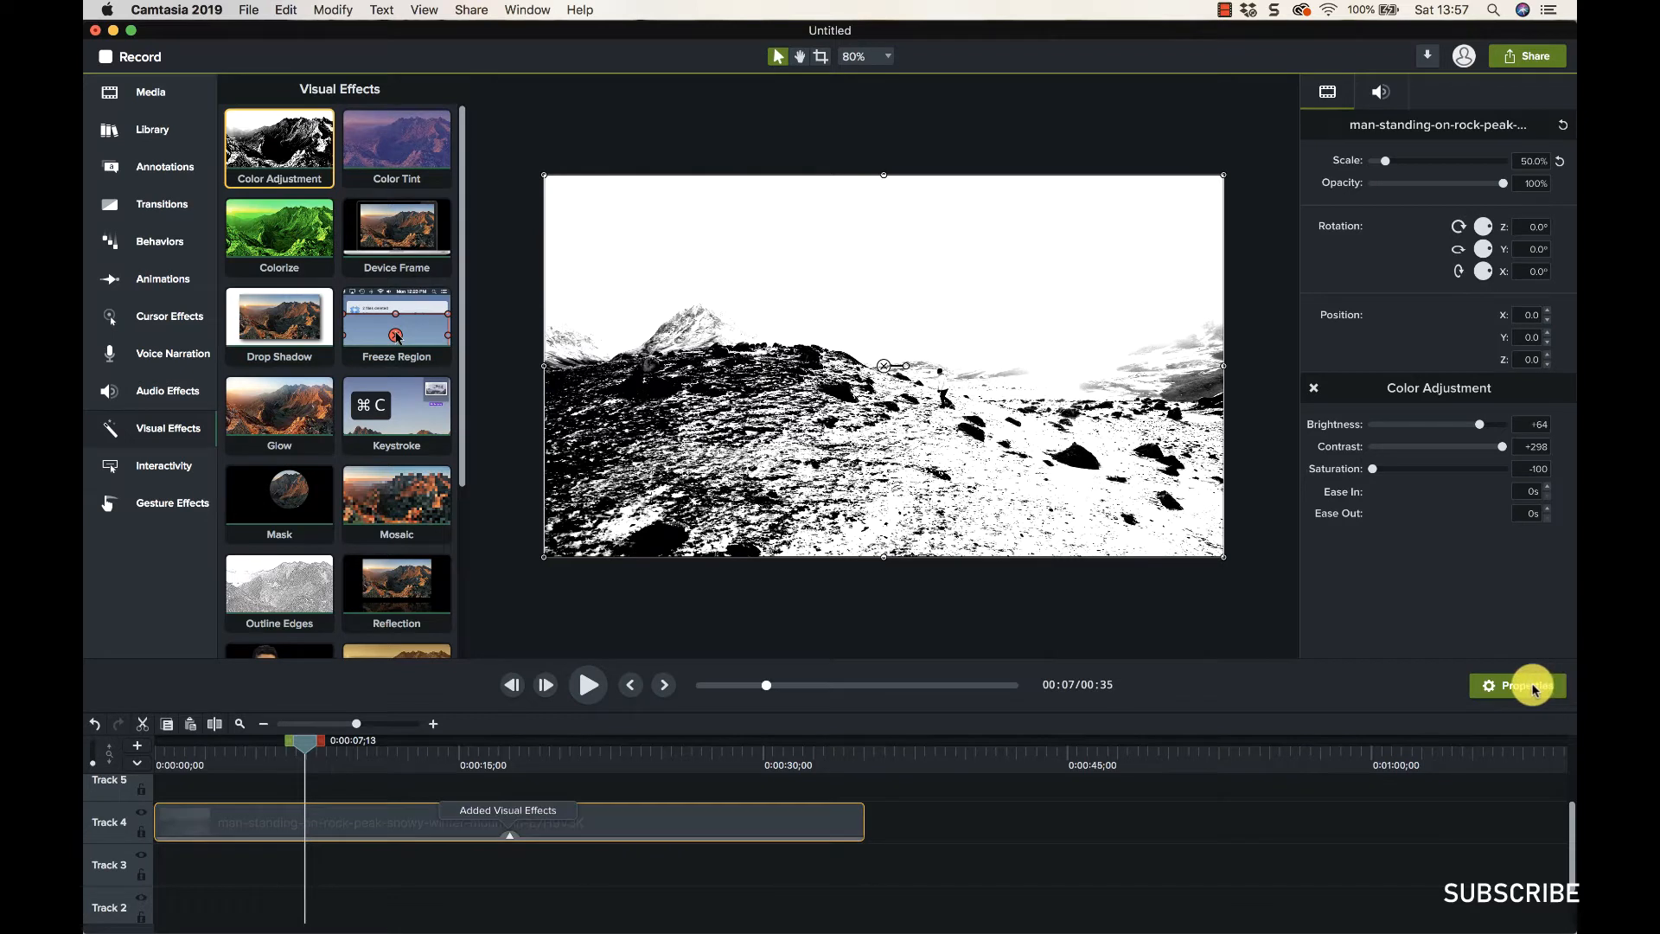
{"action": "left_click", "coordinate": [510, 832]}
{"action": "left_click", "coordinate": [463, 826]}
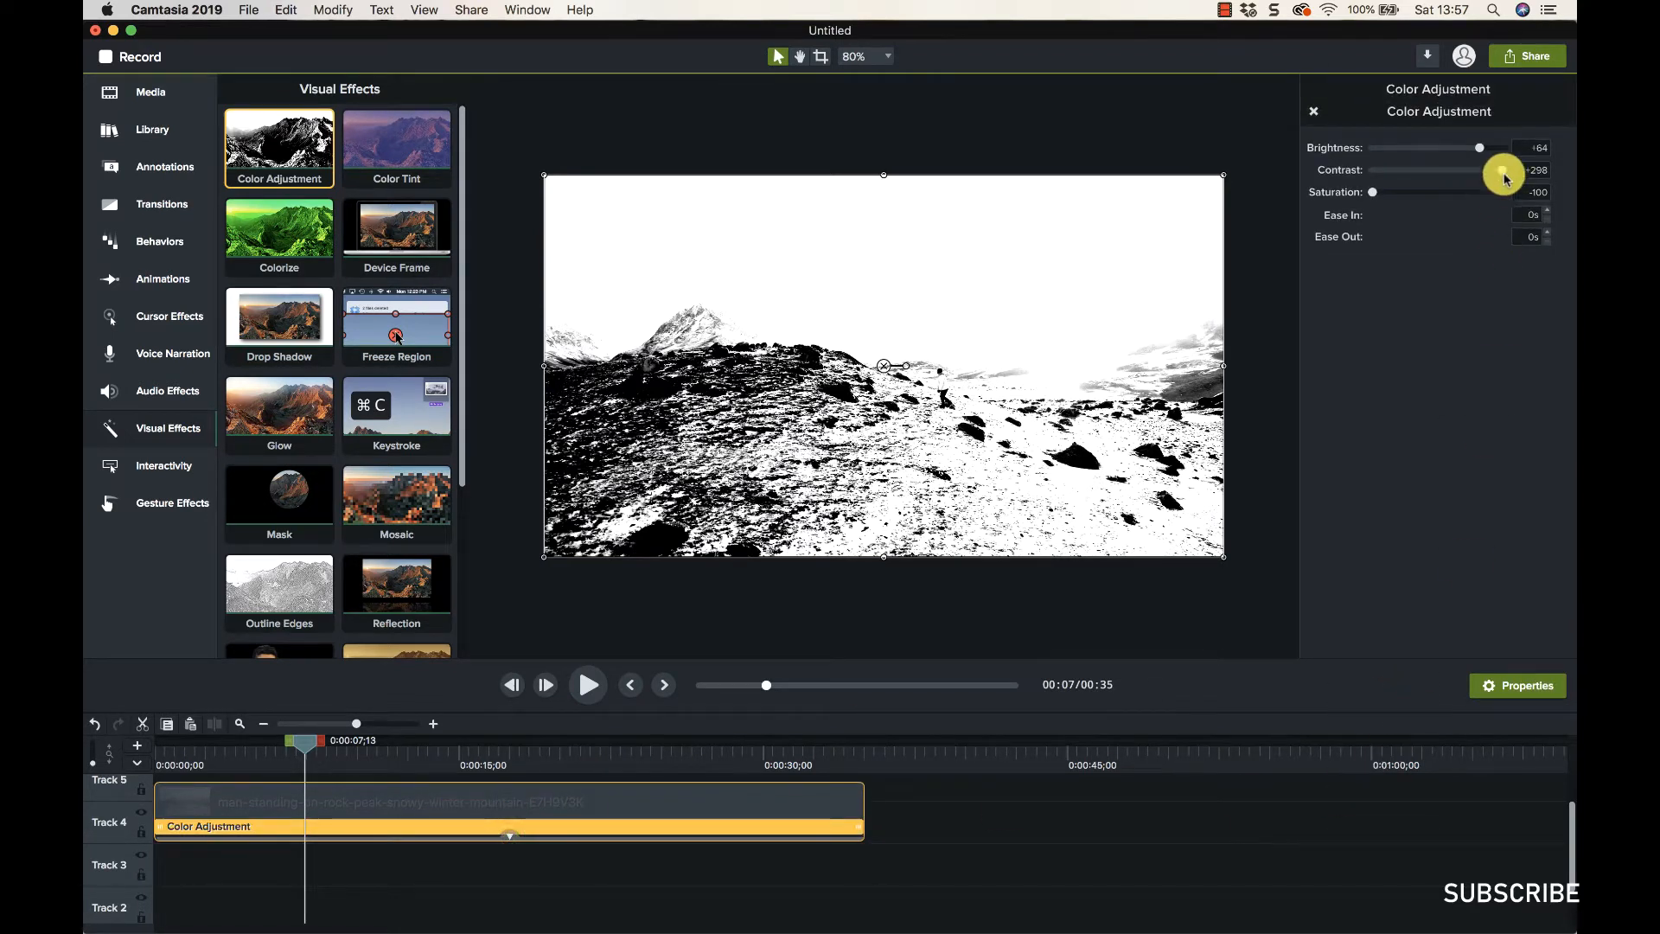
Set the Color Adjustment to brightness -45, contrast +243 and saturation +9
{"action": "left_click_drag", "start_coordinate": [1482, 151], "coordinate": [1393, 147]}
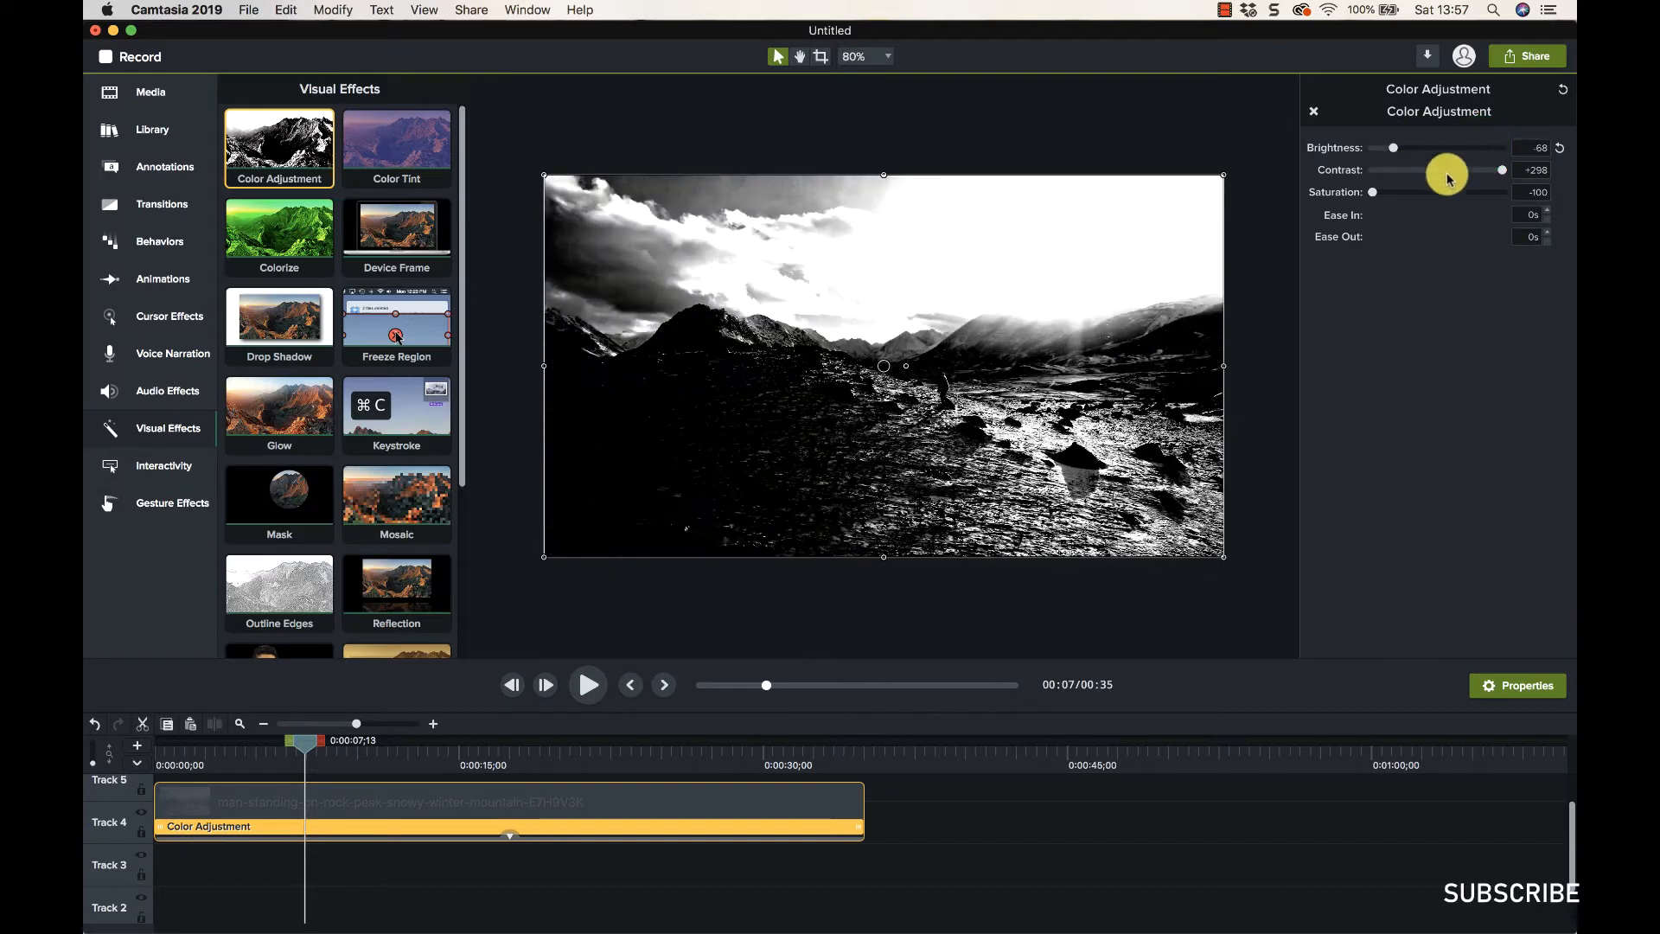
{"action": "left_click_drag", "start_coordinate": [1500, 171], "coordinate": [1434, 171]}
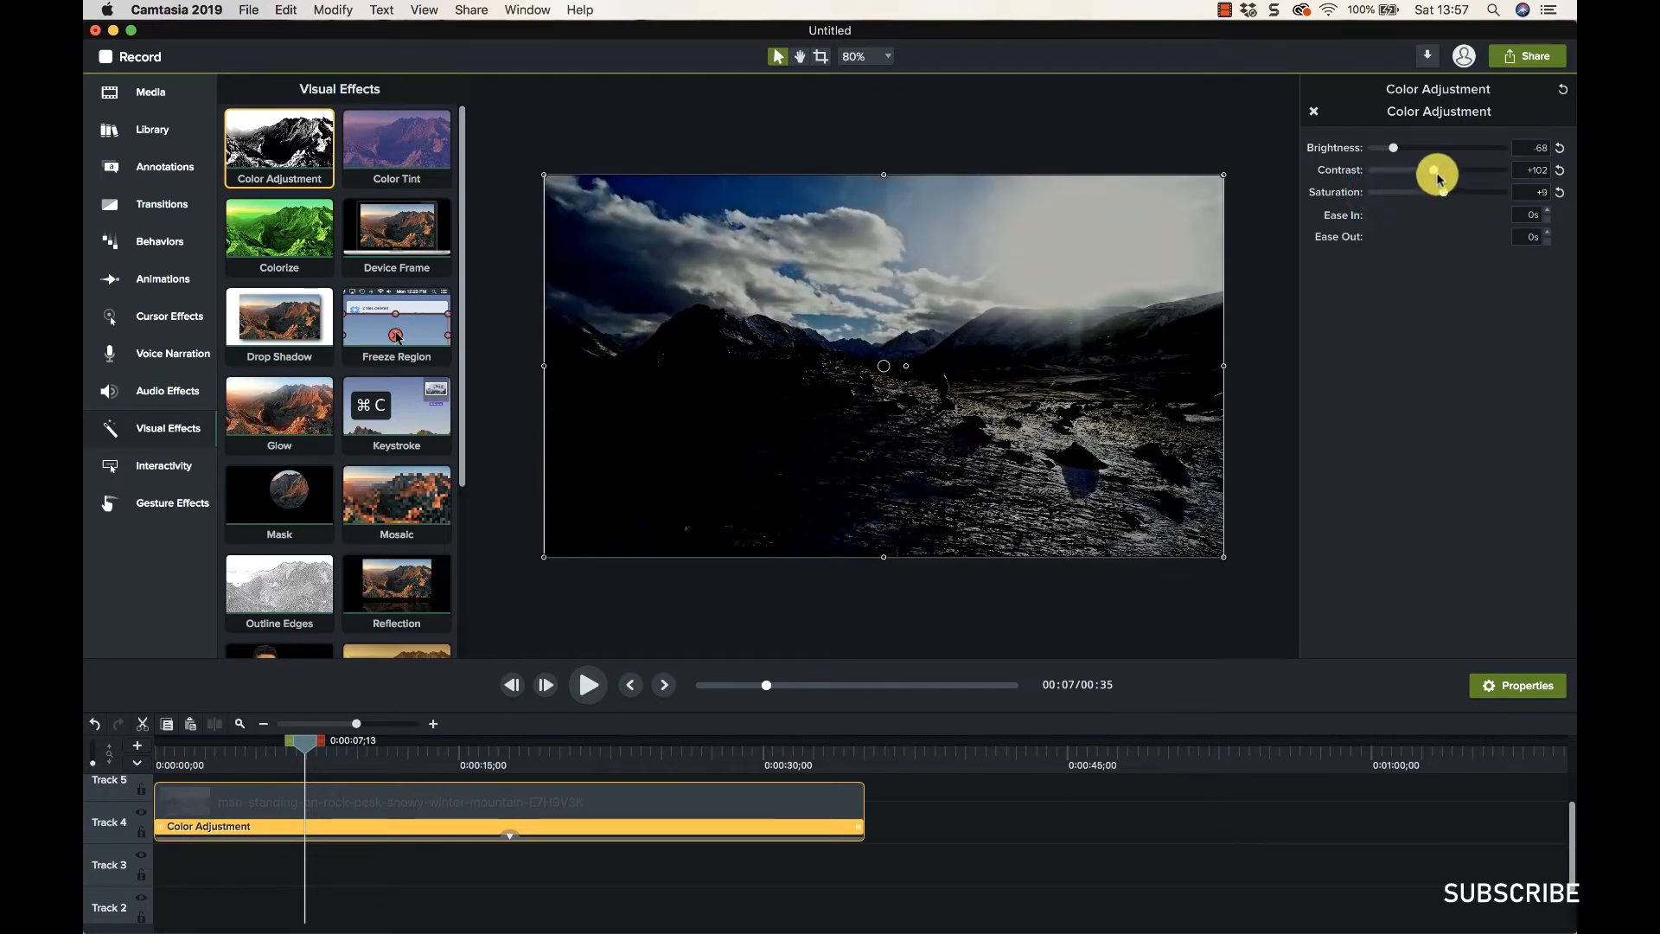
{"action": "left_click_drag", "start_coordinate": [1438, 178], "coordinate": [1487, 172]}
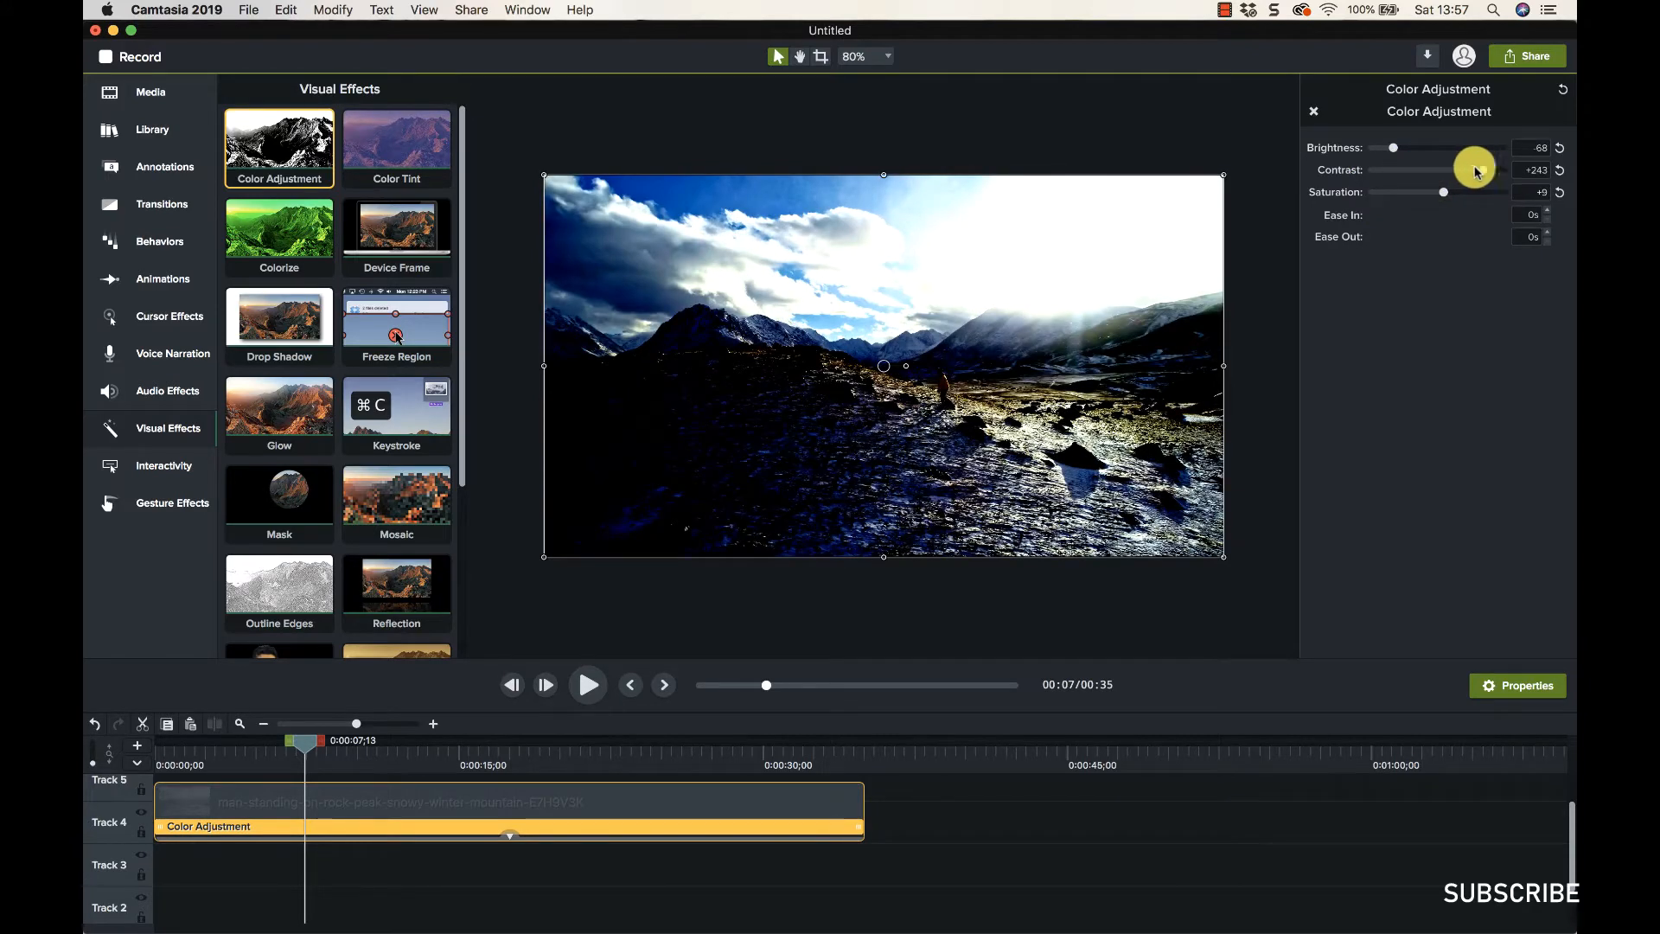
{"action": "left_click_drag", "start_coordinate": [1394, 149], "coordinate": [1405, 148]}
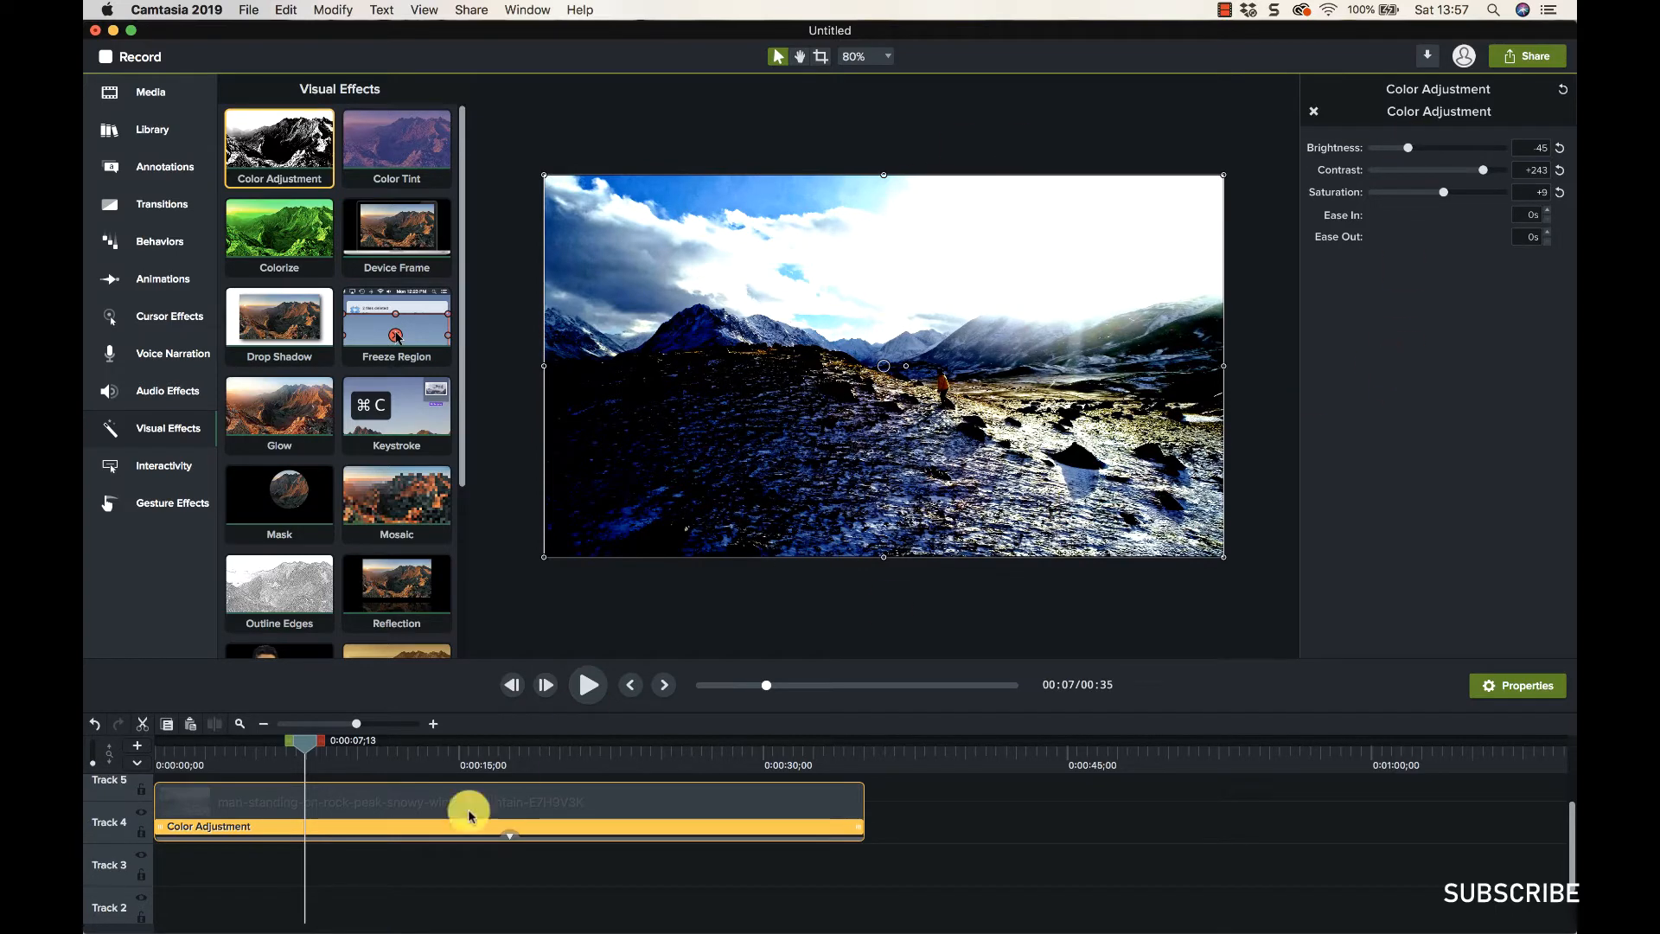
Shorten and reposition the Color Adjustment effect to span about 6 to 19 seconds, and remove it from the clip
{"action": "left_click", "coordinate": [160, 832]}
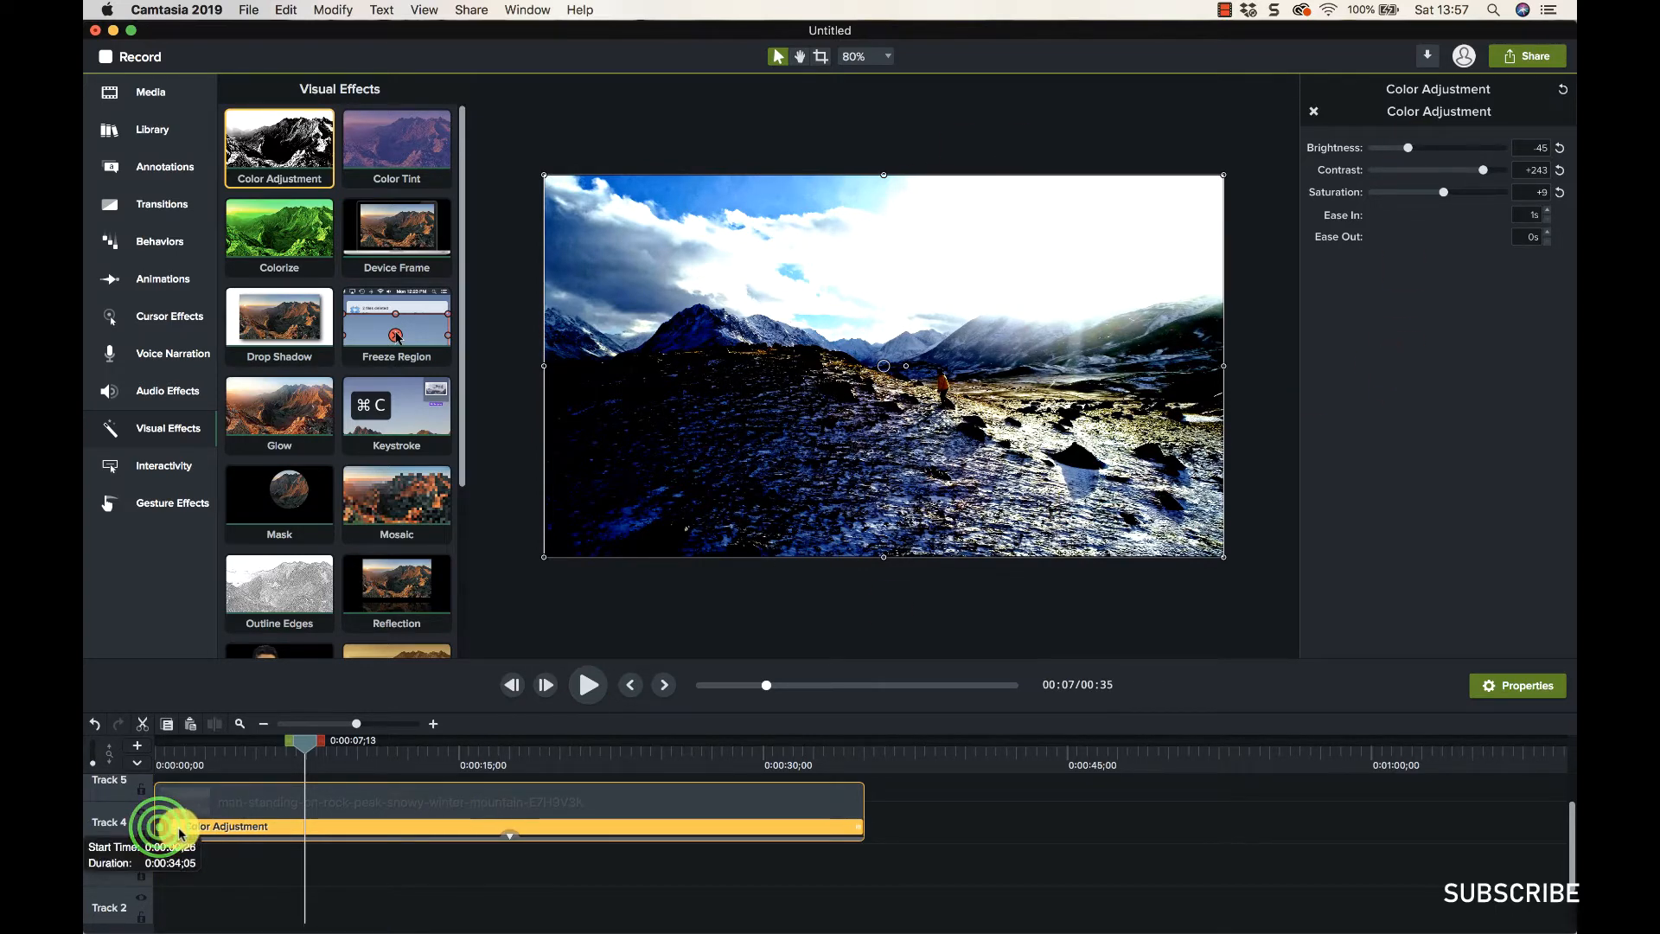
{"action": "left_click_drag", "start_coordinate": [181, 832], "coordinate": [404, 832]}
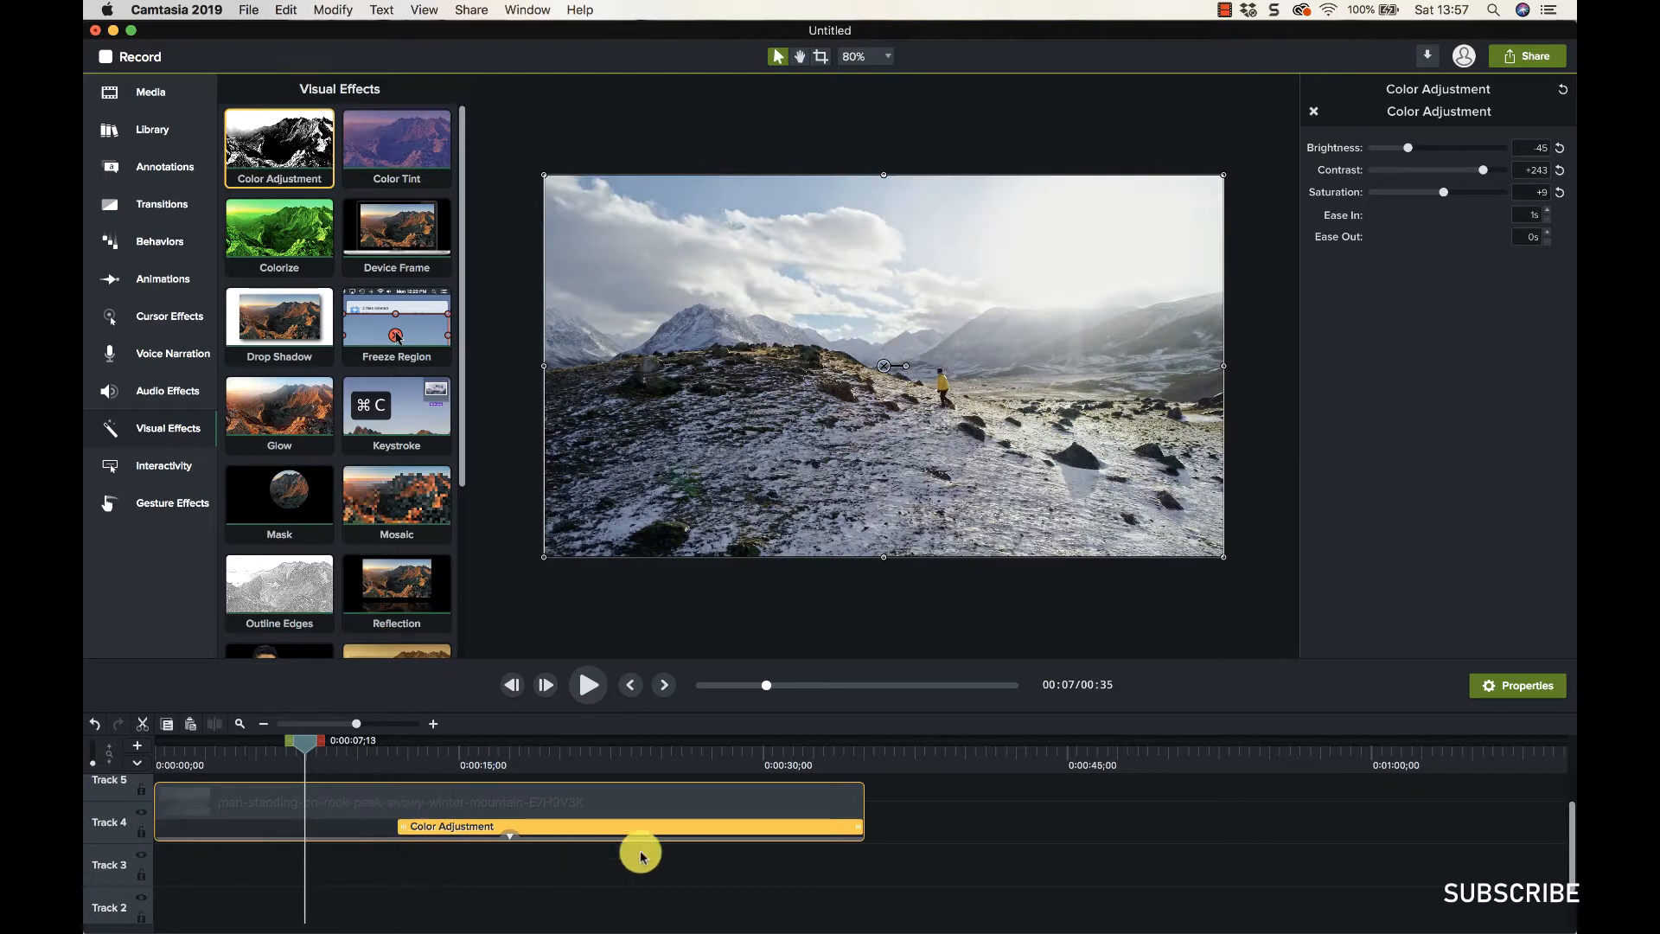
{"action": "left_click_drag", "start_coordinate": [847, 832], "coordinate": [504, 813]}
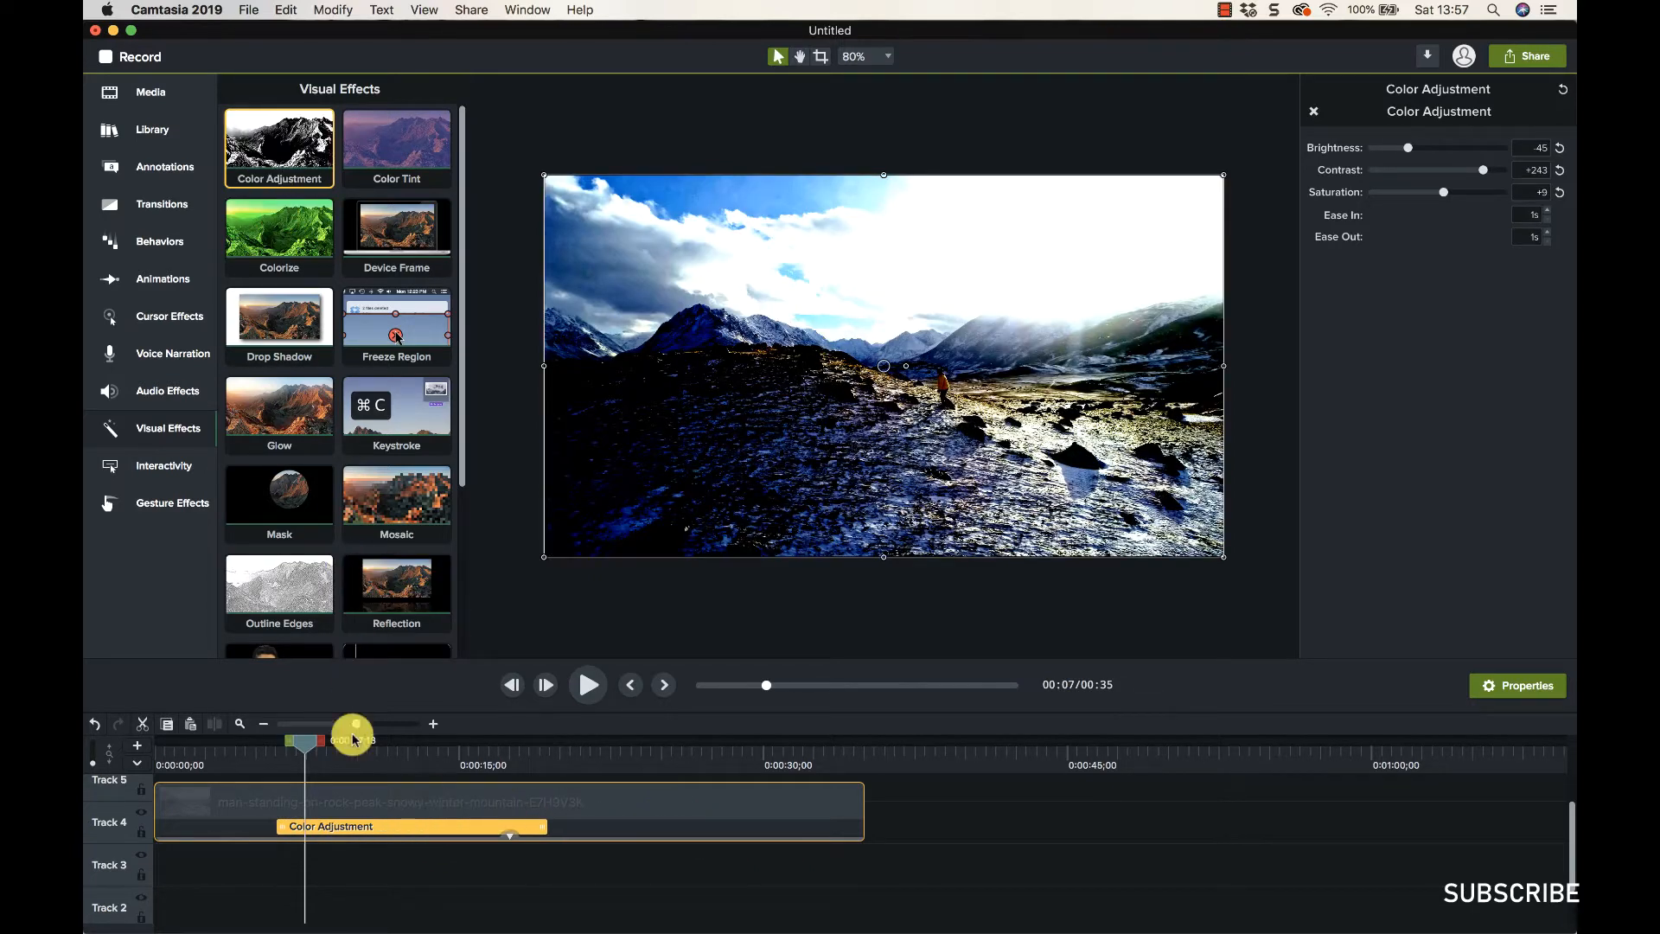
{"action": "right_click", "coordinate": [359, 832]}
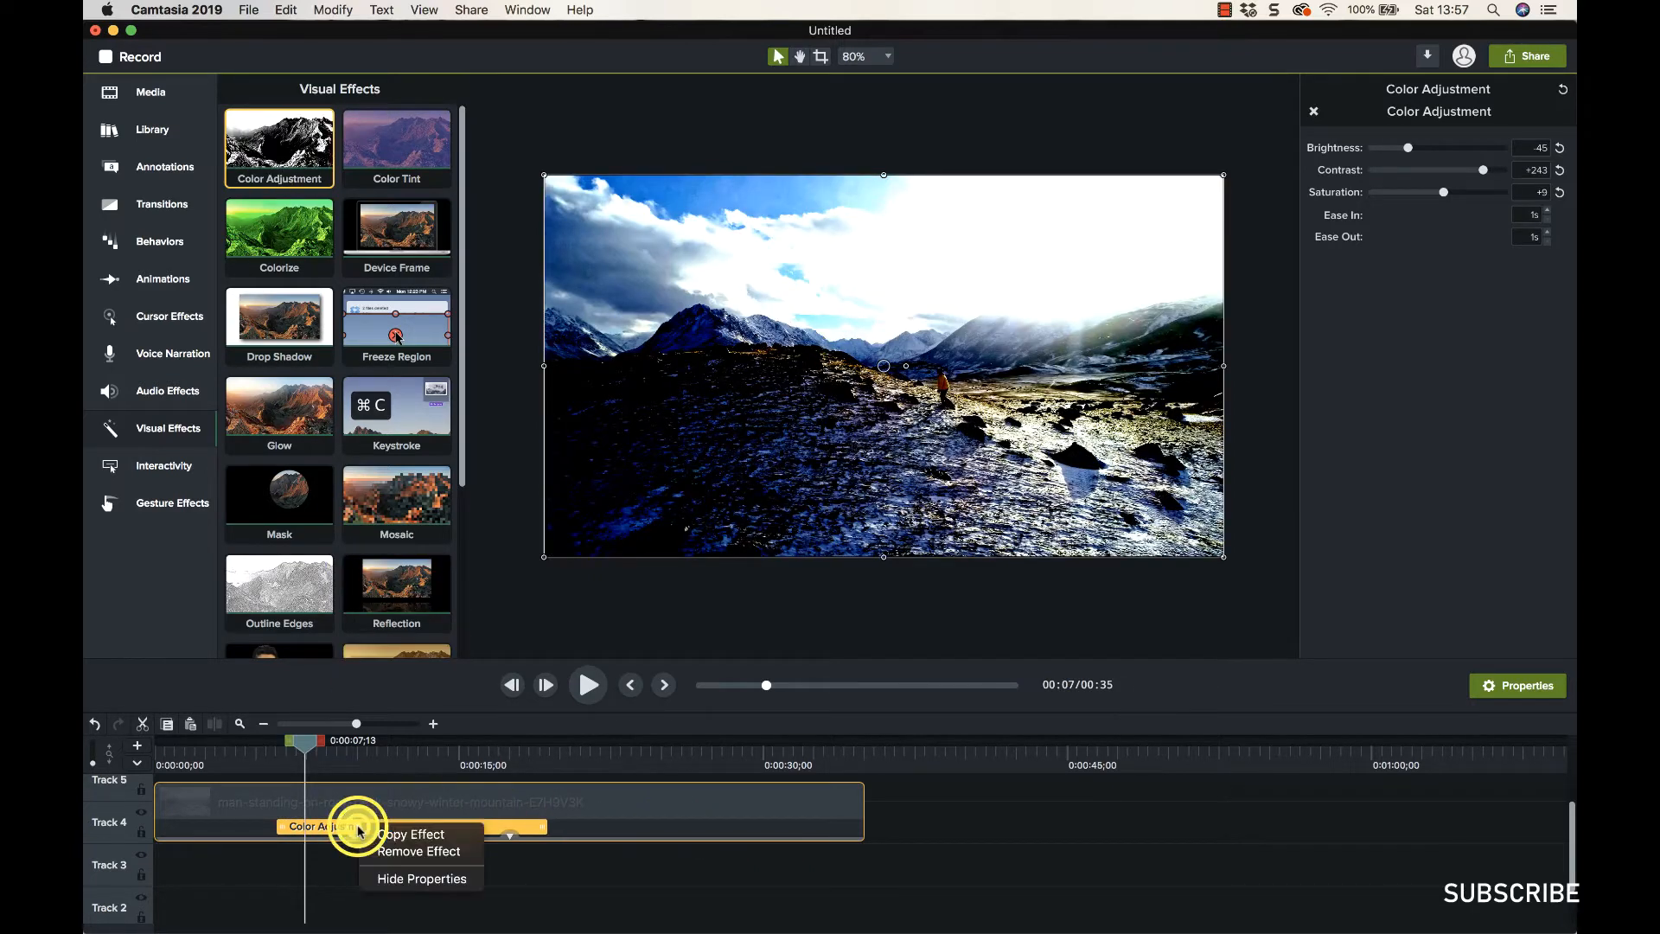
{"action": "left_click", "coordinate": [401, 853]}
Apply the Color Tint effect to the clip with intensity +32, and remove the effect again
{"action": "left_click_drag", "start_coordinate": [406, 156], "coordinate": [295, 835]}
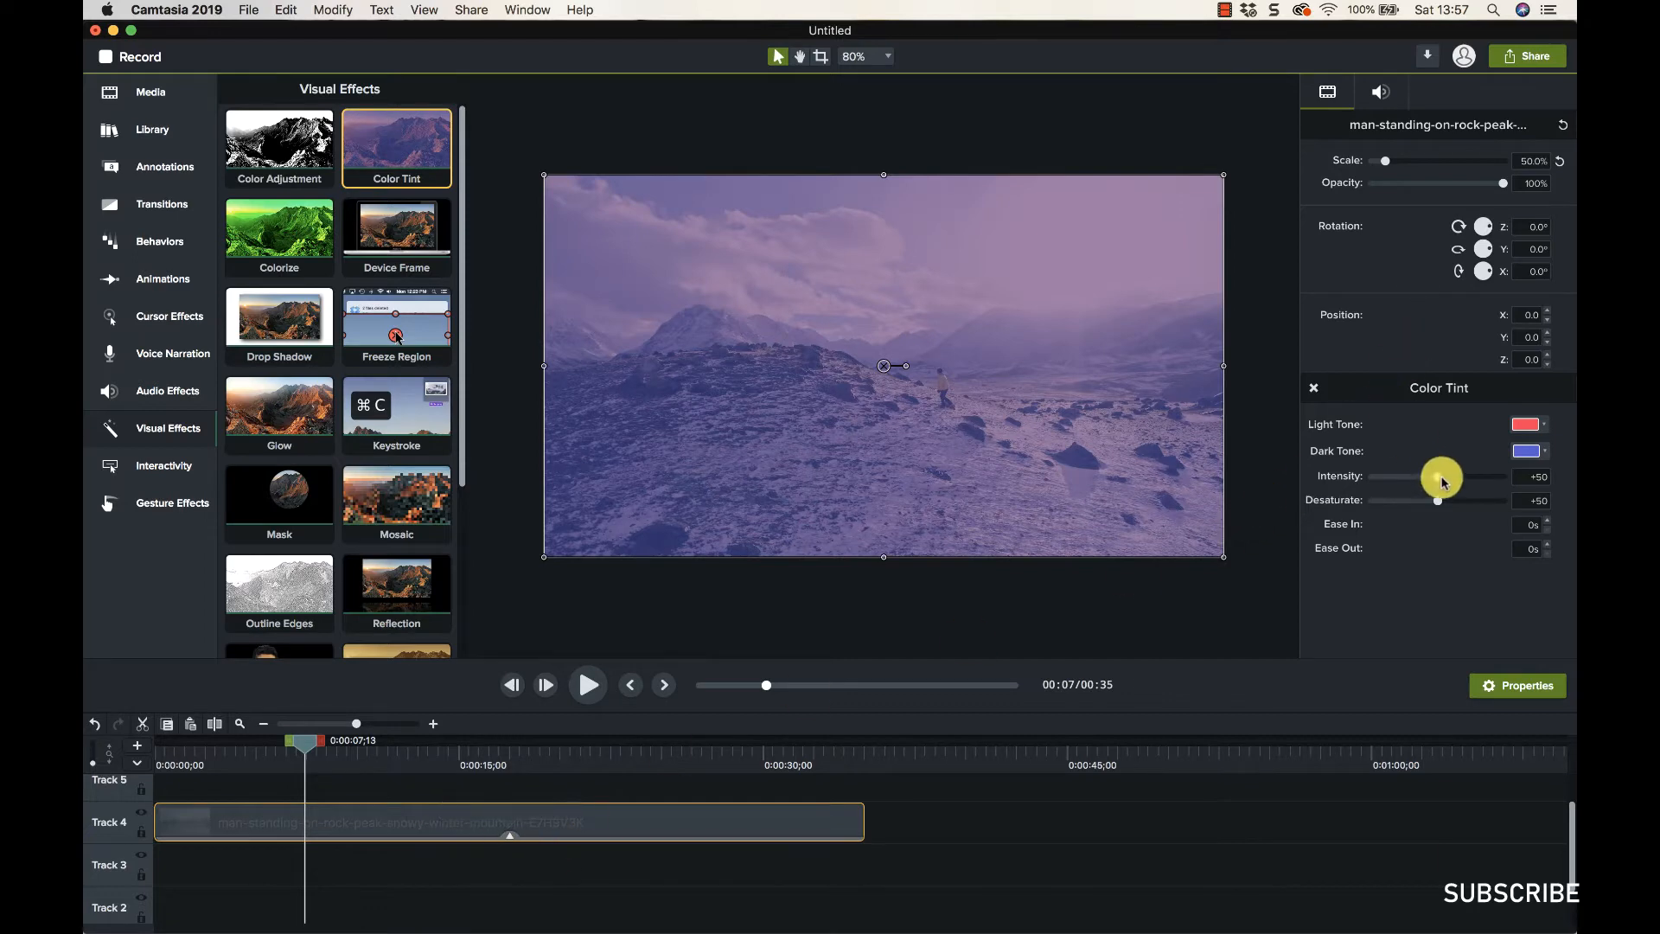
{"action": "mouse_move", "coordinate": [1434, 478]}
{"action": "left_mouse_down"}
{"action": "mouse_move", "coordinate": [1378, 472]}
{"action": "mouse_move", "coordinate": [1538, 482]}
{"action": "mouse_move", "coordinate": [1411, 489]}
{"action": "left_mouse_up"}
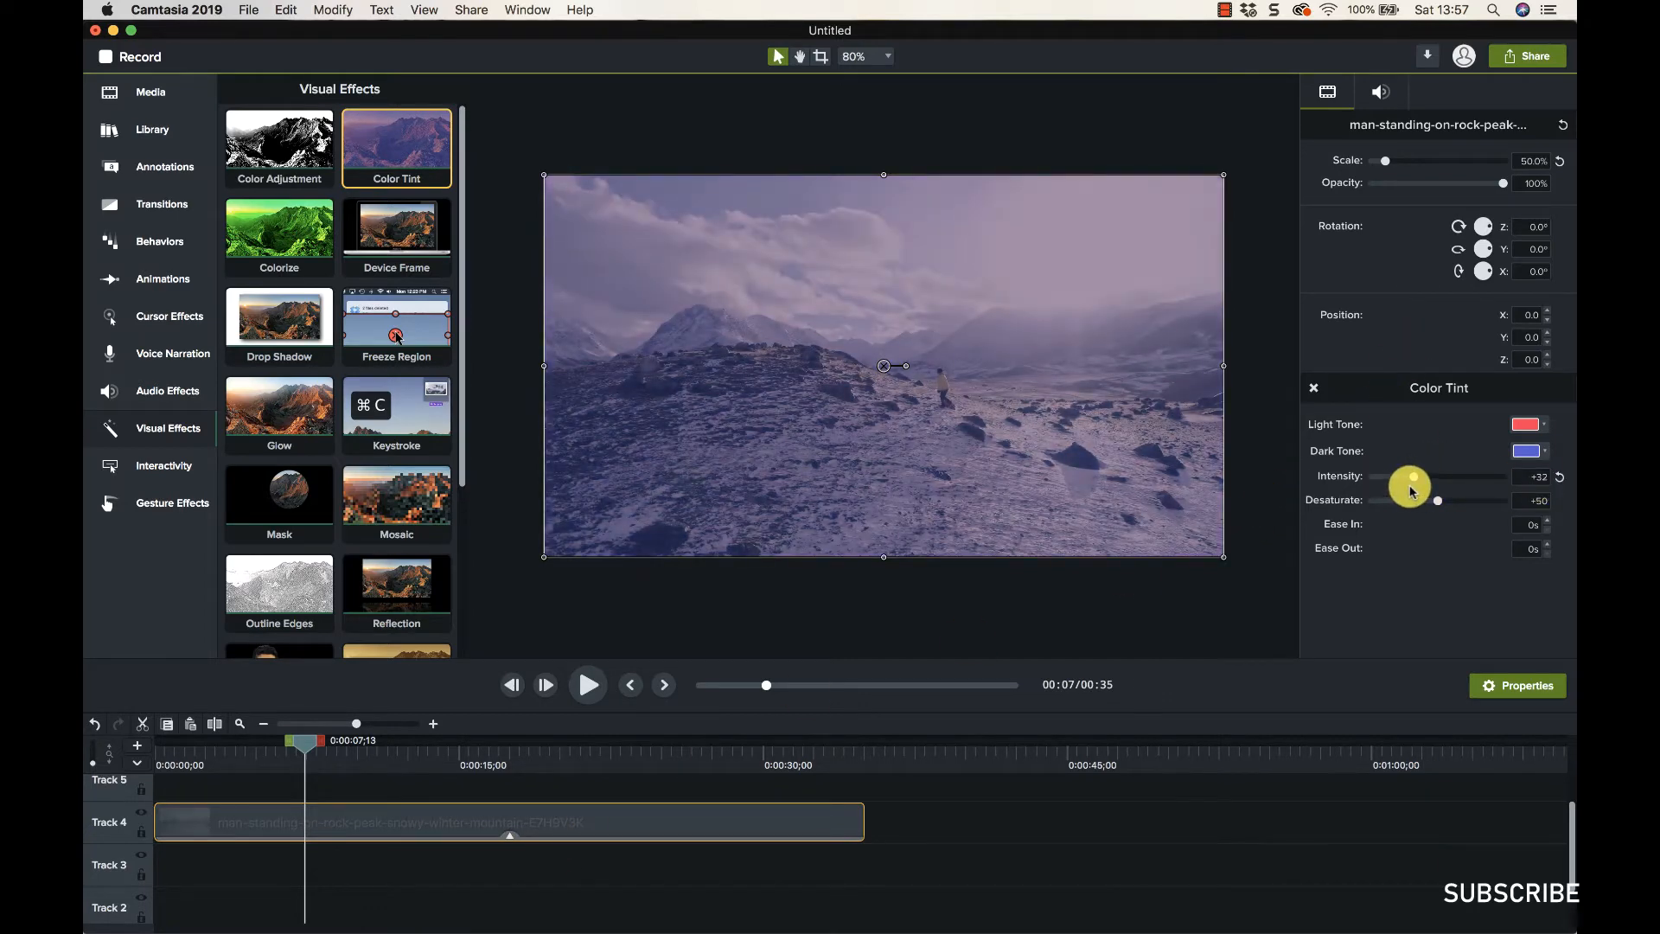
{"action": "left_click", "coordinate": [510, 835]}
{"action": "left_click", "coordinate": [474, 828]}
{"action": "right_click", "coordinate": [472, 828]}
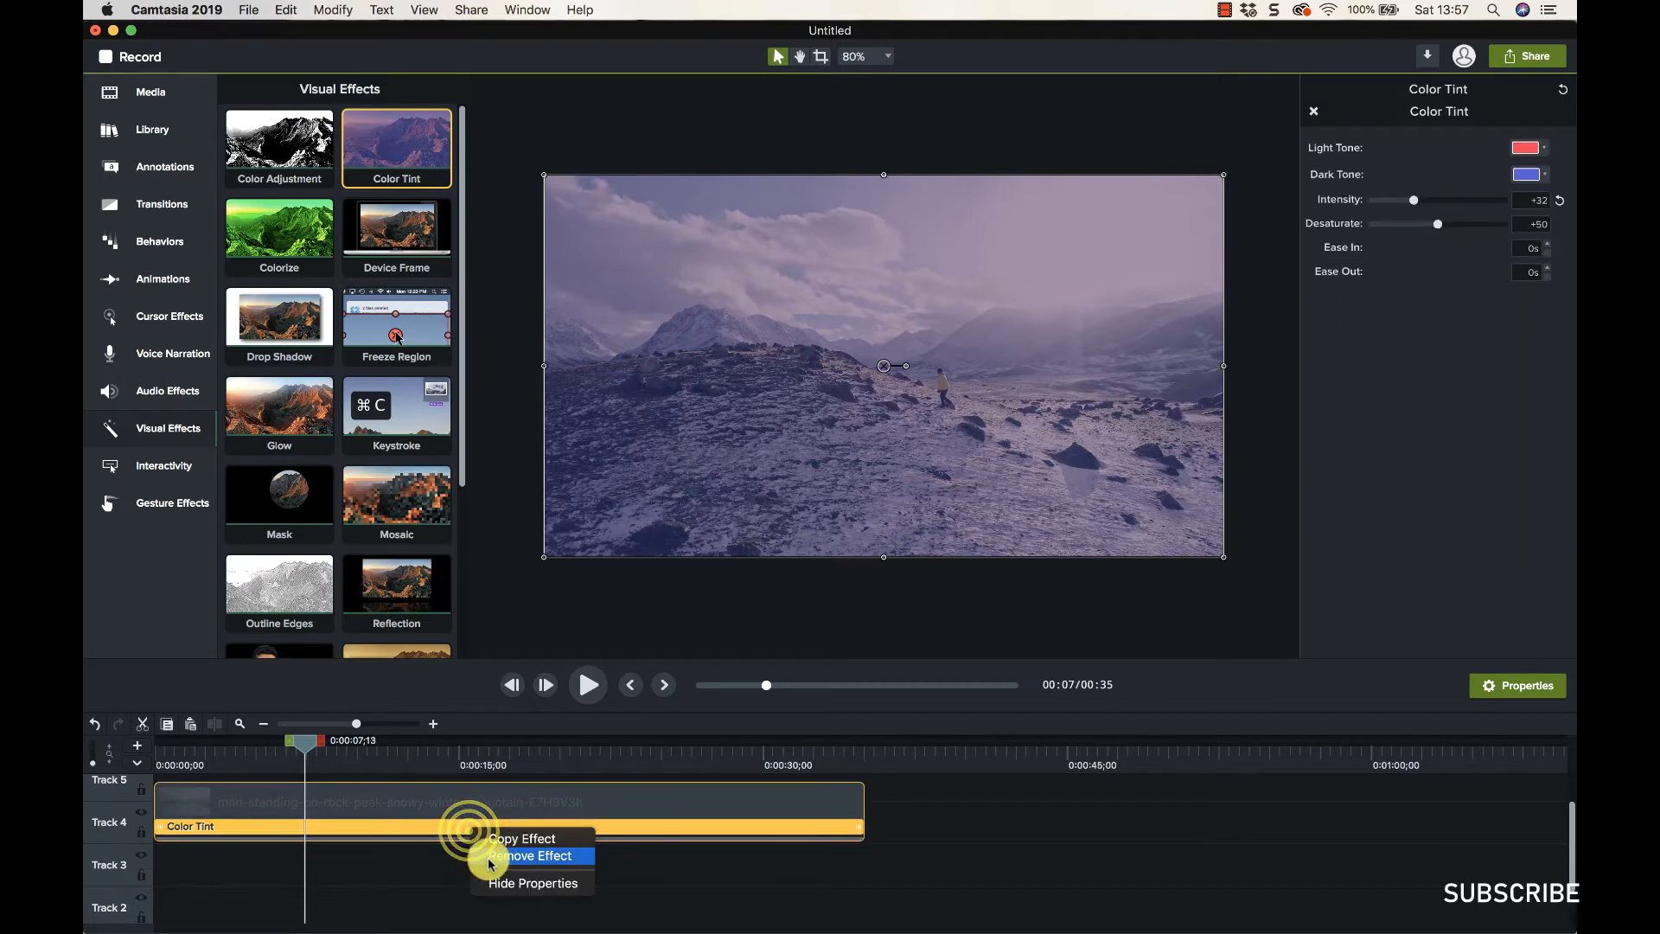
{"action": "left_click", "coordinate": [480, 856]}
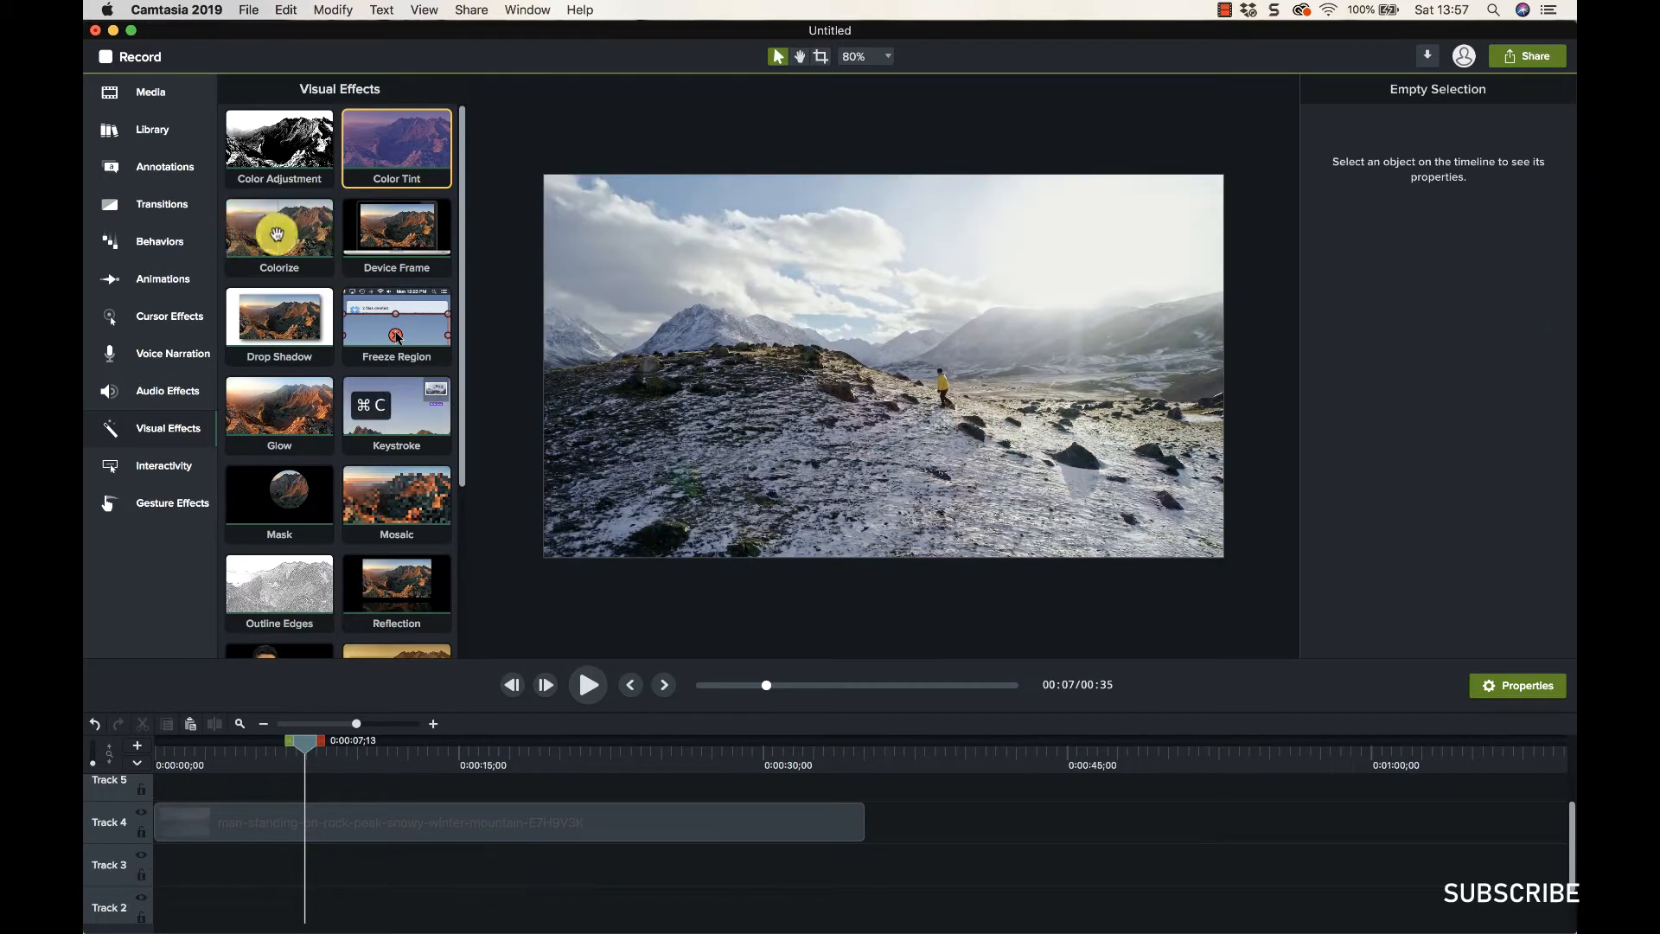
Apply the green Colorize effect to the clip on Track 4, and remove it again
{"action": "left_click_drag", "start_coordinate": [270, 227], "coordinate": [237, 819]}
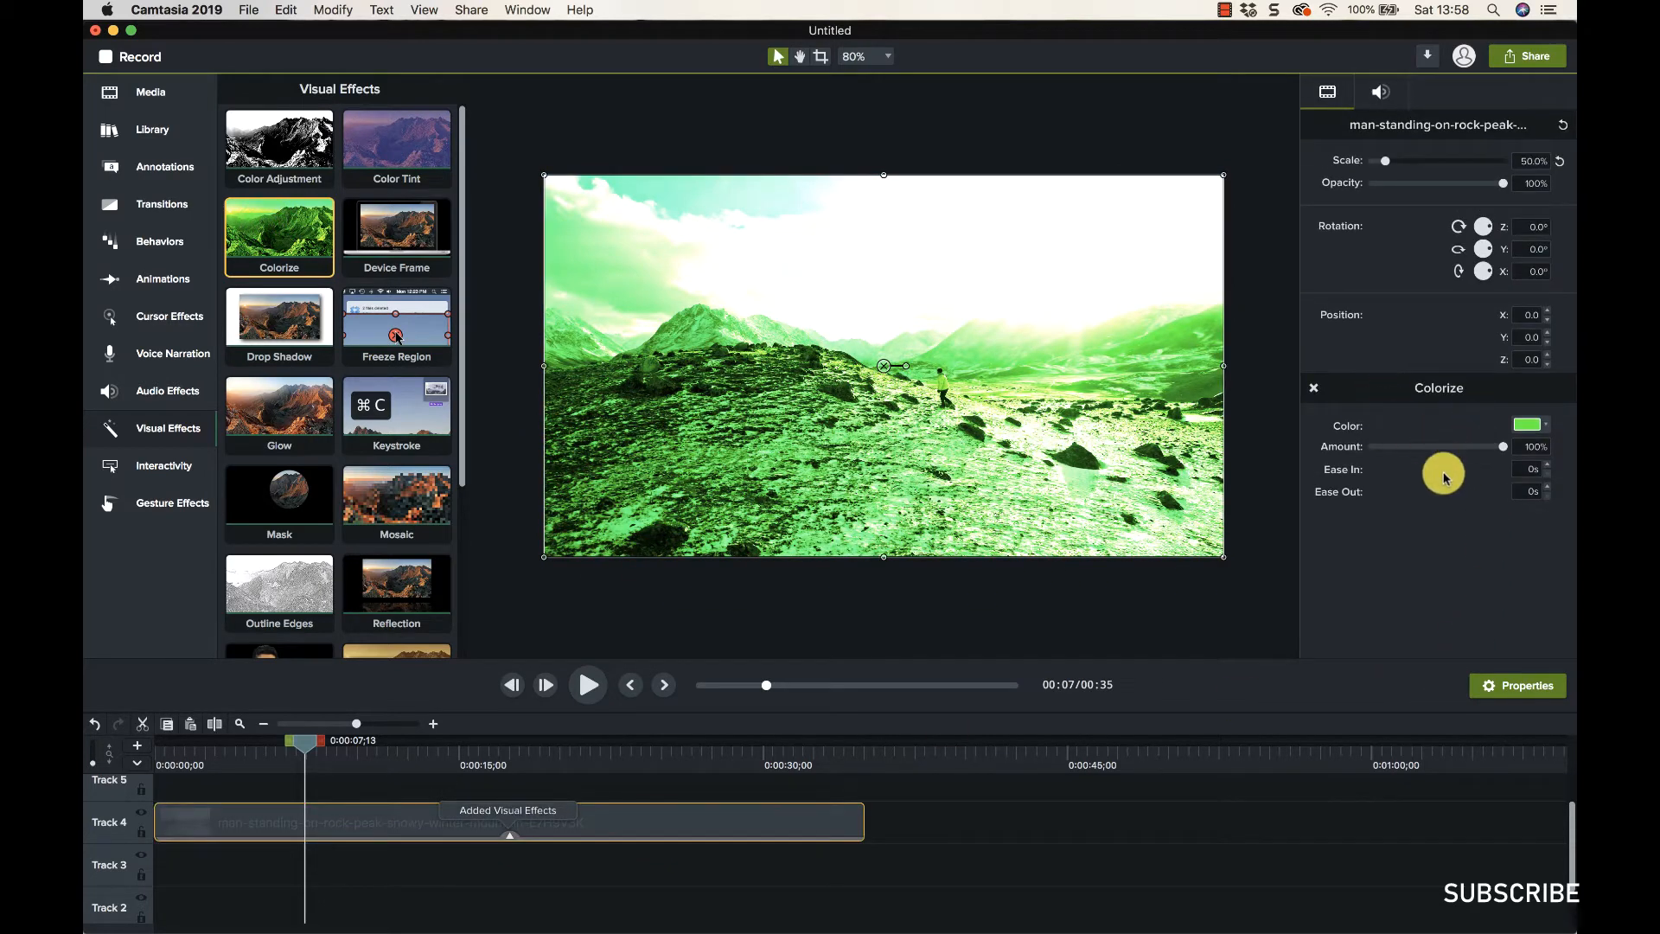
{"action": "left_click", "coordinate": [510, 835]}
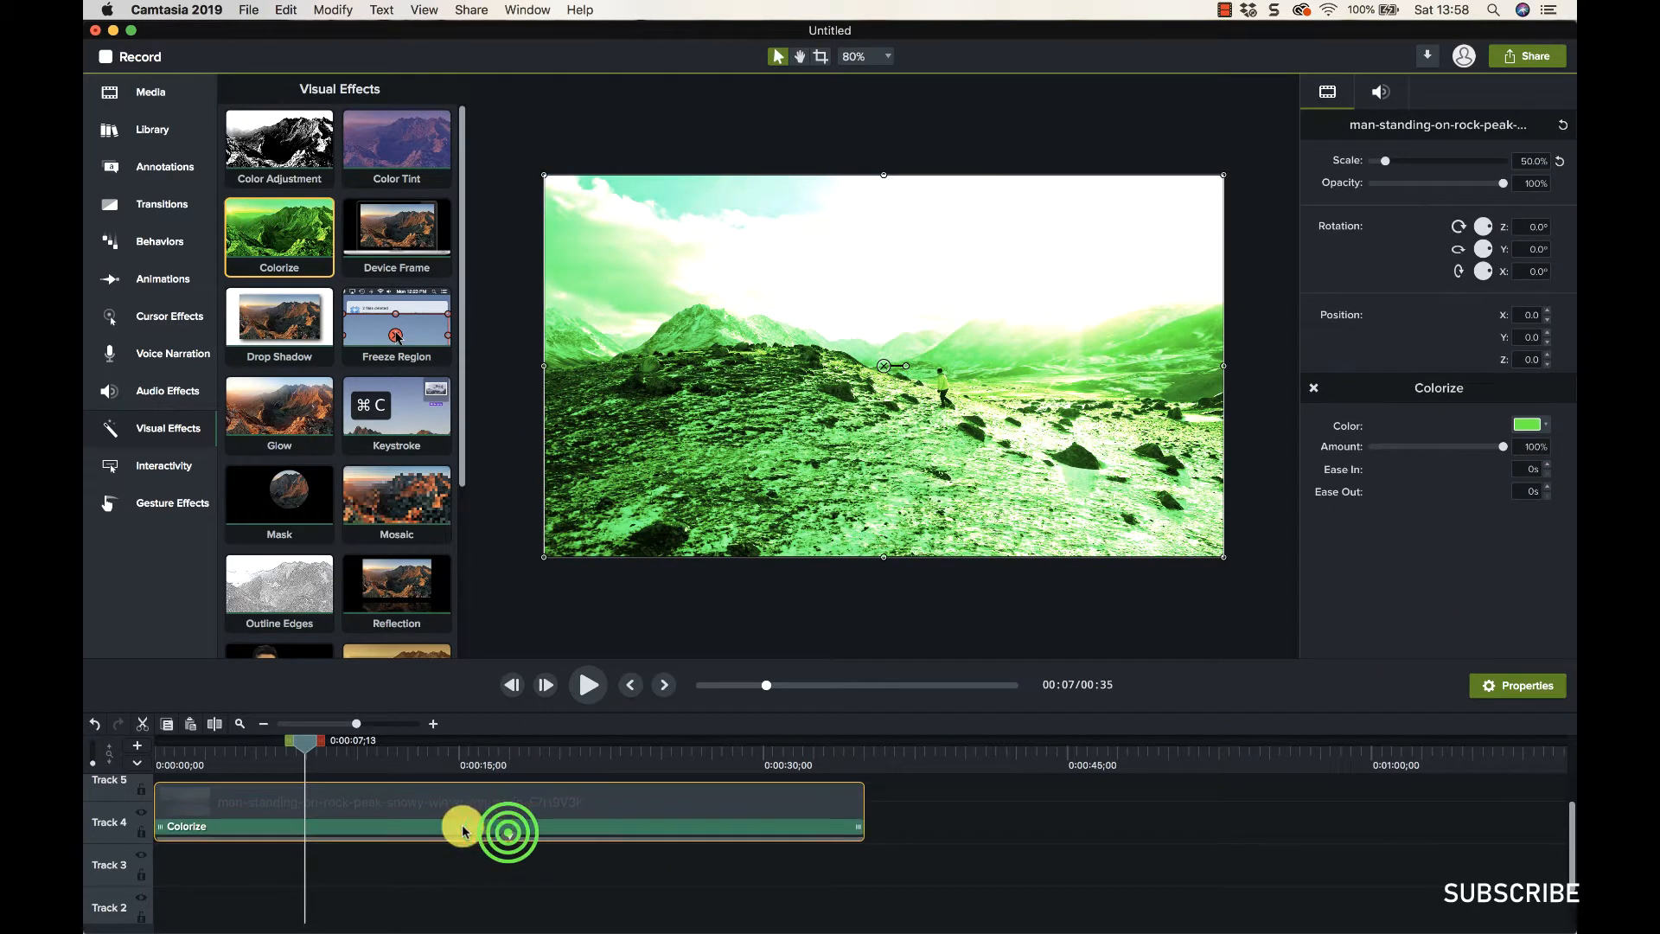
{"action": "left_click", "coordinate": [465, 826]}
{"action": "right_click", "coordinate": [478, 831]}
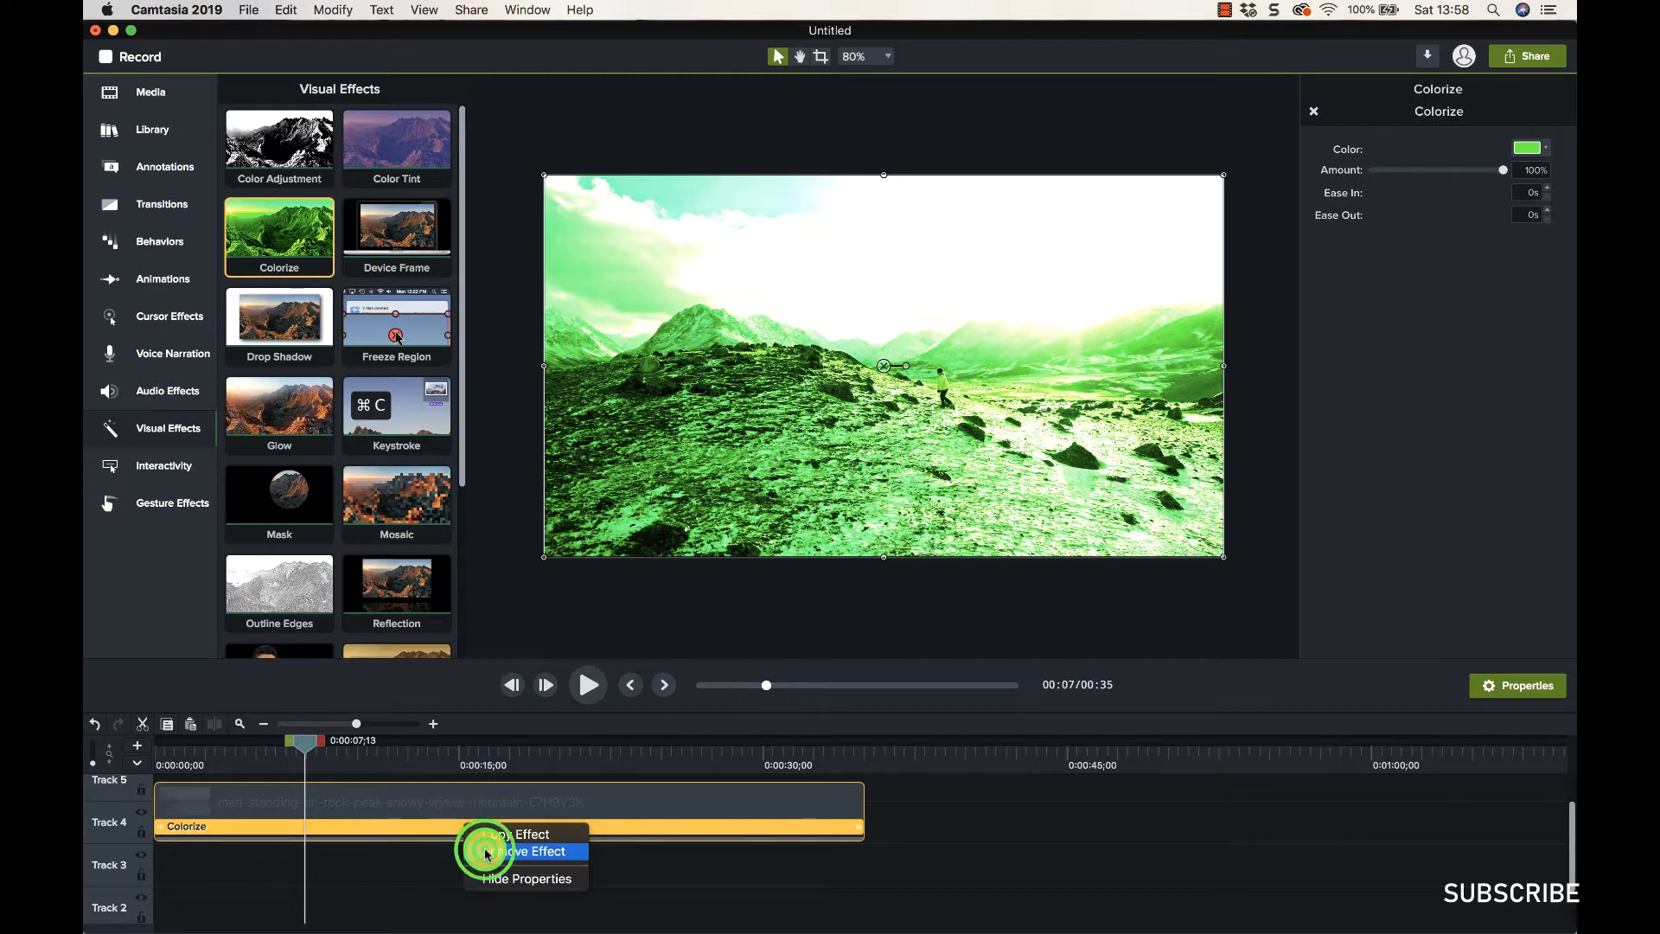
{"action": "left_click", "coordinate": [486, 851]}
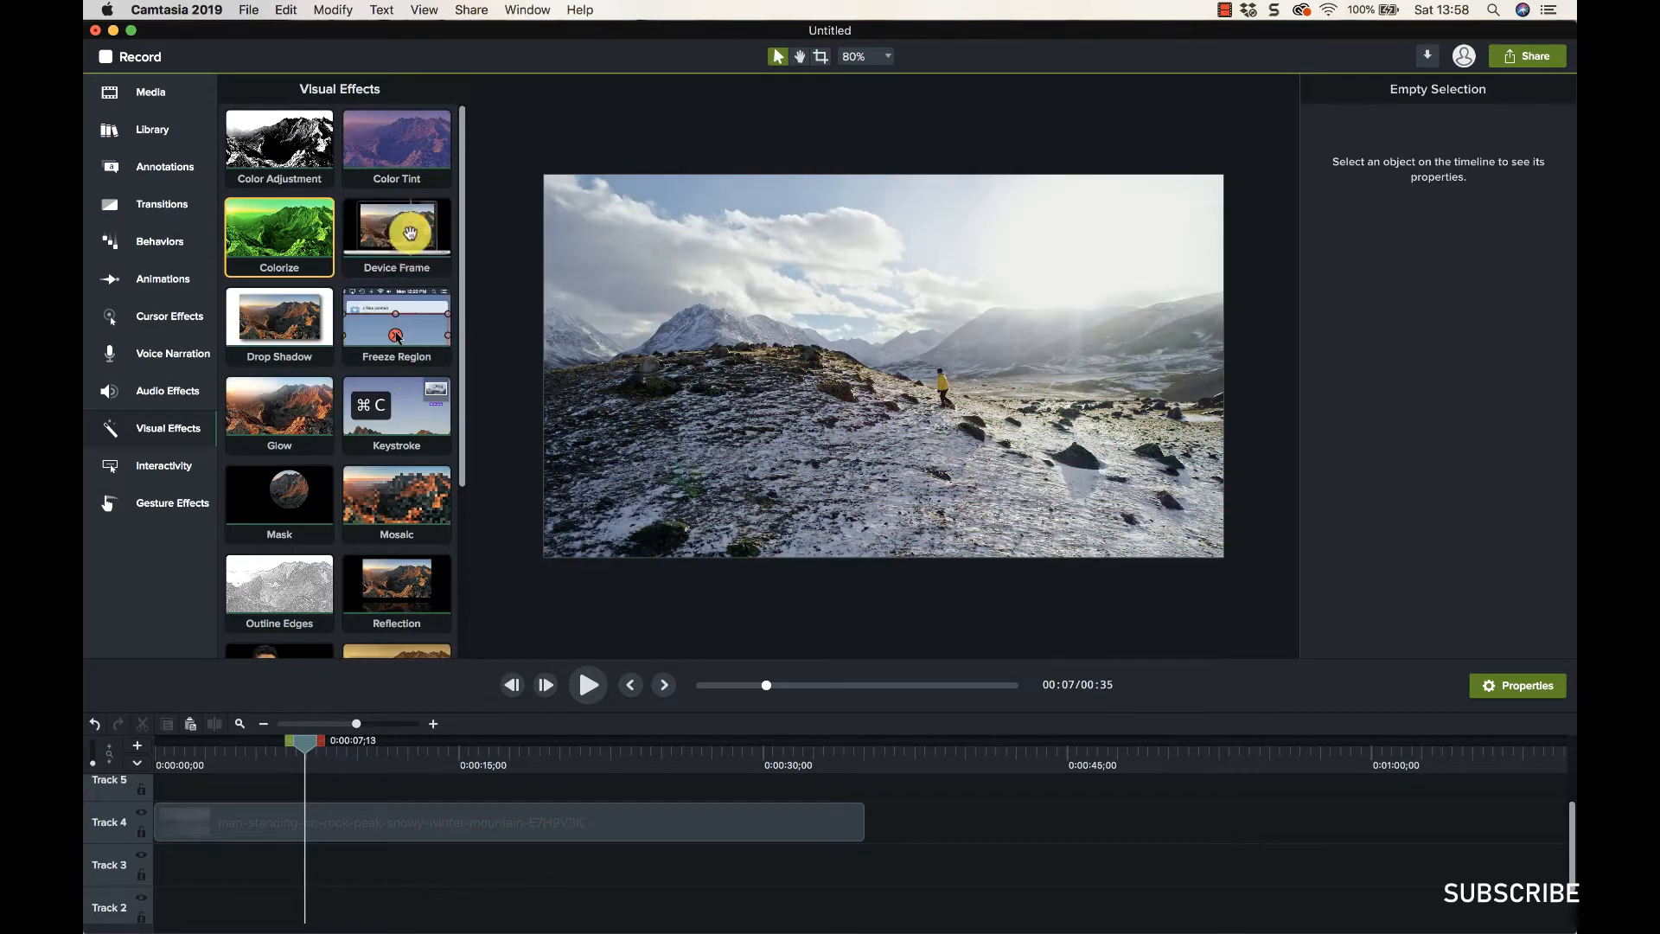
Apply the Device Frame effect to the clip and, after trying Google Pixel and iPhone, set the frame type to MacBook Pro
{"action": "left_click_drag", "start_coordinate": [409, 233], "coordinate": [337, 819]}
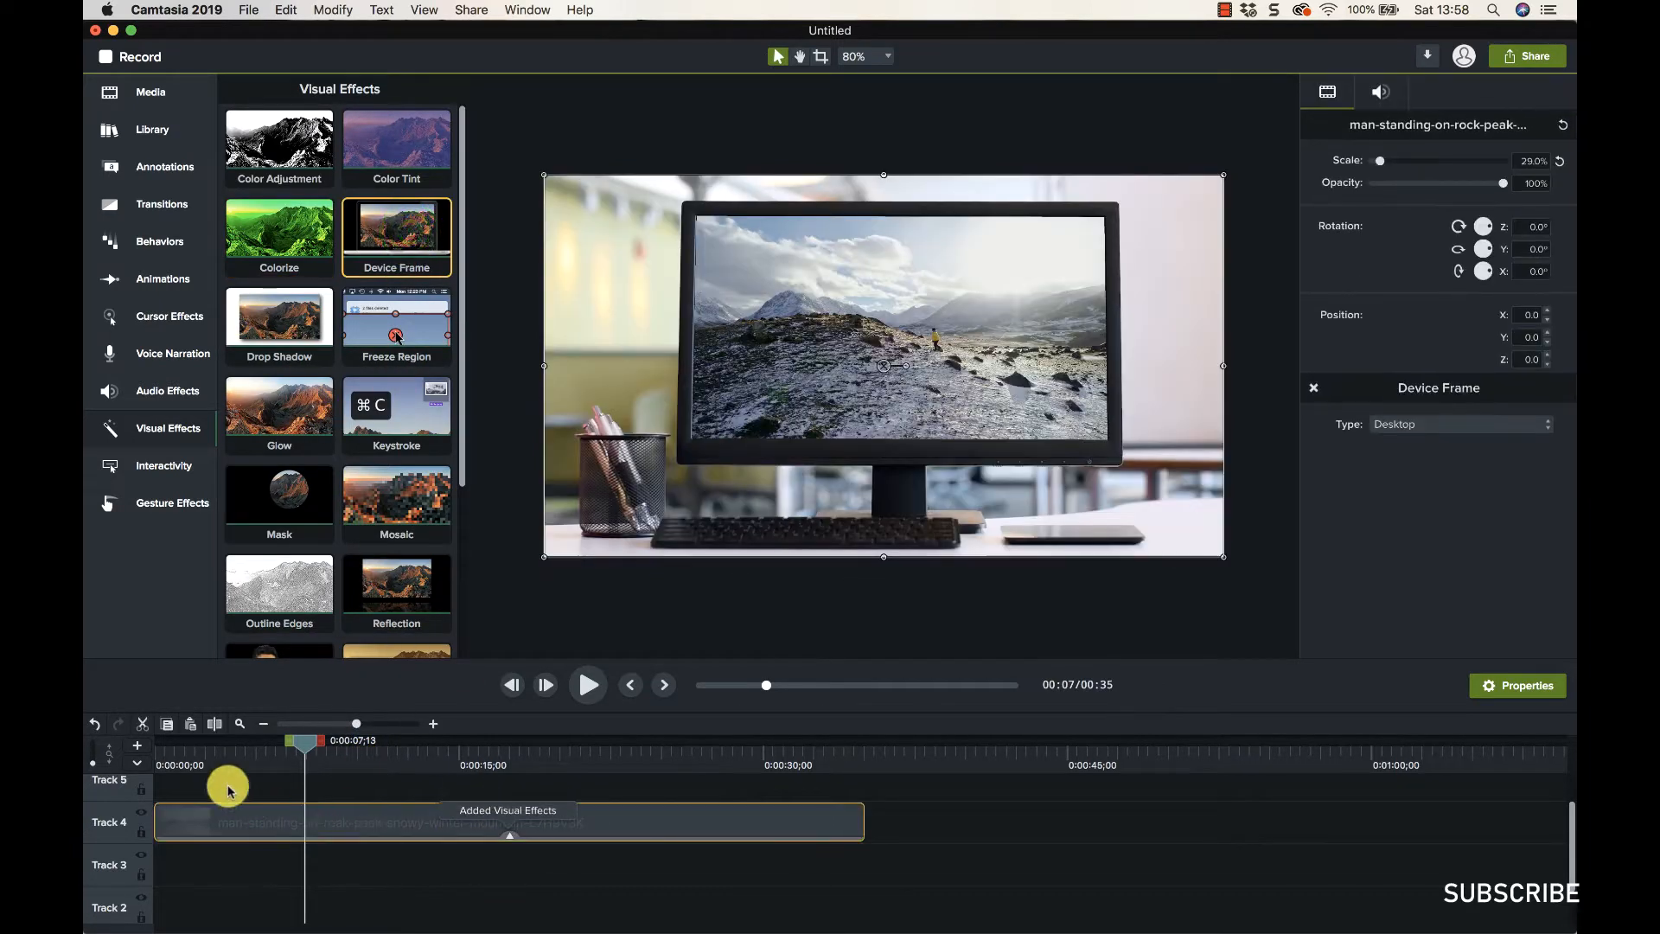
{"action": "left_click_drag", "start_coordinate": [319, 753], "coordinate": [568, 753]}
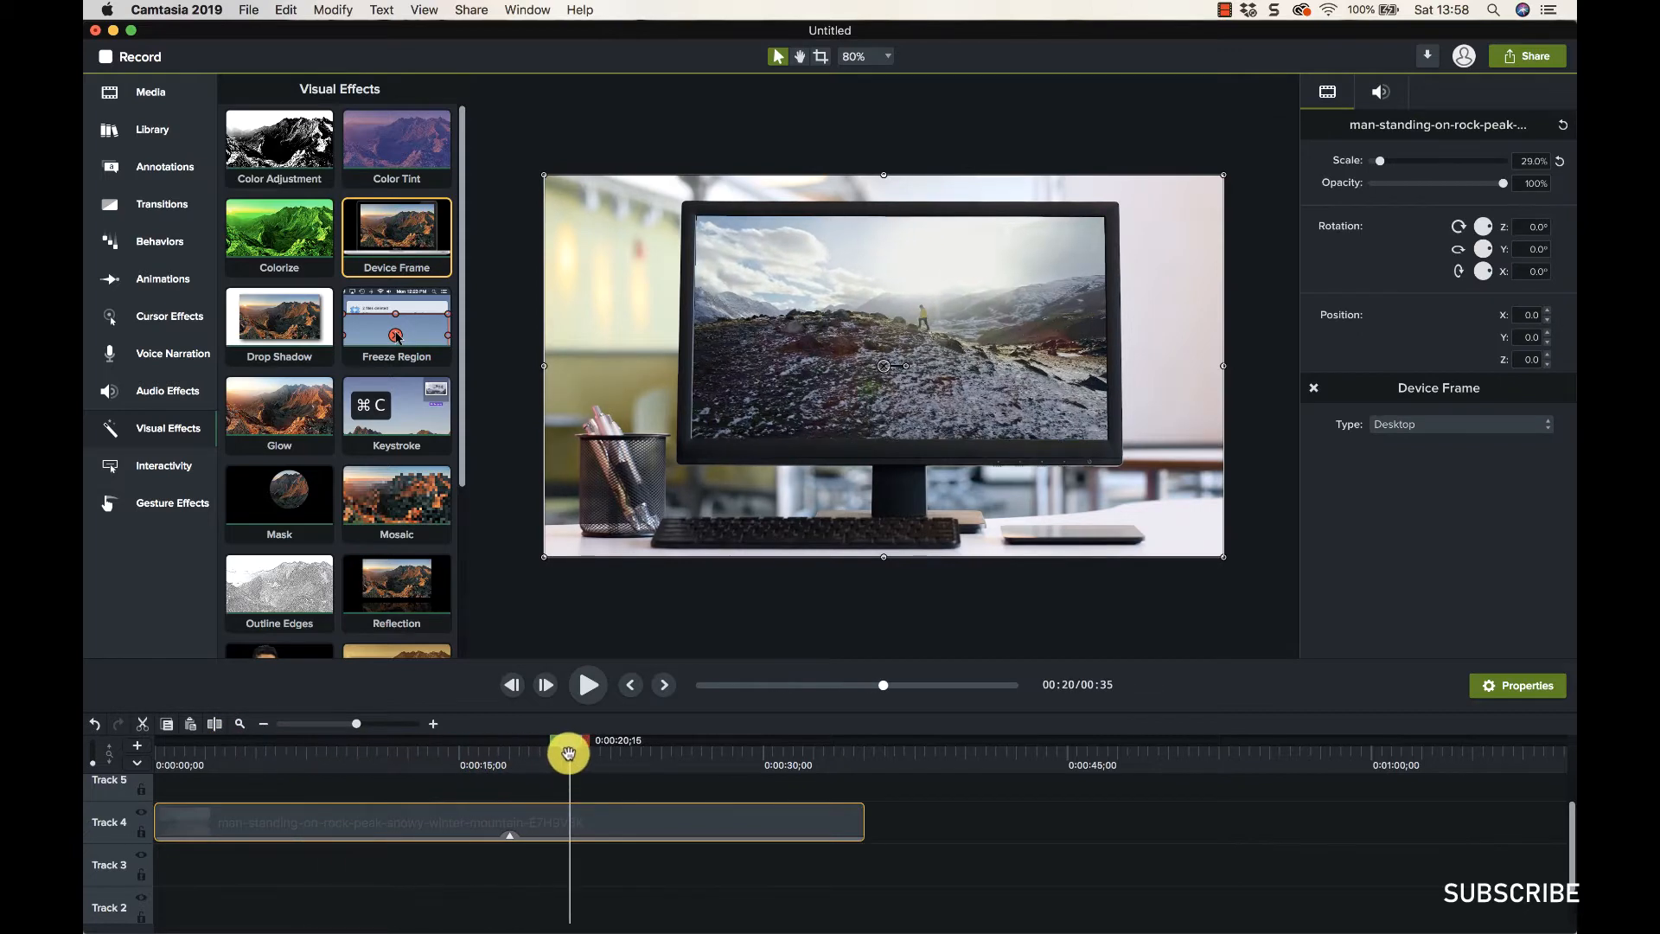
{"action": "left_click", "coordinate": [1530, 427]}
{"action": "left_click", "coordinate": [1476, 440]}
{"action": "left_click", "coordinate": [1515, 428]}
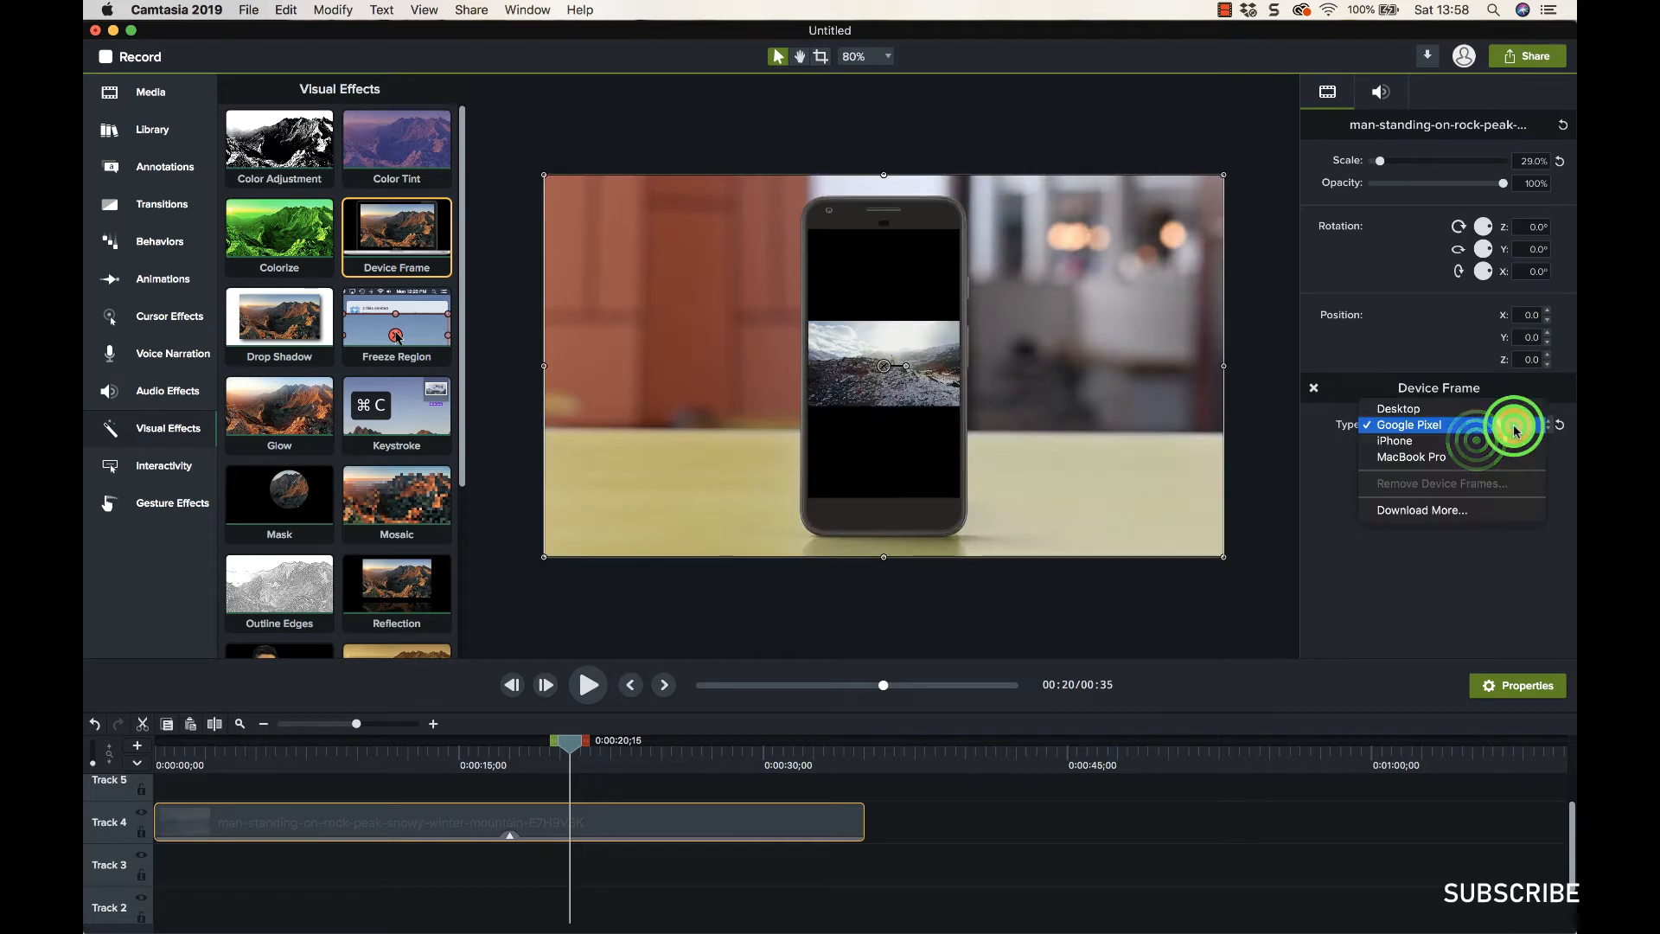
{"action": "left_click", "coordinate": [1509, 440]}
{"action": "left_click", "coordinate": [1489, 425]}
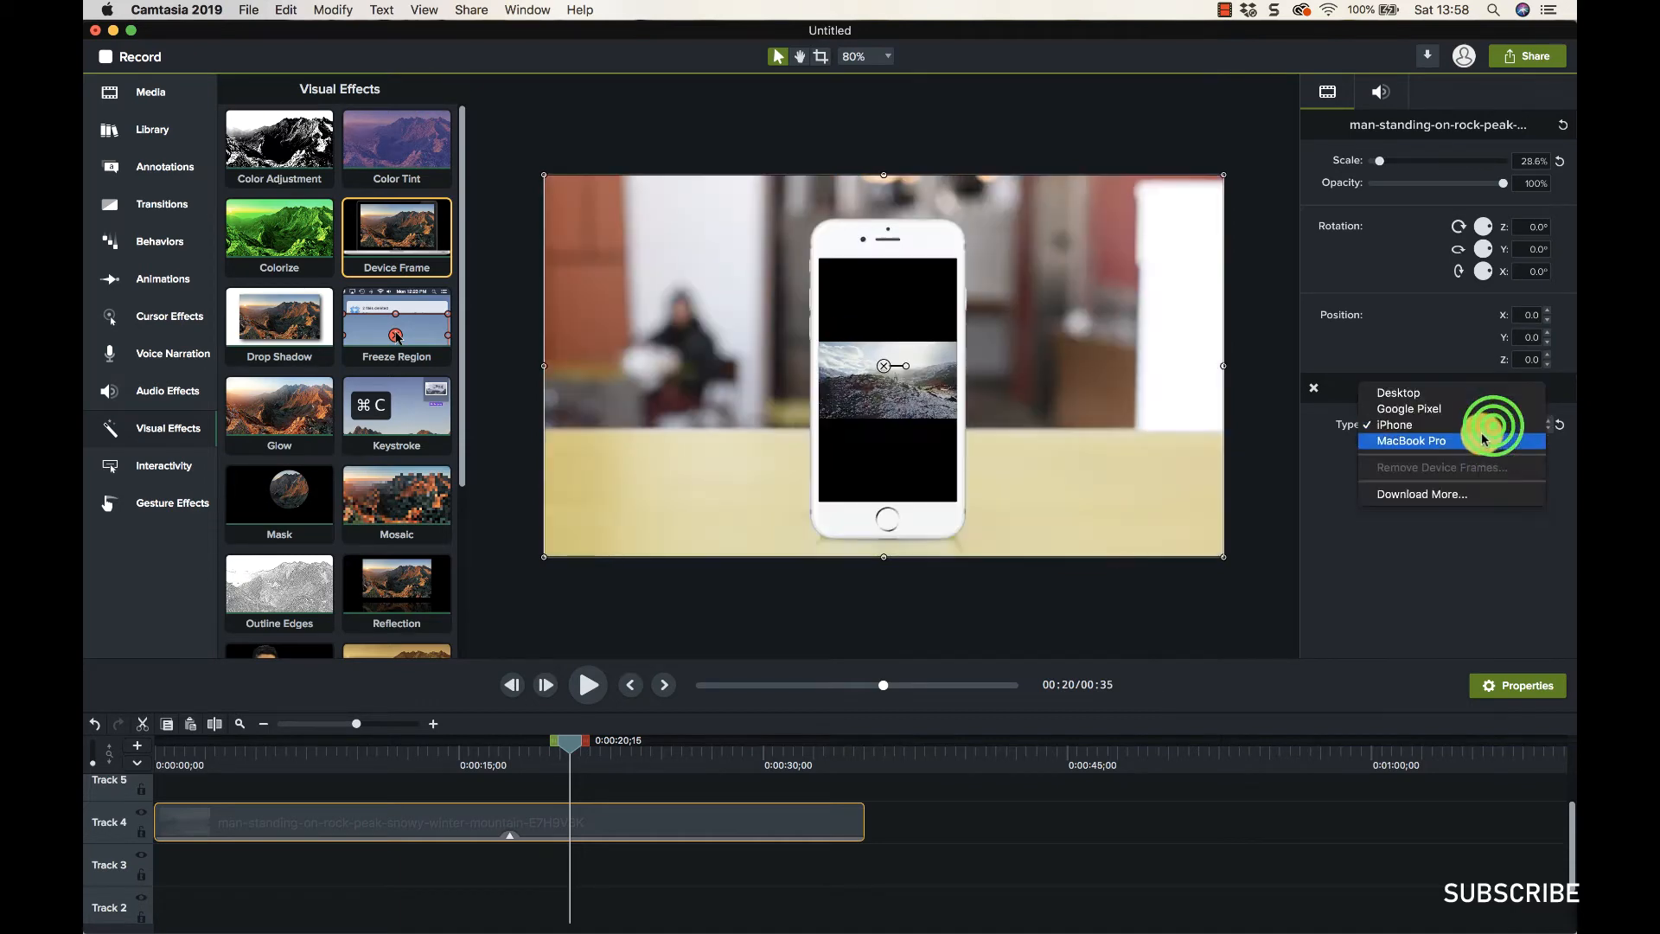
{"action": "left_click", "coordinate": [1482, 439]}
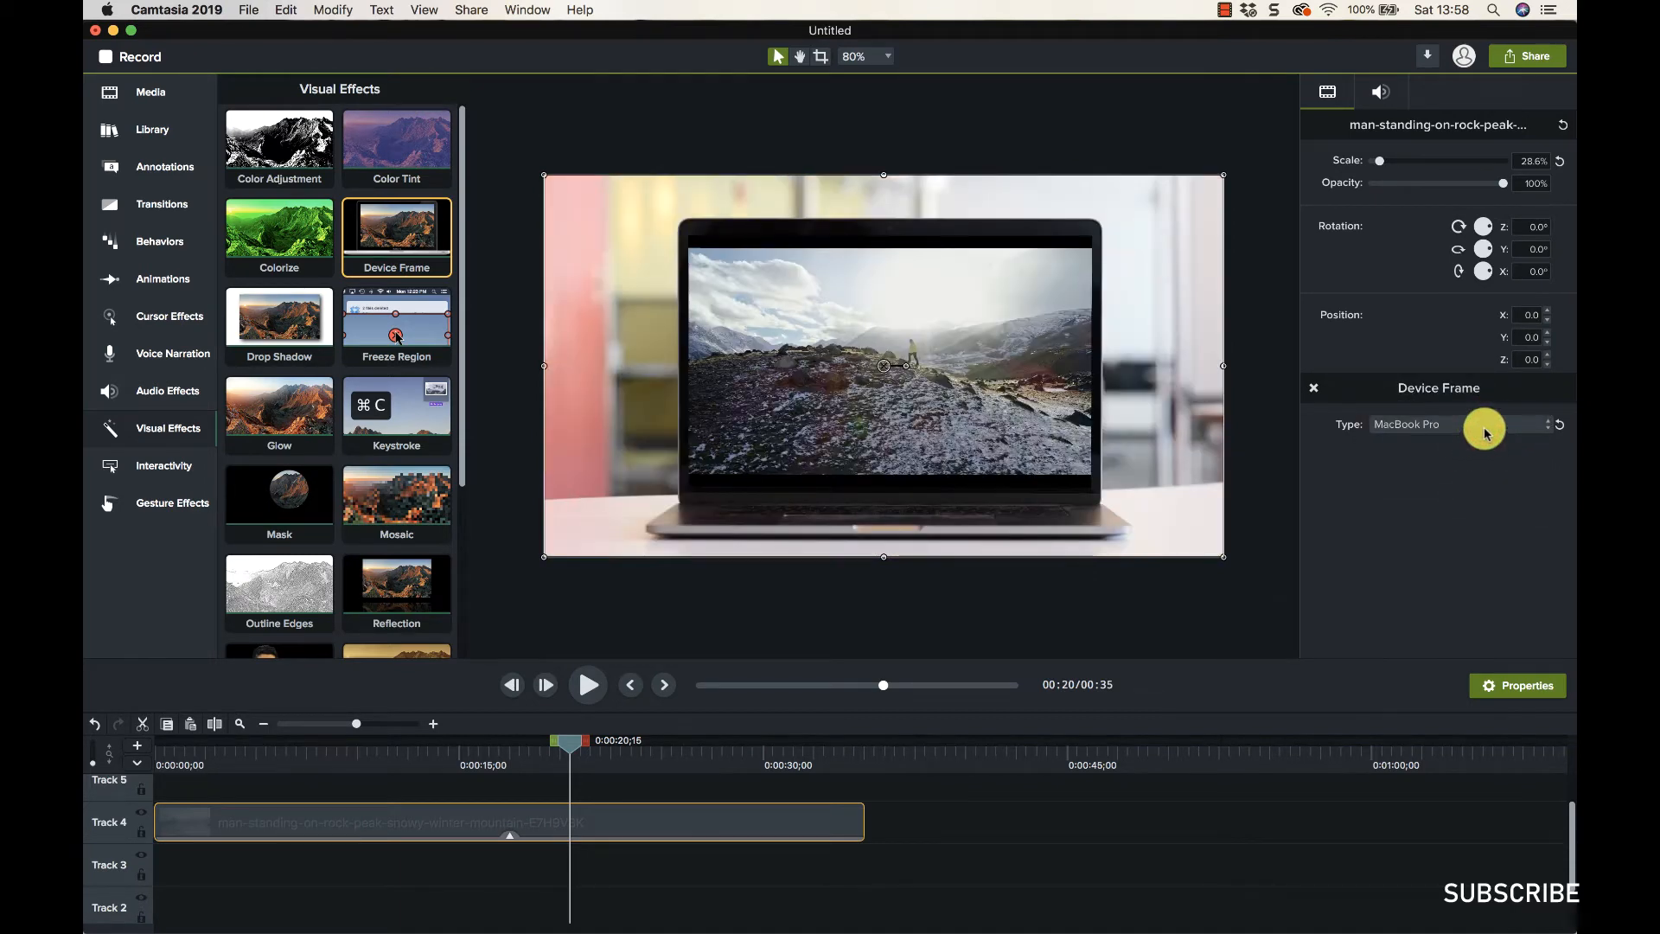
{"action": "left_click", "coordinate": [1484, 432]}
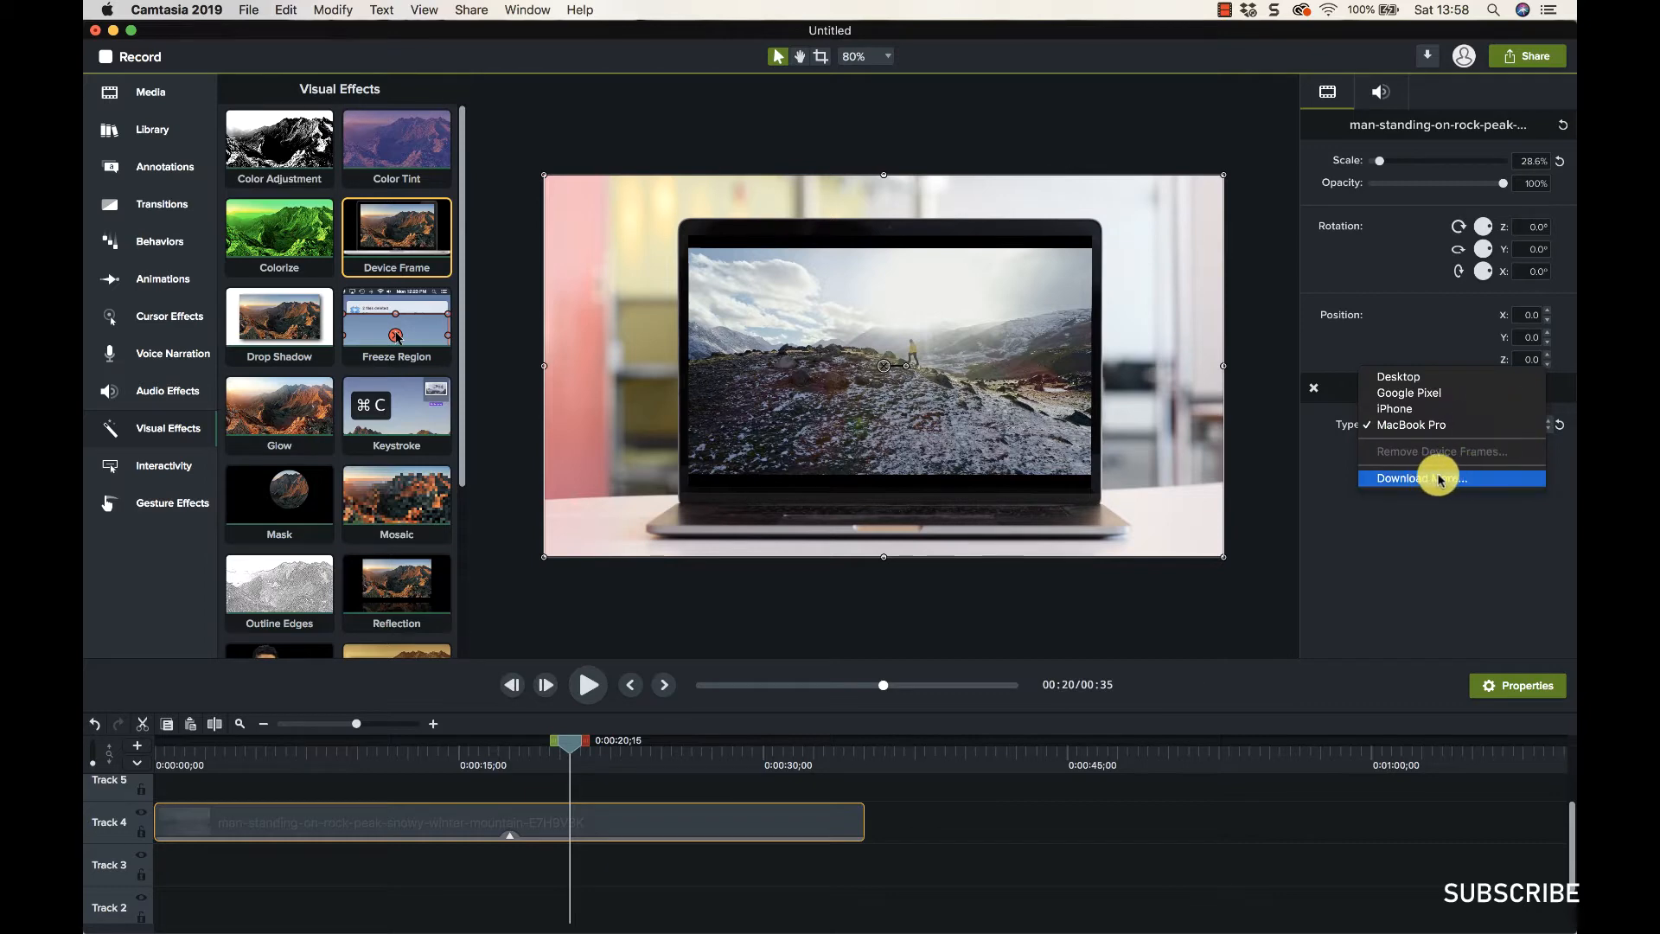
{"action": "left_click", "coordinate": [1409, 508]}
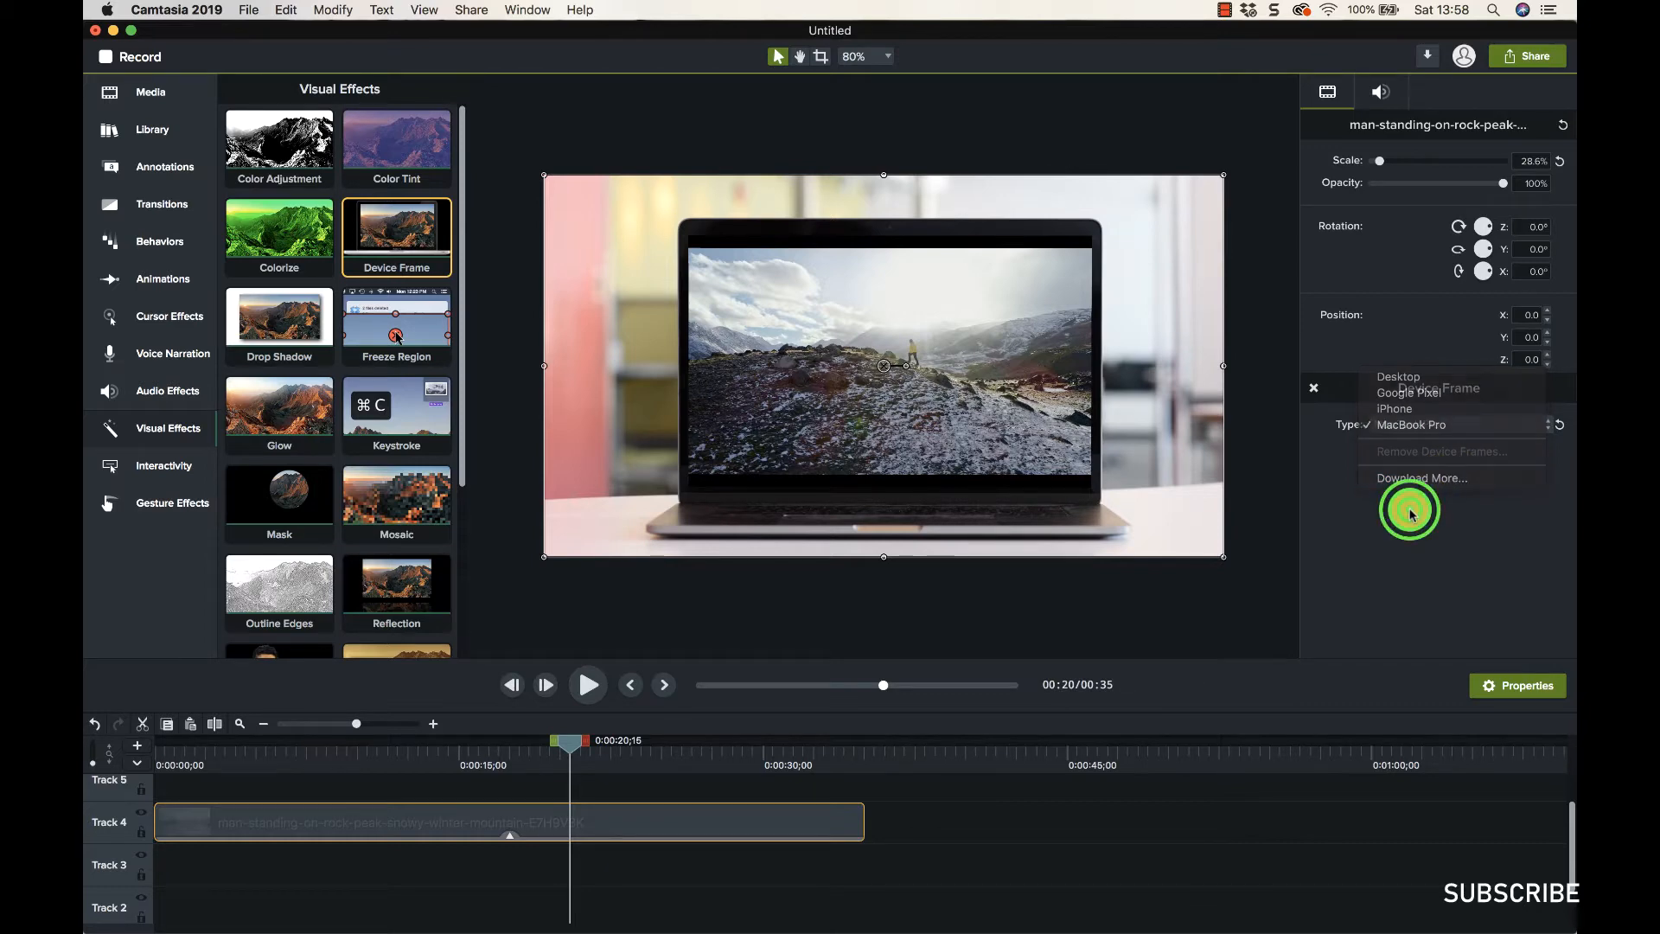
Remove the Device Frame effect from the mountain clip on Track 4
{"action": "left_click", "coordinate": [481, 830]}
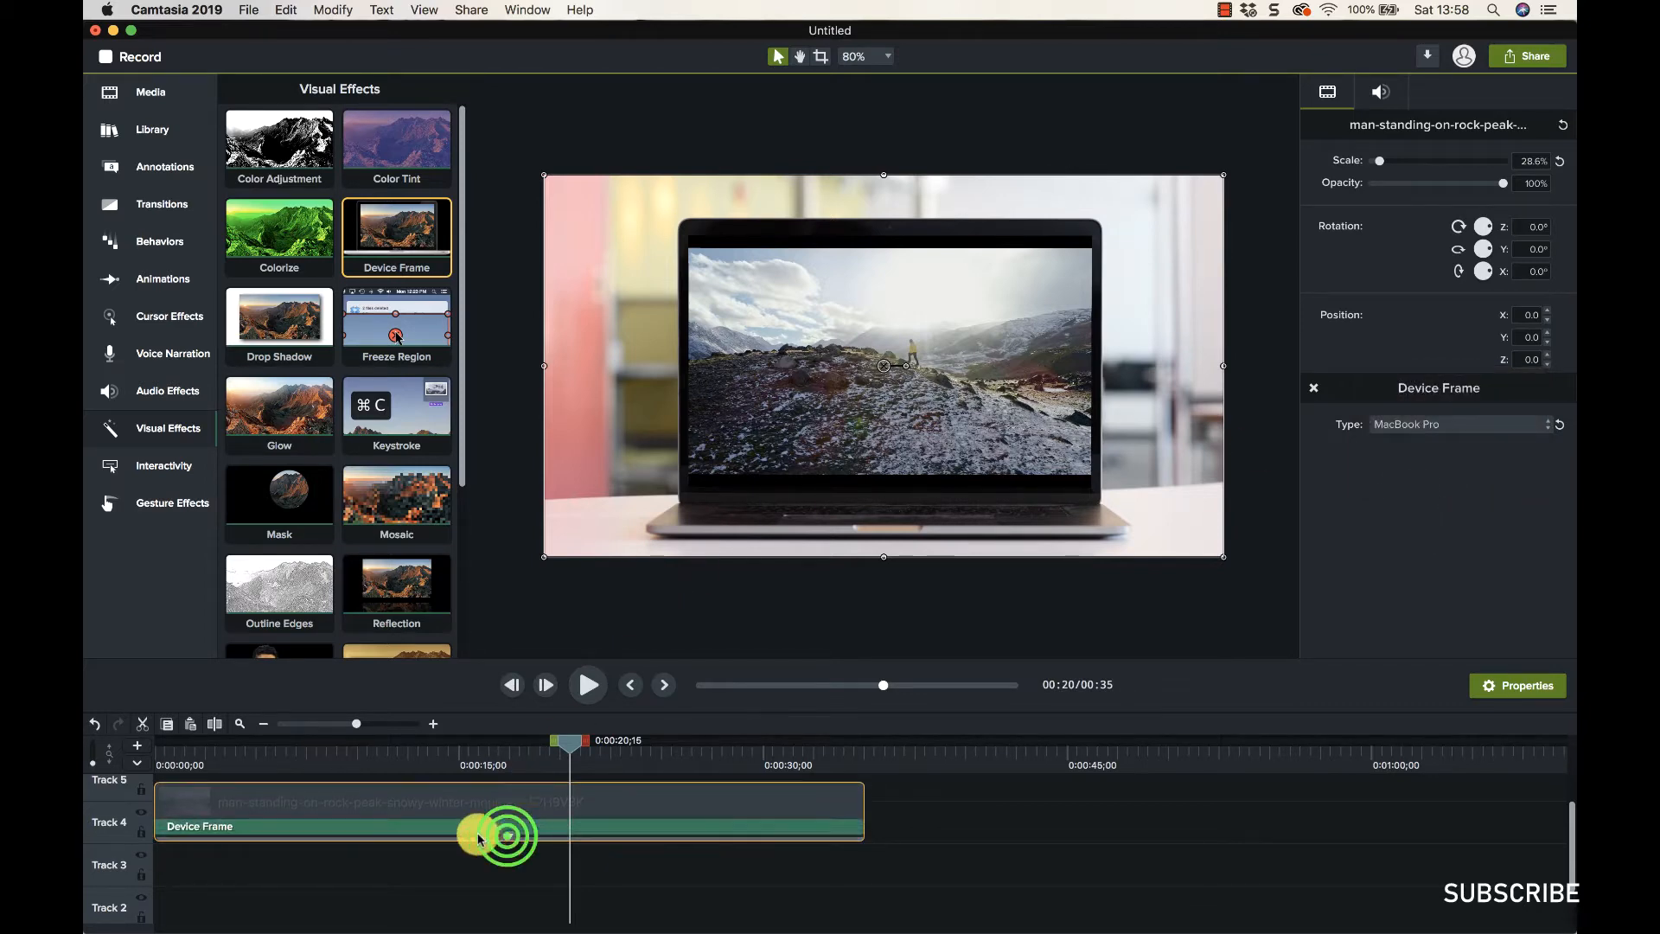
{"action": "right_click", "coordinate": [480, 829]}
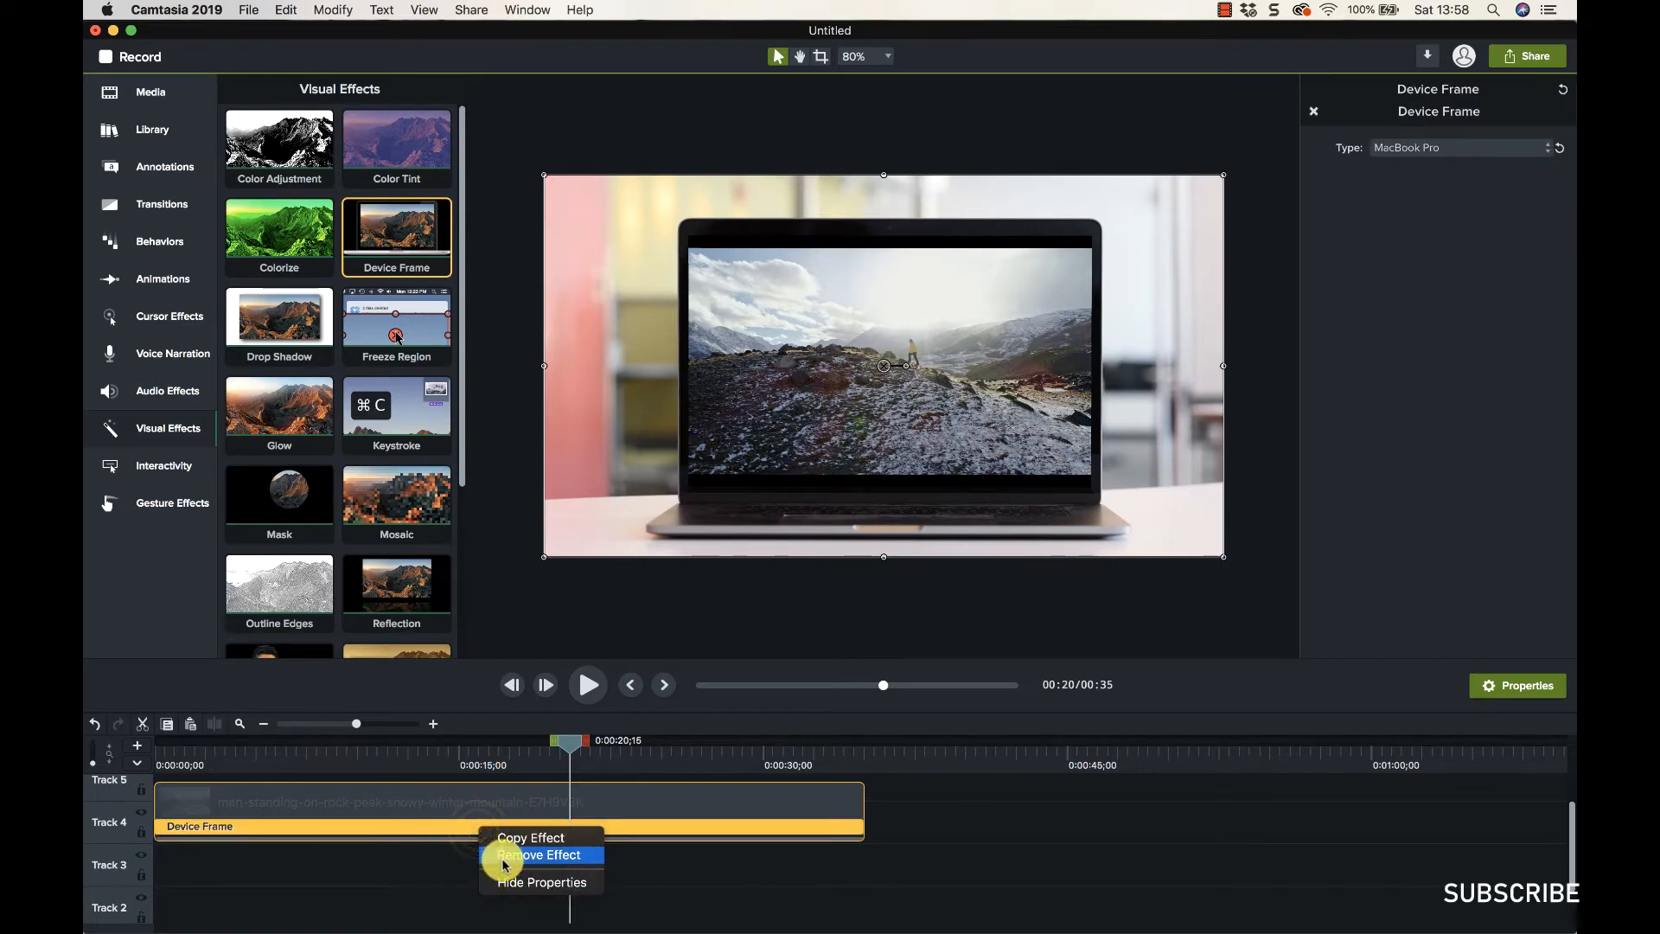
{"action": "left_click", "coordinate": [504, 856]}
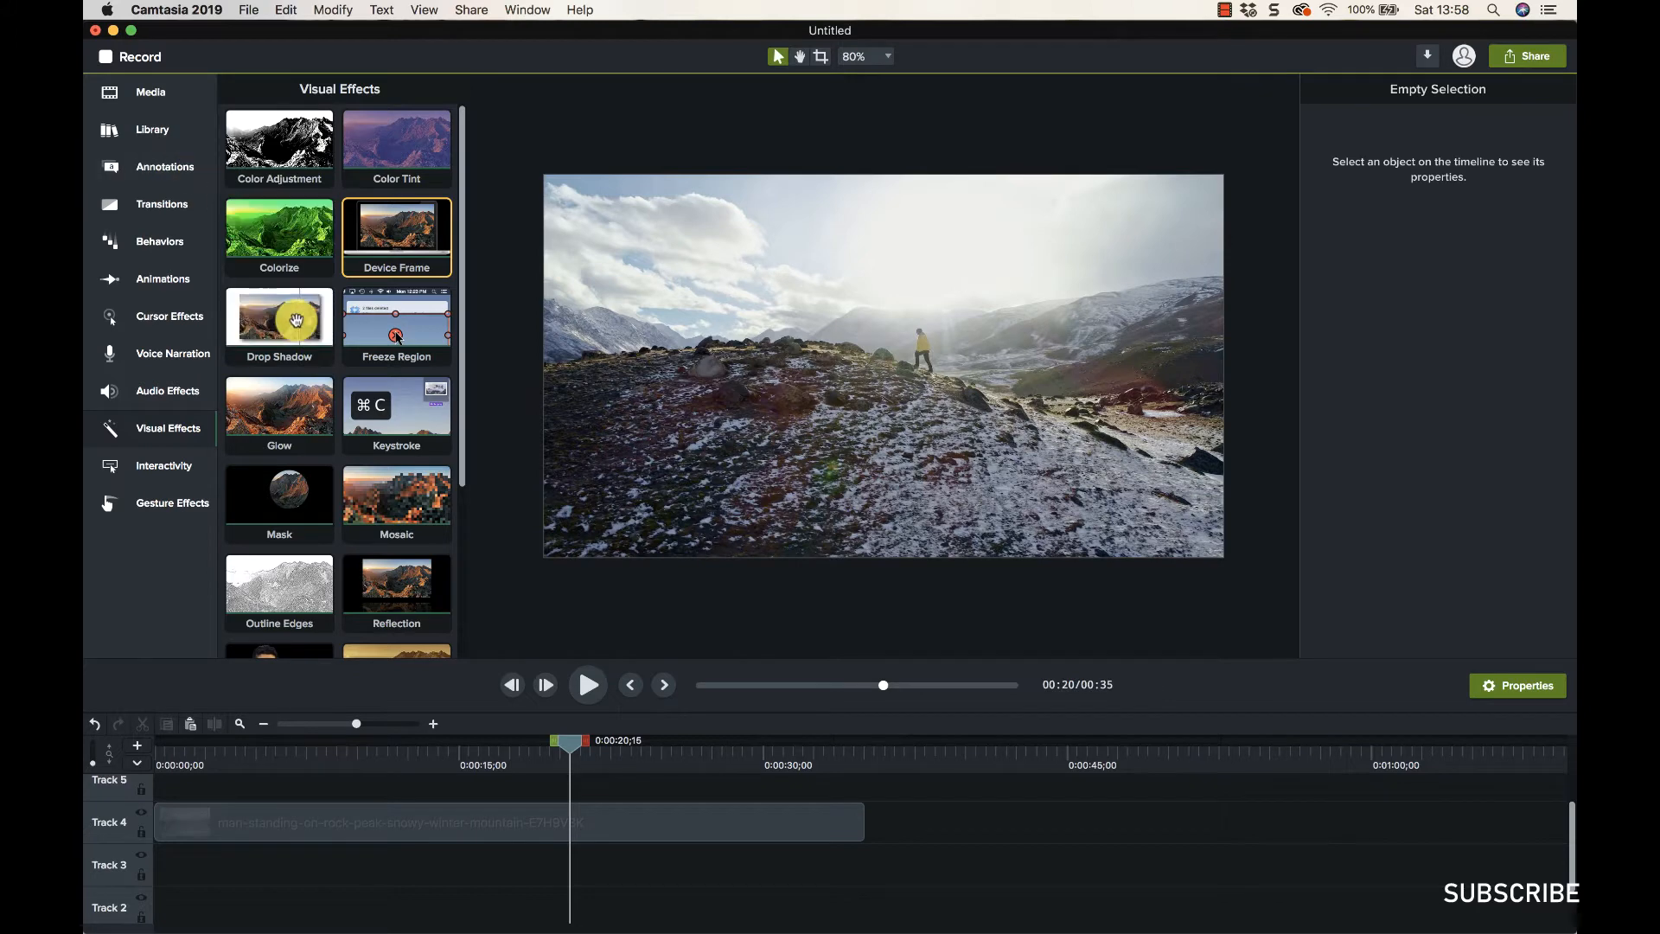
Place the library's standing-man-on-the-stone image on Track 4 around 39 seconds and scale it down to about 14.4%
{"action": "left_click", "coordinate": [156, 90]}
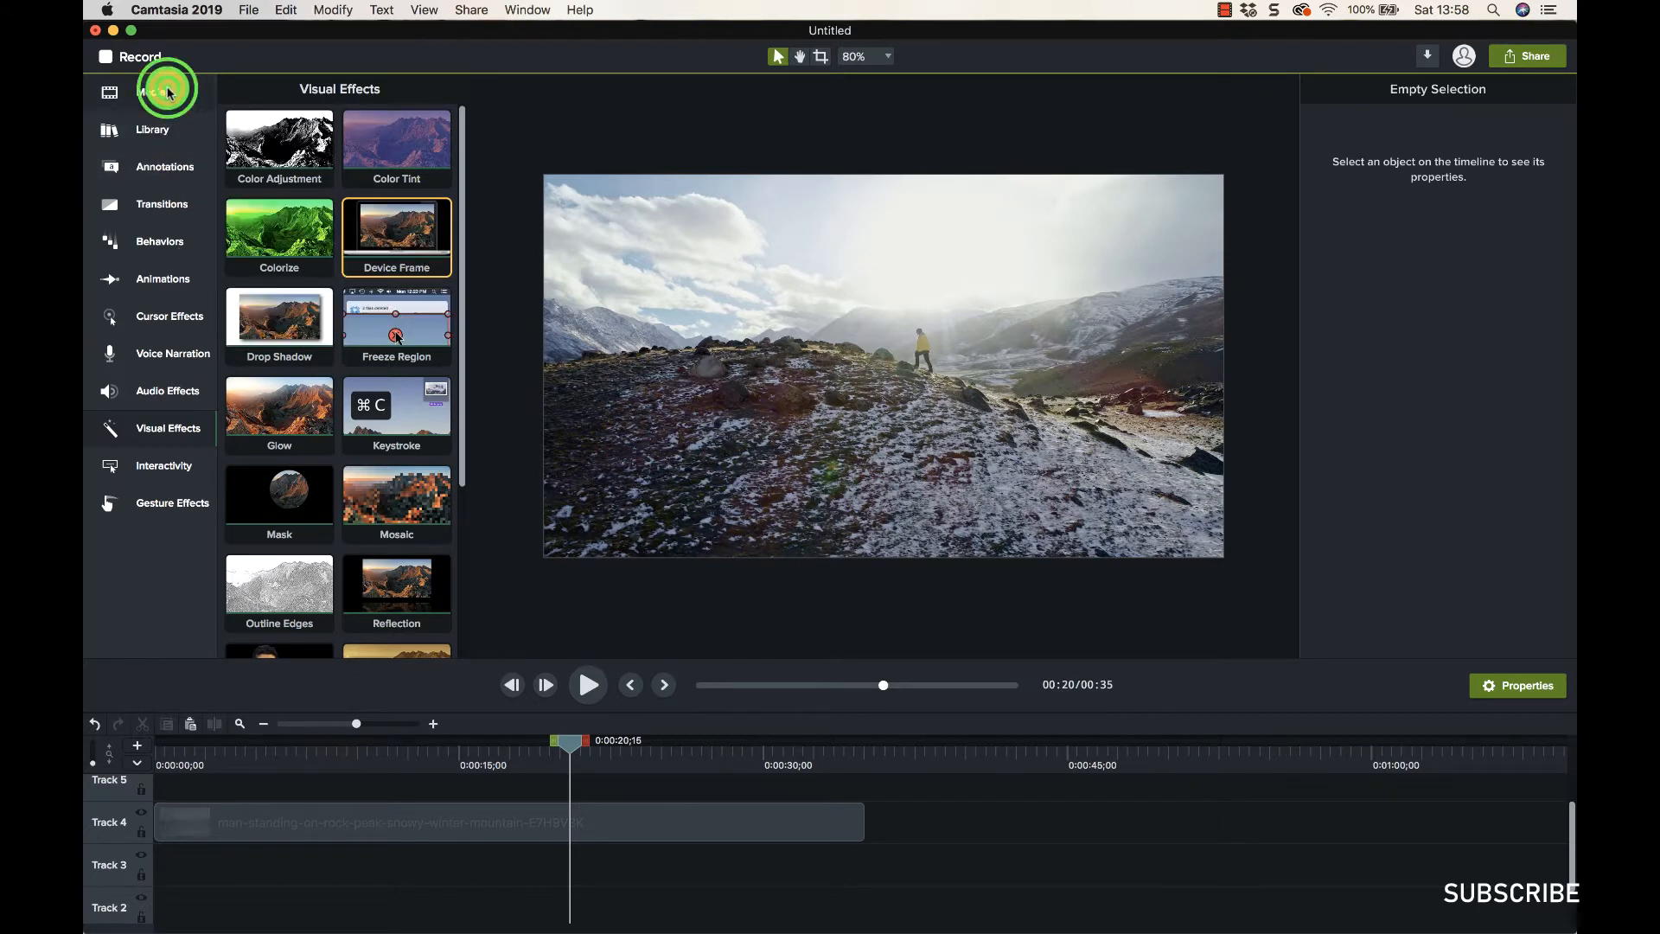
{"action": "left_click", "coordinate": [164, 168]}
{"action": "left_click", "coordinate": [167, 138]}
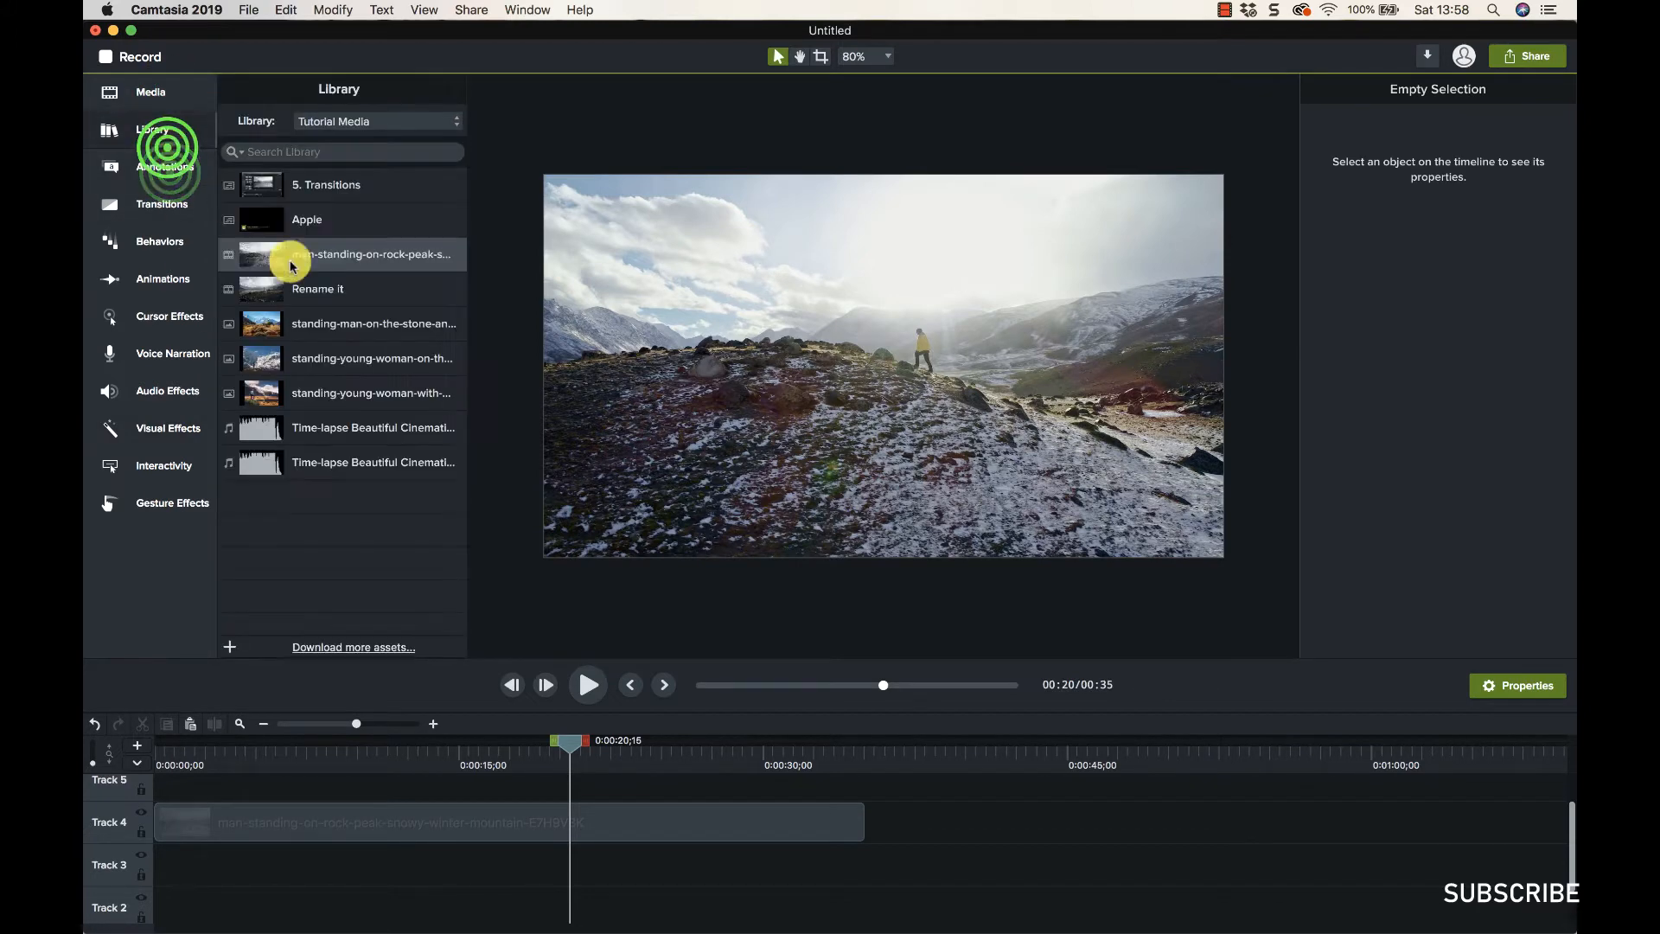
{"action": "left_click_drag", "start_coordinate": [361, 326], "coordinate": [960, 772]}
{"action": "left_click", "coordinate": [958, 741]}
{"action": "left_click", "coordinate": [958, 820]}
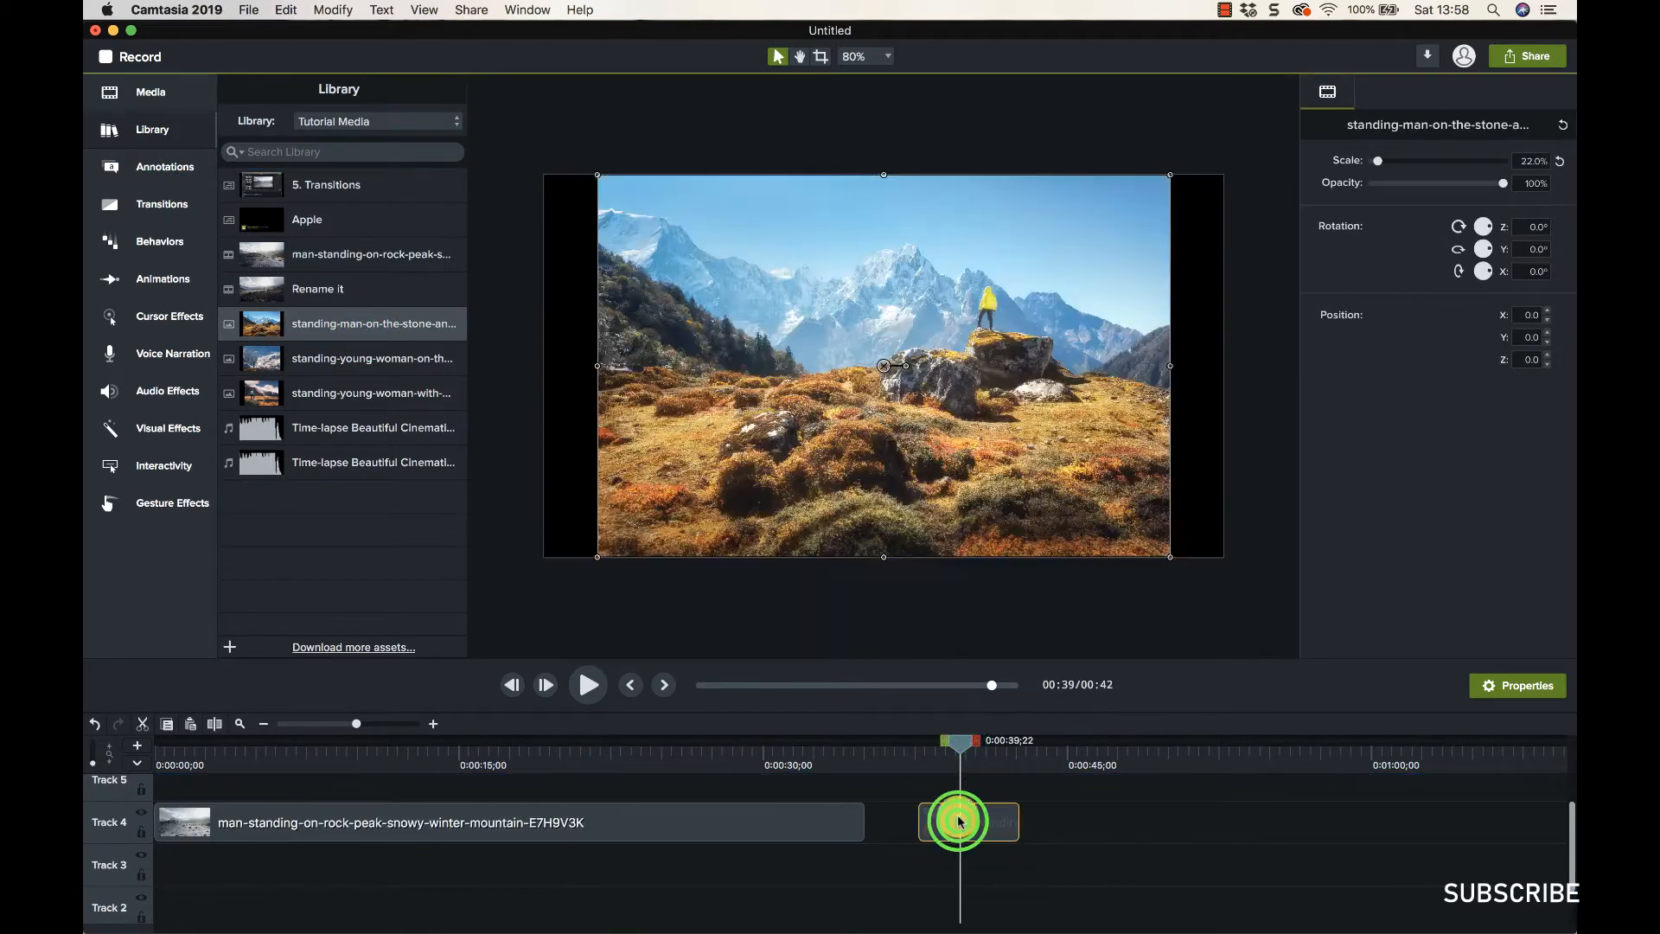
{"action": "left_click_drag", "start_coordinate": [883, 556], "coordinate": [882, 424]}
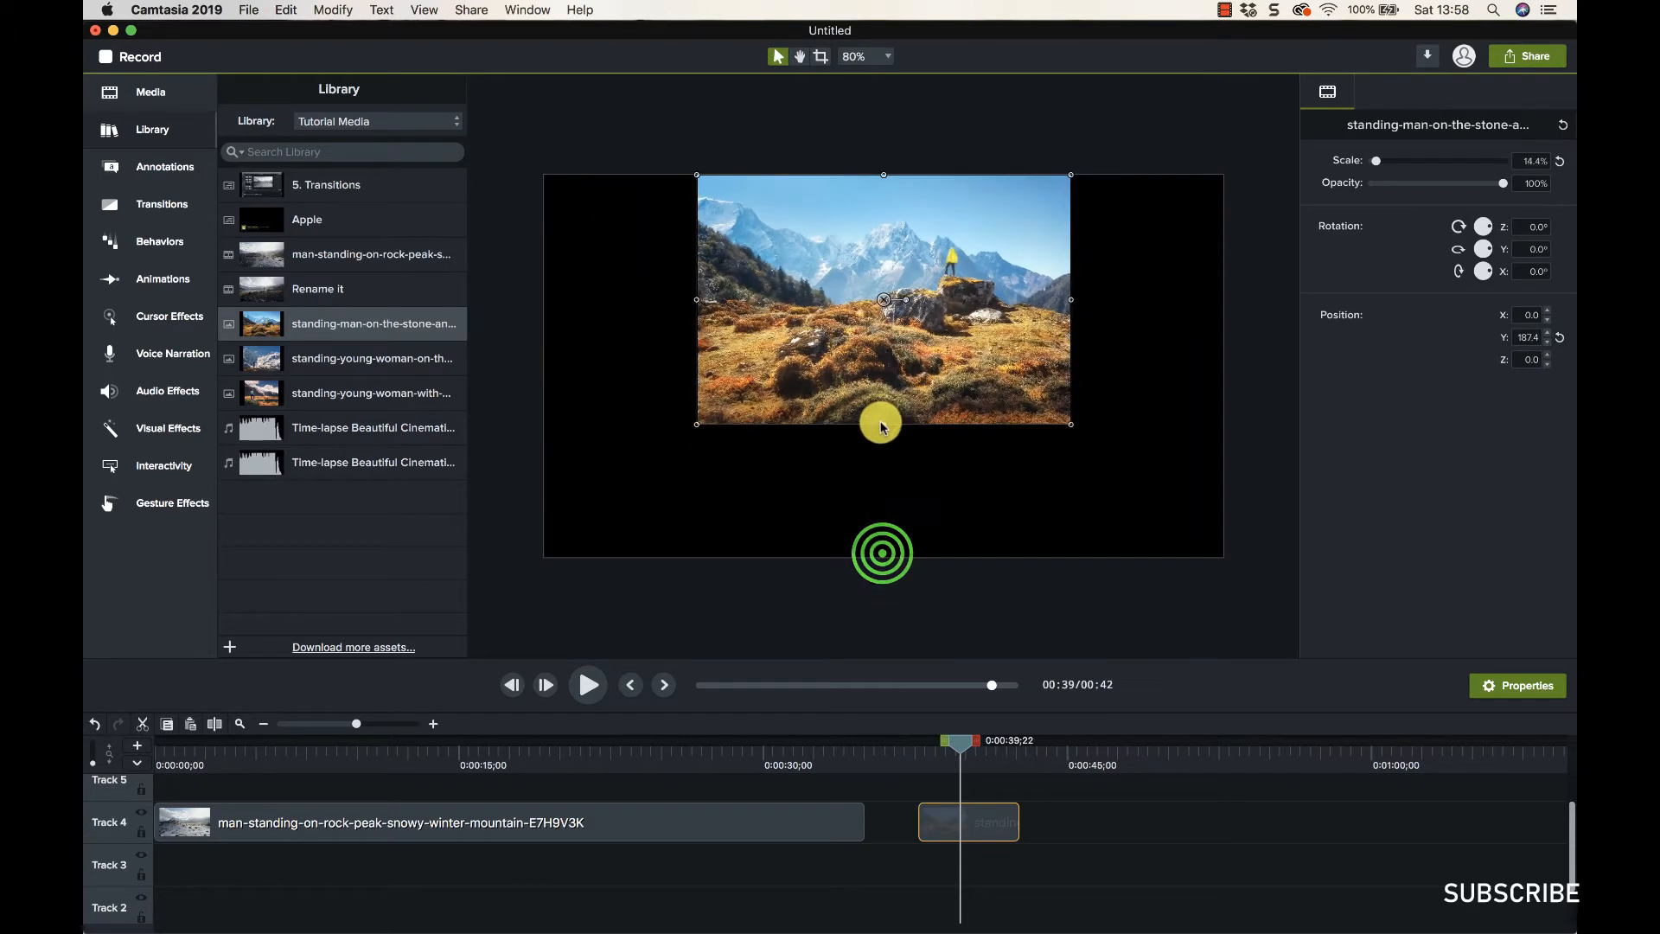
Add a basic white rectangle shape on Track 2 beneath the standing-man image, with the image on Track 3
{"action": "left_click", "coordinate": [143, 160]}
{"action": "left_click", "coordinate": [249, 207]}
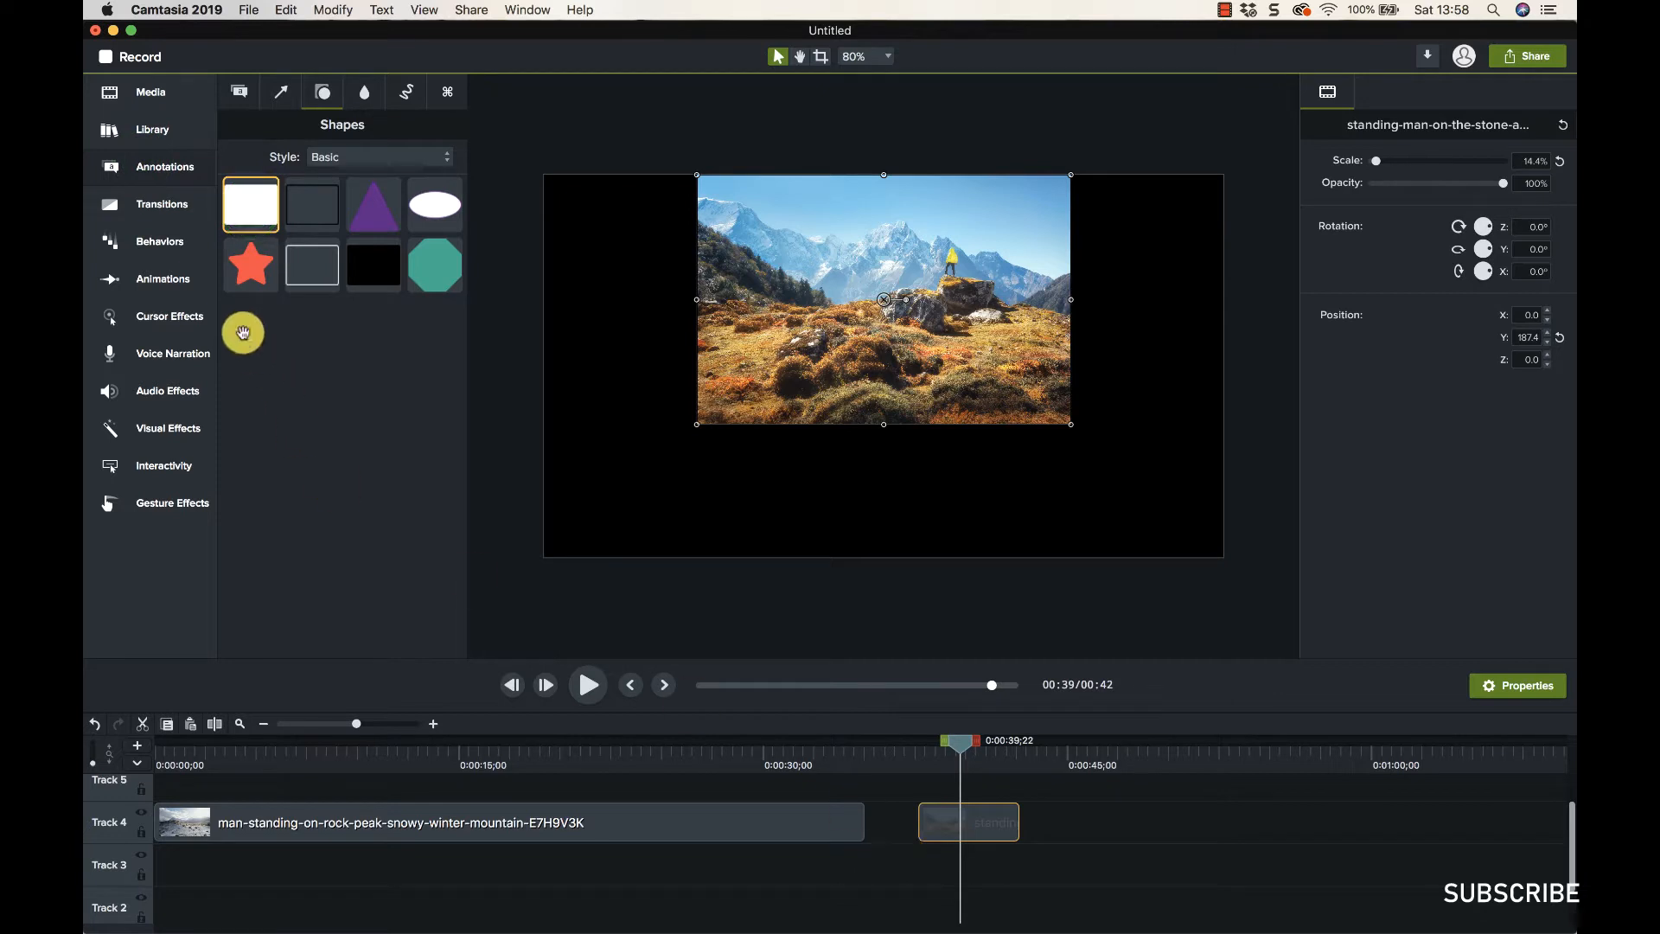
{"action": "left_click_drag", "start_coordinate": [251, 208], "coordinate": [966, 856]}
{"action": "left_click", "coordinate": [938, 856]}
{"action": "scroll", "coordinate": [973, 795], "scroll_direction": "up", "scroll_amount": 1}
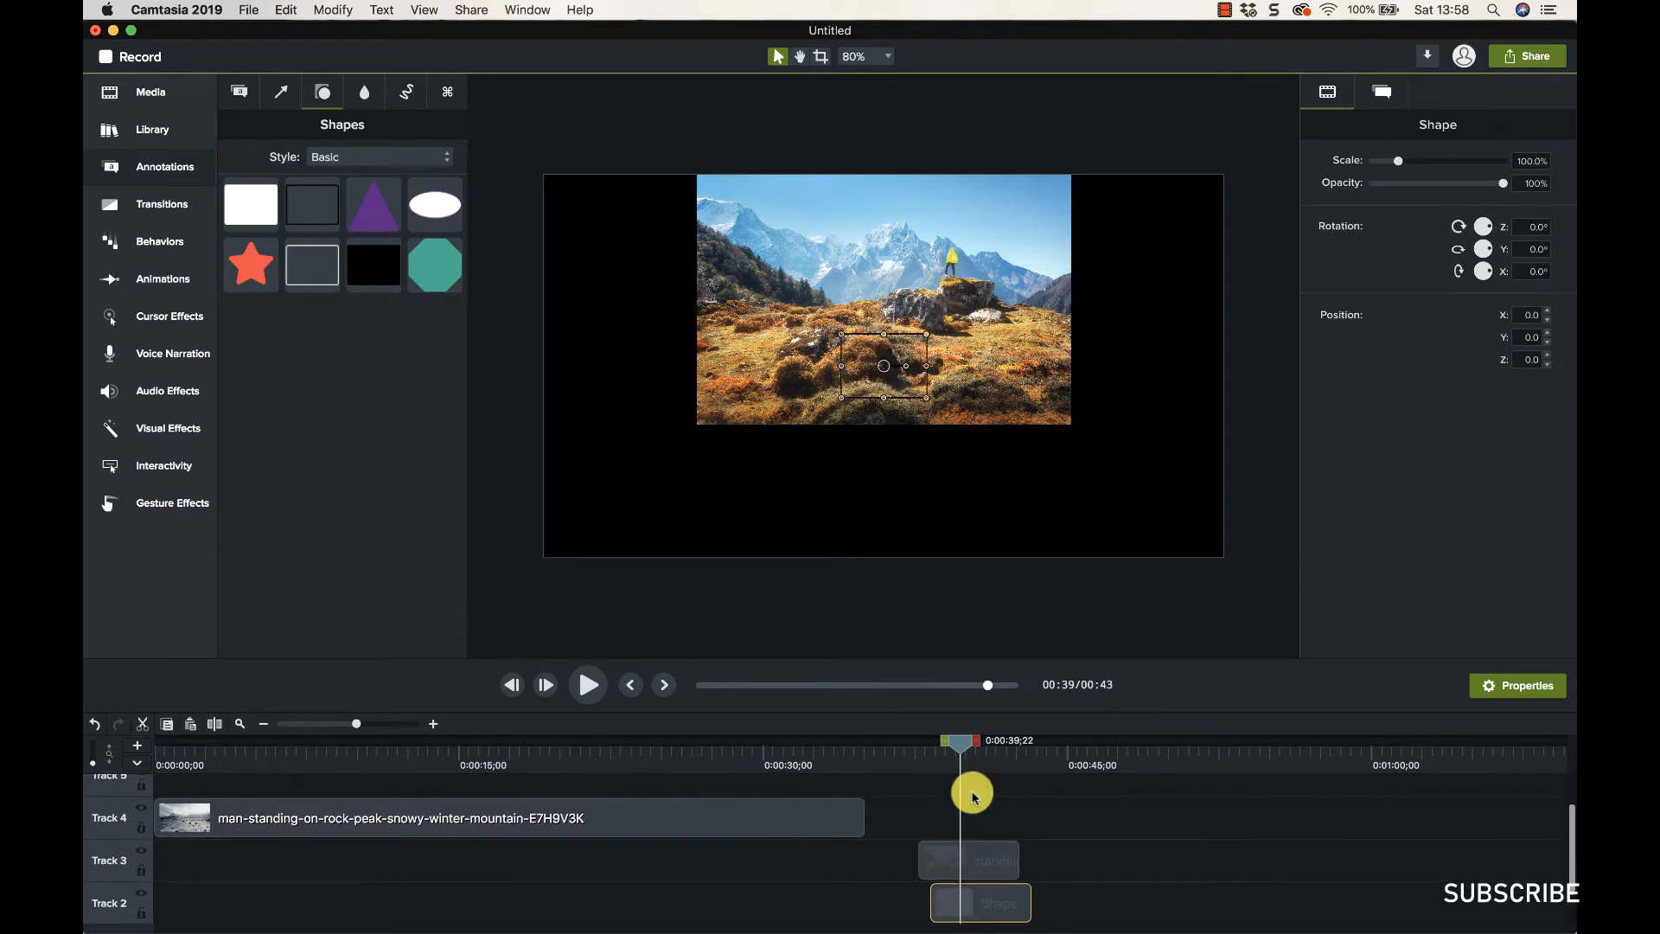
{"action": "left_click", "coordinate": [971, 790]}
Enlarge the white rectangle beyond the canvas edges as a background and move the image down to about Y 23.4
{"action": "left_click", "coordinate": [934, 908]}
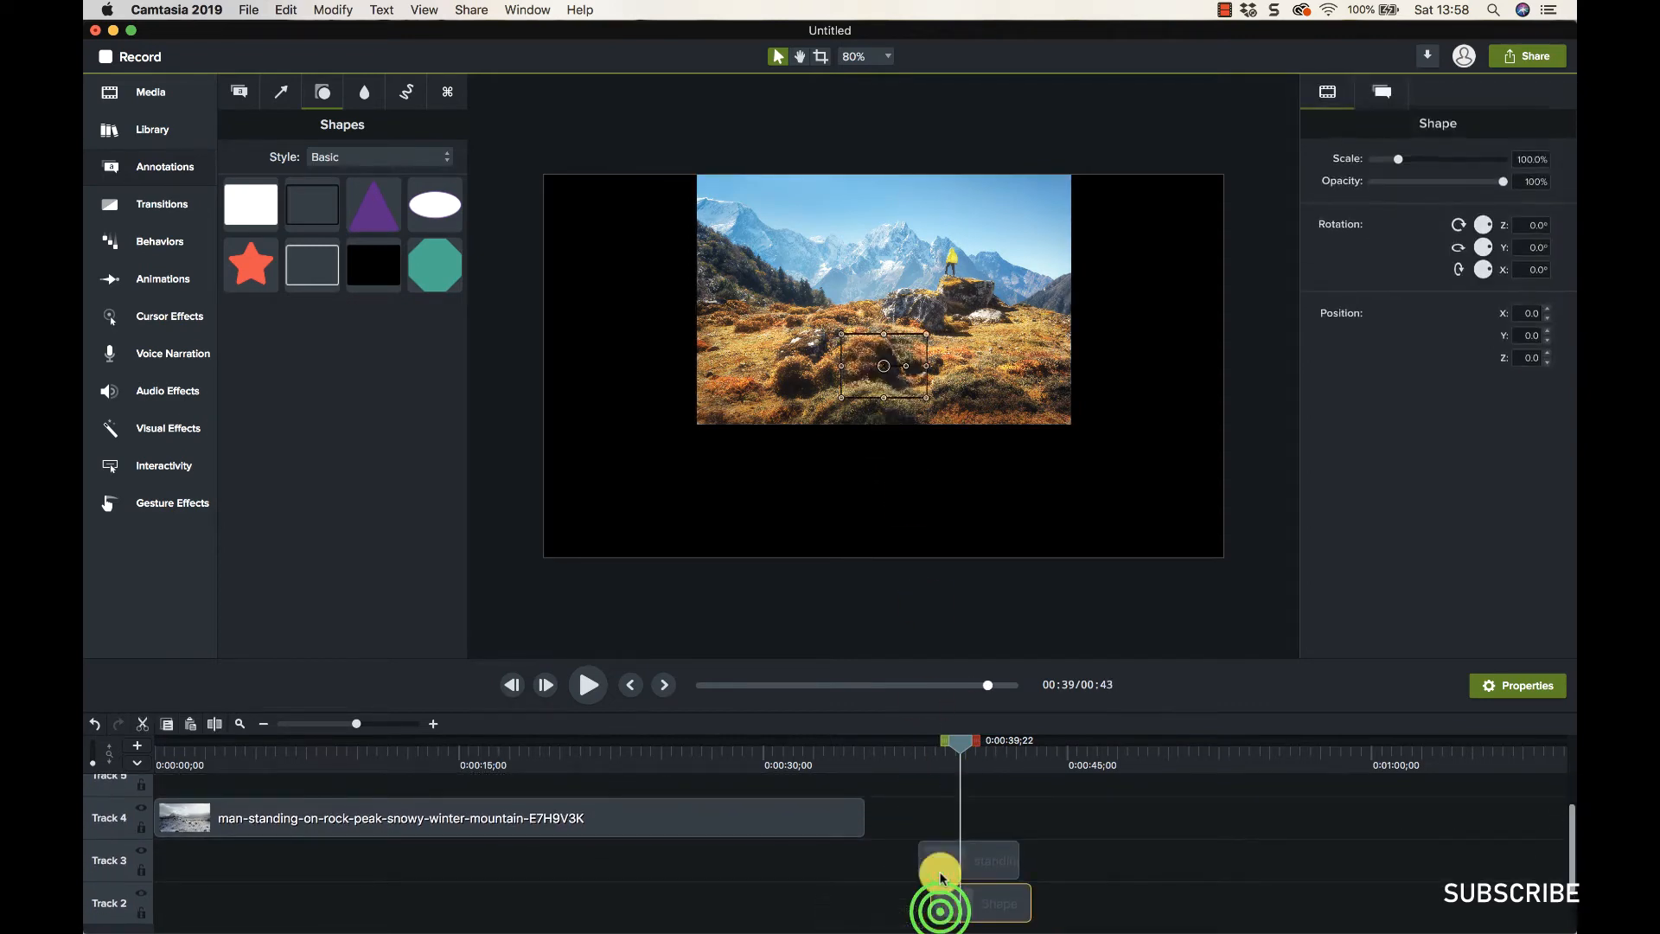
{"action": "left_click_drag", "start_coordinate": [841, 398], "coordinate": [518, 571]}
{"action": "left_click_drag", "start_coordinate": [925, 340], "coordinate": [1245, 149]}
{"action": "left_click", "coordinate": [971, 869]}
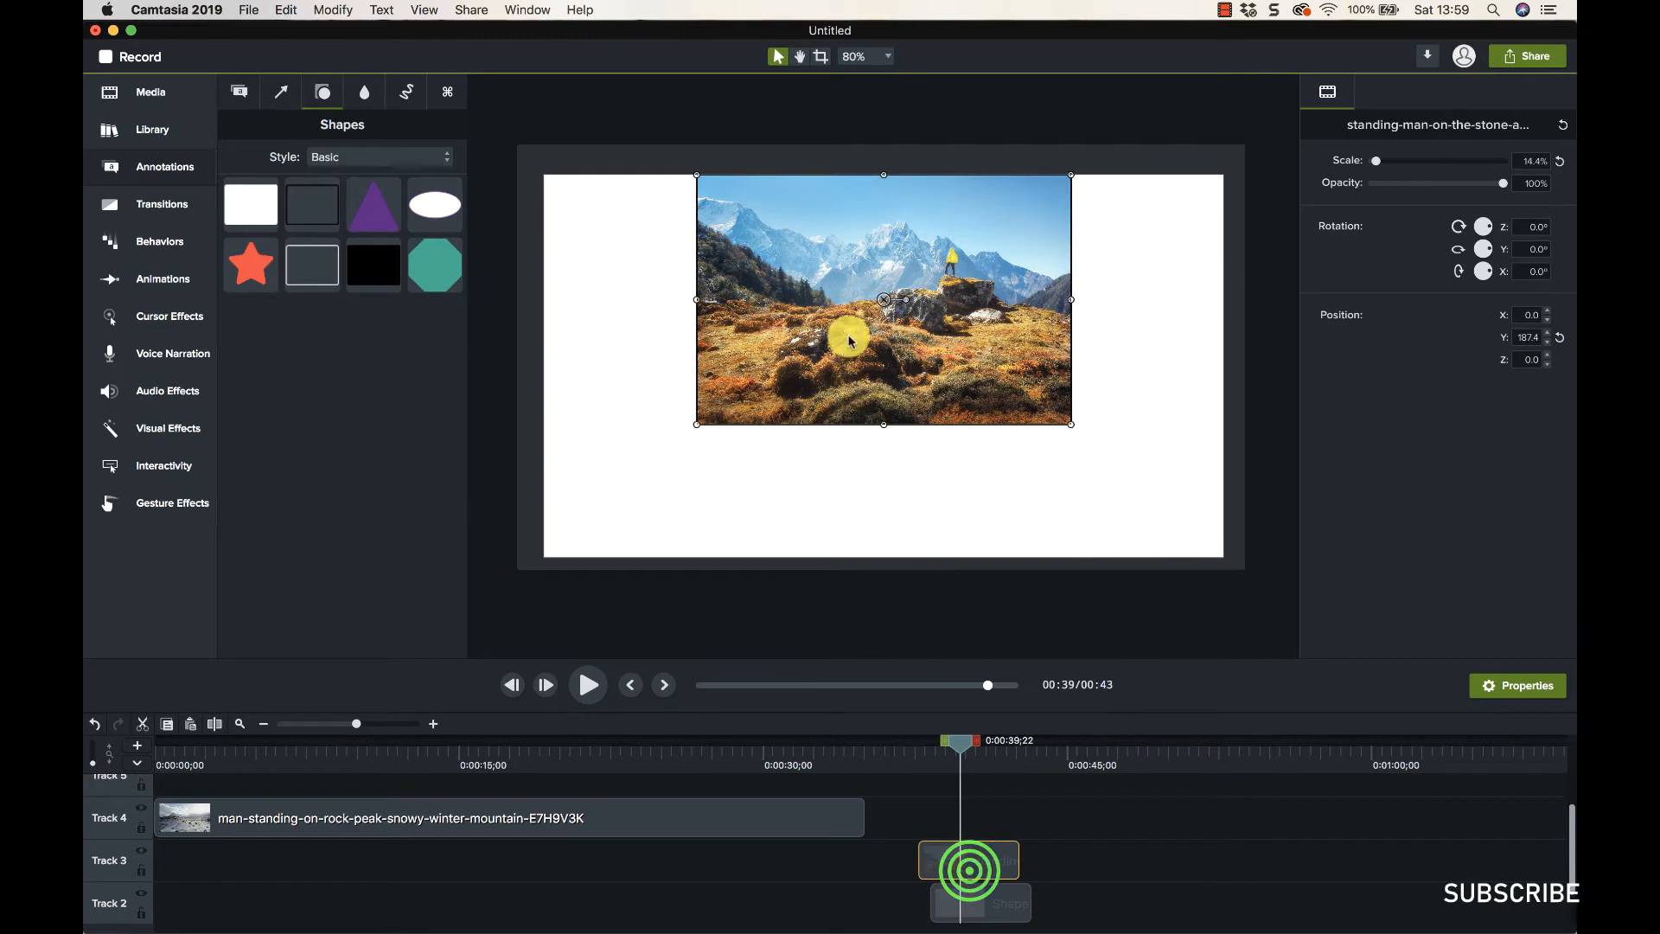
{"action": "left_click_drag", "start_coordinate": [823, 345], "coordinate": [823, 403]}
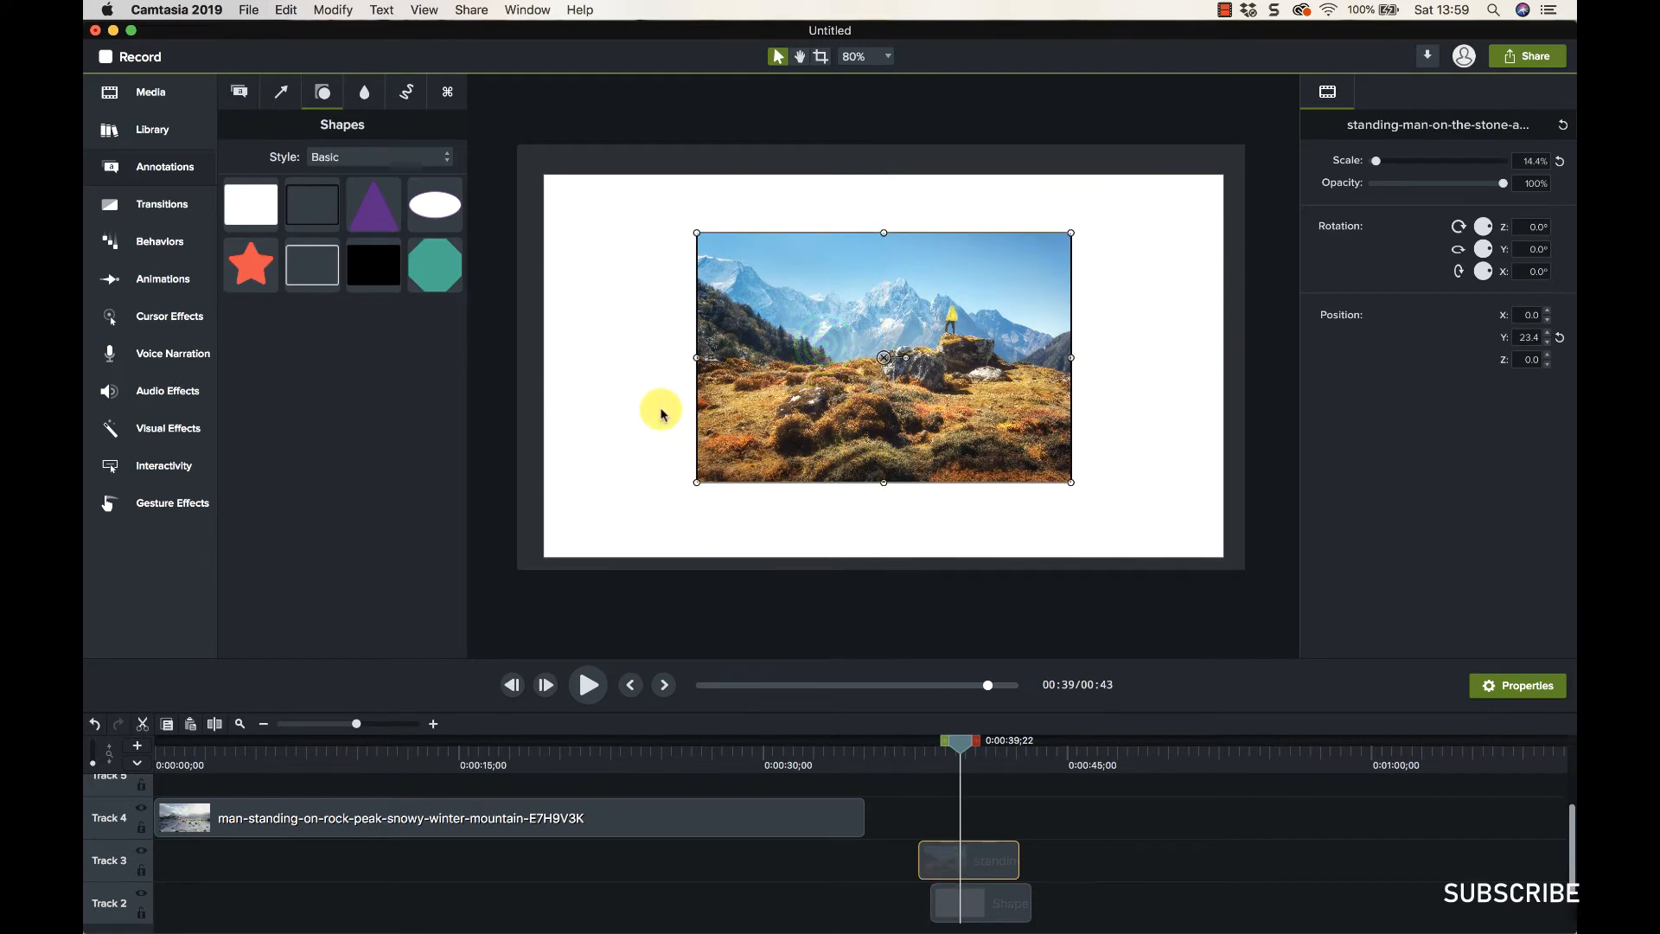
Apply the Drop Shadow effect to the standing-man image and set the shadow angle to about 661.2°
{"action": "left_click", "coordinate": [135, 428]}
{"action": "left_click_drag", "start_coordinate": [250, 309], "coordinate": [1003, 897]}
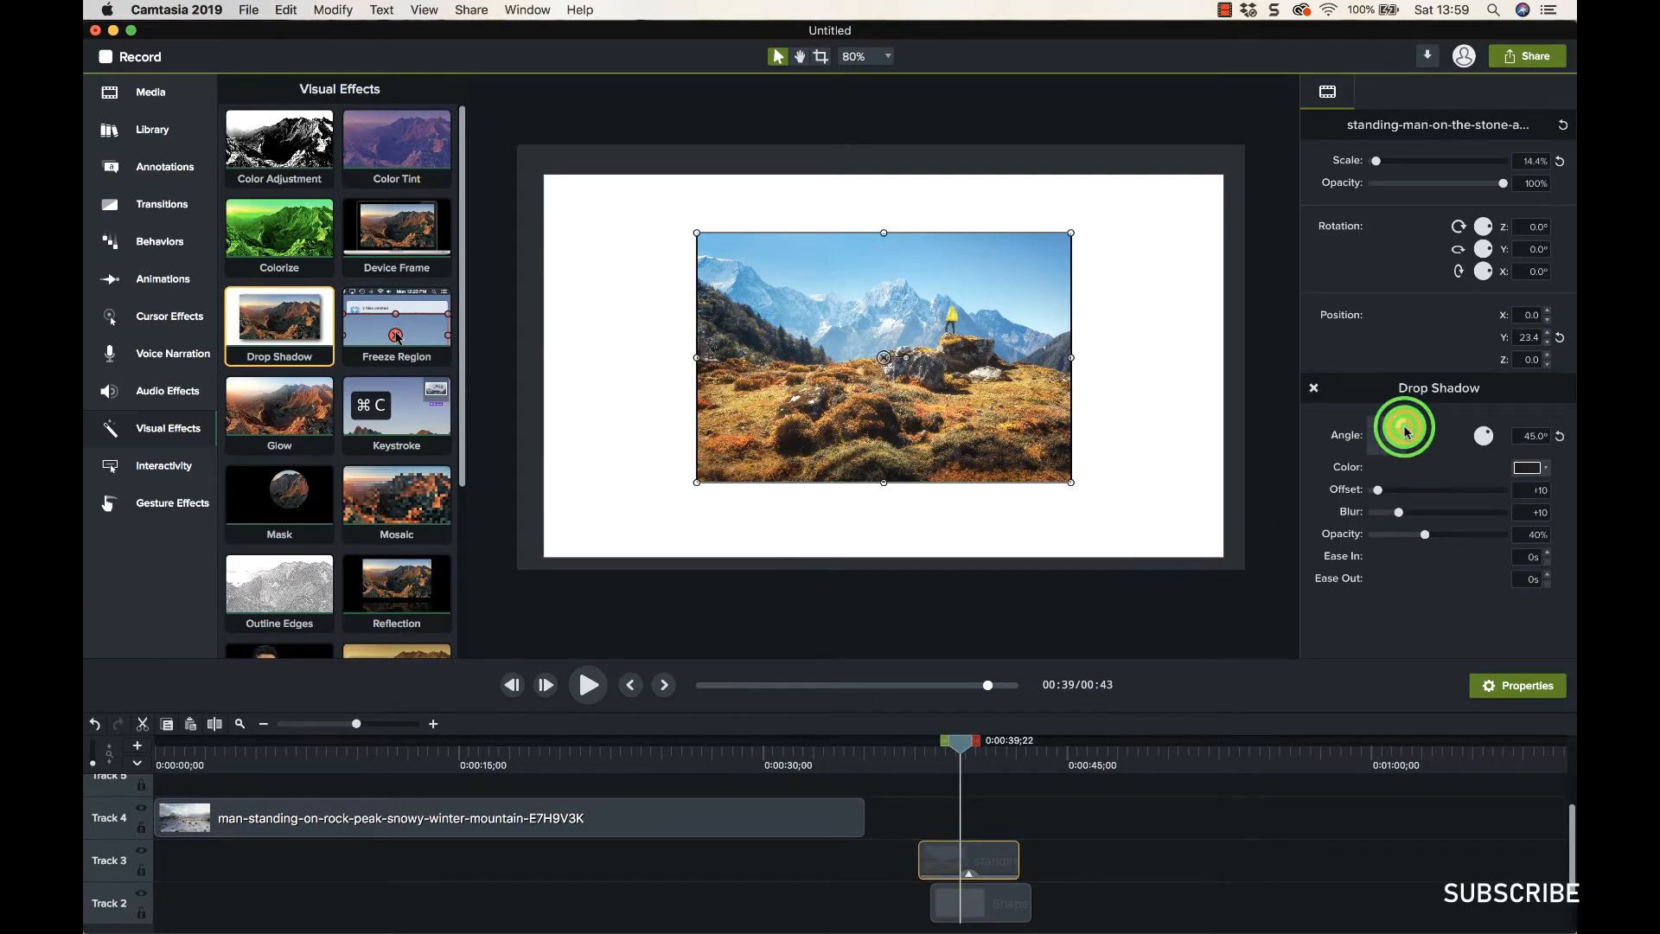
{"action": "left_click_drag", "start_coordinate": [1508, 449], "coordinate": [1494, 438]}
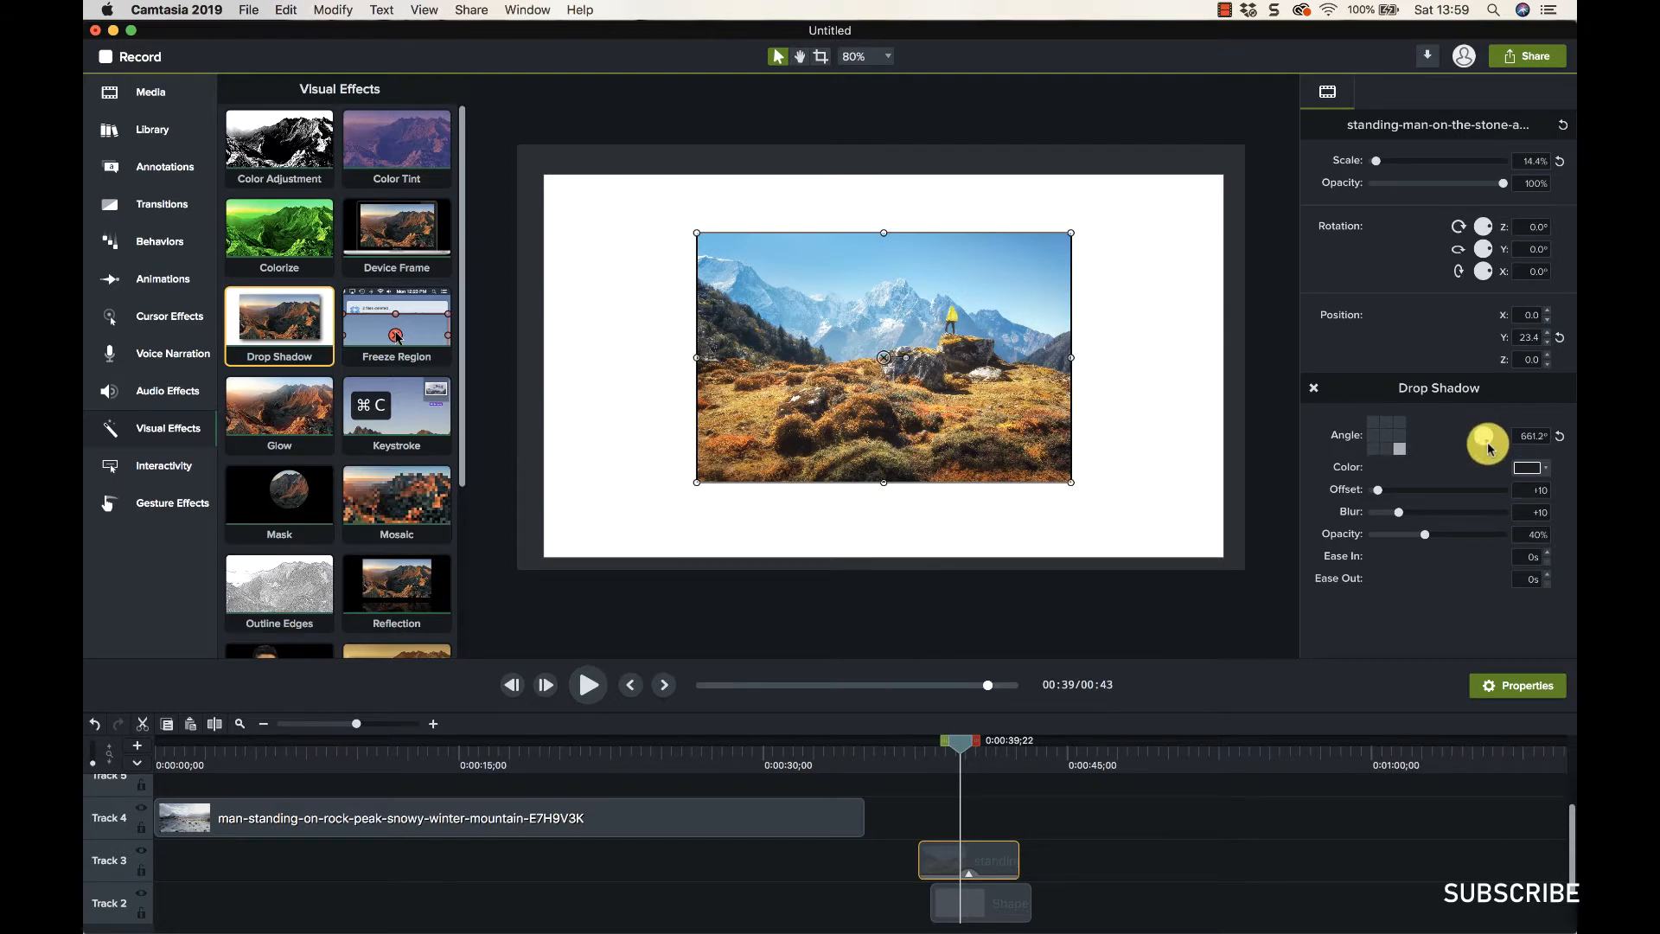
Set the shadow's offset to about 202, blur to 38 and opacity to 74%, and move the image to about X -277, Y 50.4
{"action": "left_click_drag", "start_coordinate": [1378, 495], "coordinate": [1481, 537]}
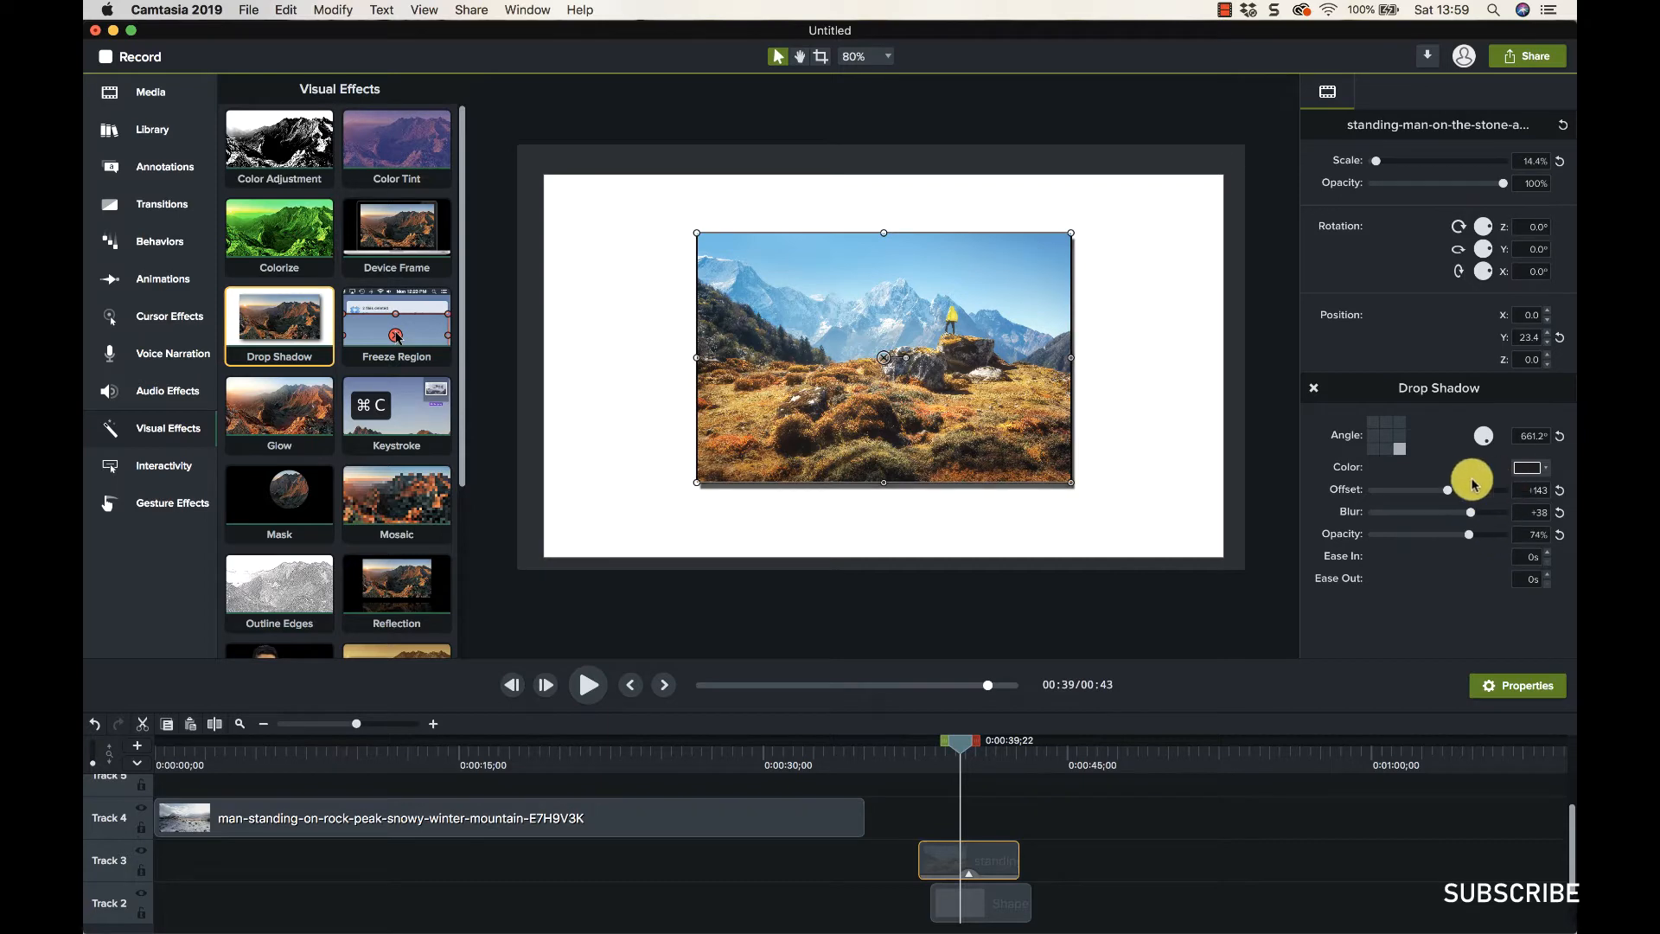
{"action": "left_click_drag", "start_coordinate": [1460, 491], "coordinate": [1479, 490]}
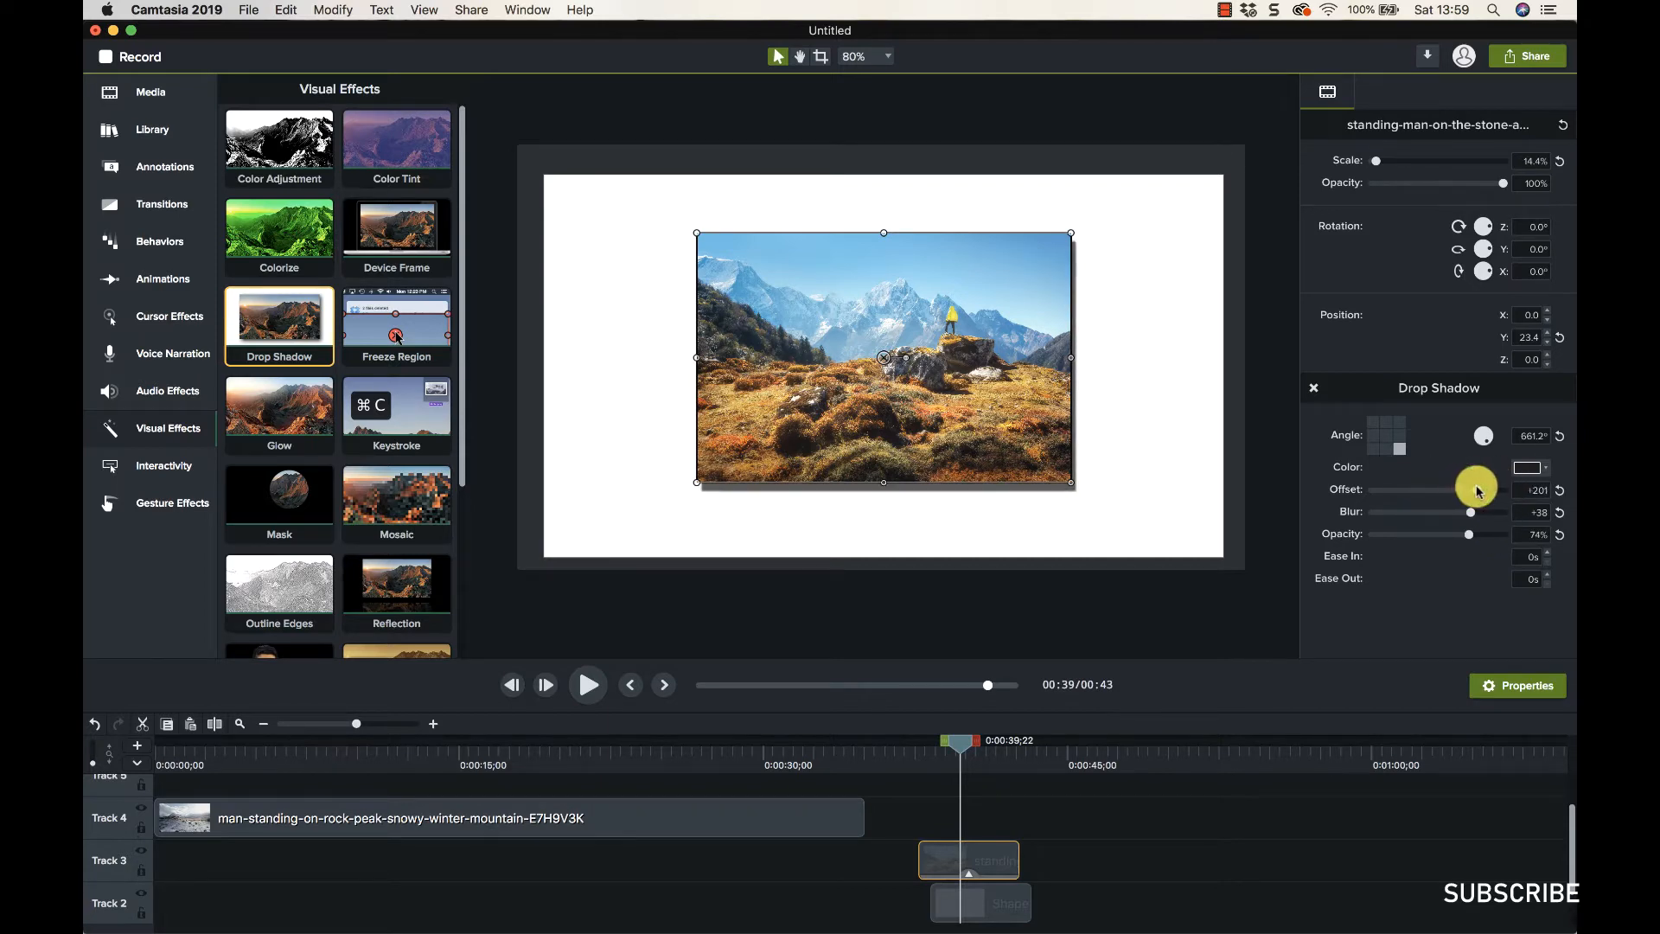
{"action": "left_click_drag", "start_coordinate": [972, 430], "coordinate": [875, 421]}
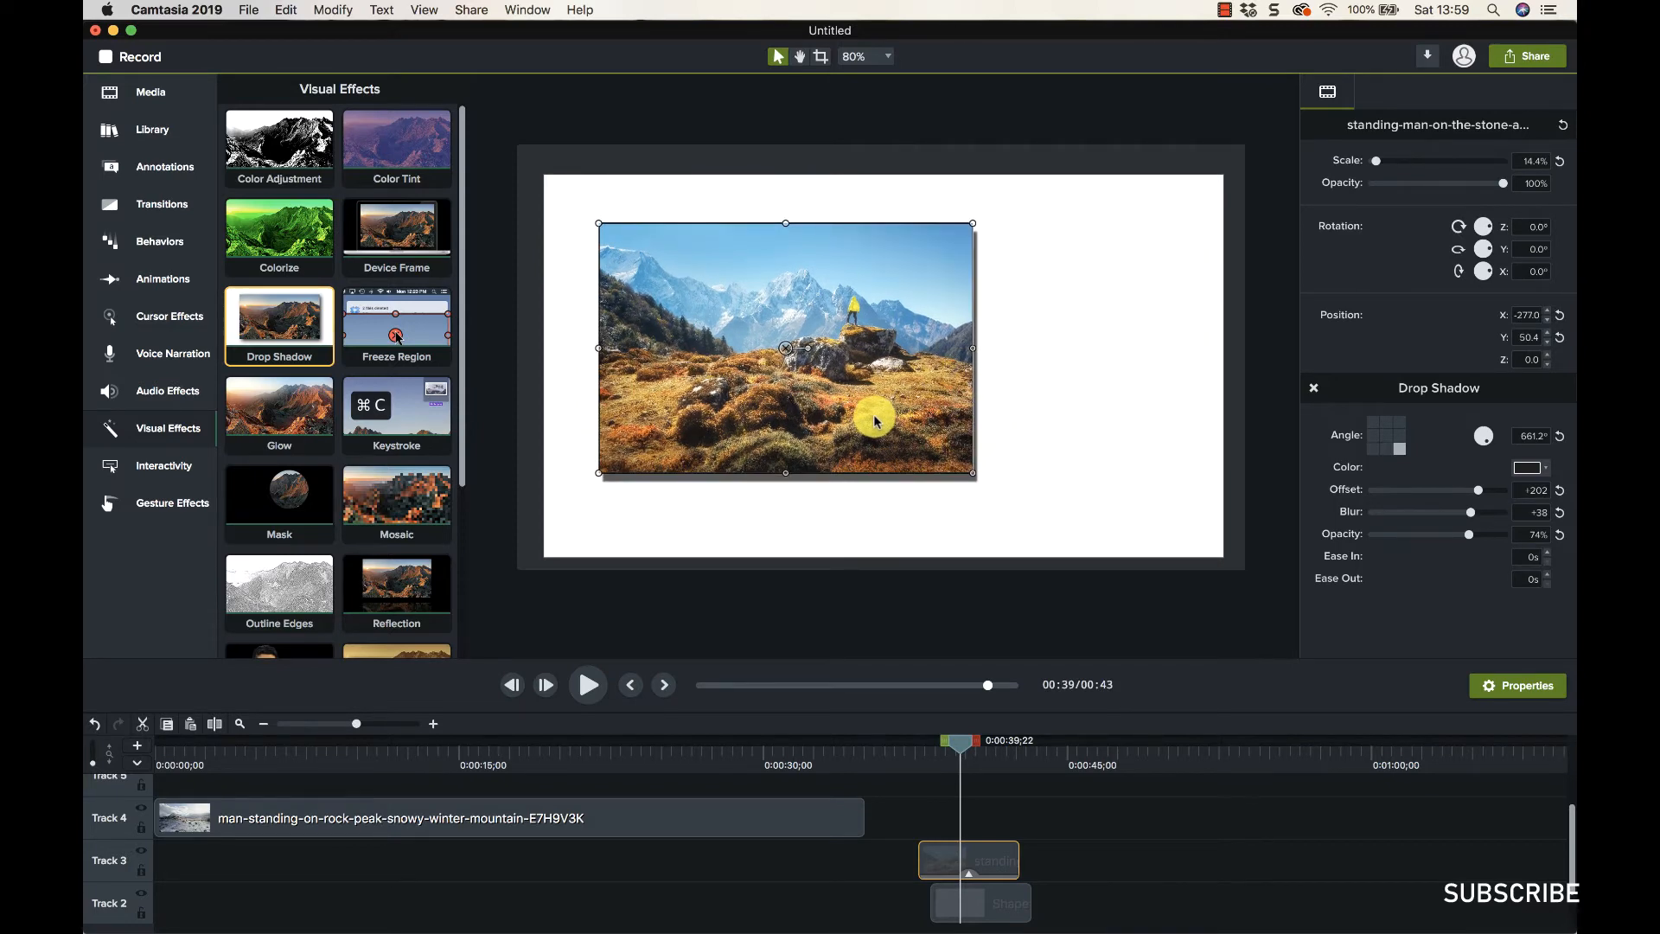
{"action": "left_click", "coordinate": [825, 618]}
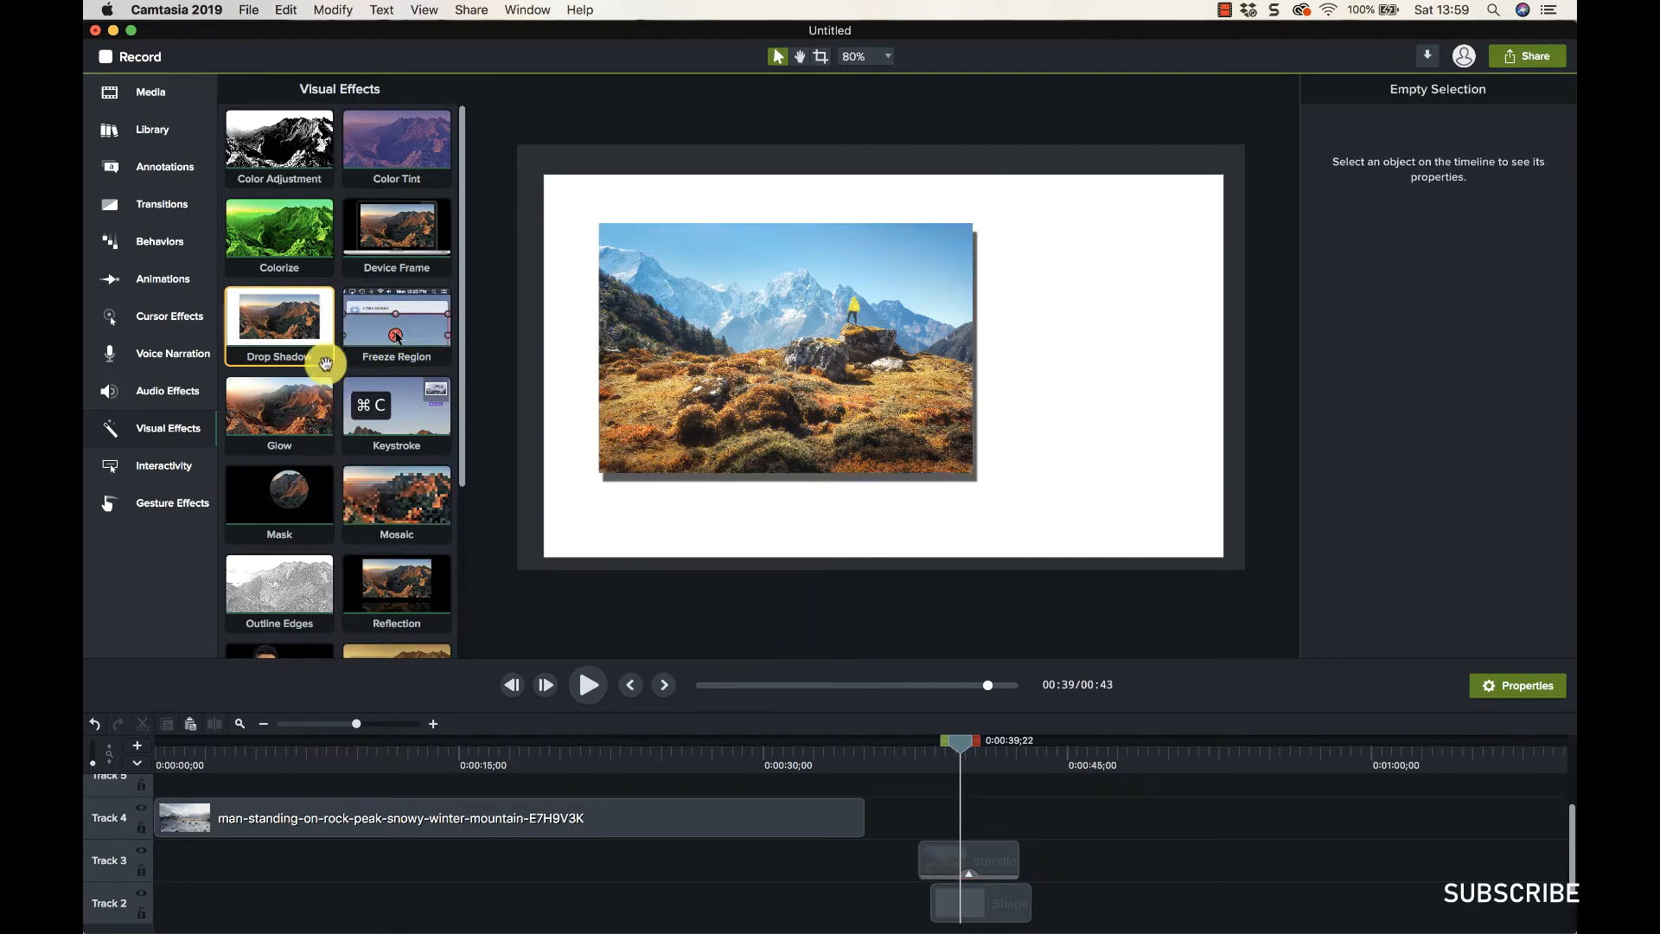
Apply the Freeze Region effect to the mountain clip at about 12 seconds and fit its region closely around the walking man
{"action": "mouse_move", "coordinate": [392, 749]}
{"action": "left_mouse_down"}
{"action": "mouse_move", "coordinate": [563, 746]}
{"action": "mouse_move", "coordinate": [406, 742]}
{"action": "left_mouse_up"}
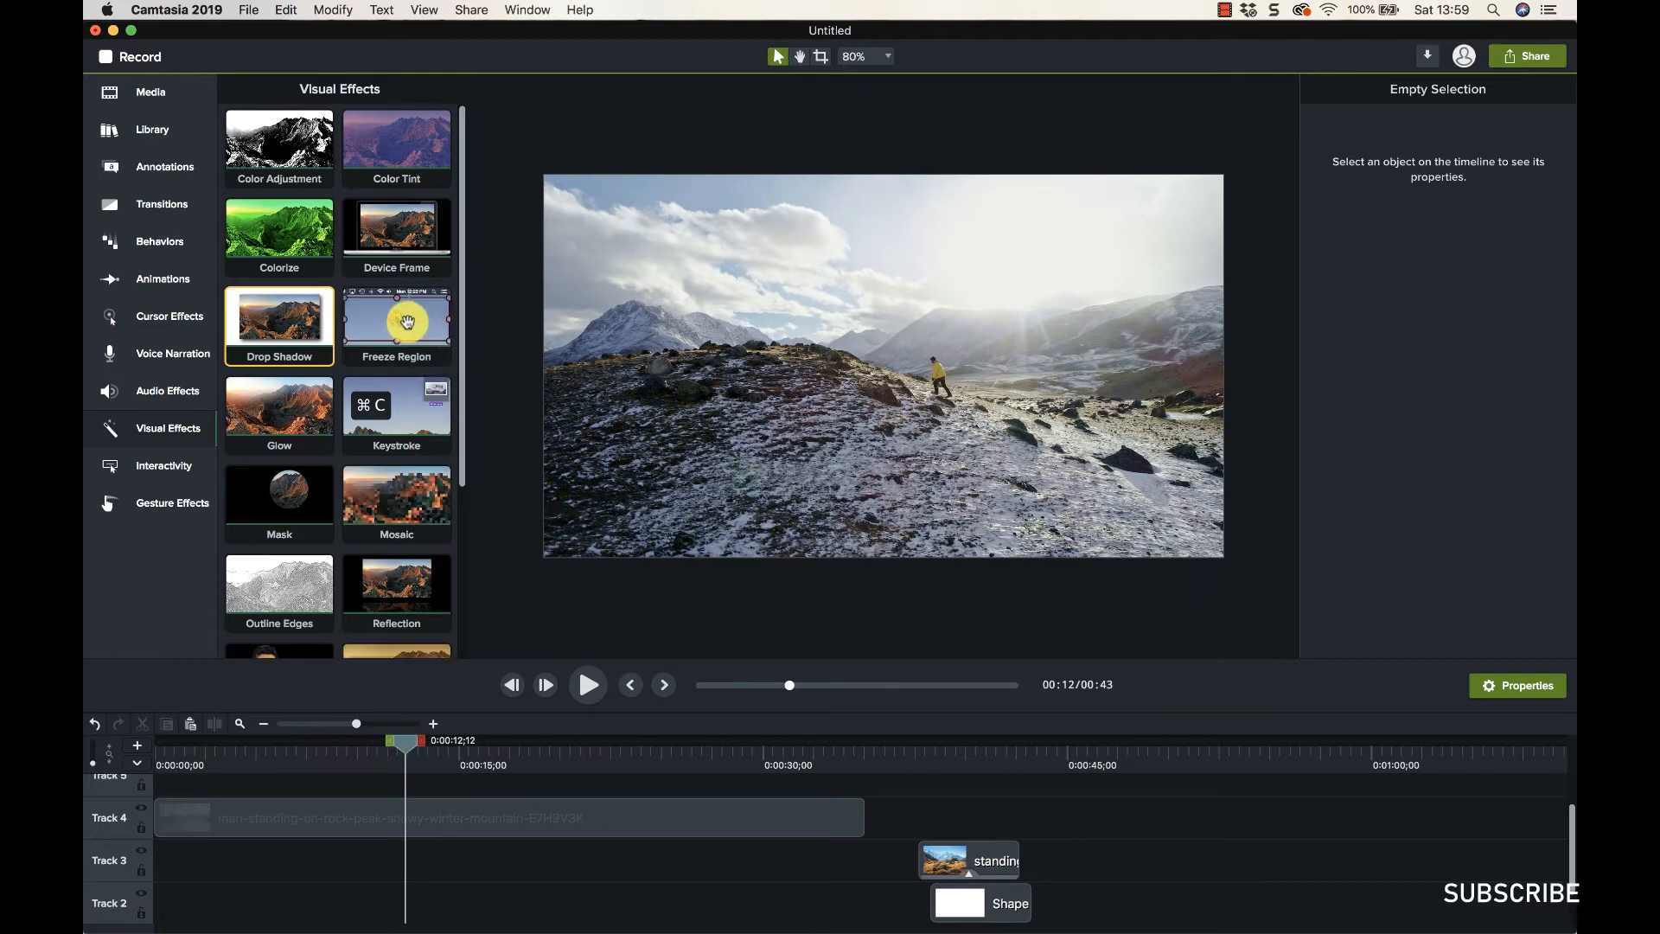
{"action": "left_click_drag", "start_coordinate": [408, 318], "coordinate": [368, 781]}
{"action": "left_click_drag", "start_coordinate": [386, 821], "coordinate": [386, 819]}
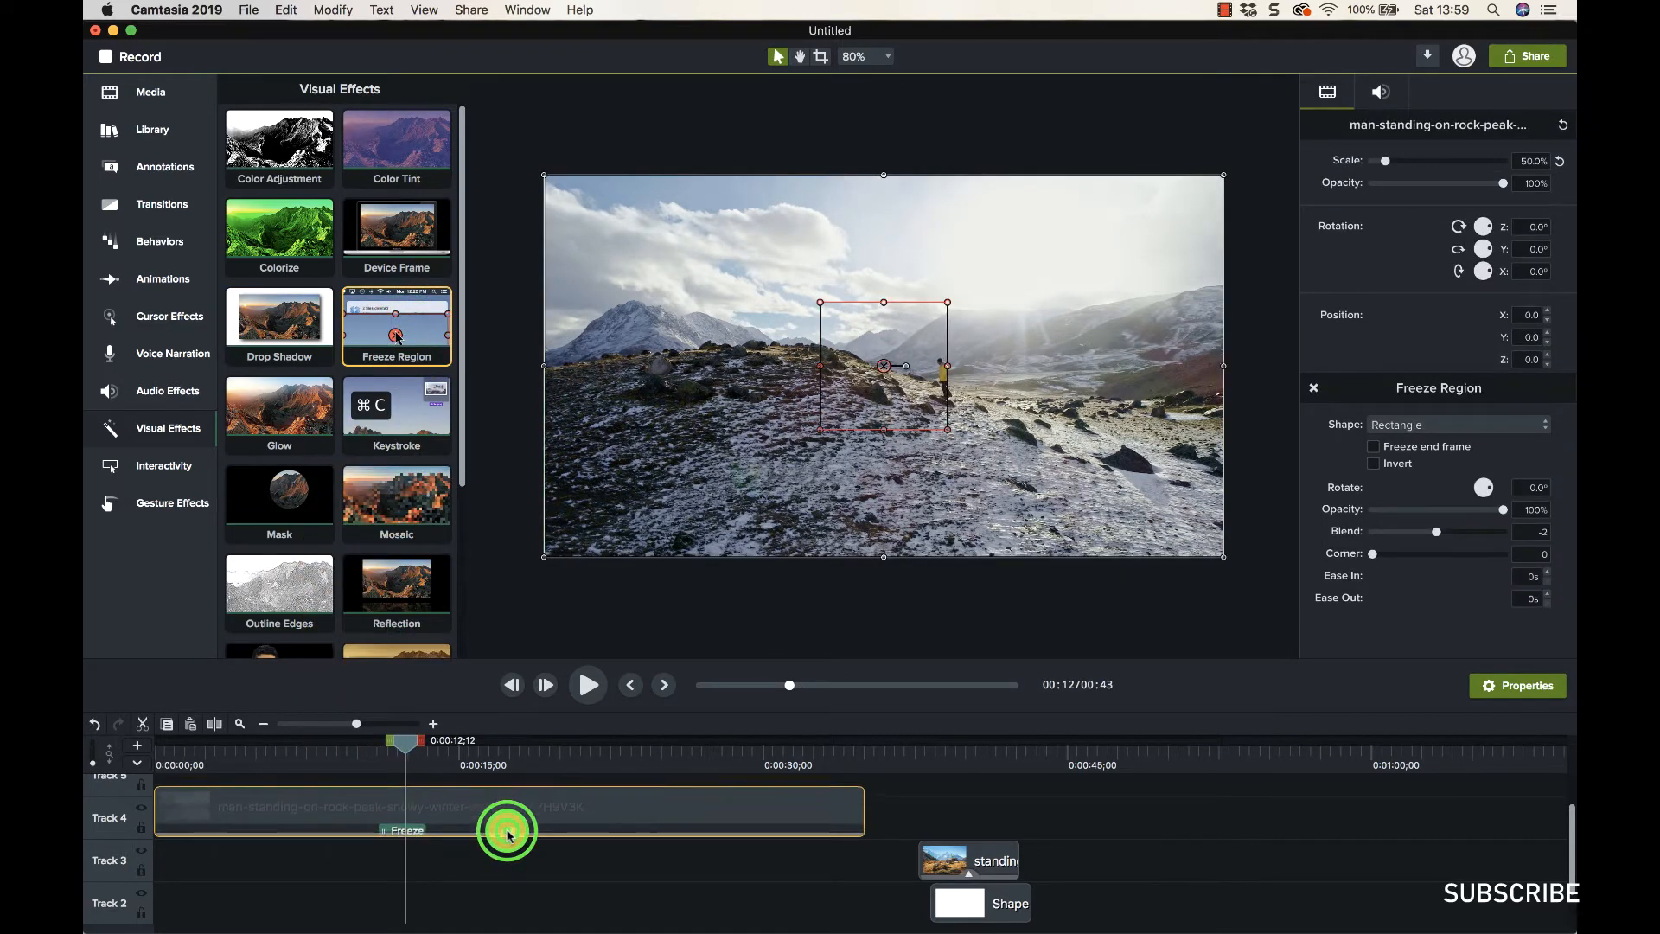
{"action": "left_click", "coordinate": [886, 373]}
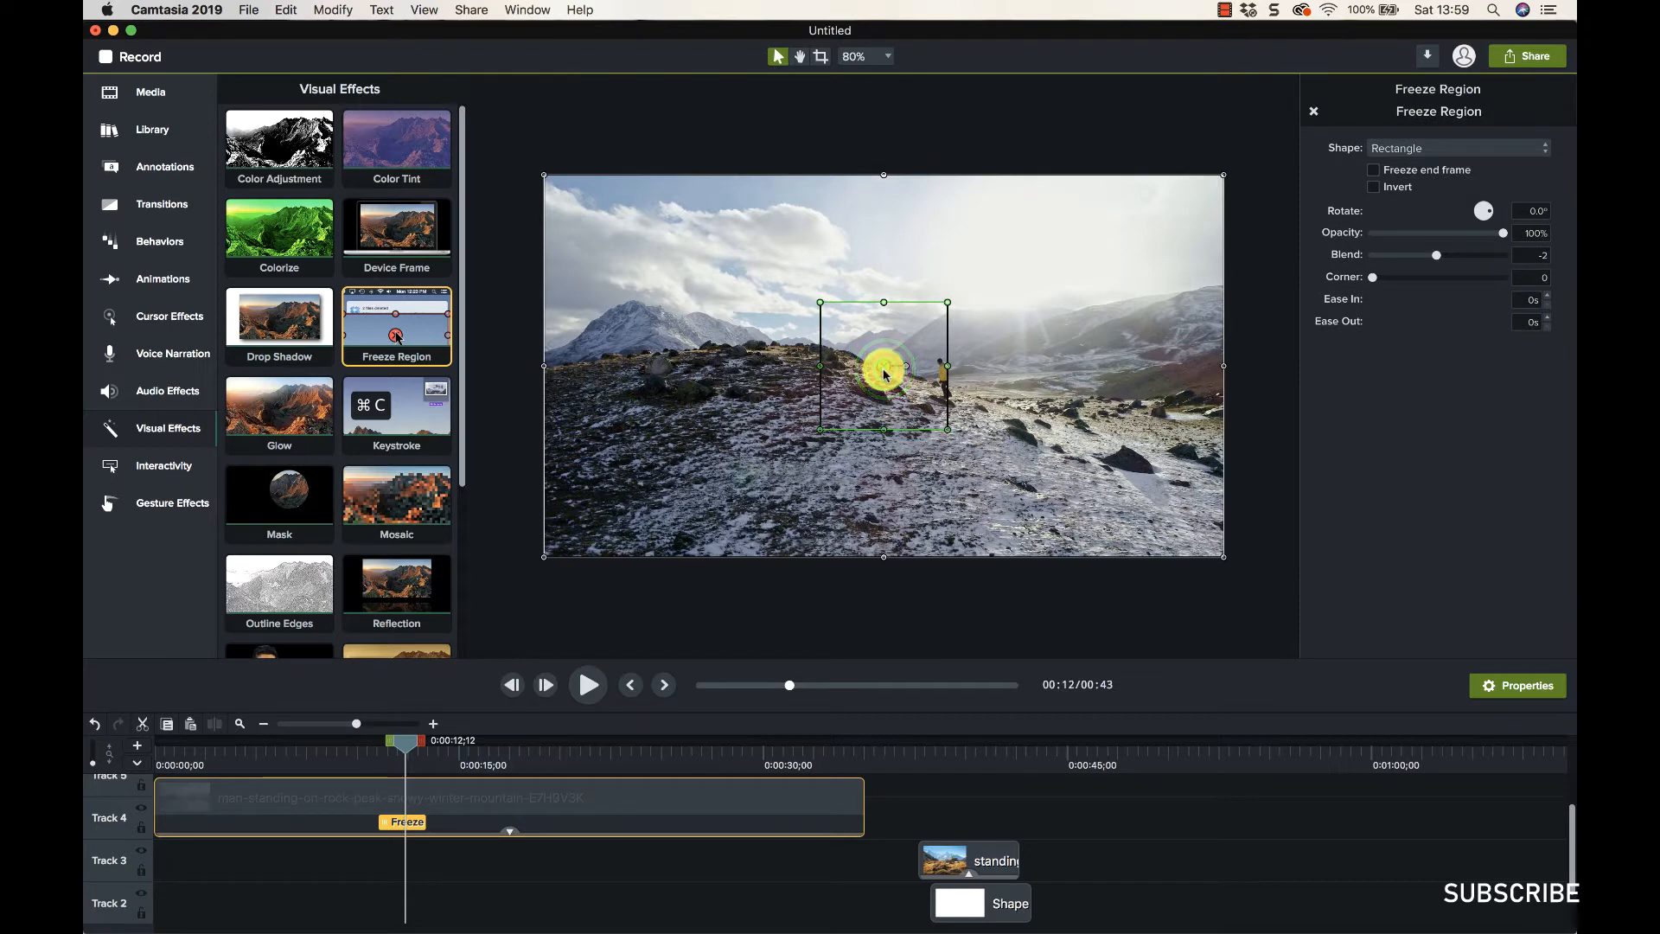
{"action": "left_click_drag", "start_coordinate": [887, 373], "coordinate": [949, 380]}
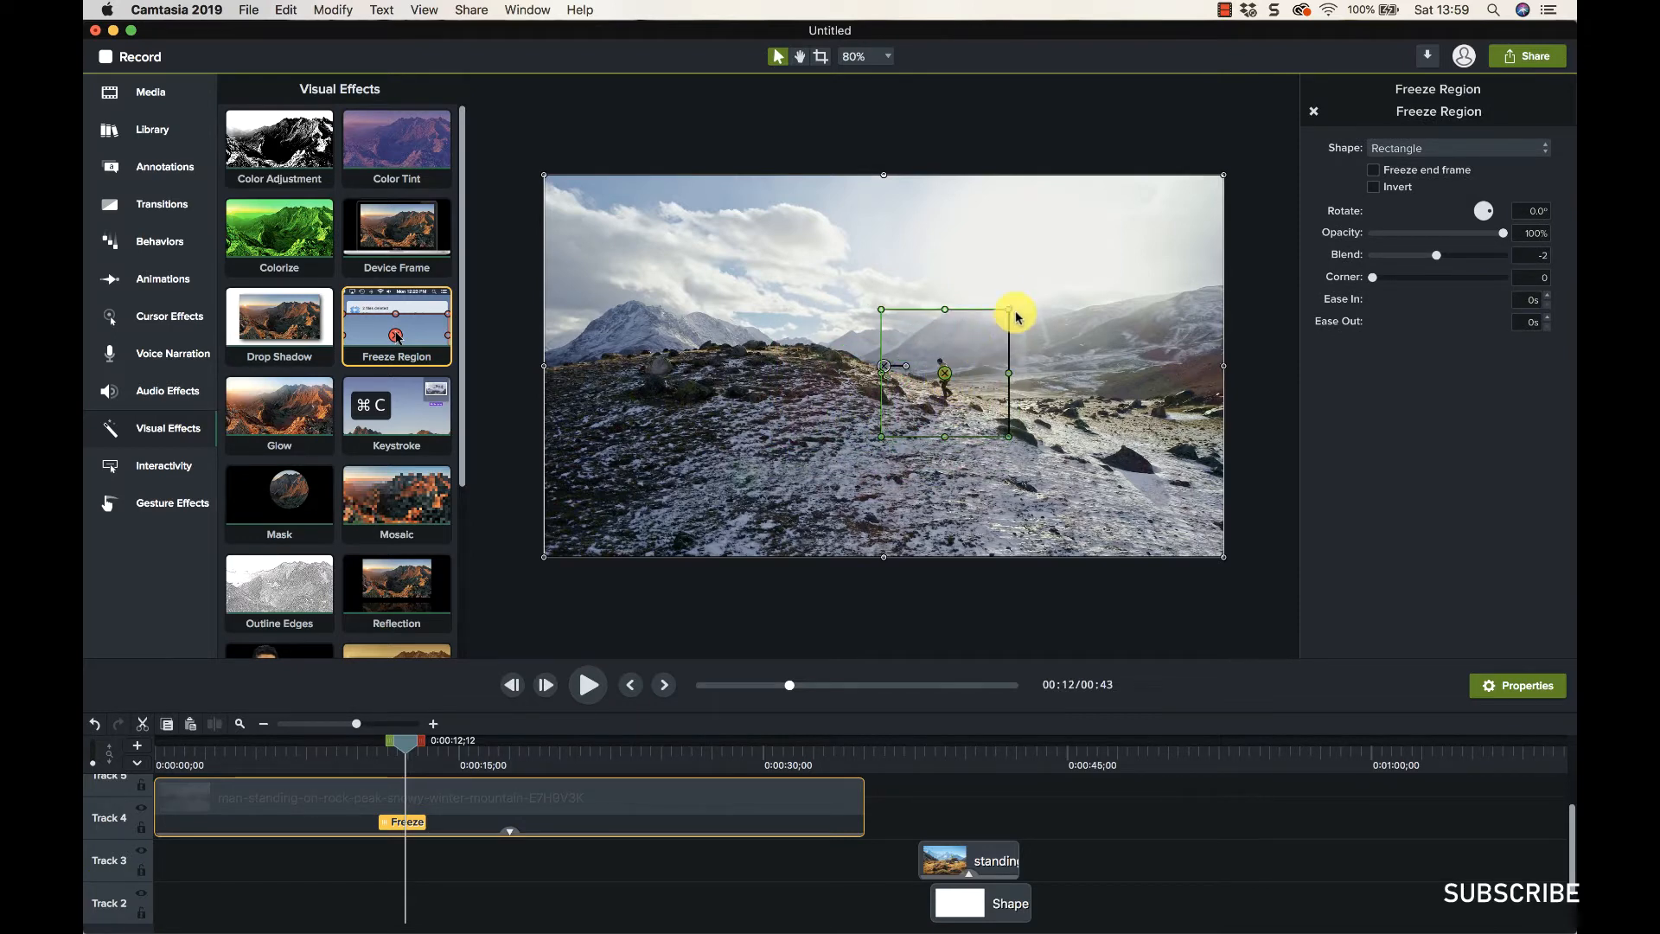
{"action": "left_click_drag", "start_coordinate": [1008, 309], "coordinate": [993, 333]}
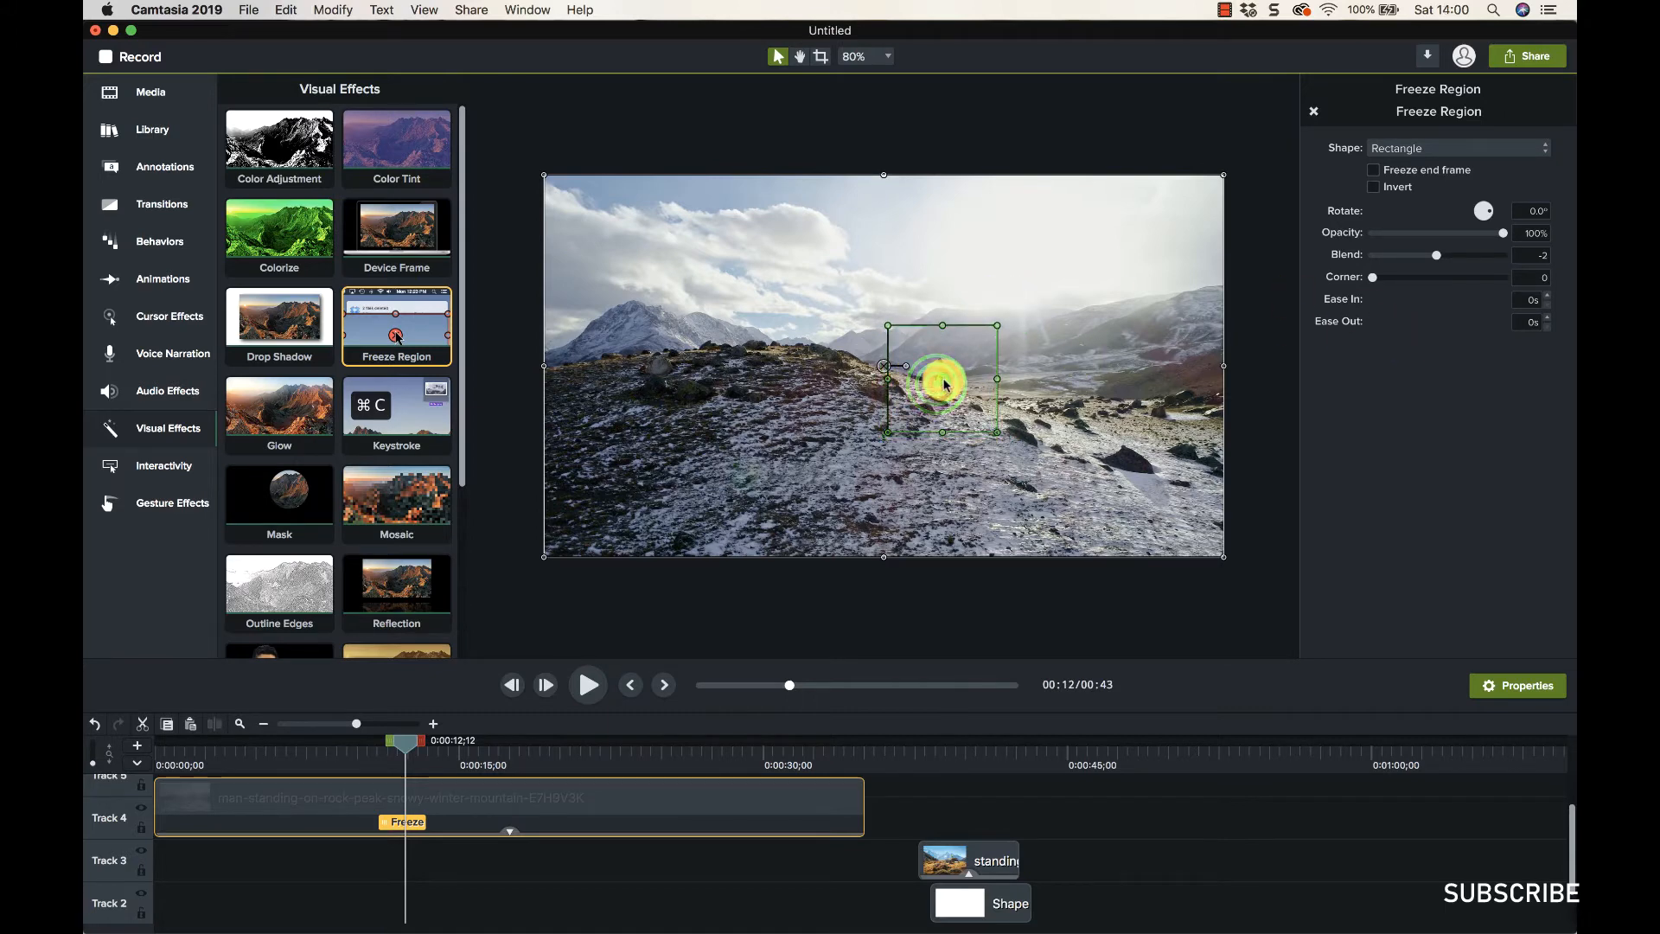
{"action": "left_click_drag", "start_coordinate": [998, 326], "coordinate": [983, 342]}
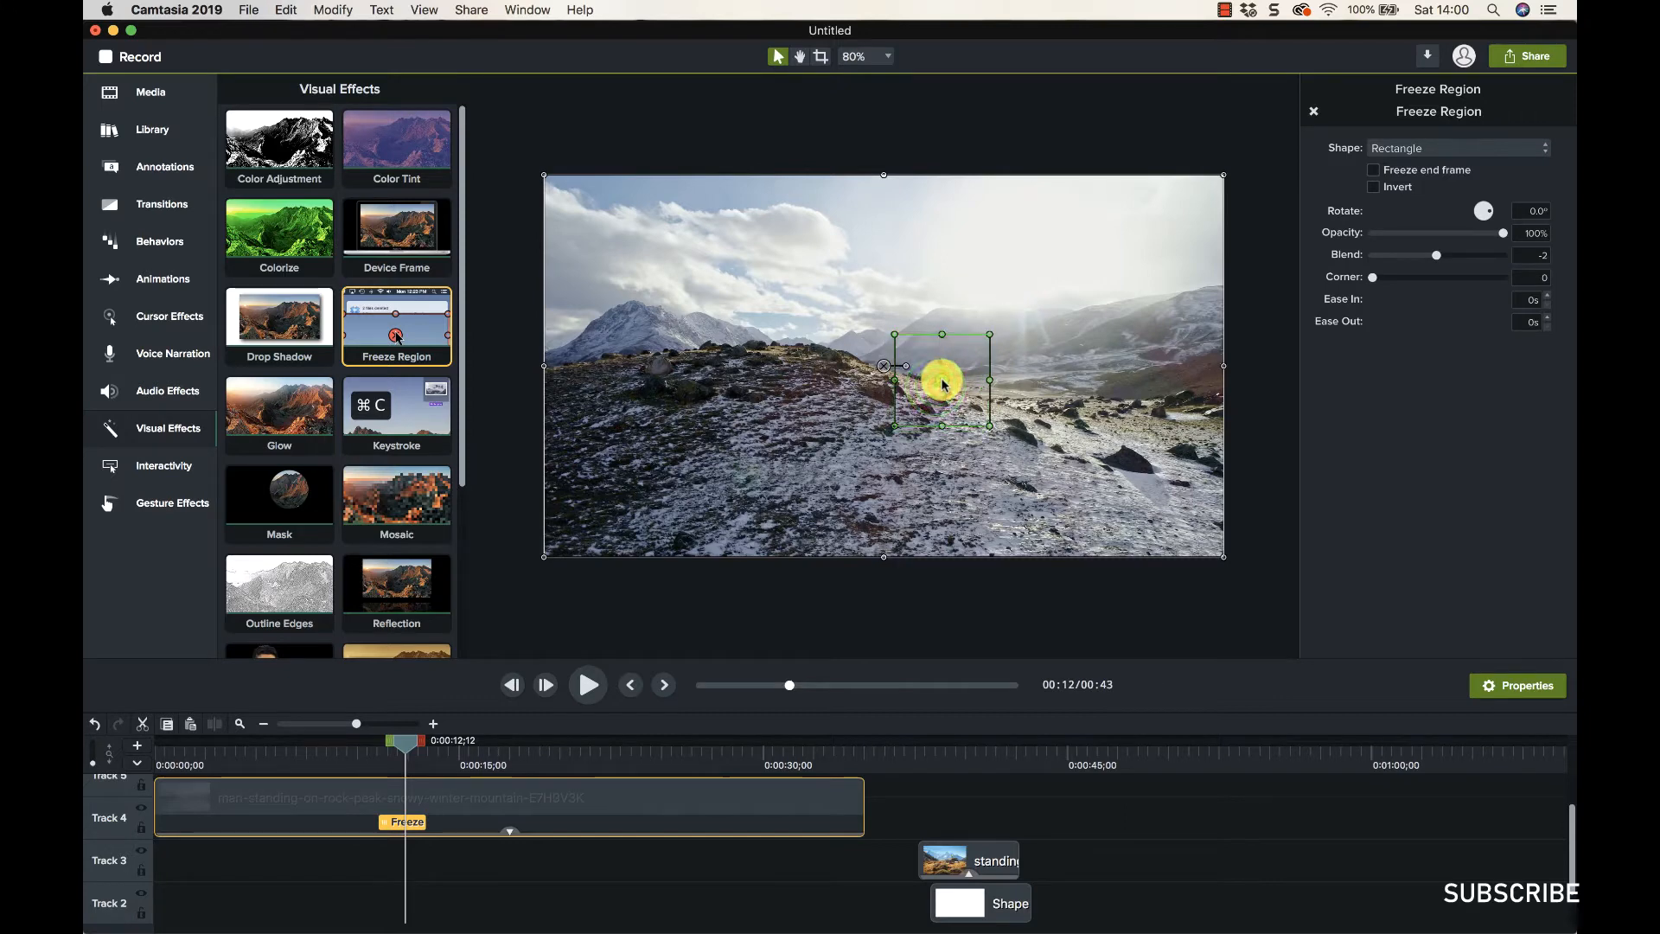
Play the mountain clip from about 11 seconds through the Freeze Region effect to review the frozen area
{"action": "left_click_drag", "start_coordinate": [399, 745], "coordinate": [330, 741]}
{"action": "left_click", "coordinate": [592, 697]}
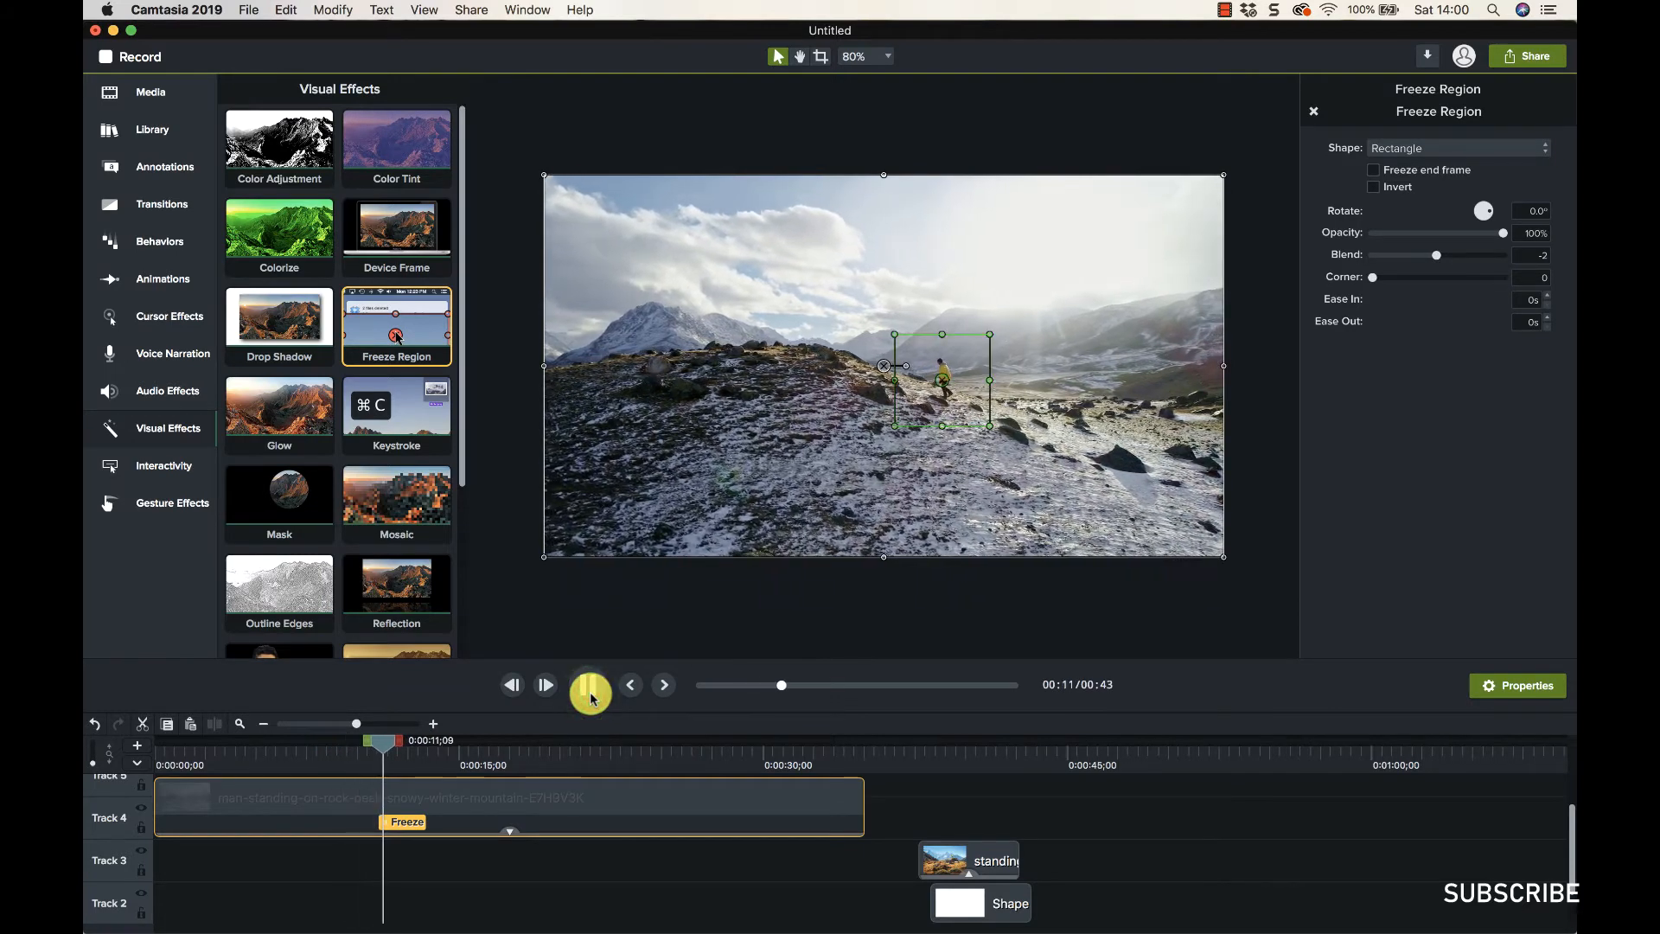
{"action": "left_click", "coordinate": [1041, 613]}
{"action": "left_click_drag", "start_coordinate": [449, 740], "coordinate": [382, 740]}
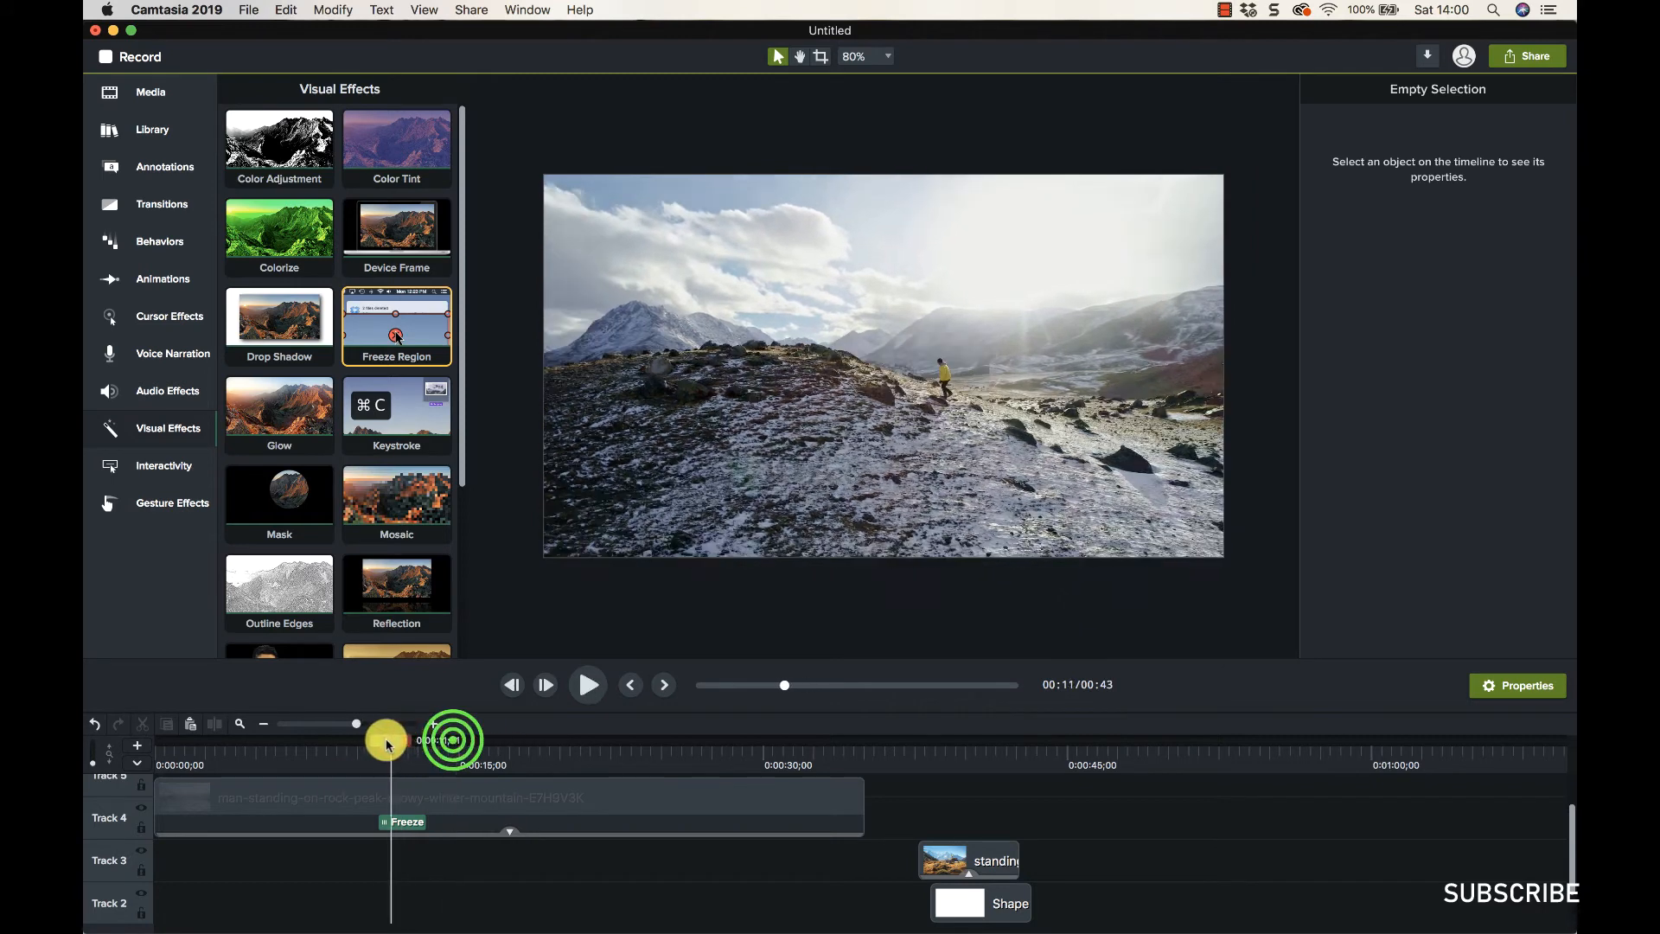
{"action": "left_click", "coordinate": [588, 687]}
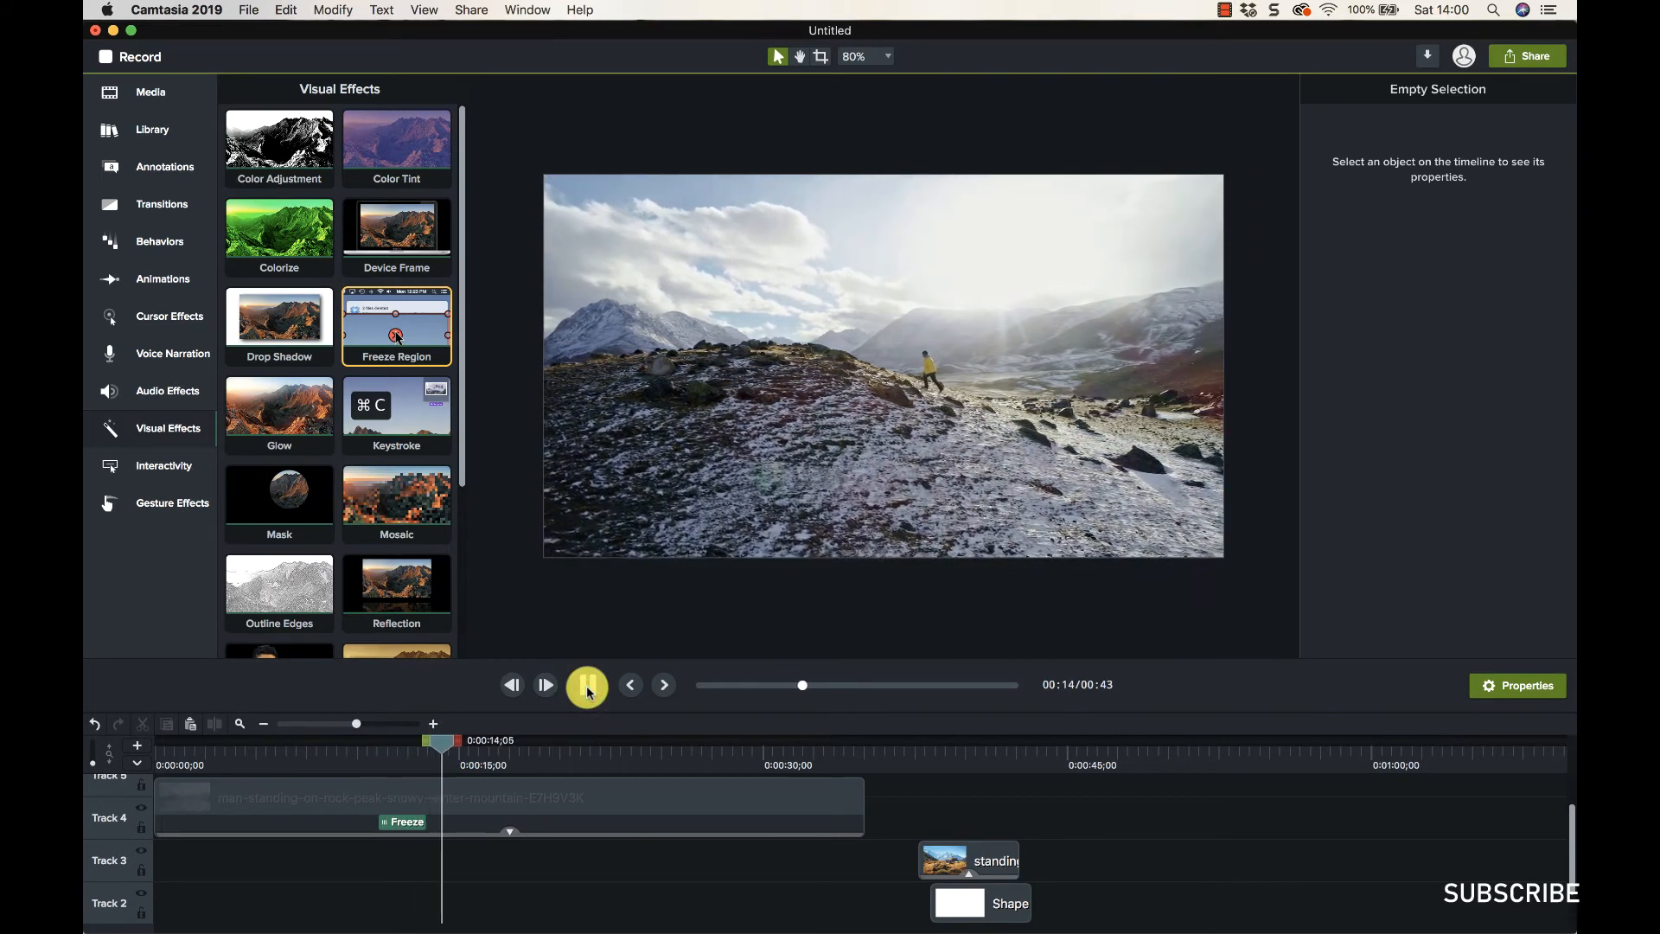
{"action": "left_click", "coordinate": [588, 687]}
Lengthen and reposition the Freeze Region effect on Track 4 to span about 10.5 to 19 seconds
{"action": "left_click_drag", "start_coordinate": [381, 826], "coordinate": [510, 822]}
{"action": "left_click_drag", "start_coordinate": [430, 746], "coordinate": [329, 741]}
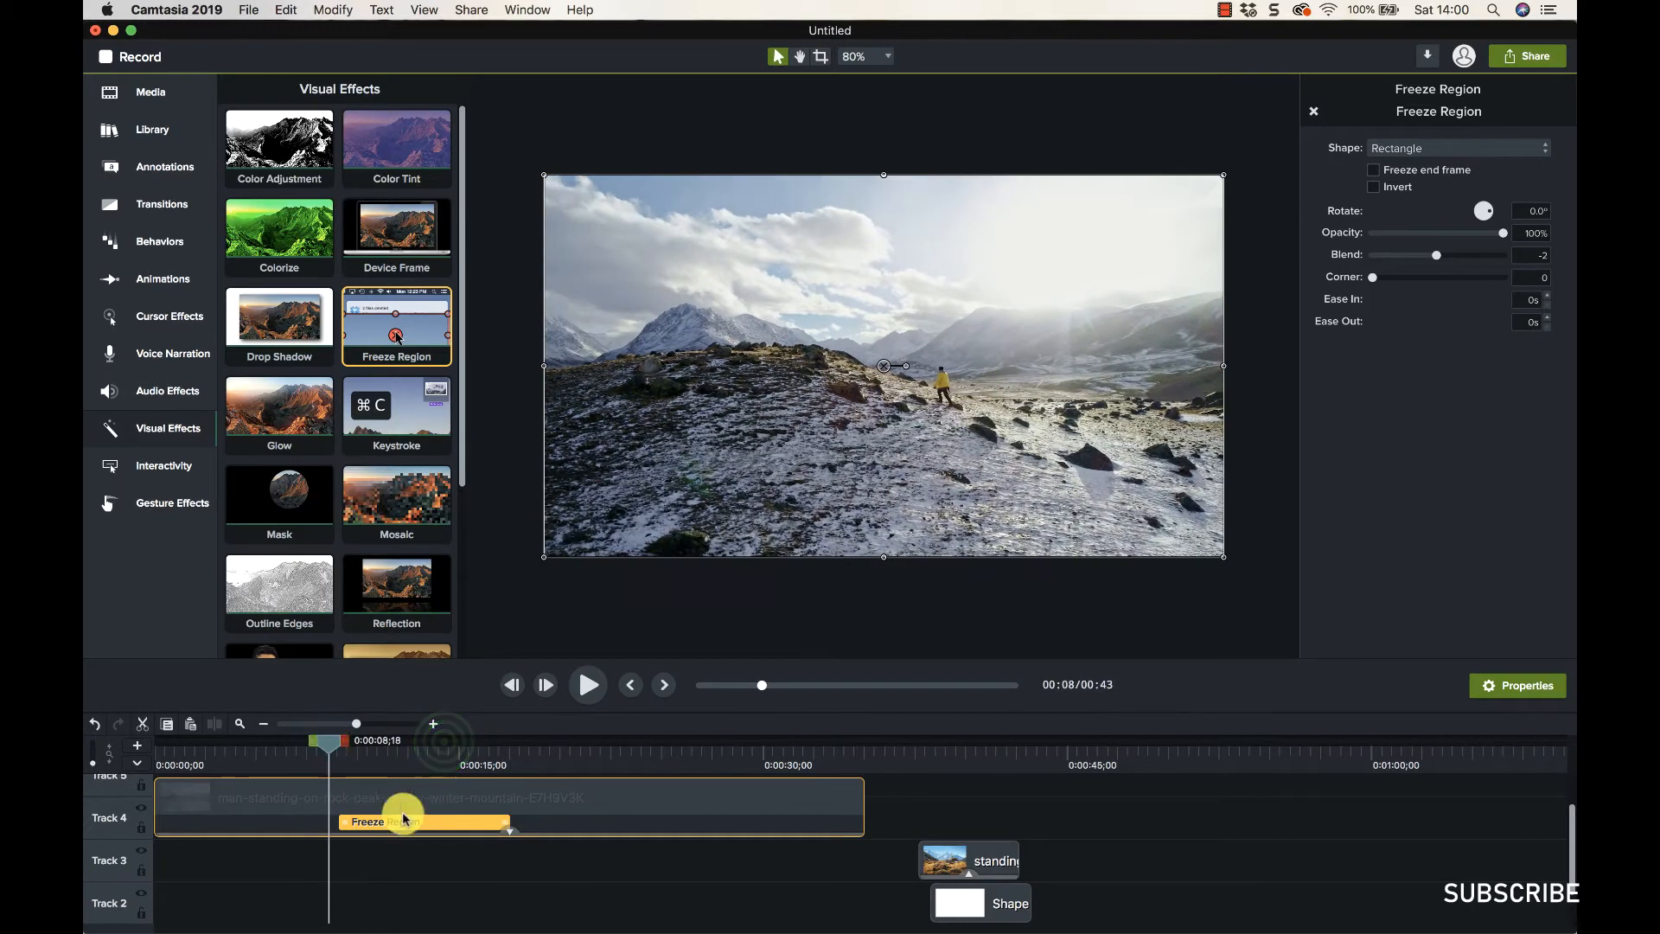
{"action": "left_click_drag", "start_coordinate": [410, 828], "coordinate": [463, 806]}
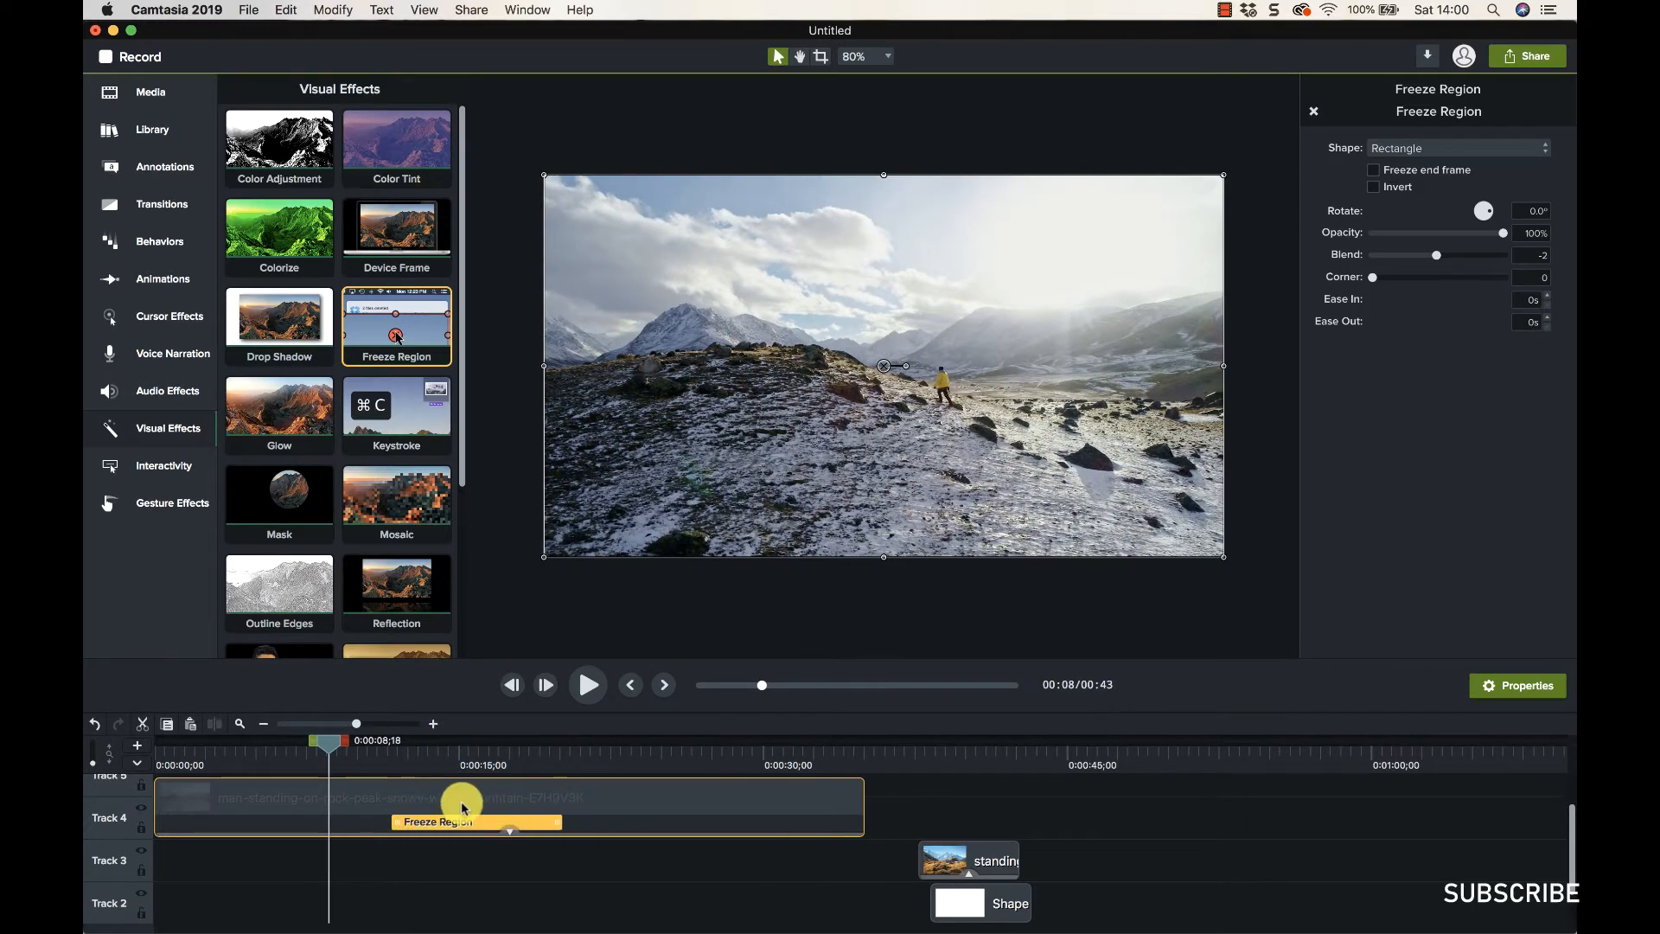
{"action": "left_click_drag", "start_coordinate": [332, 742], "coordinate": [412, 742]}
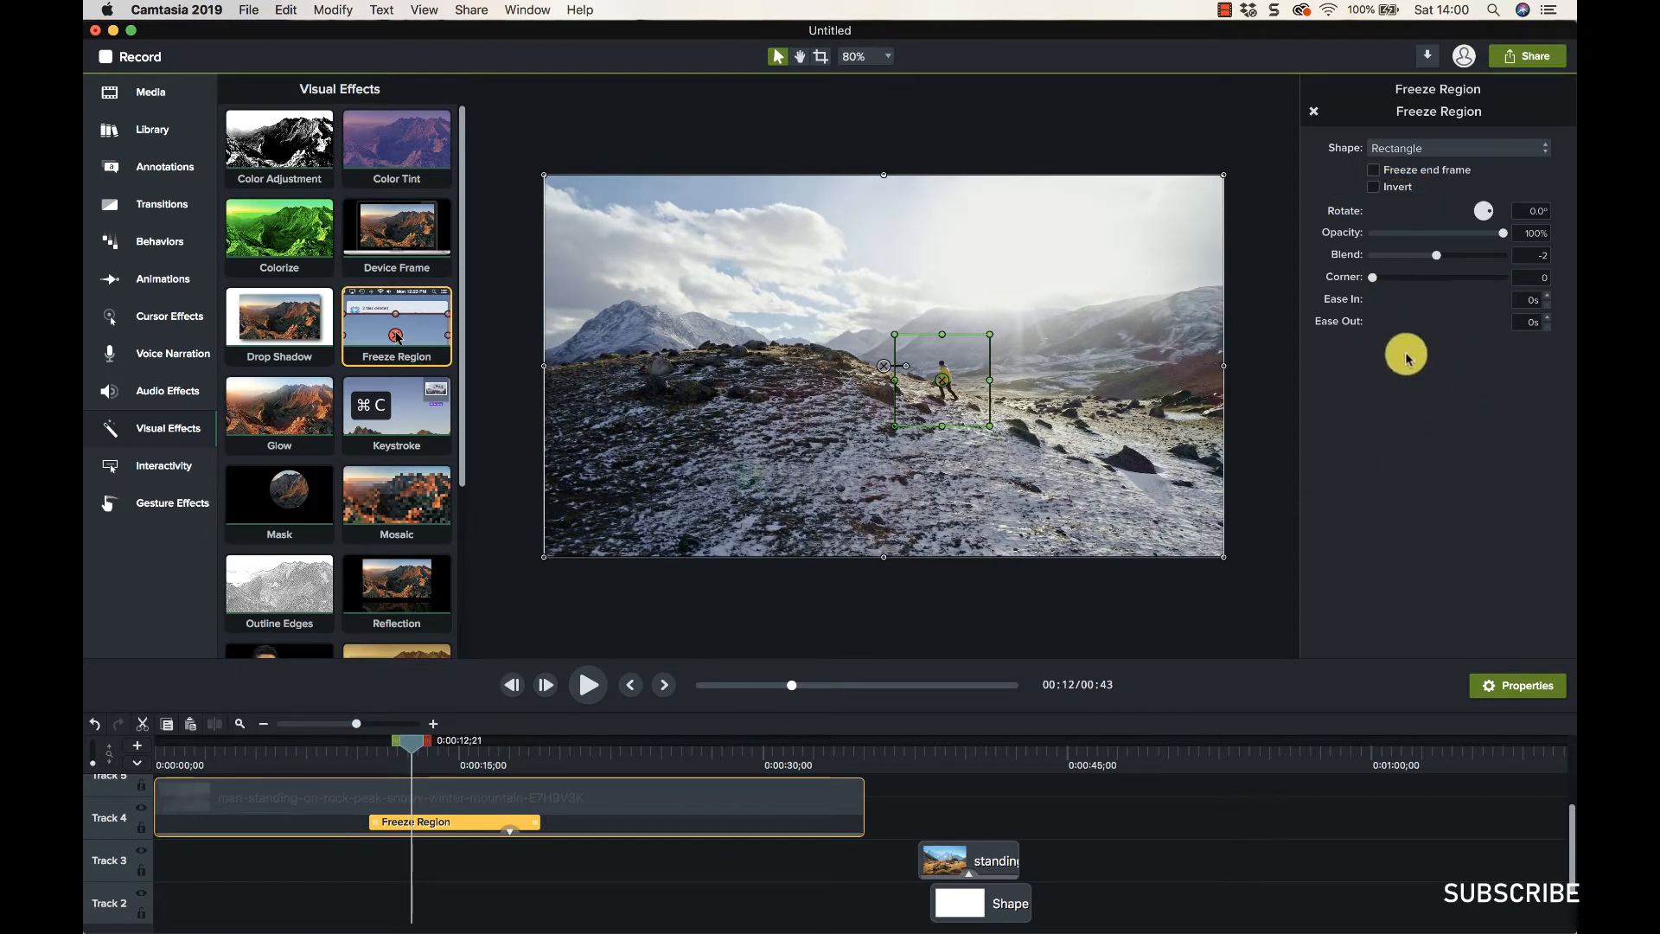
Try the Invert and Freeze end frame options of the Freeze Region effect, previewing the clip up to about 14 seconds
{"action": "left_click", "coordinate": [1376, 190]}
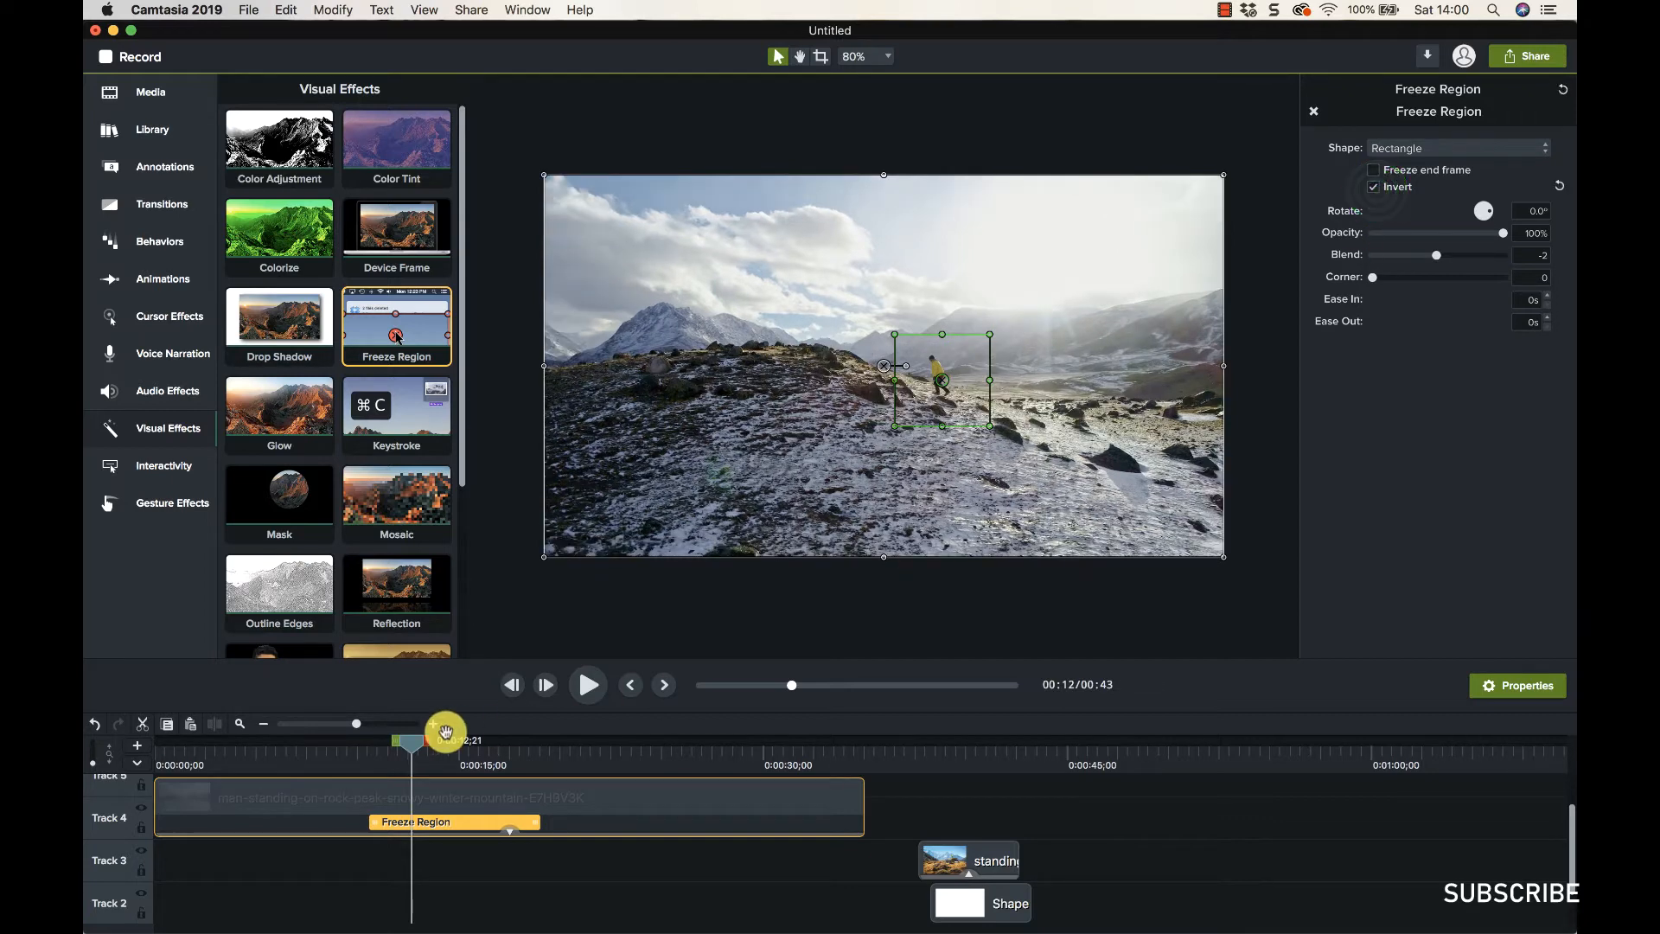
{"action": "left_click_drag", "start_coordinate": [414, 751], "coordinate": [445, 723]}
{"action": "left_click", "coordinate": [1374, 172]}
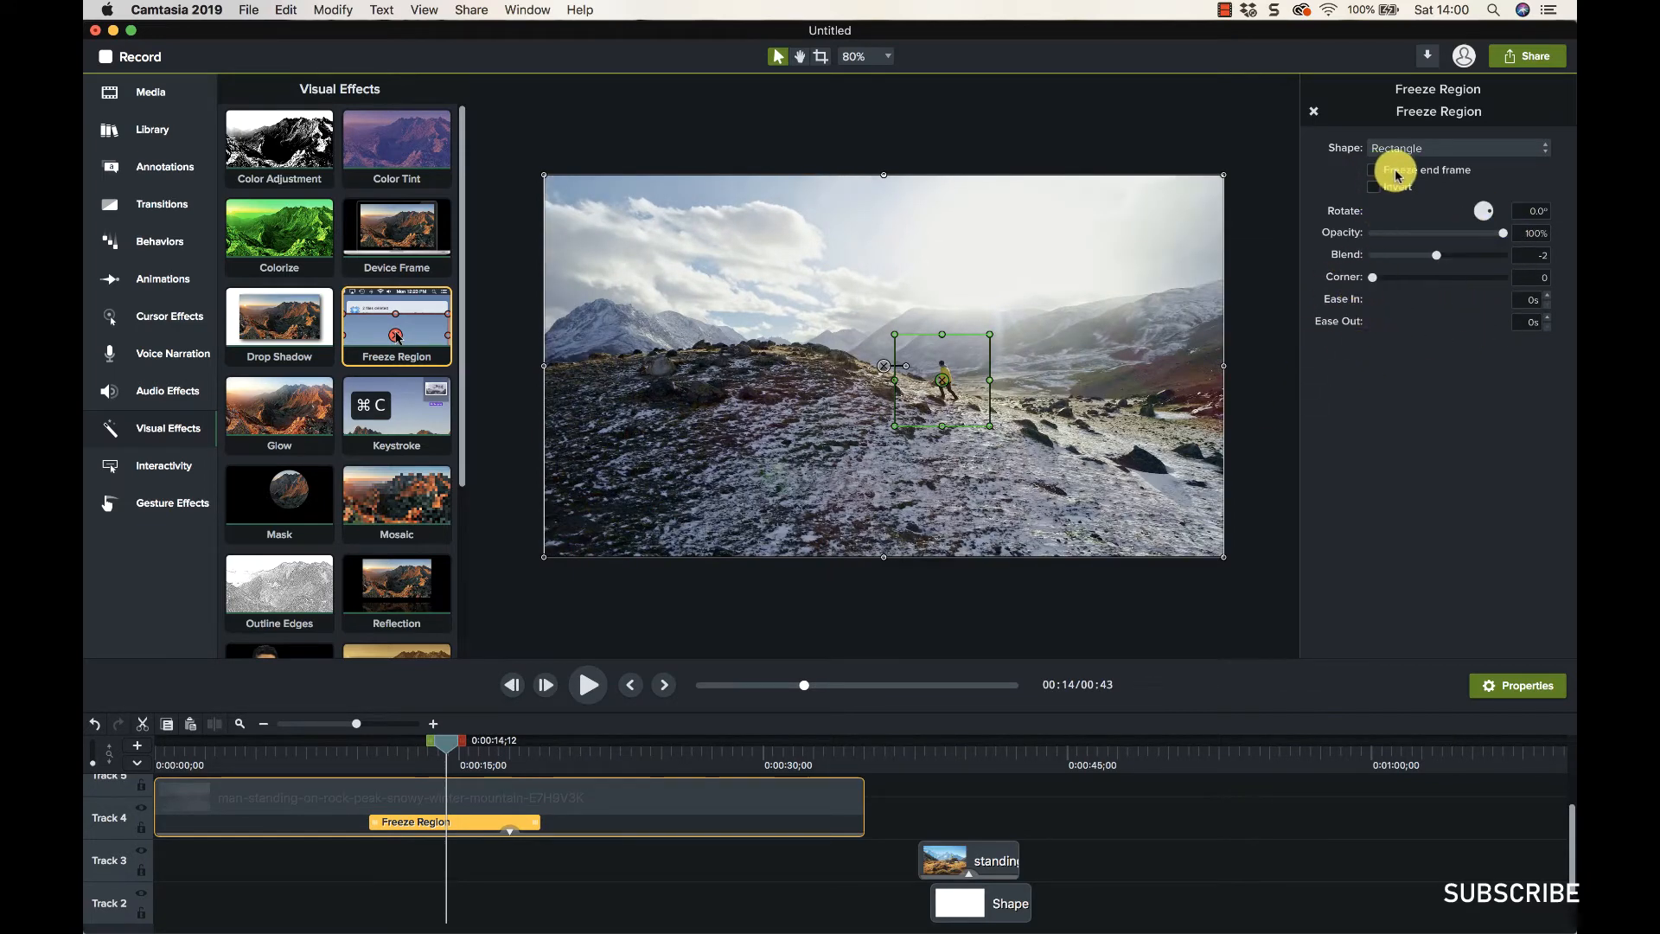
Change the freeze region's shape to Oval and try its Invert option
{"action": "left_click", "coordinate": [1425, 148]}
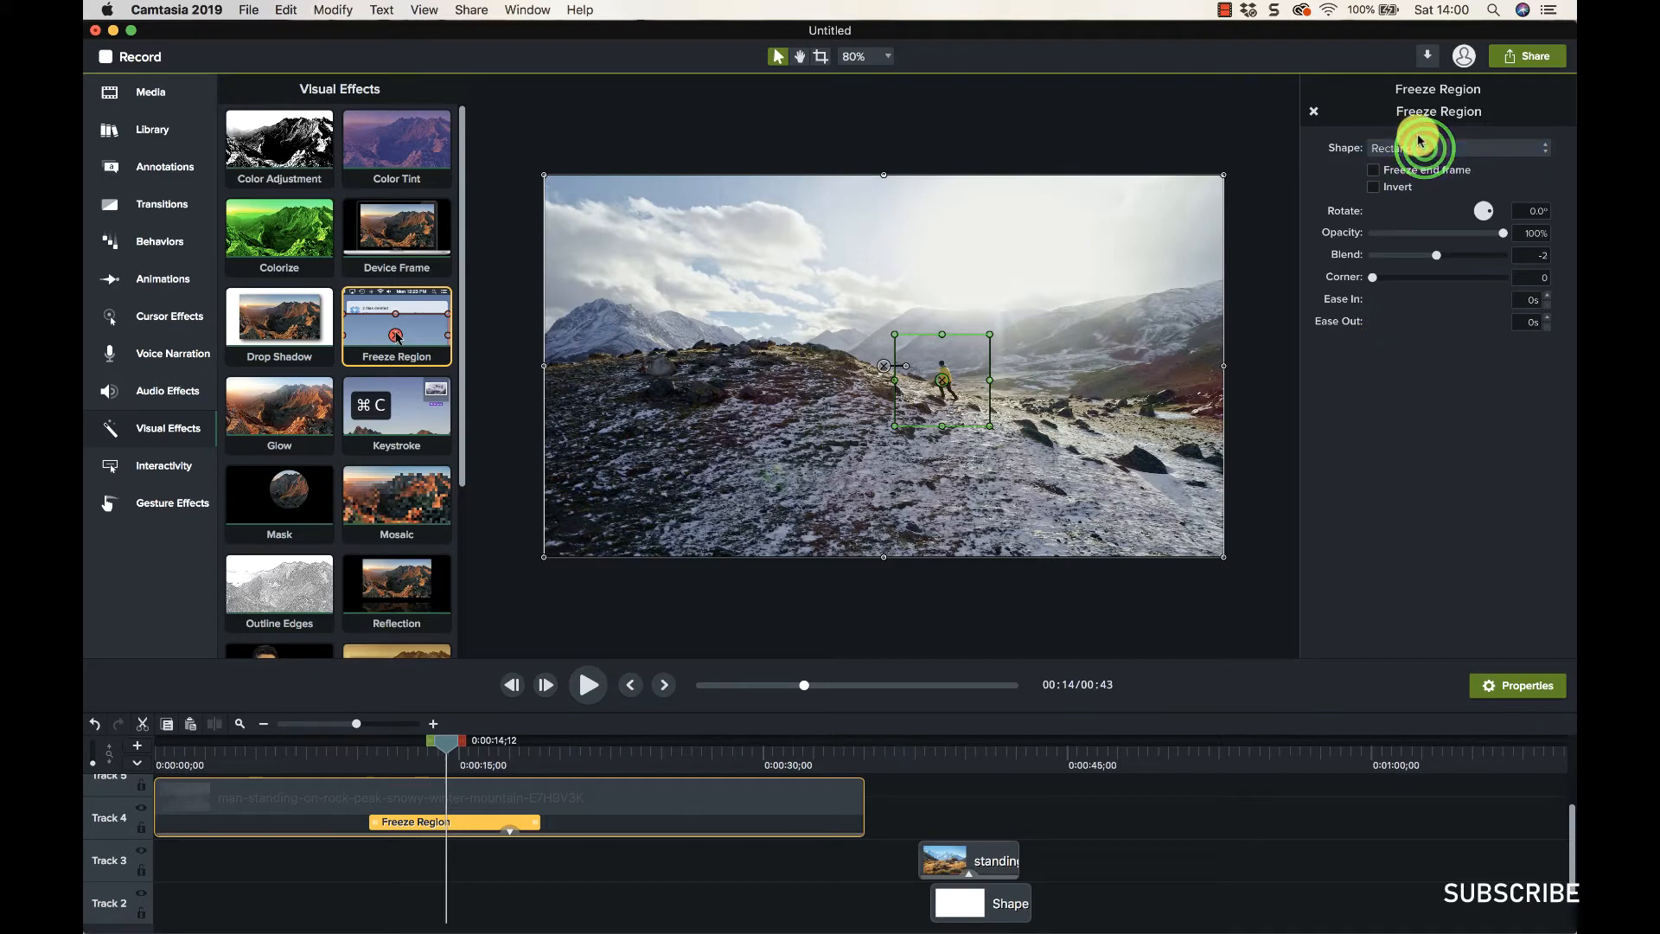
{"action": "left_click", "coordinate": [1419, 140]}
{"action": "left_click", "coordinate": [1408, 136]}
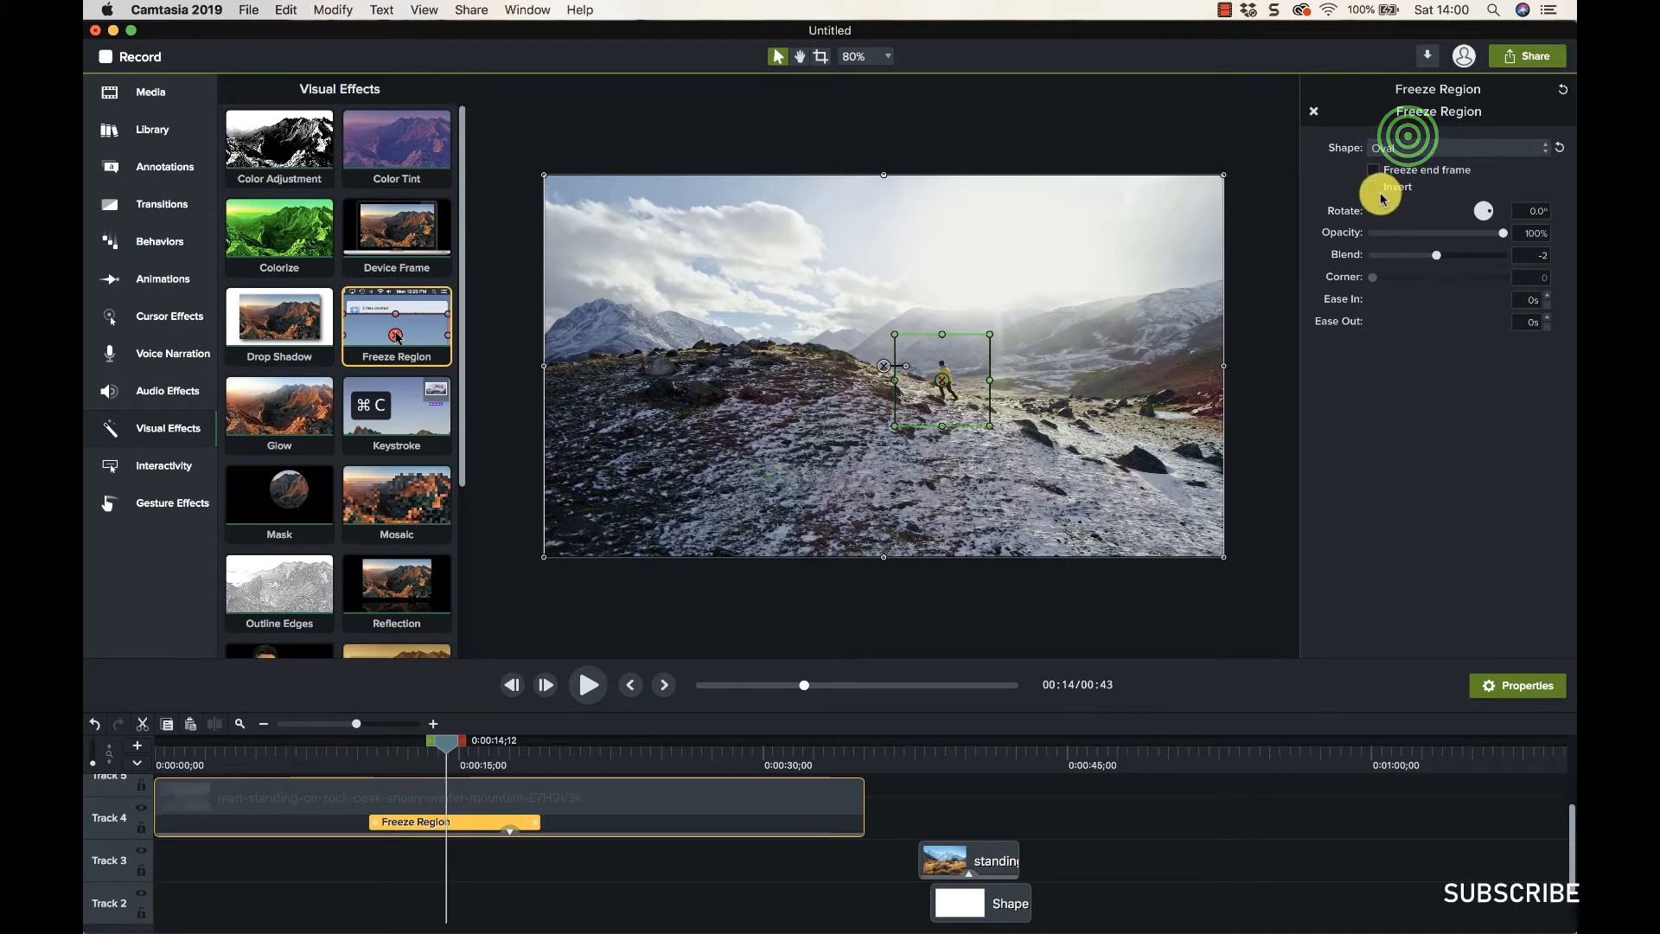
{"action": "left_click", "coordinate": [1375, 189]}
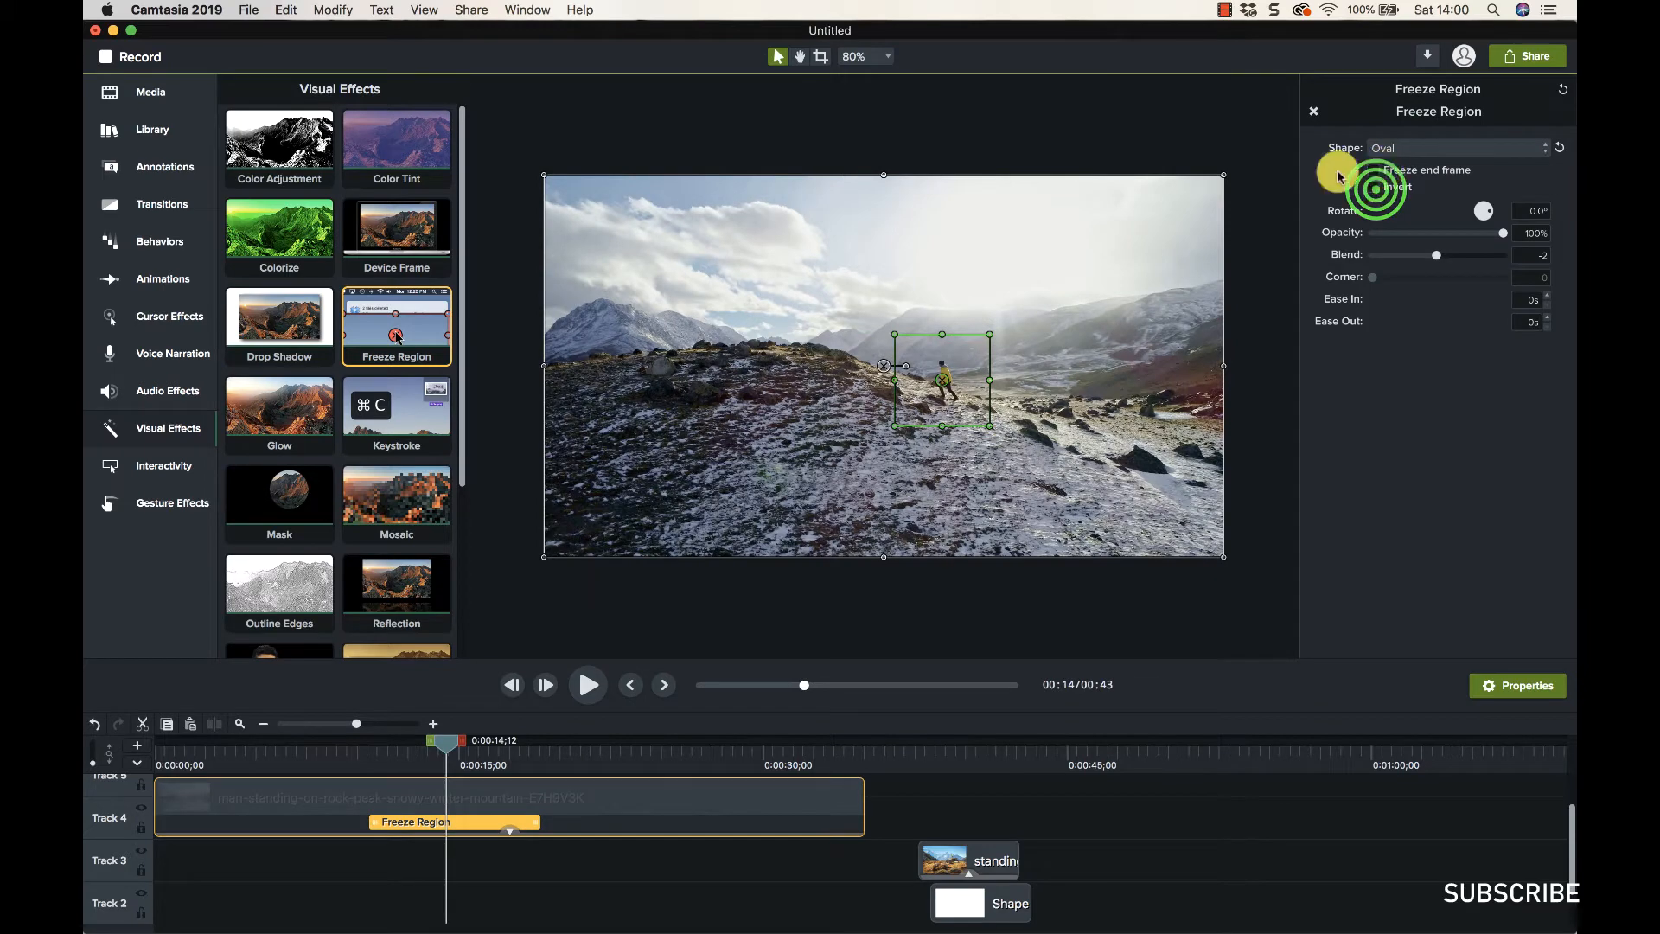
View the frozen region at about 17 seconds, and remove the Freeze Region effect from the mountain clip on Track 4
{"action": "left_click_drag", "start_coordinate": [443, 747], "coordinate": [501, 761]}
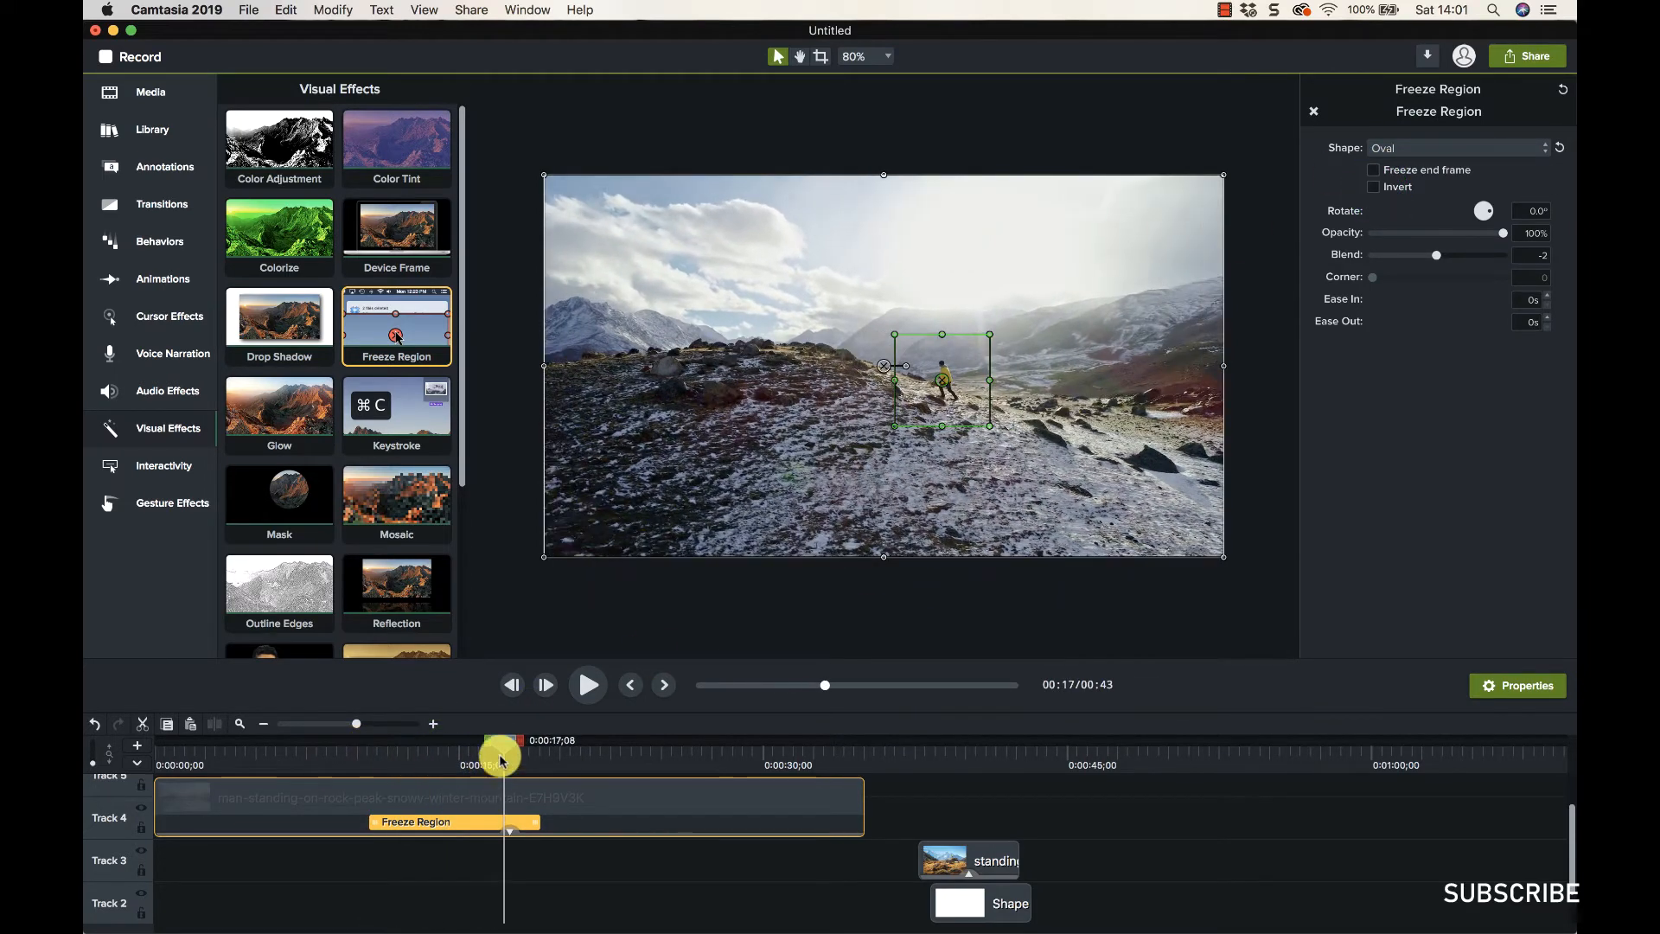
{"action": "left_click", "coordinate": [956, 413]}
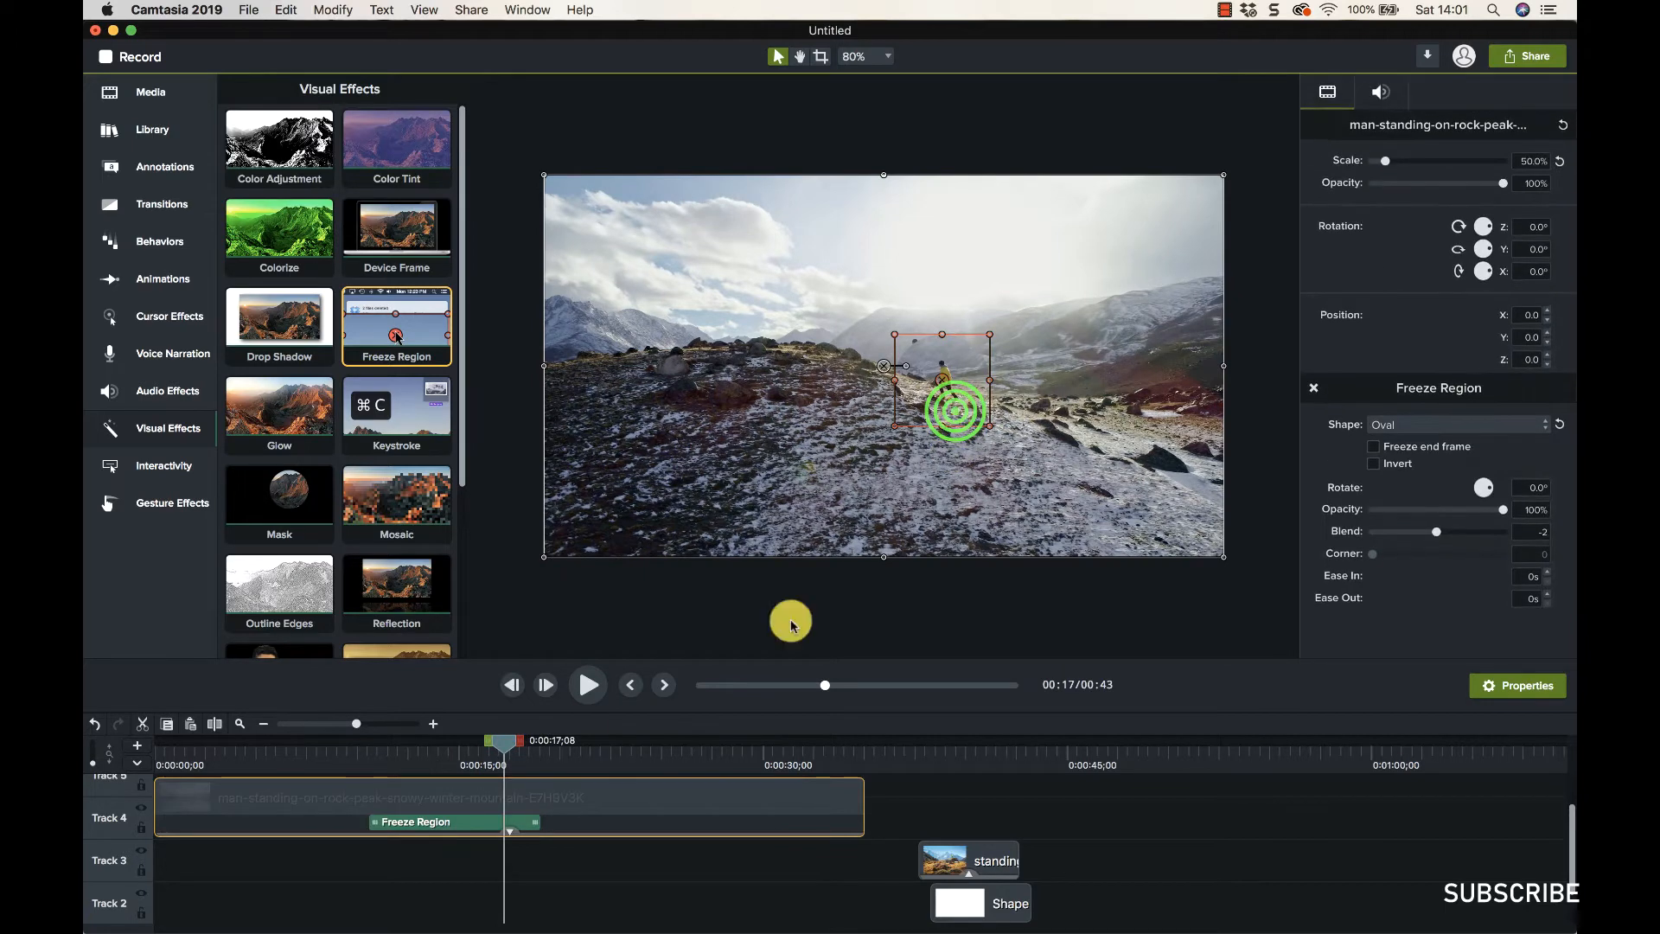
{"action": "left_click", "coordinate": [438, 830]}
{"action": "right_click", "coordinate": [437, 831]}
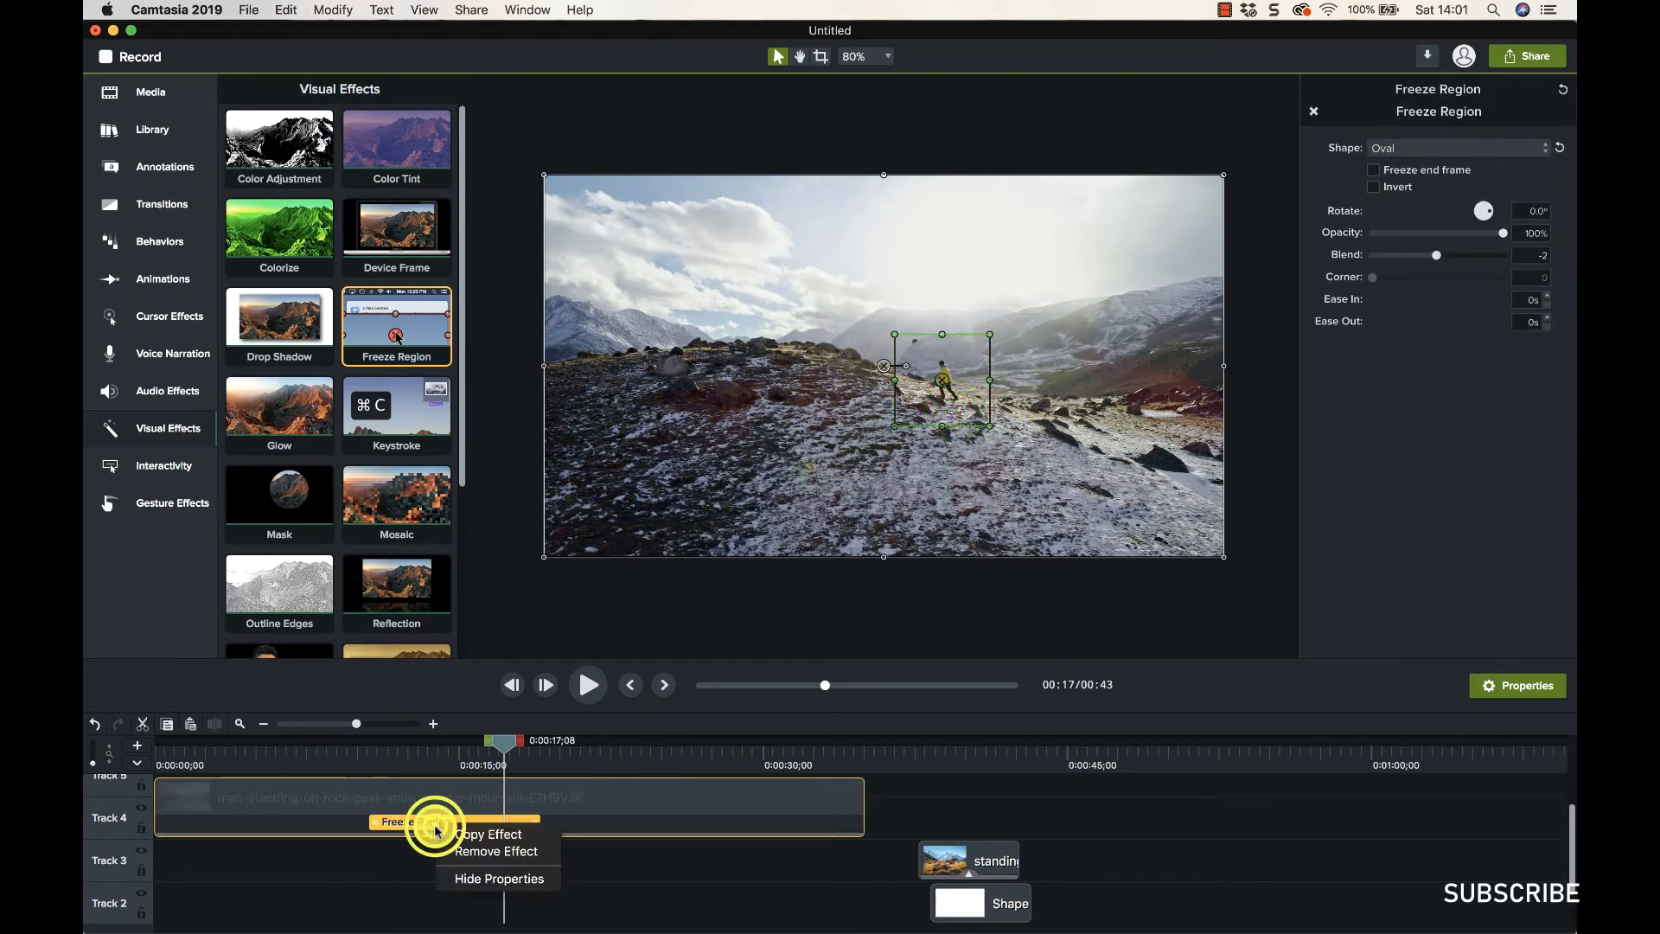
{"action": "left_click", "coordinate": [496, 852]}
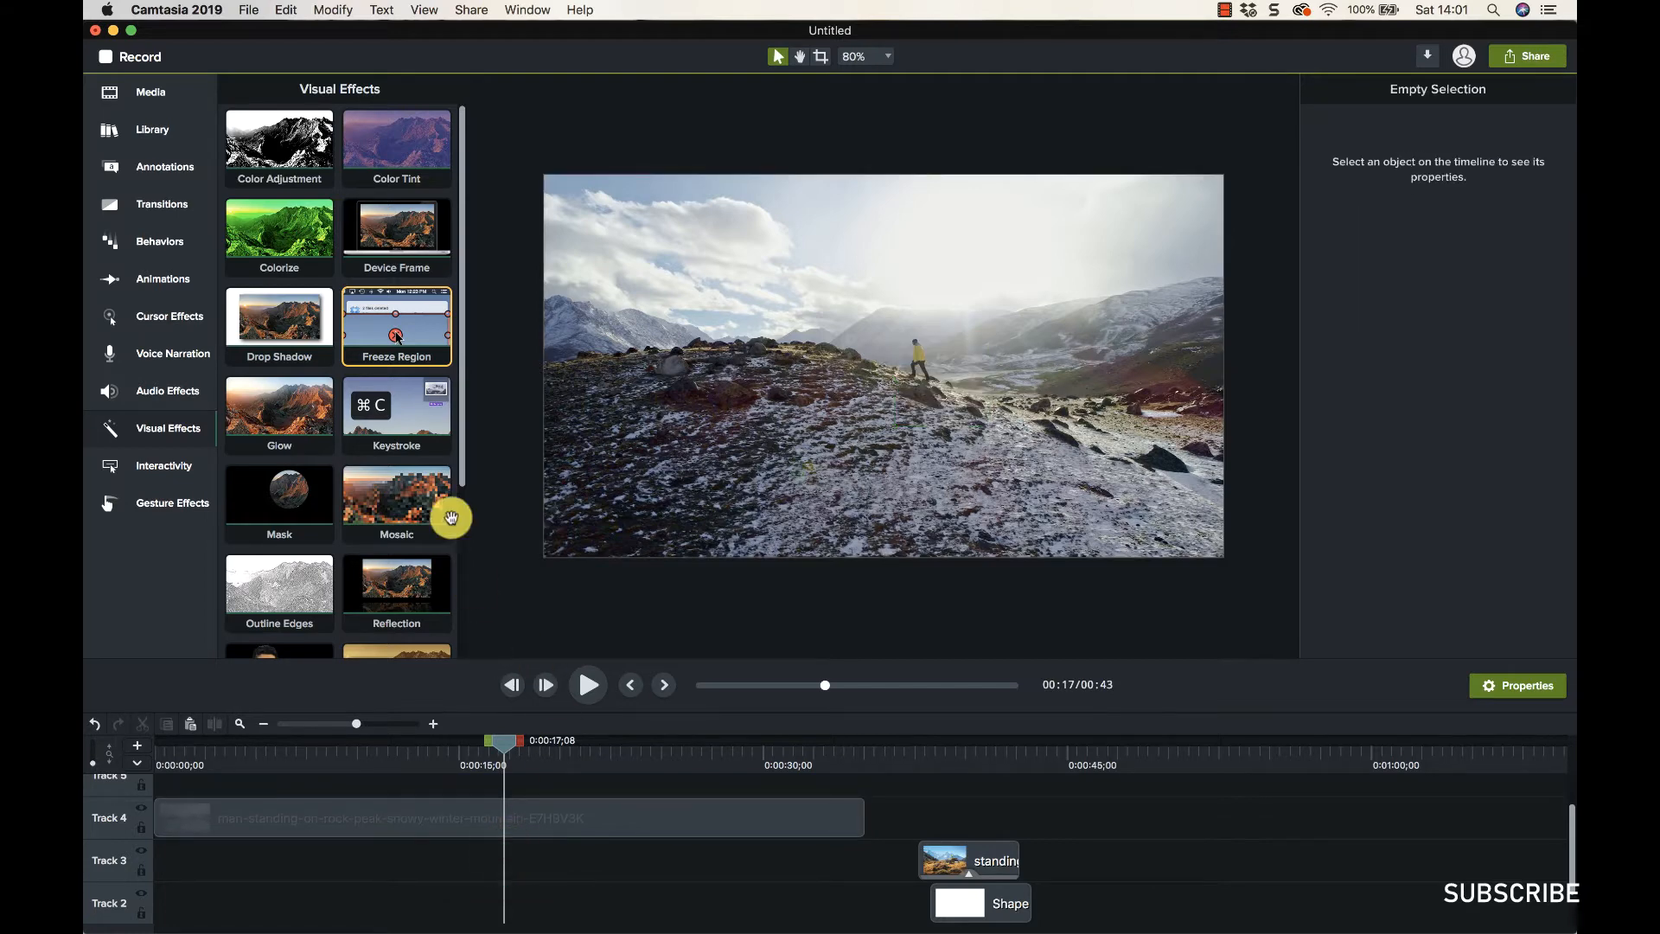
Apply the Glow effect to the mountain clip on Track 4 with a radius of about 30 and an intensity of about 43
{"action": "left_click_drag", "start_coordinate": [262, 407], "coordinate": [456, 815]}
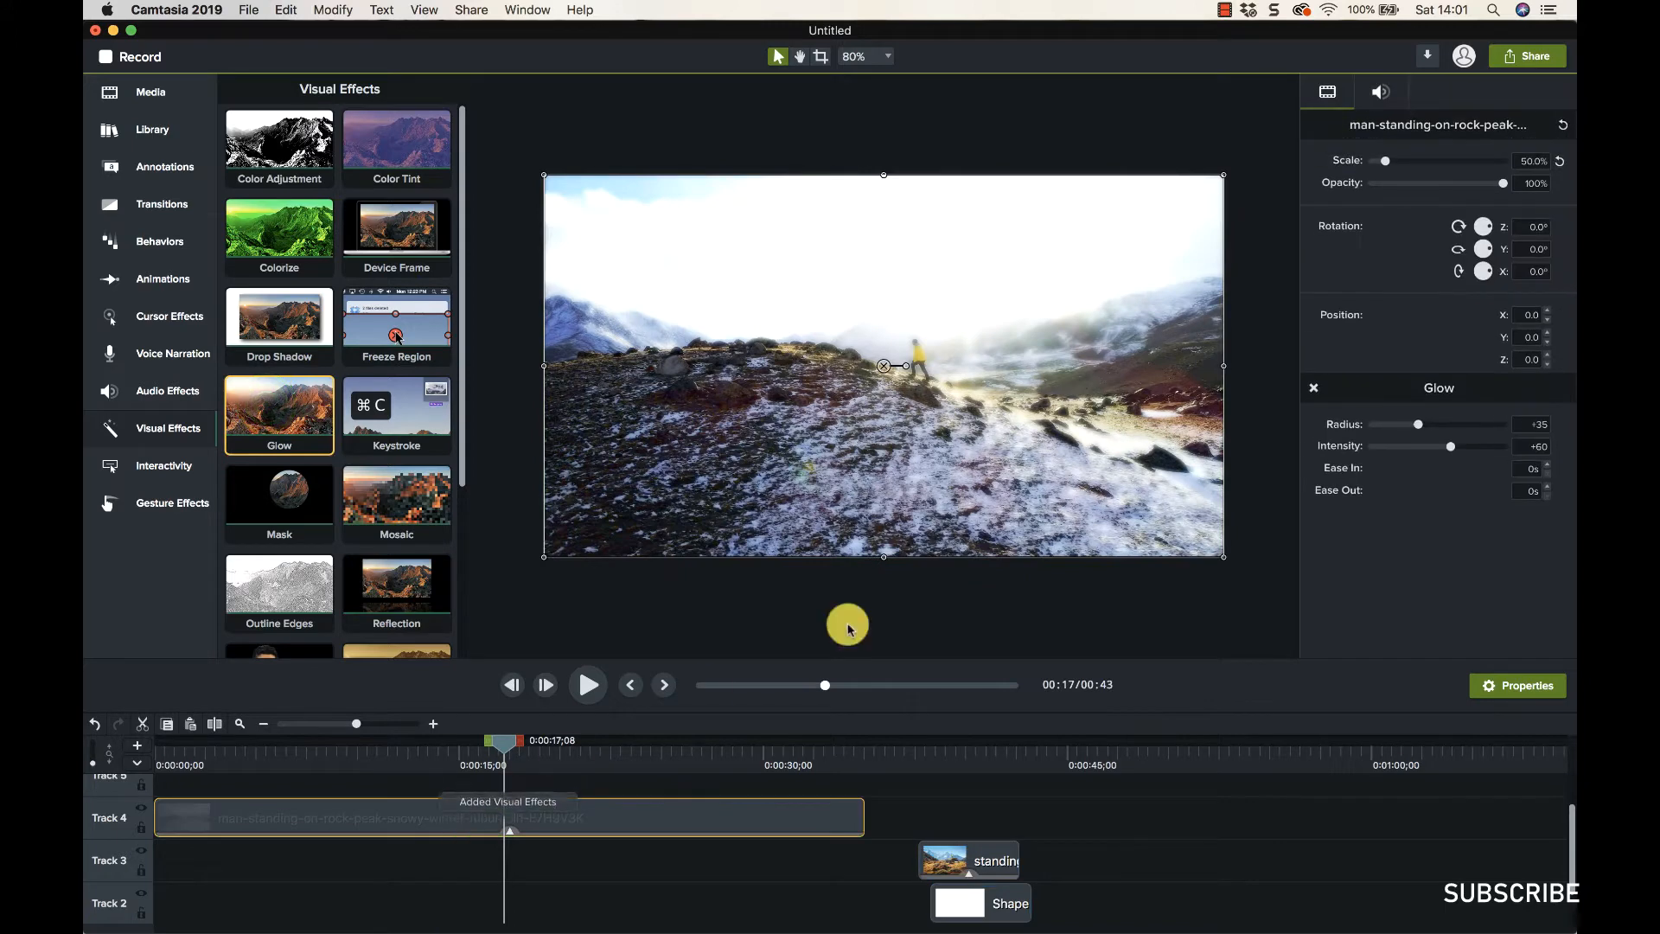
{"action": "mouse_move", "coordinate": [1418, 423]}
{"action": "left_mouse_down"}
{"action": "mouse_move", "coordinate": [1379, 445]}
{"action": "mouse_move", "coordinate": [1427, 451]}
{"action": "left_mouse_up"}
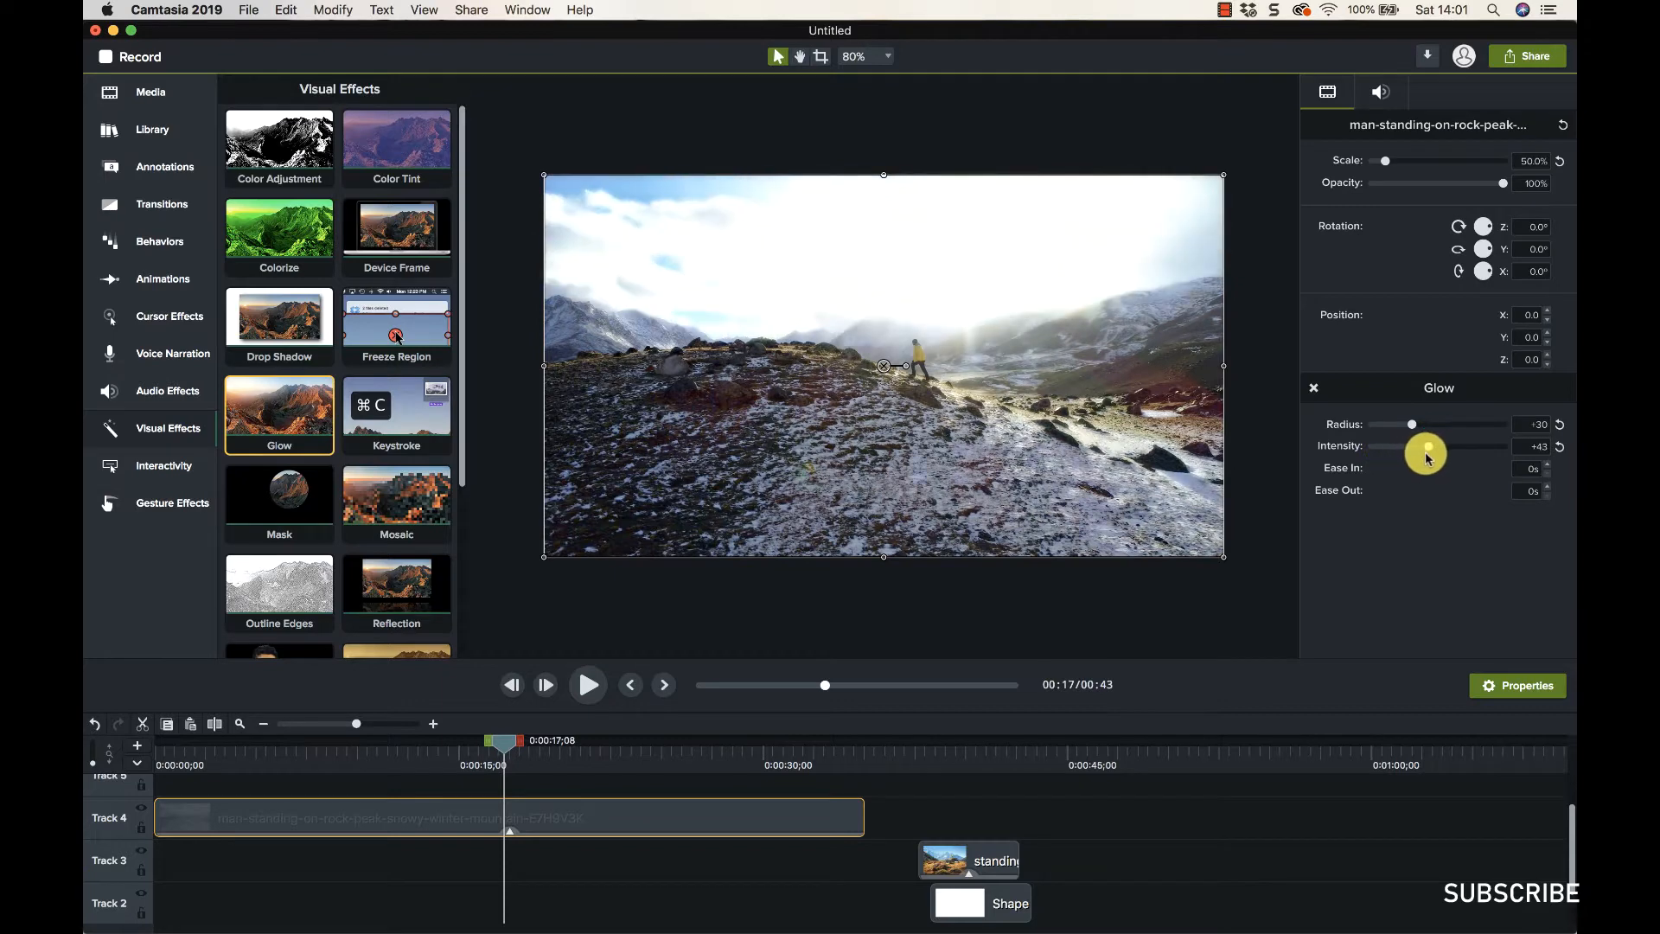
Remove the Glow effect from the mountain clip on Track 4 and restore the properties display
{"action": "left_click", "coordinate": [503, 824]}
{"action": "right_click", "coordinate": [455, 821]}
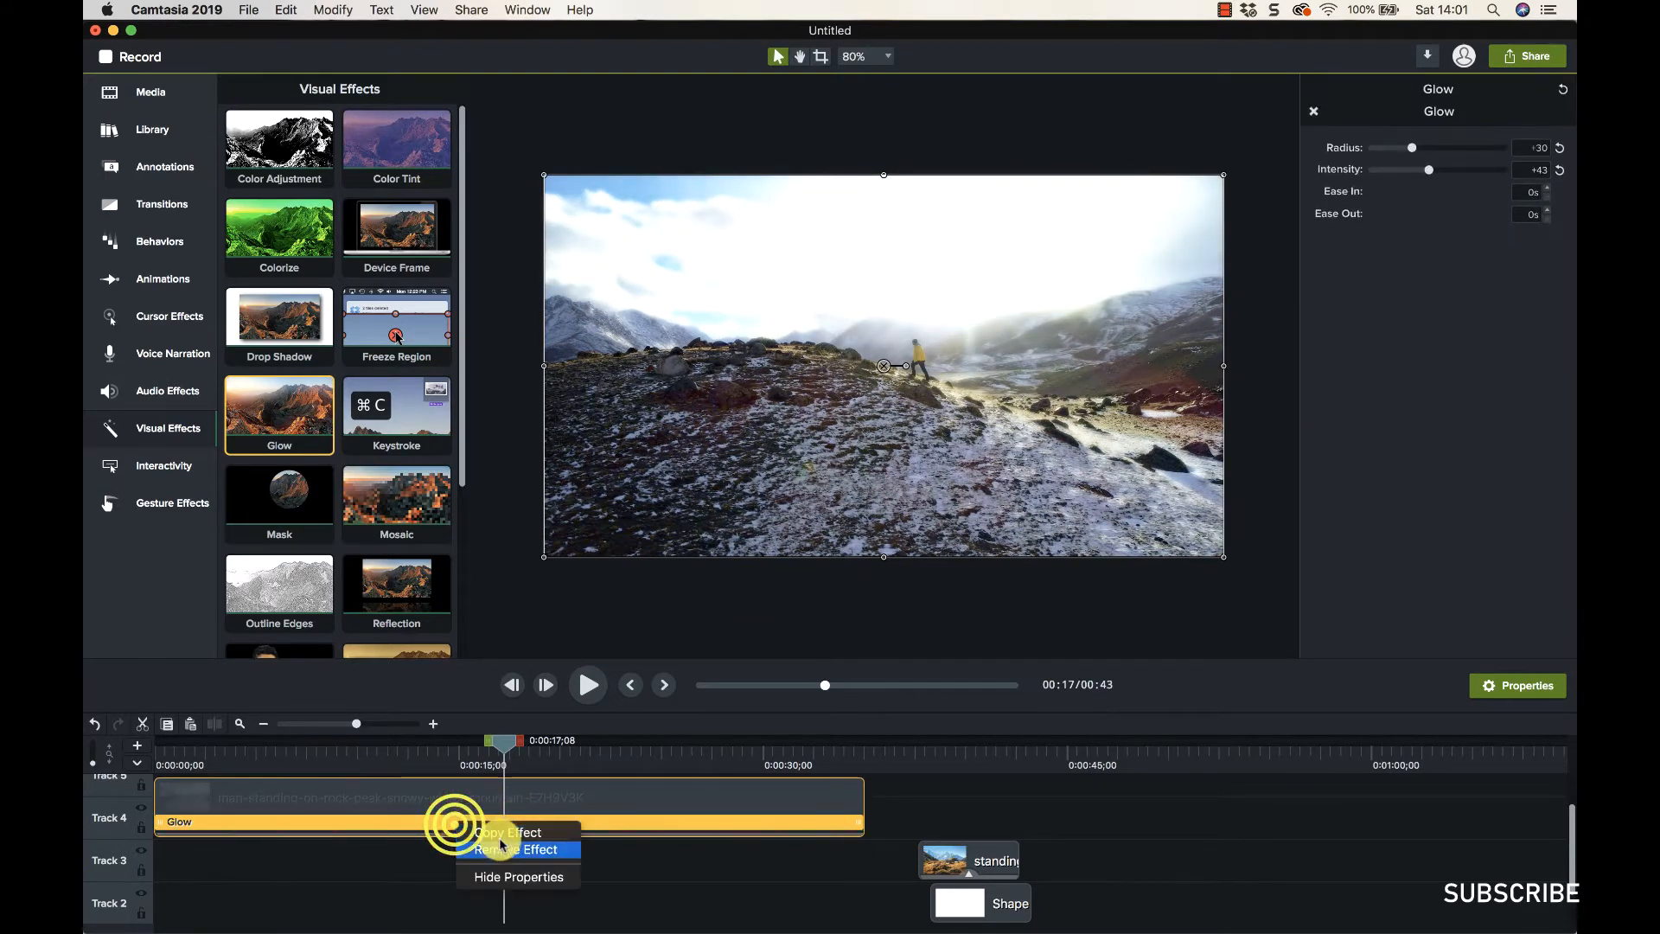
{"action": "left_click", "coordinate": [527, 876]}
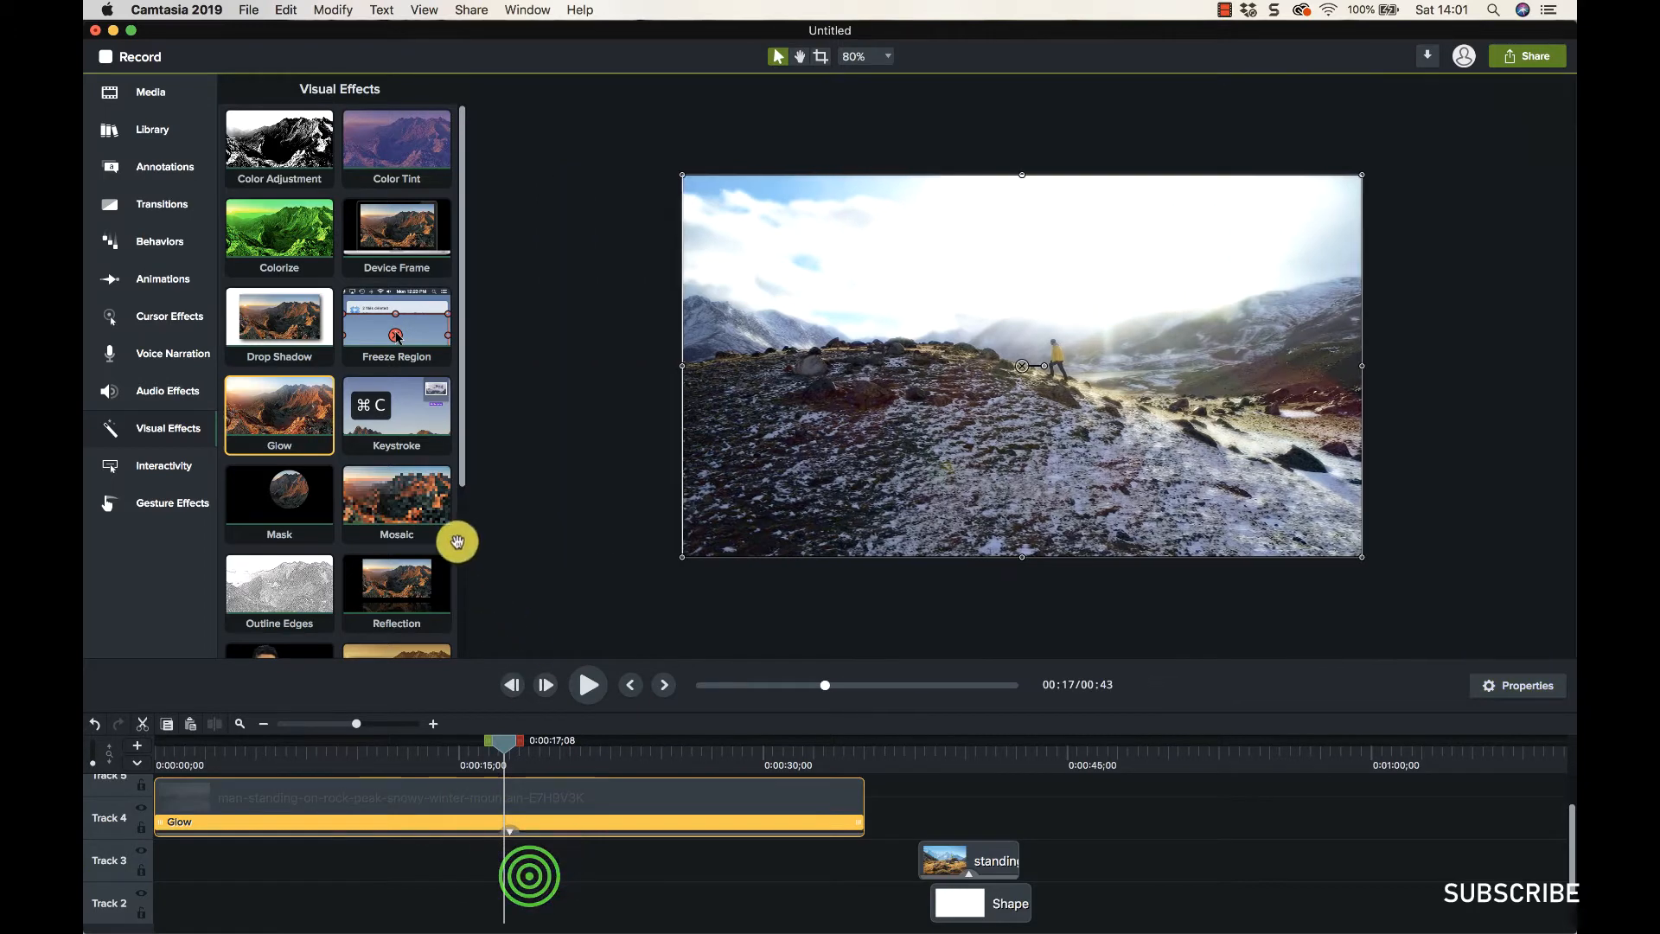
{"action": "right_click", "coordinate": [479, 822]}
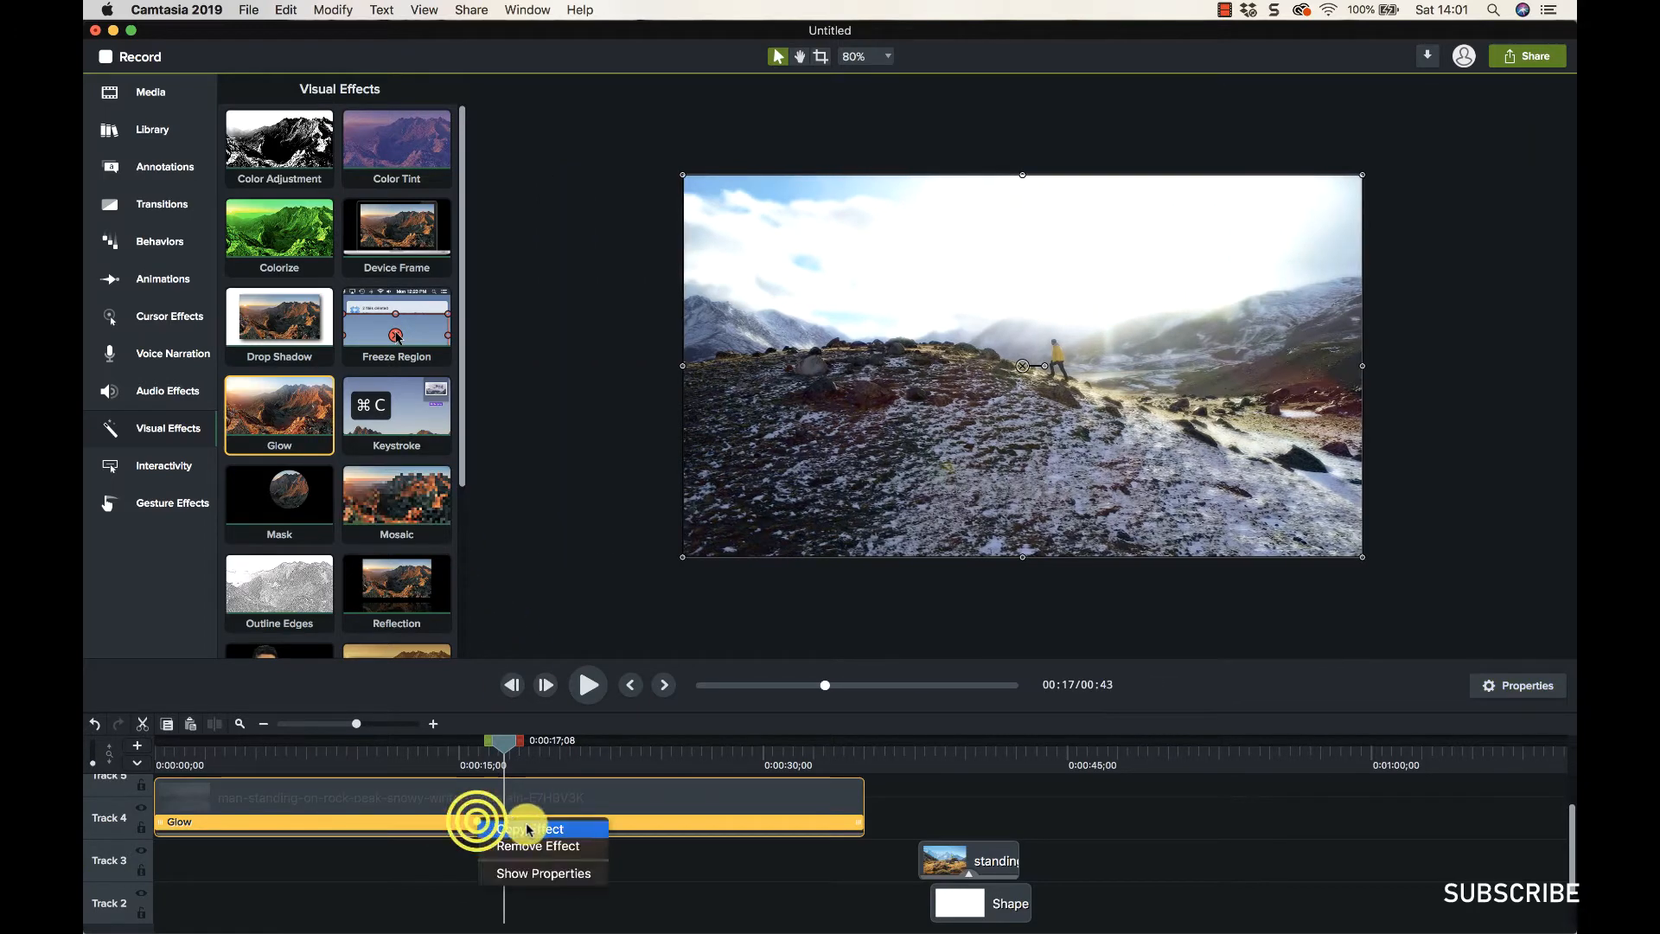
{"action": "left_click", "coordinate": [531, 842]}
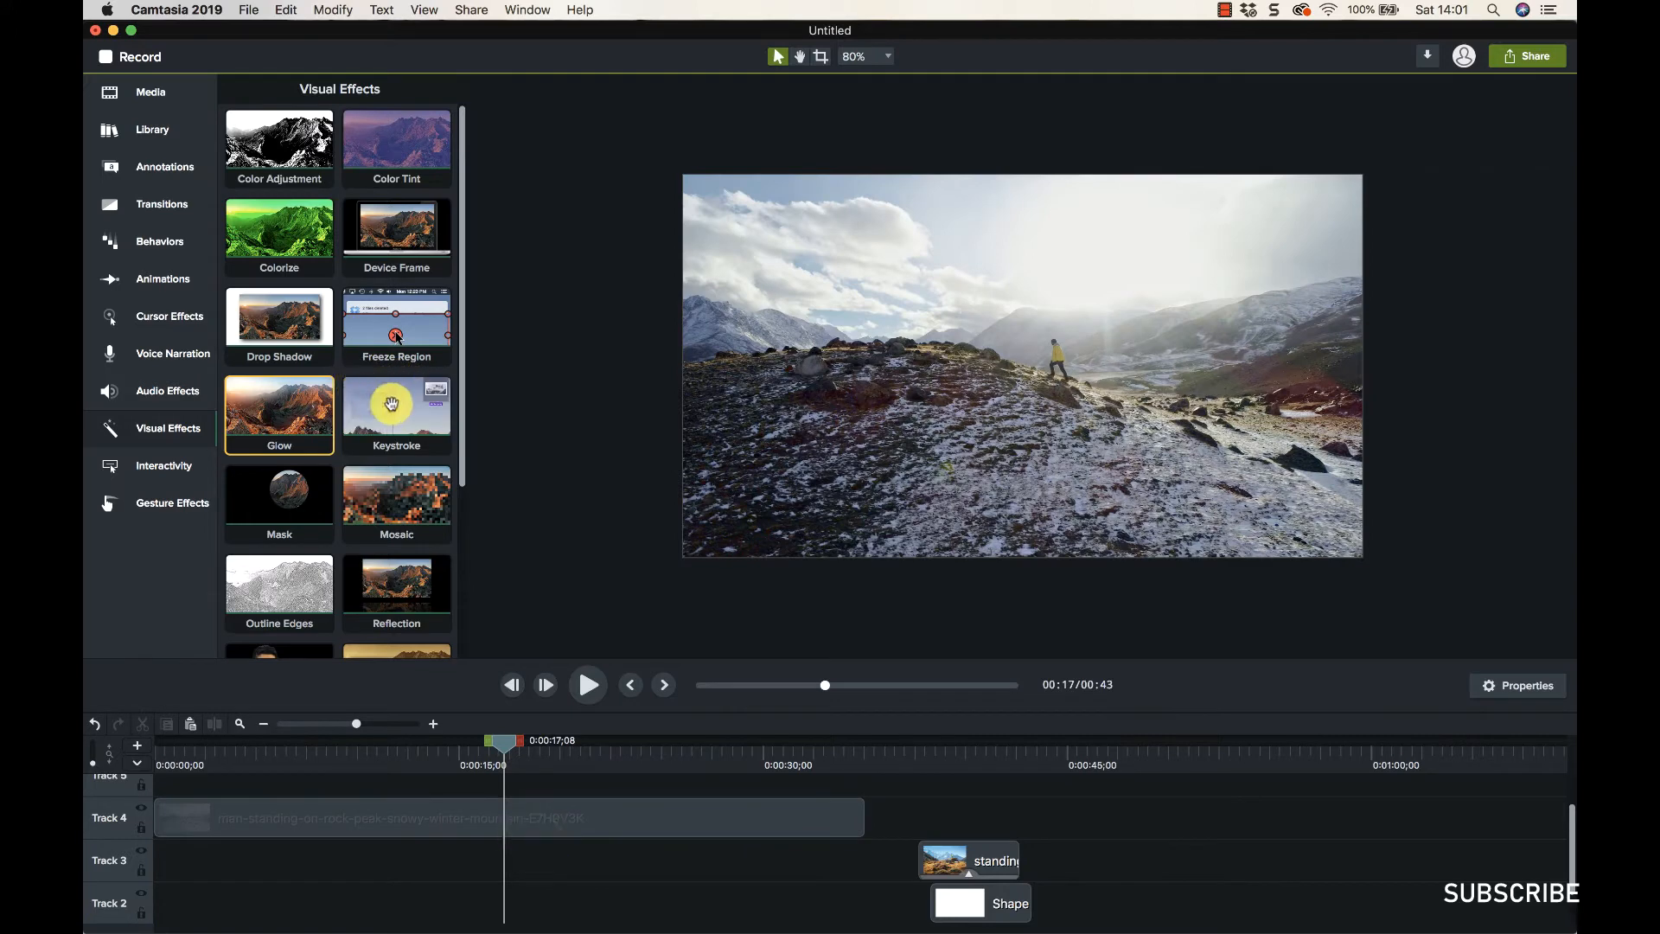
{"action": "left_click", "coordinate": [1500, 686]}
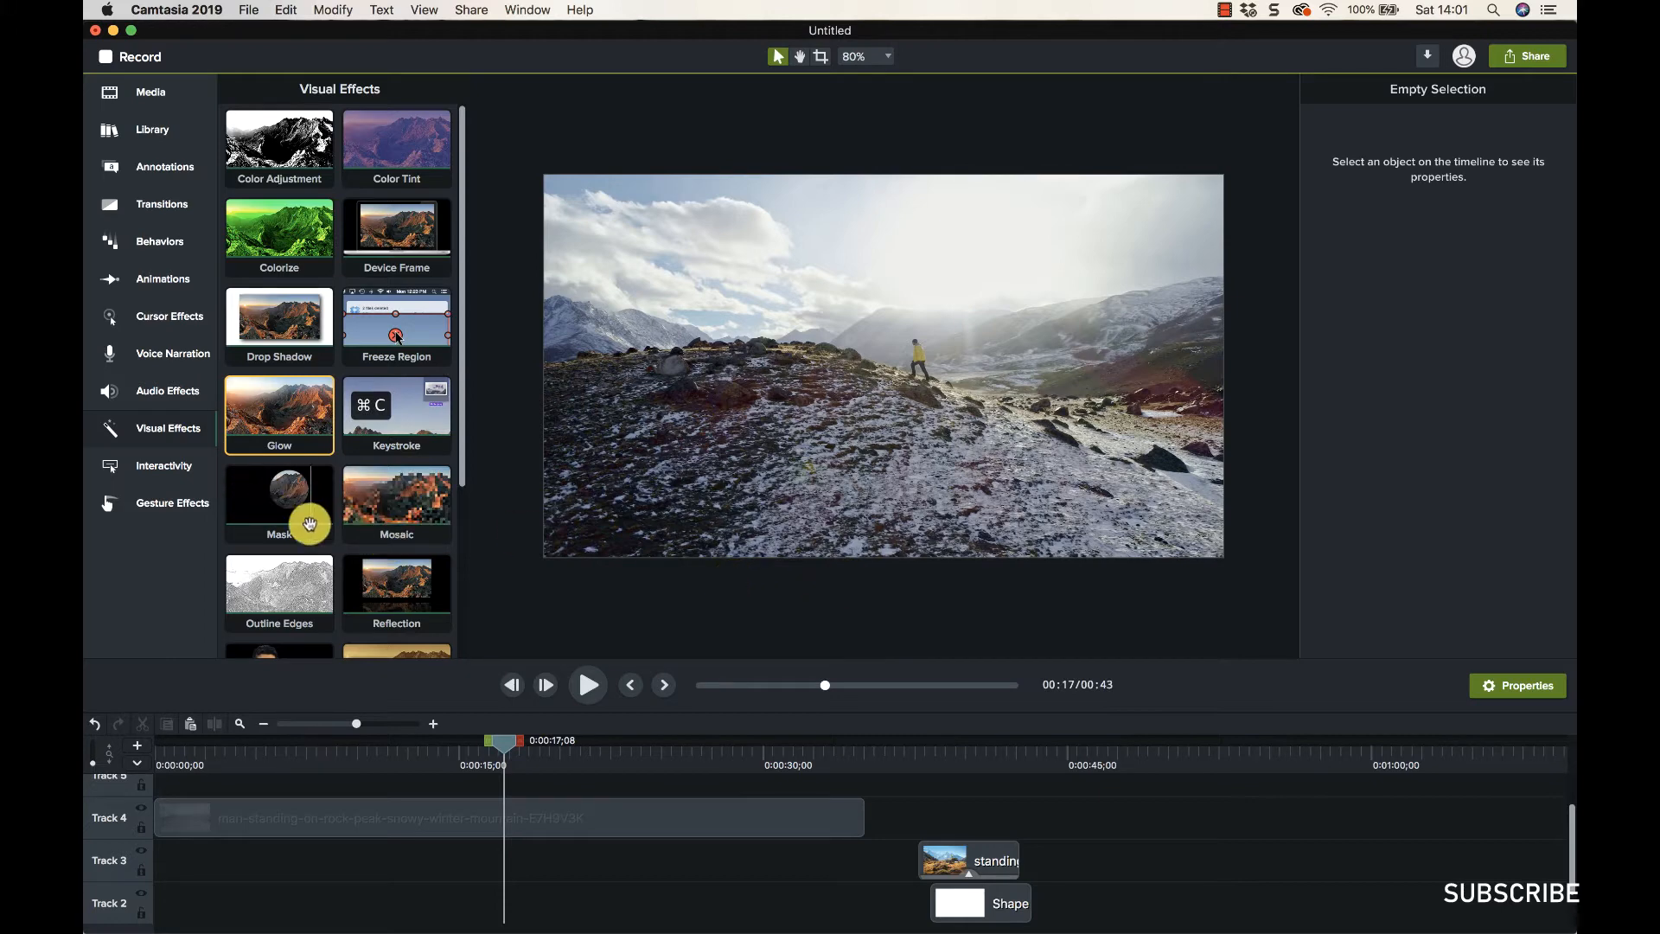
Apply an oval Mask effect to the mountain clip over the hiker, with 27% opacity and a blend of -100
{"action": "left_click_drag", "start_coordinate": [309, 523], "coordinate": [491, 828]}
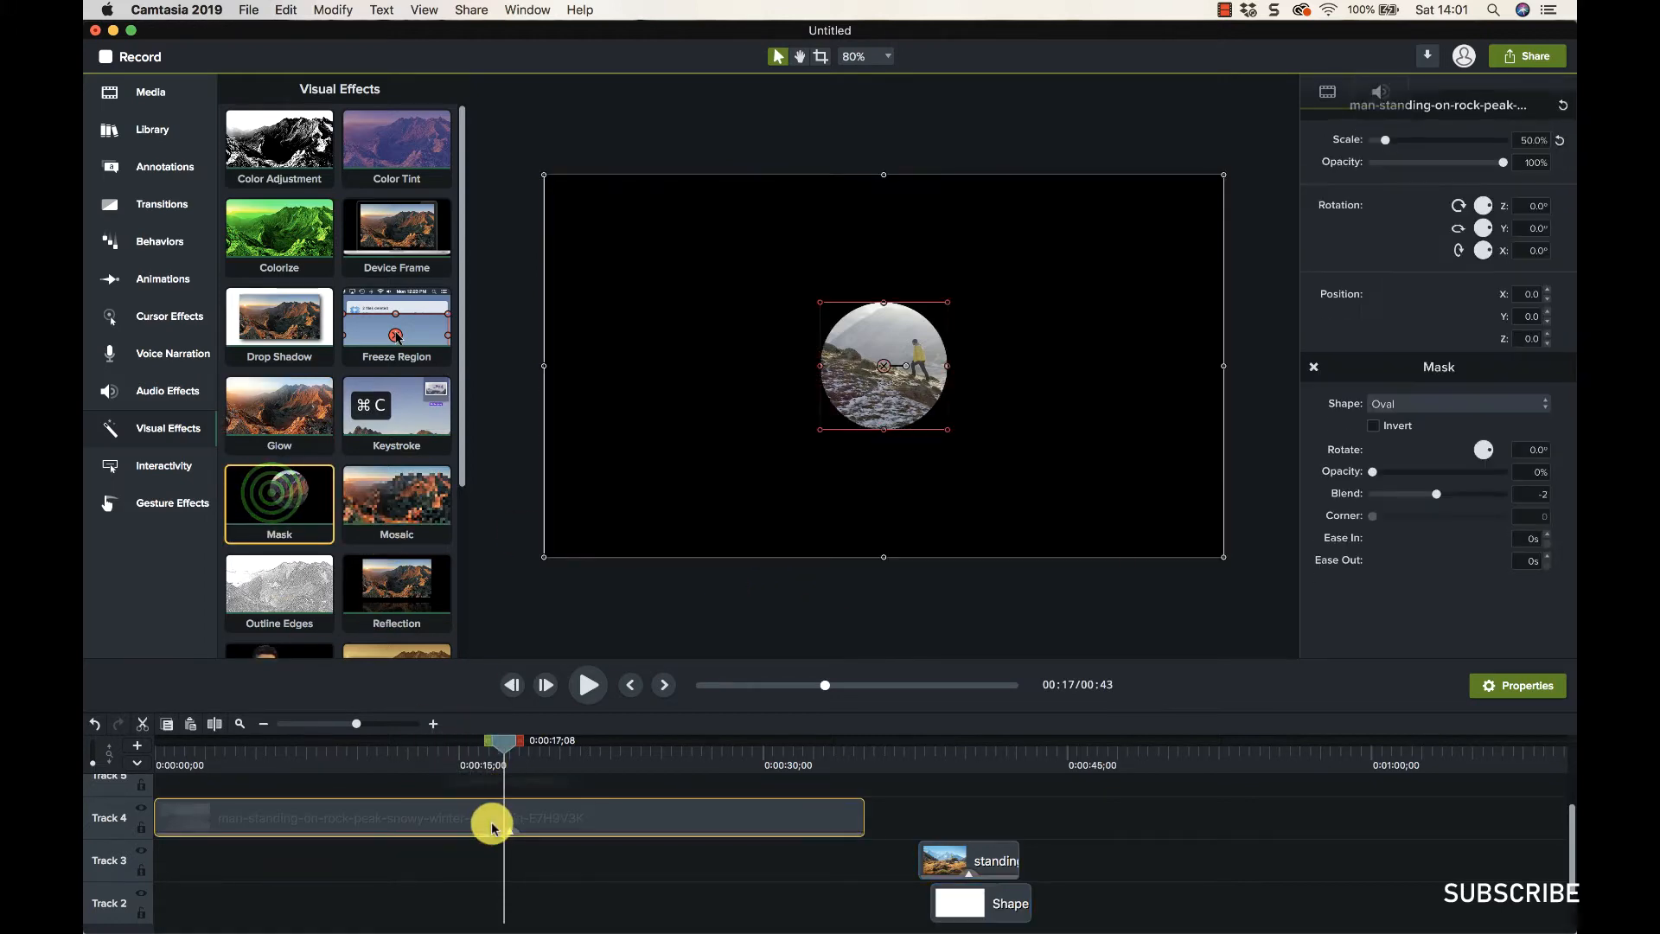
{"action": "left_click_drag", "start_coordinate": [880, 380], "coordinate": [916, 370]}
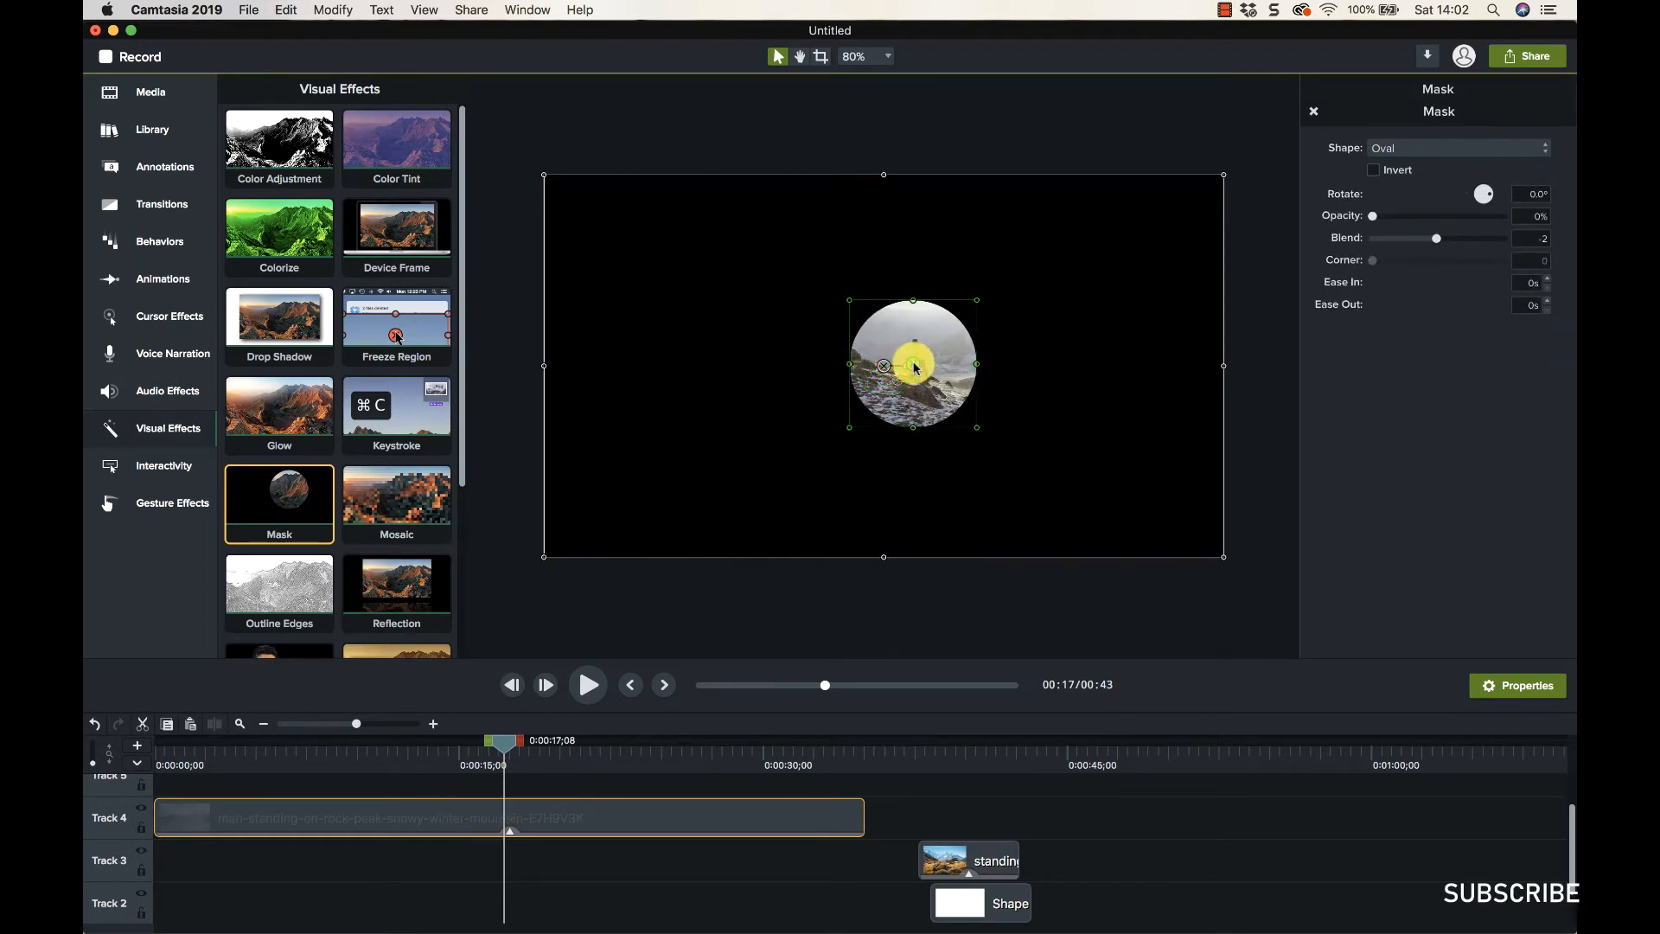
{"action": "left_click", "coordinate": [1399, 420]}
{"action": "left_click_drag", "start_coordinate": [1373, 216], "coordinate": [1409, 216]}
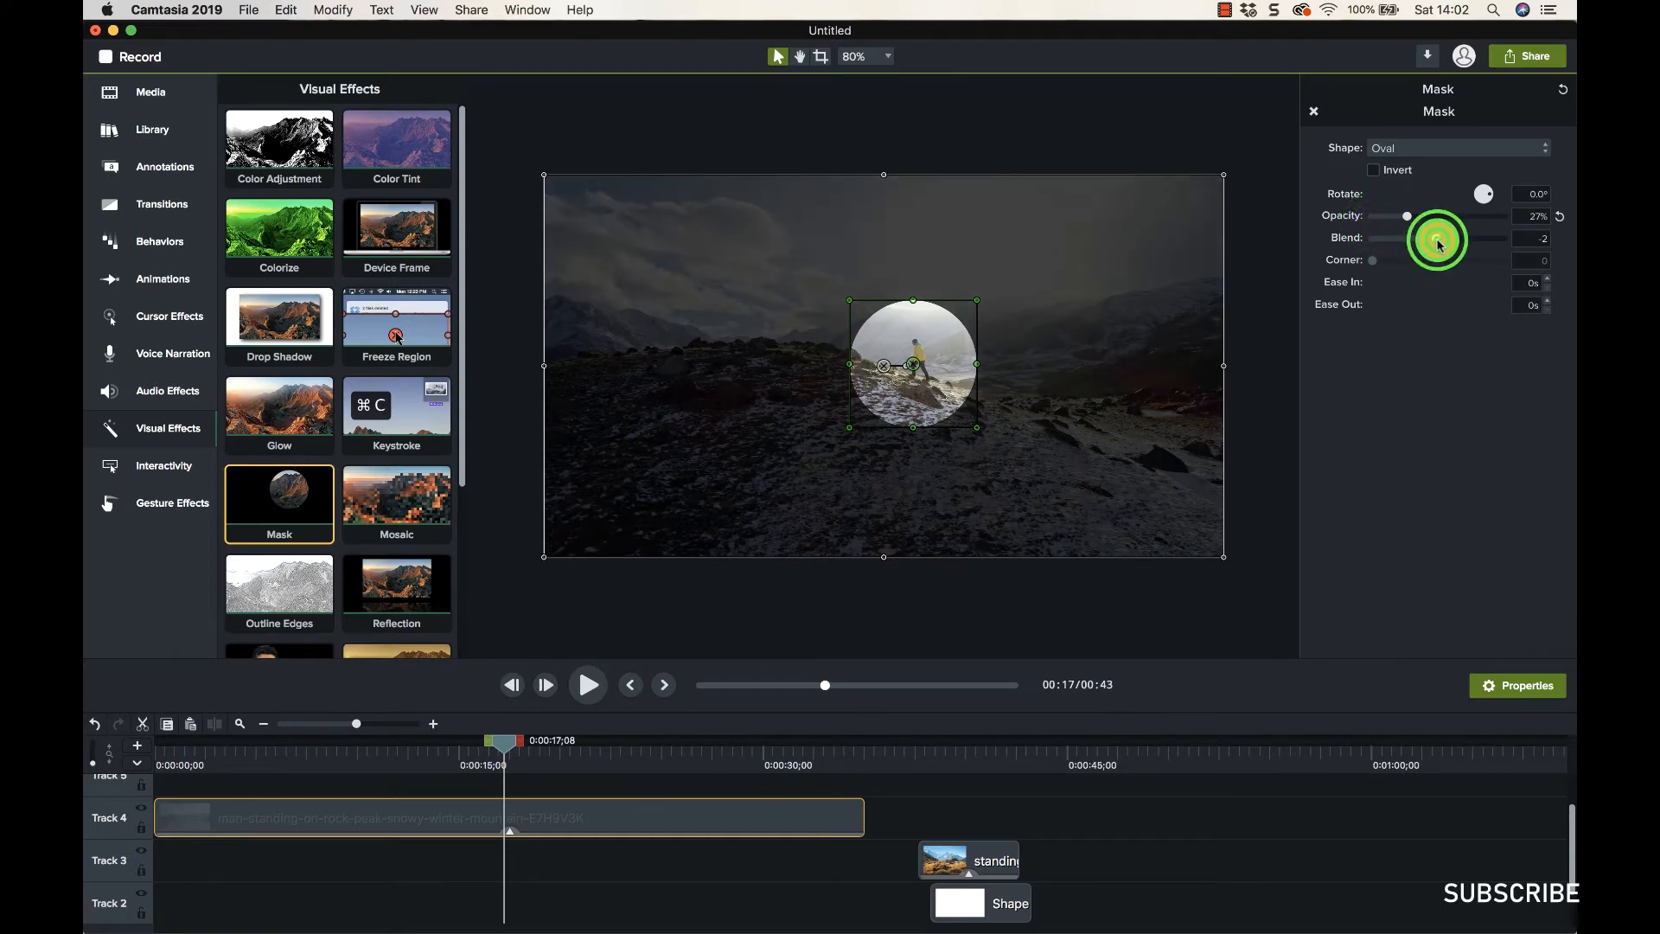
{"action": "left_click_drag", "start_coordinate": [1440, 244], "coordinate": [1359, 232]}
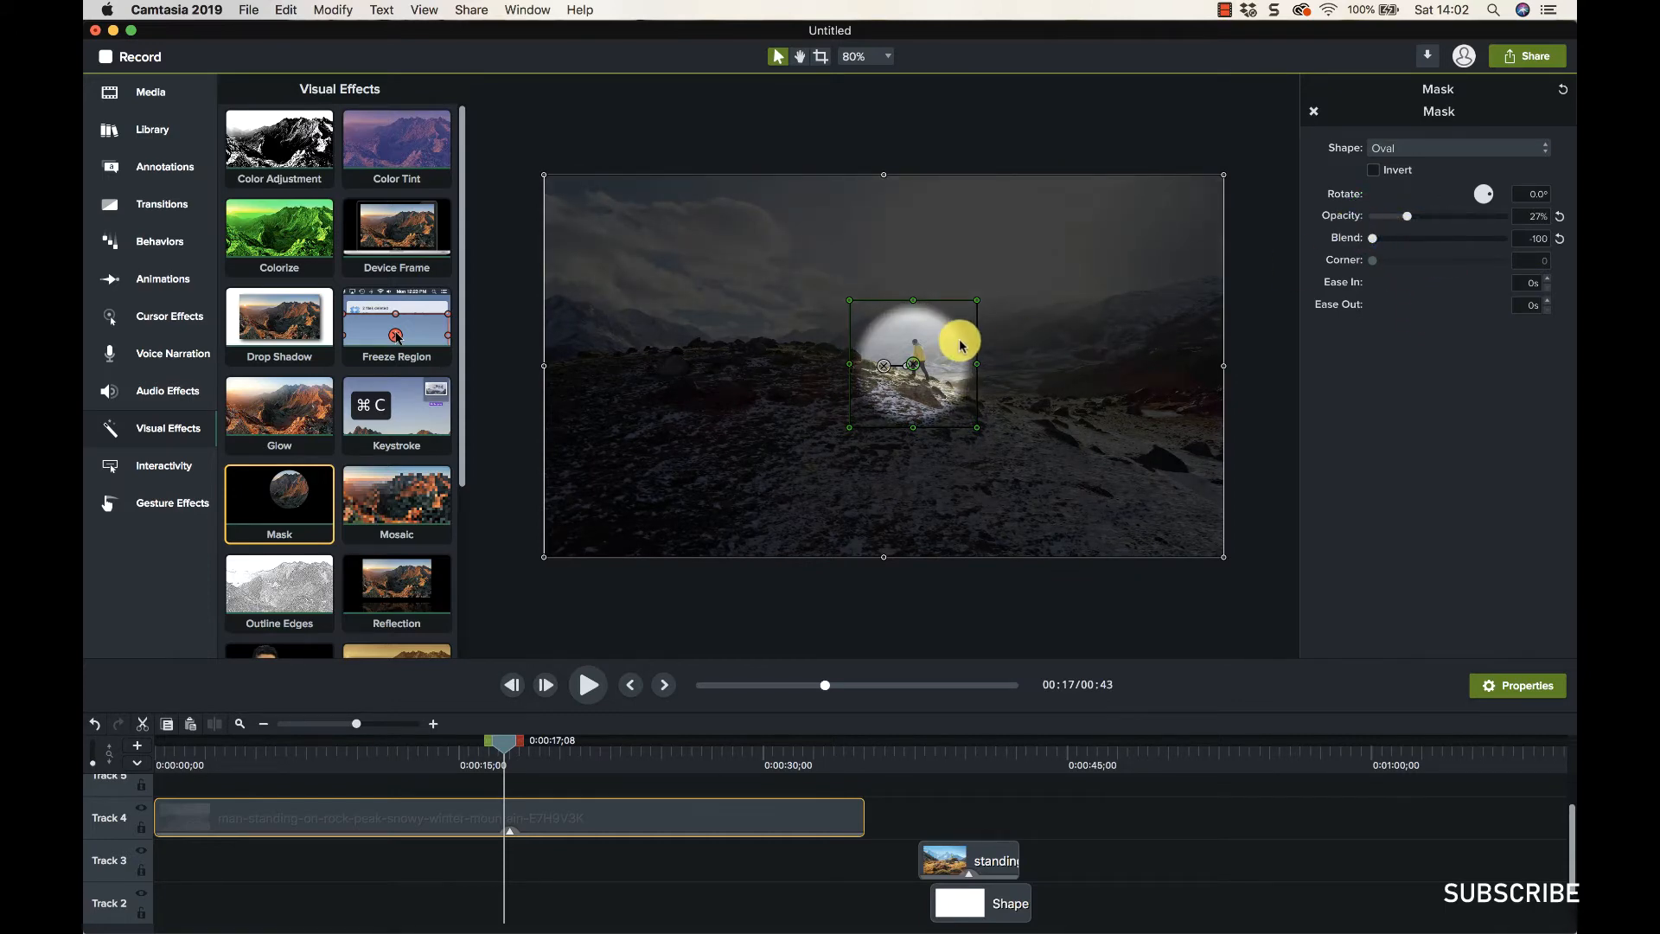
Enlarge the oval mask, recentre it on the hiker and play the clip from about 17 to 18 seconds
{"action": "left_click_drag", "start_coordinate": [977, 302], "coordinate": [1048, 231]}
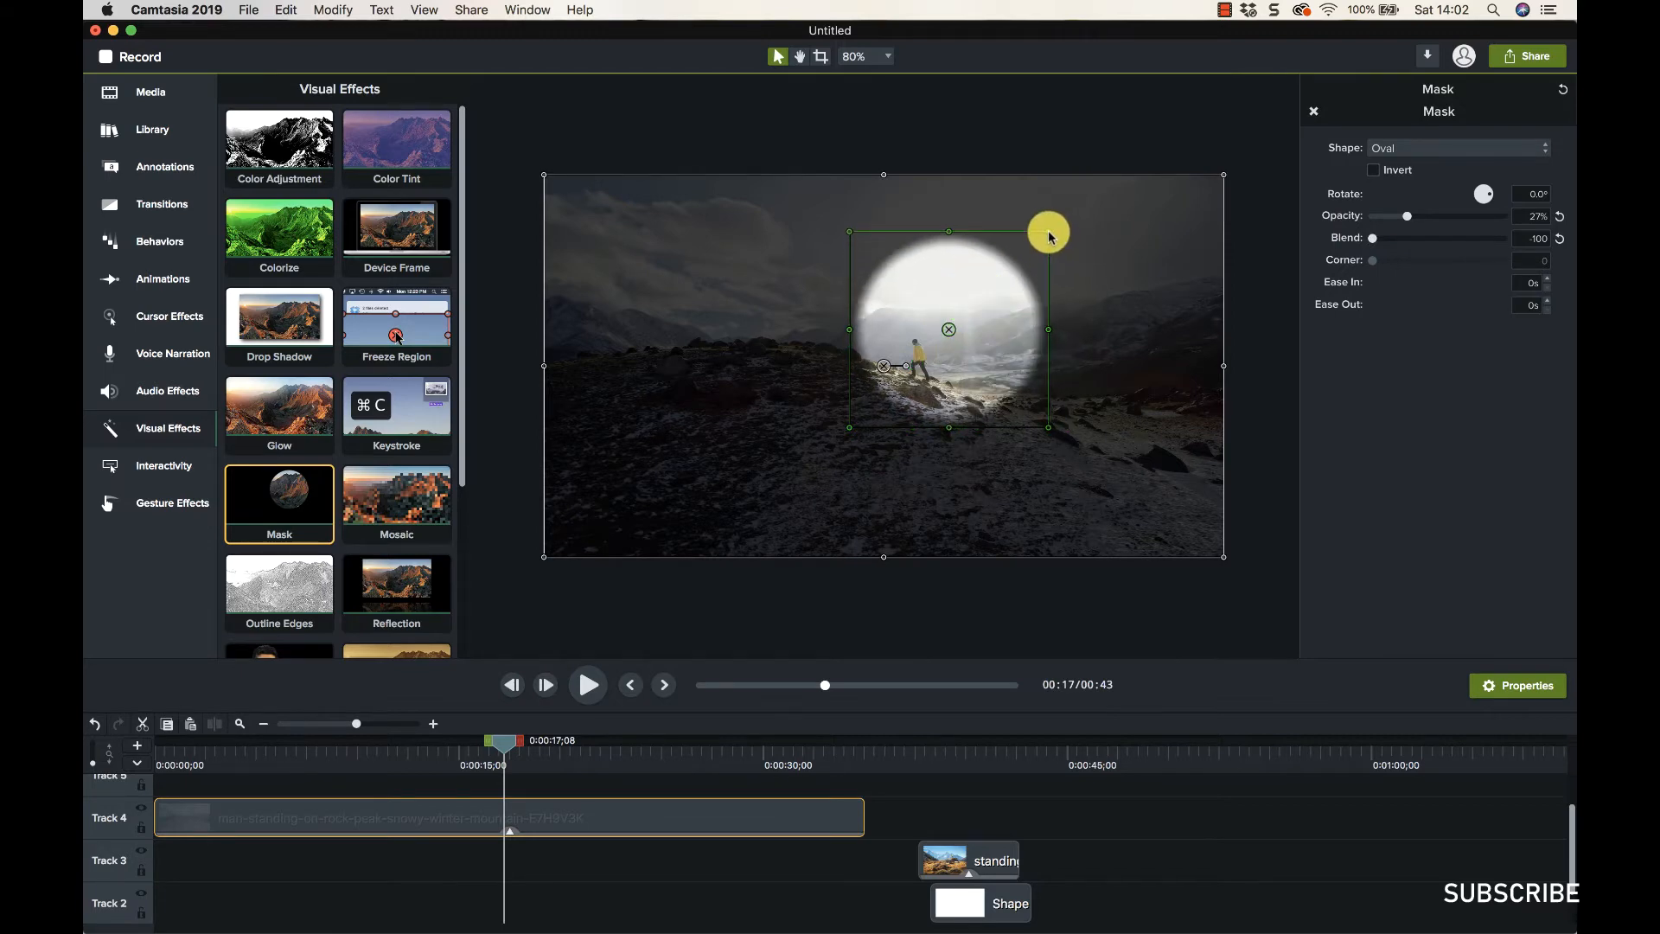
{"action": "left_click", "coordinate": [1002, 313]}
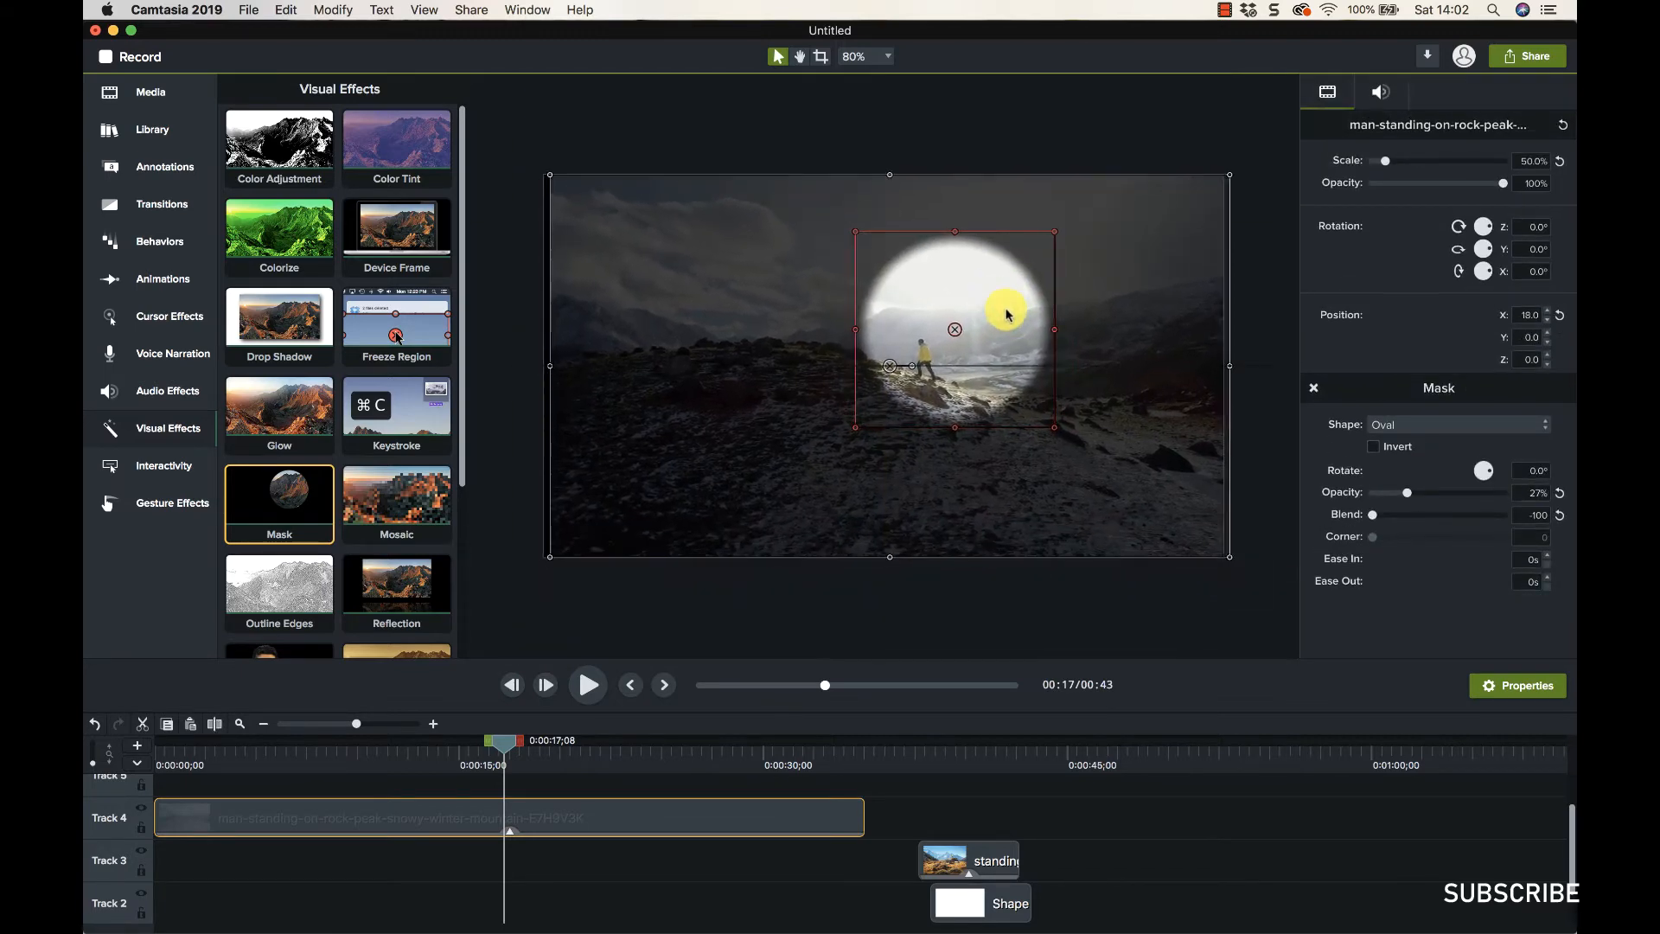
{"action": "left_click_drag", "start_coordinate": [945, 331], "coordinate": [921, 357]}
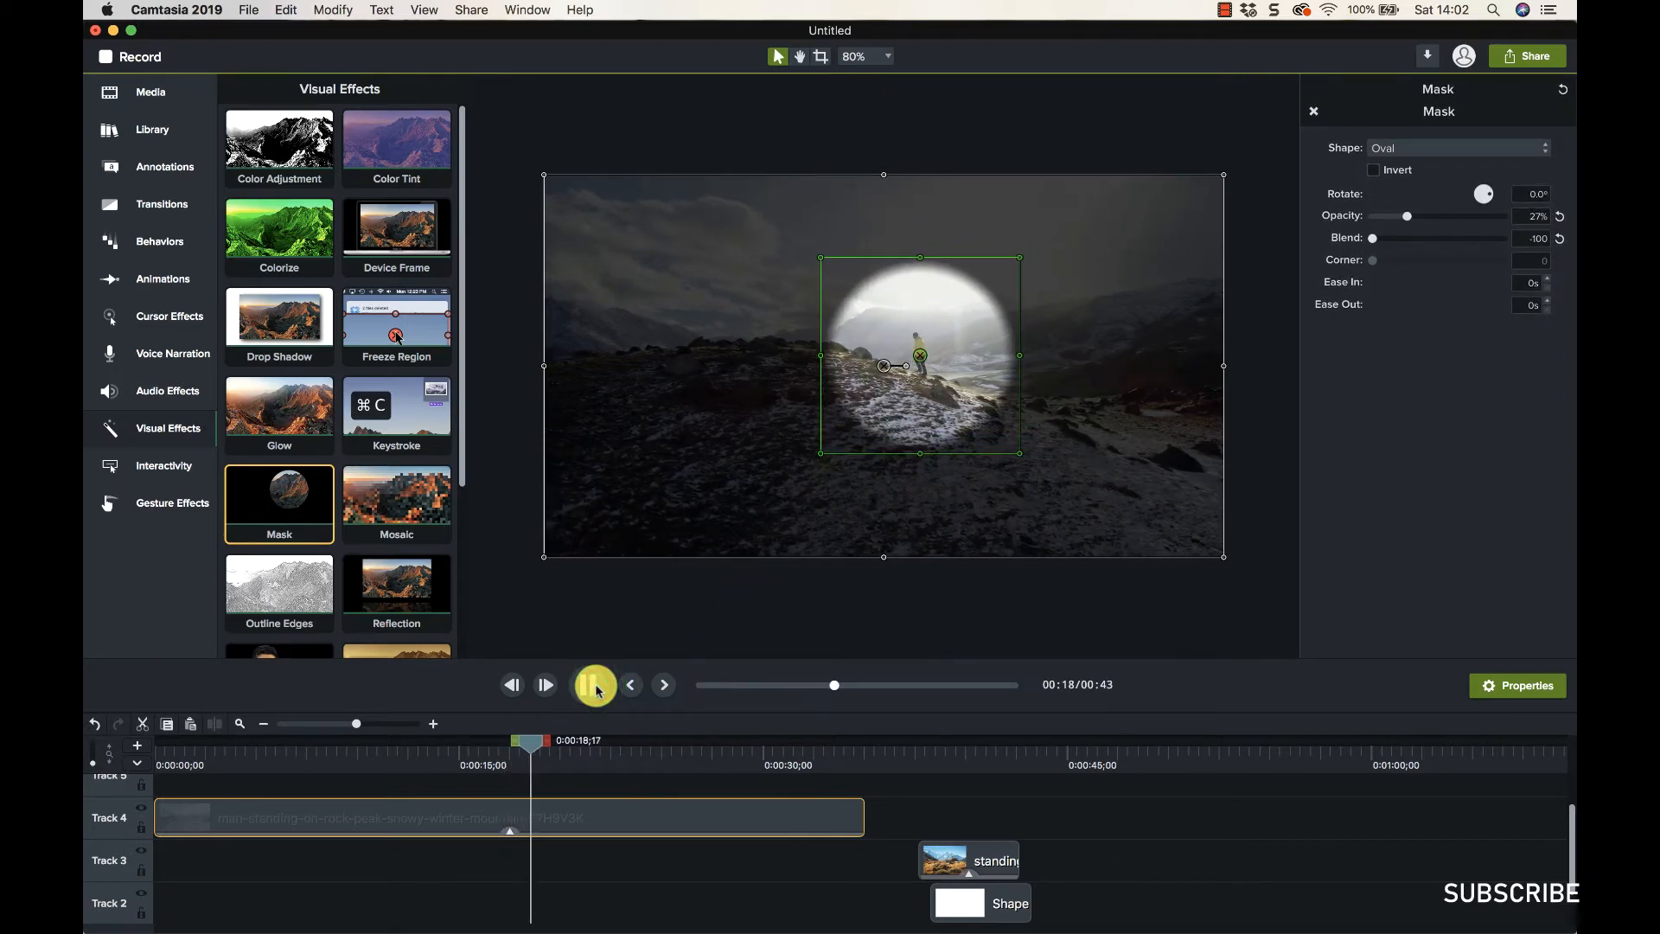
{"action": "left_click", "coordinate": [596, 690]}
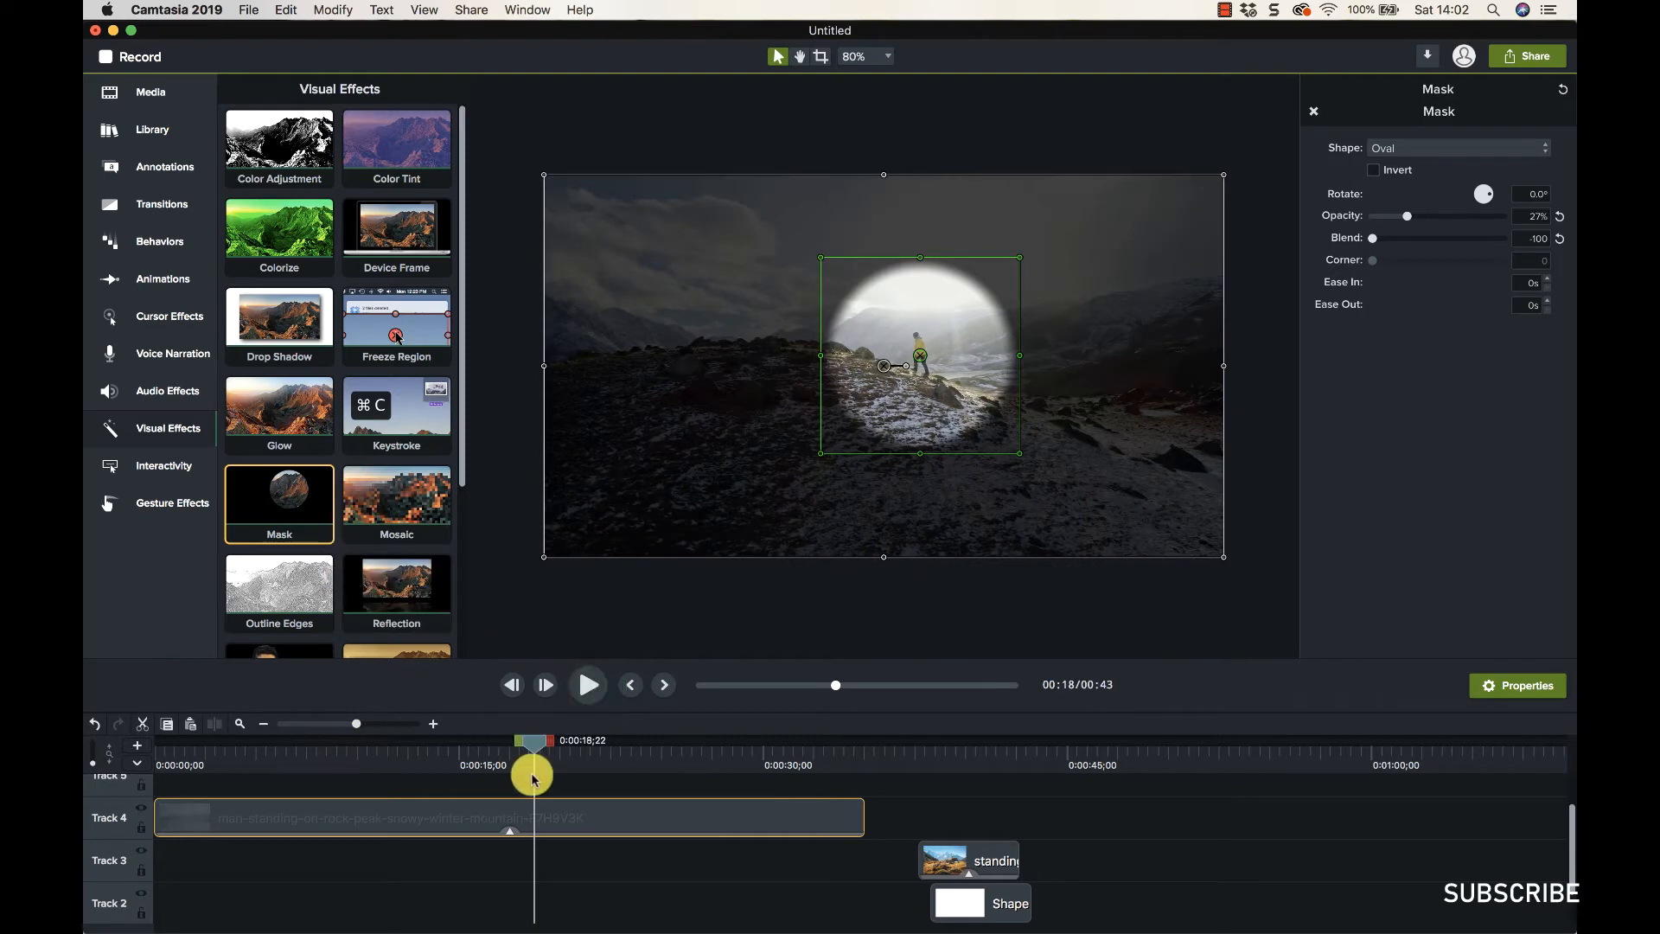
Replace the Mask effect on the mountain clip with the Mosaic effect, and view the frame at about 15 seconds
{"action": "left_click", "coordinate": [510, 829]}
{"action": "left_click", "coordinate": [482, 824]}
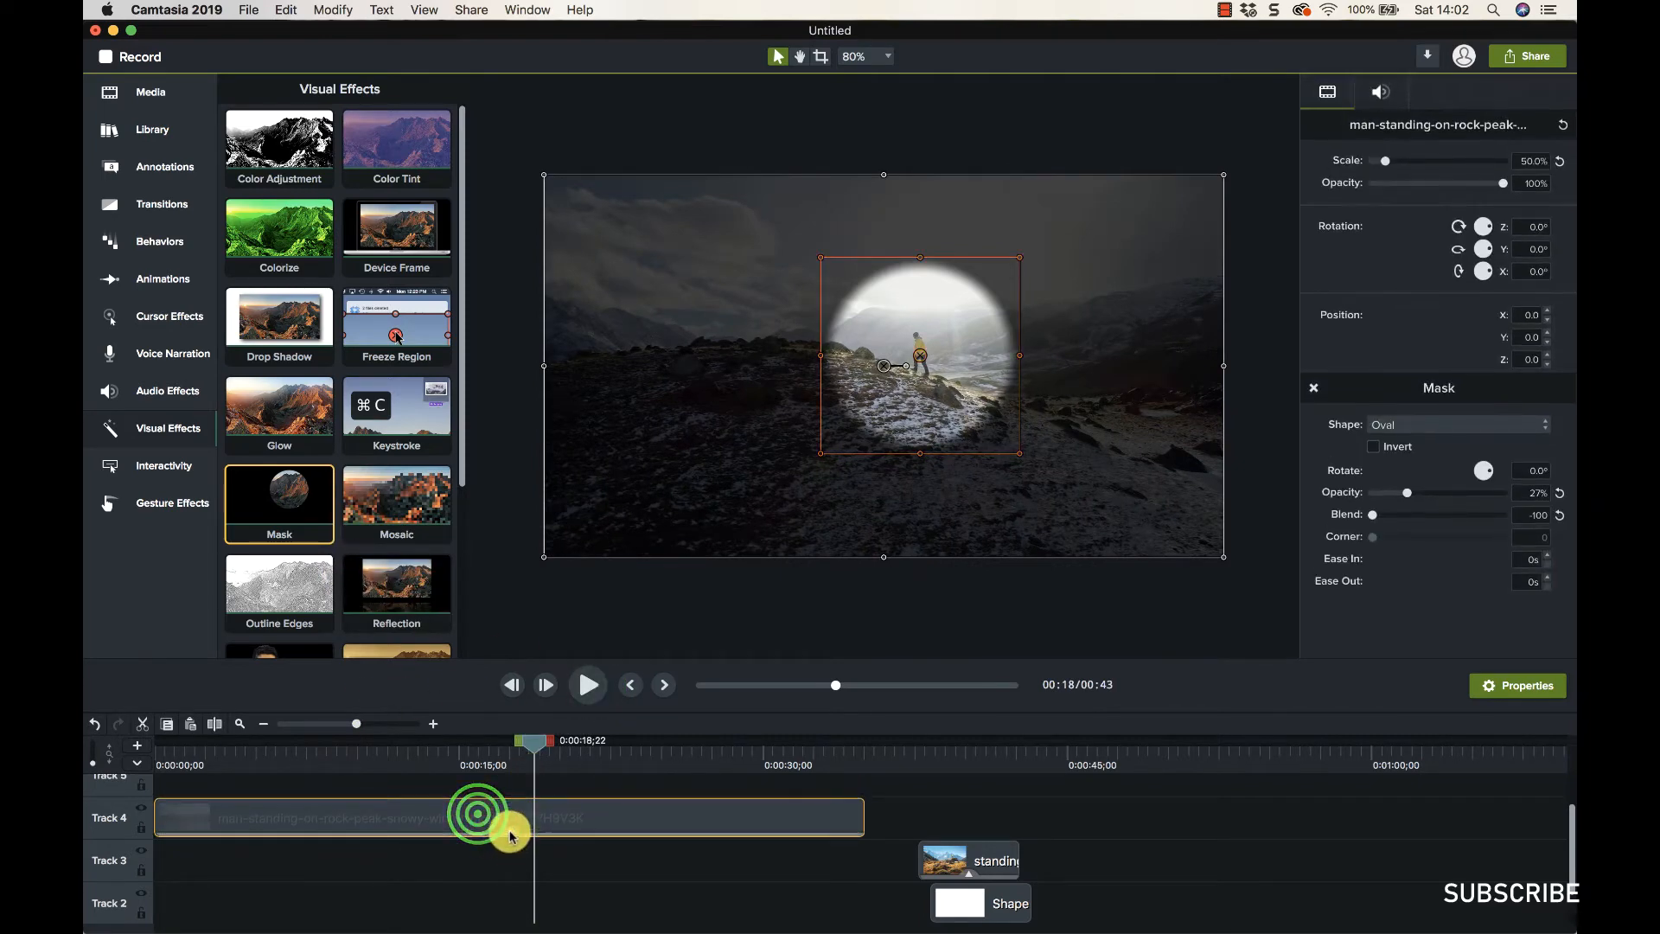
{"action": "left_click", "coordinate": [493, 829]}
{"action": "right_click", "coordinate": [493, 829]}
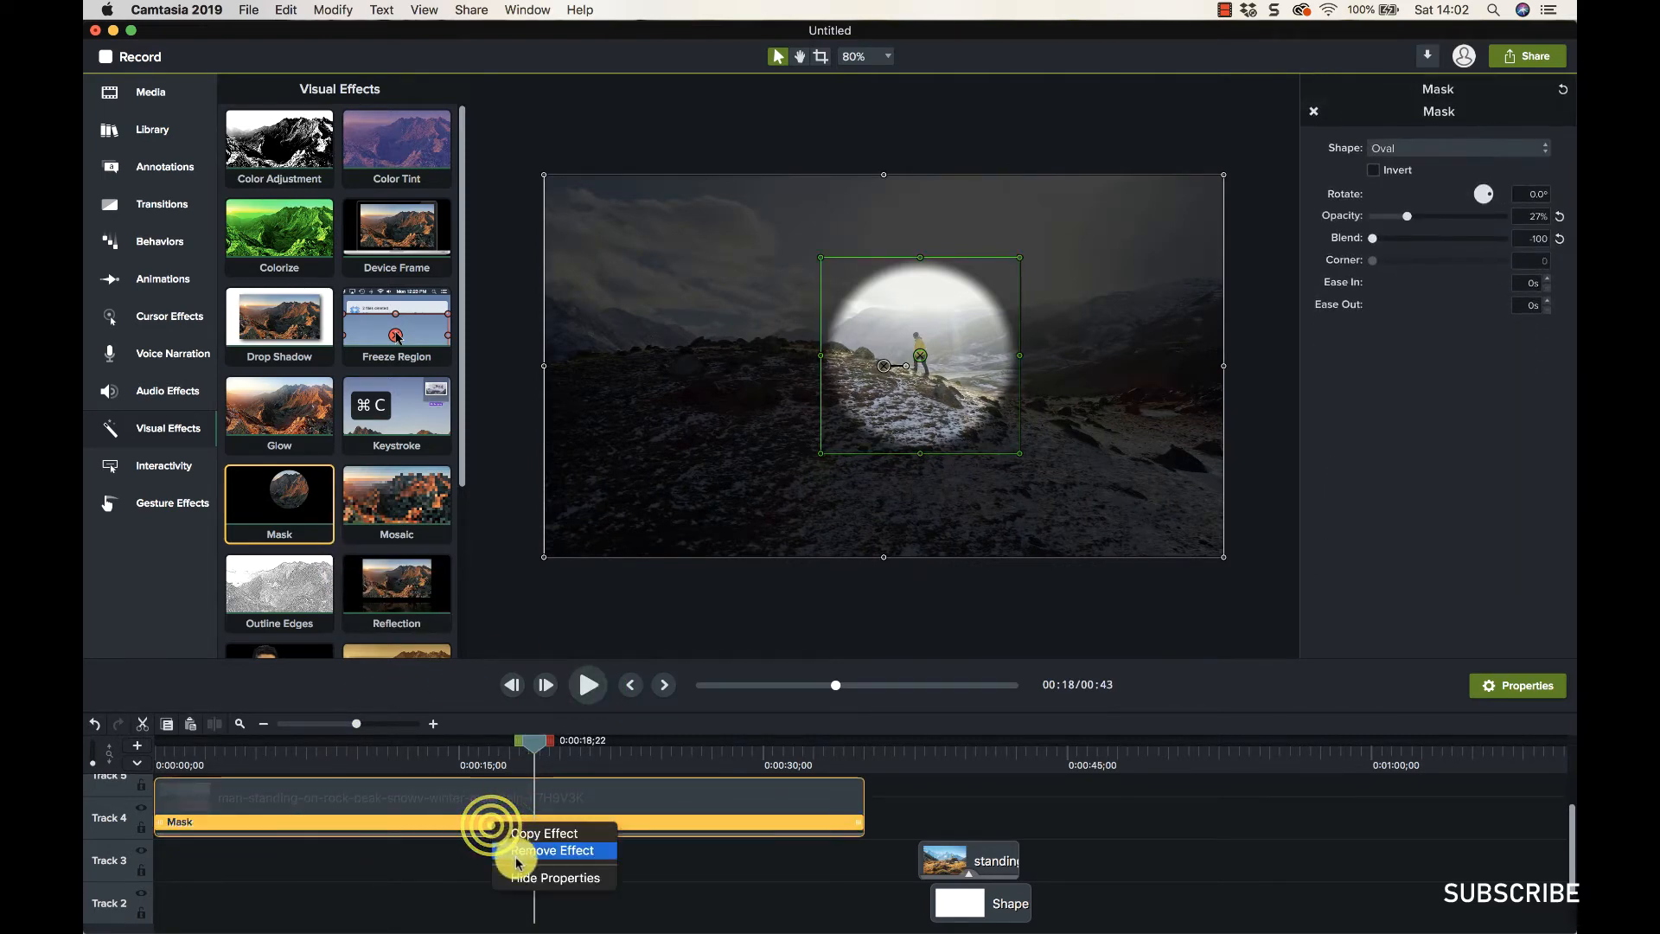
{"action": "left_click", "coordinate": [517, 854]}
{"action": "left_click_drag", "start_coordinate": [412, 519], "coordinate": [530, 818]}
{"action": "left_click_drag", "start_coordinate": [543, 748], "coordinate": [456, 733]}
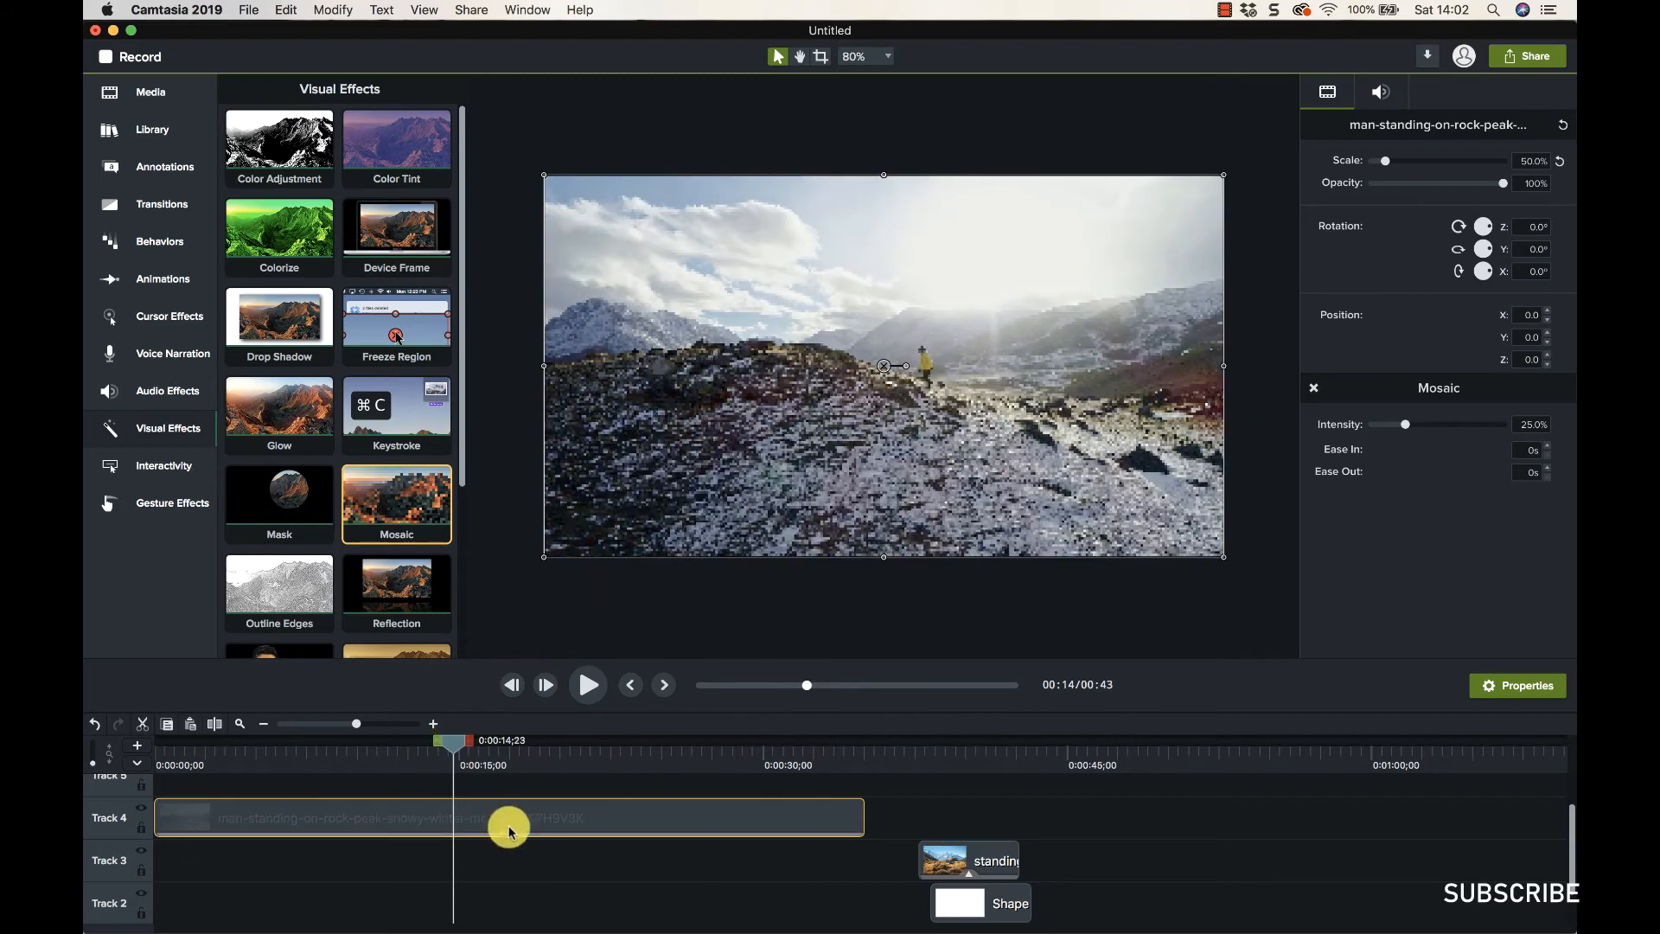
Replace the Mosaic effect on the Track 4 mountain clip with the Outline Edges effect
{"action": "left_click", "coordinate": [509, 829]}
{"action": "left_click", "coordinate": [493, 822]}
{"action": "right_click", "coordinate": [480, 832]}
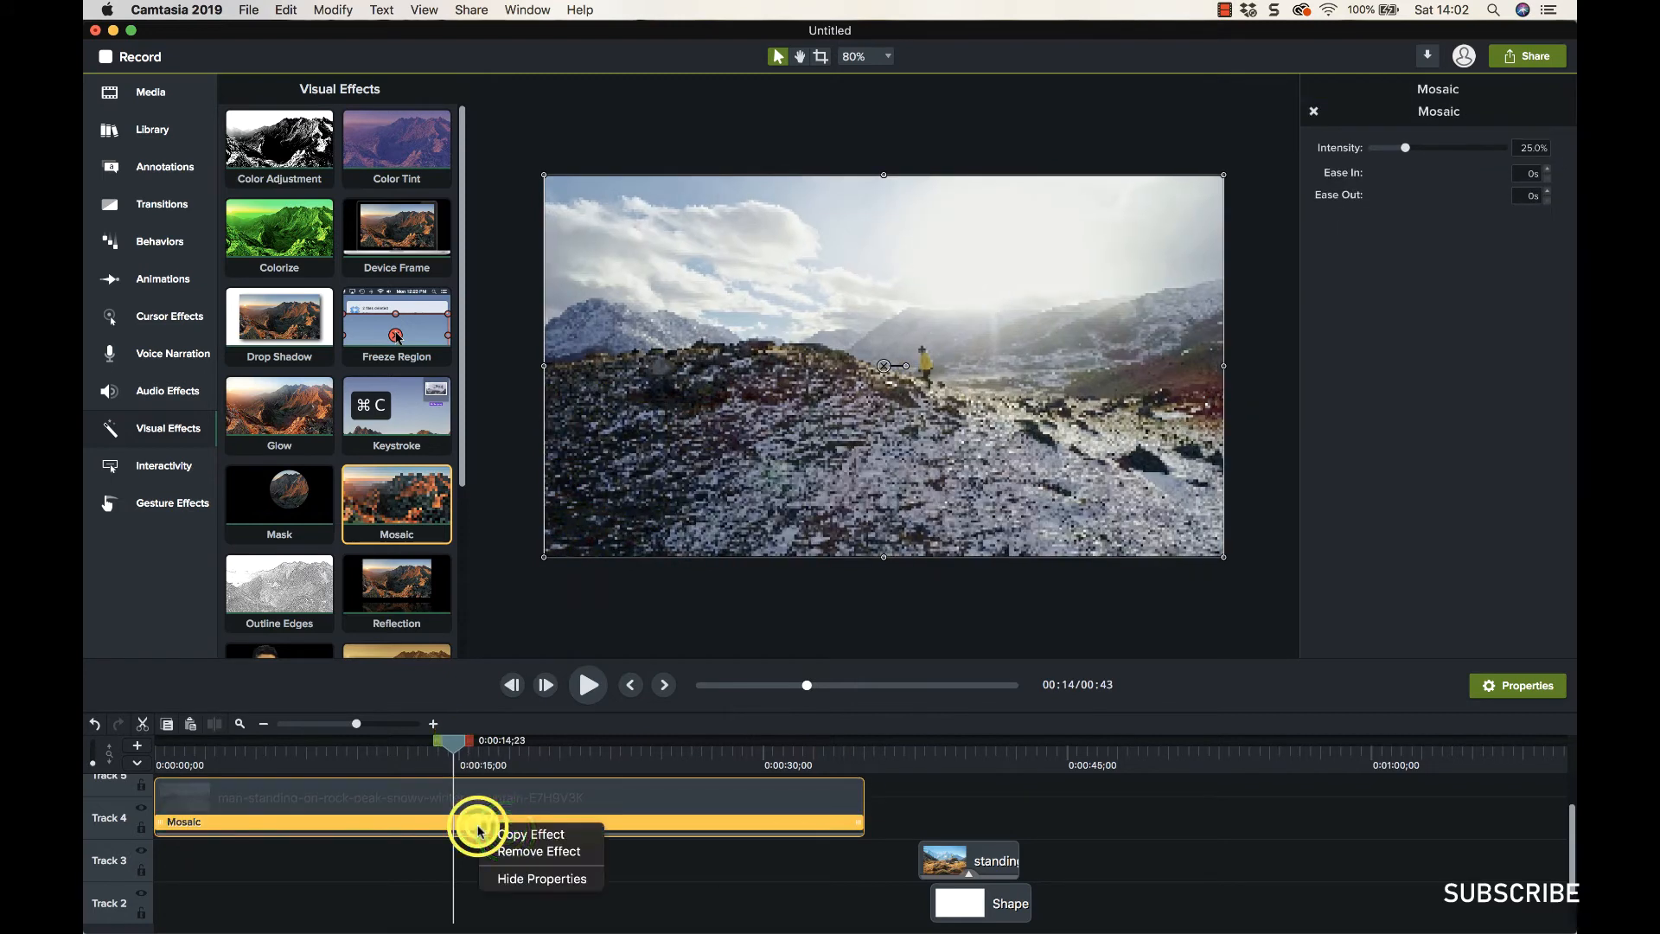
{"action": "left_click", "coordinate": [539, 851]}
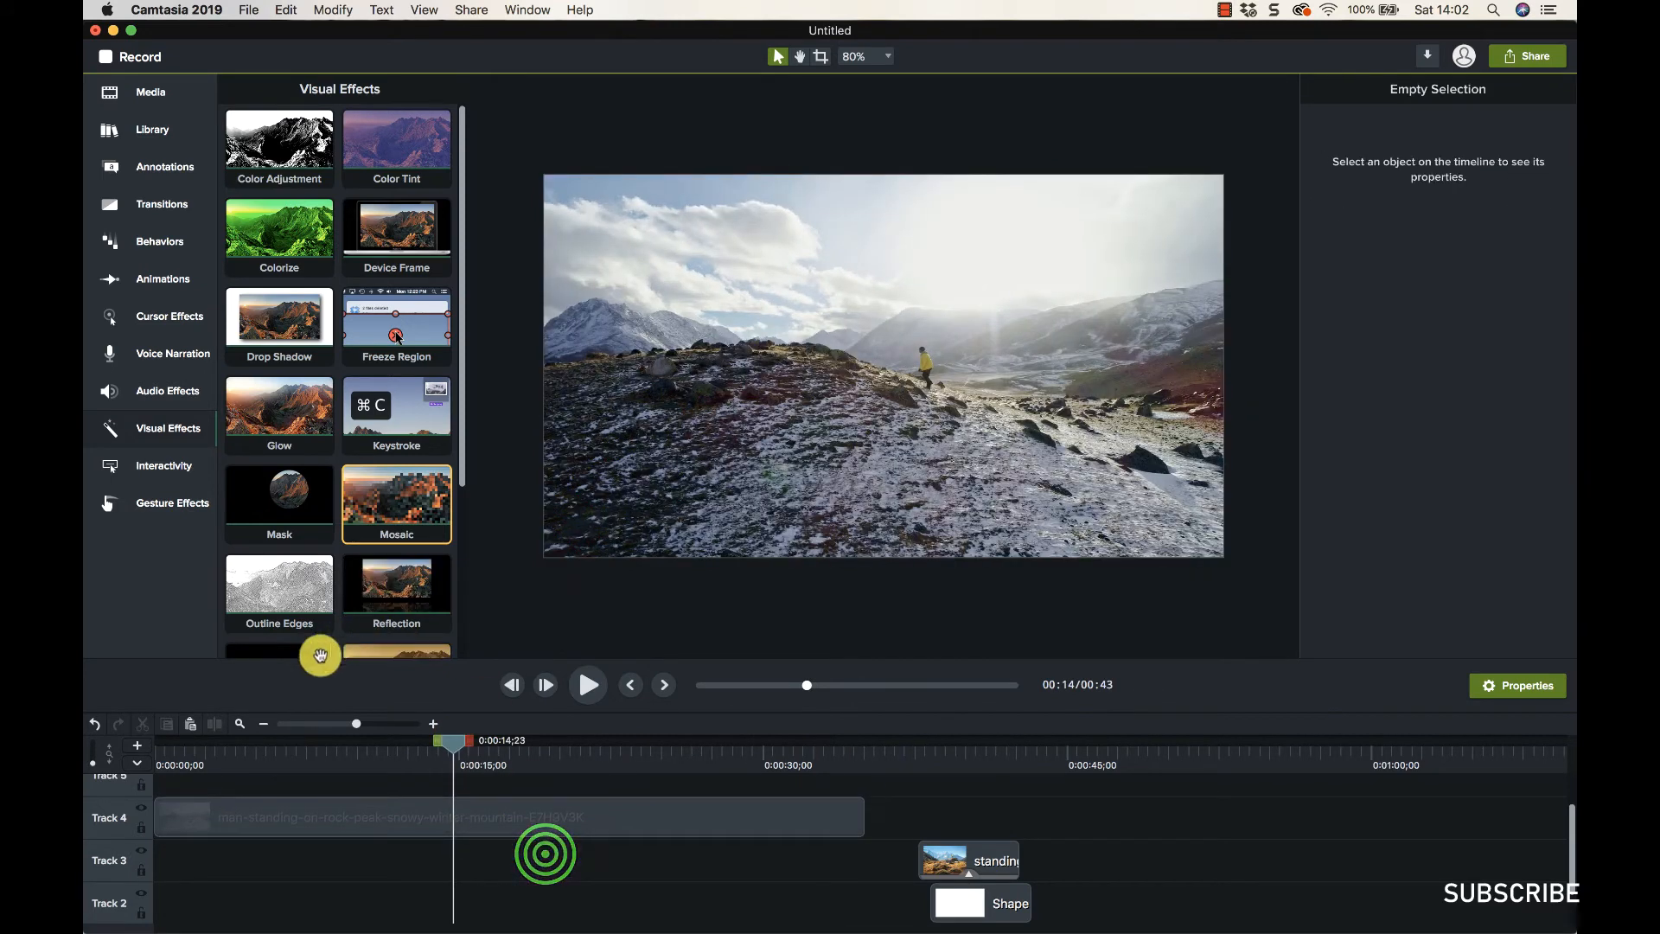
{"action": "left_click_drag", "start_coordinate": [295, 575], "coordinate": [445, 824]}
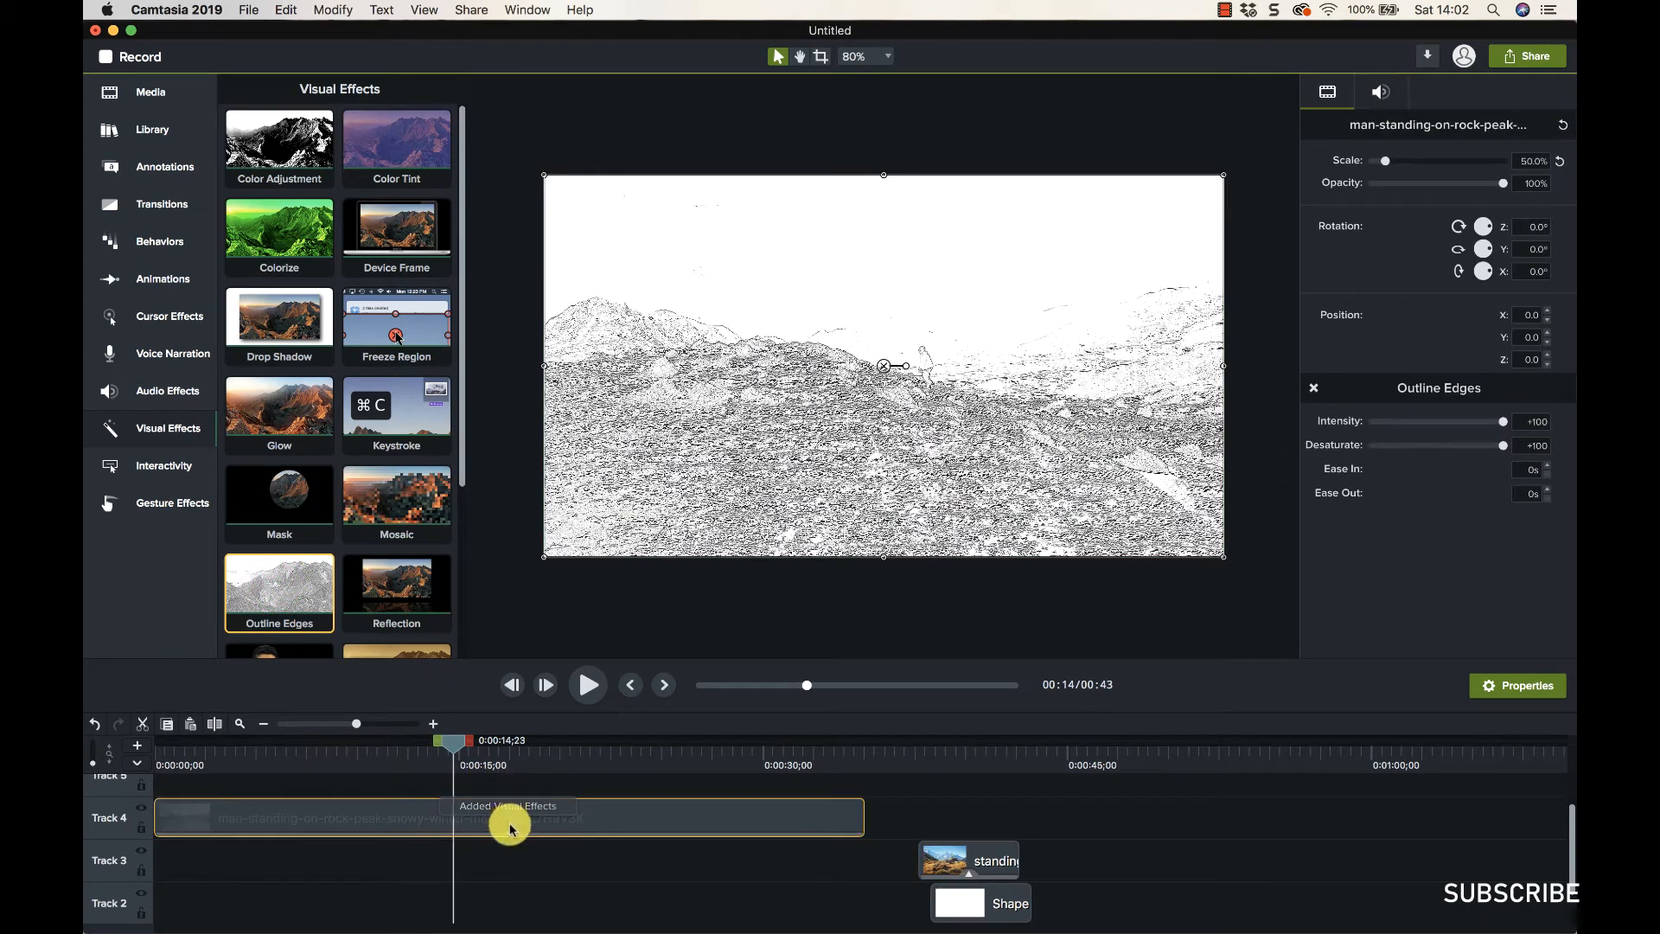
Remove the Outline Edges effect from the mountain clip on Track 4
{"action": "left_click", "coordinate": [510, 828]}
{"action": "left_click", "coordinate": [475, 822]}
{"action": "right_click", "coordinate": [486, 832]}
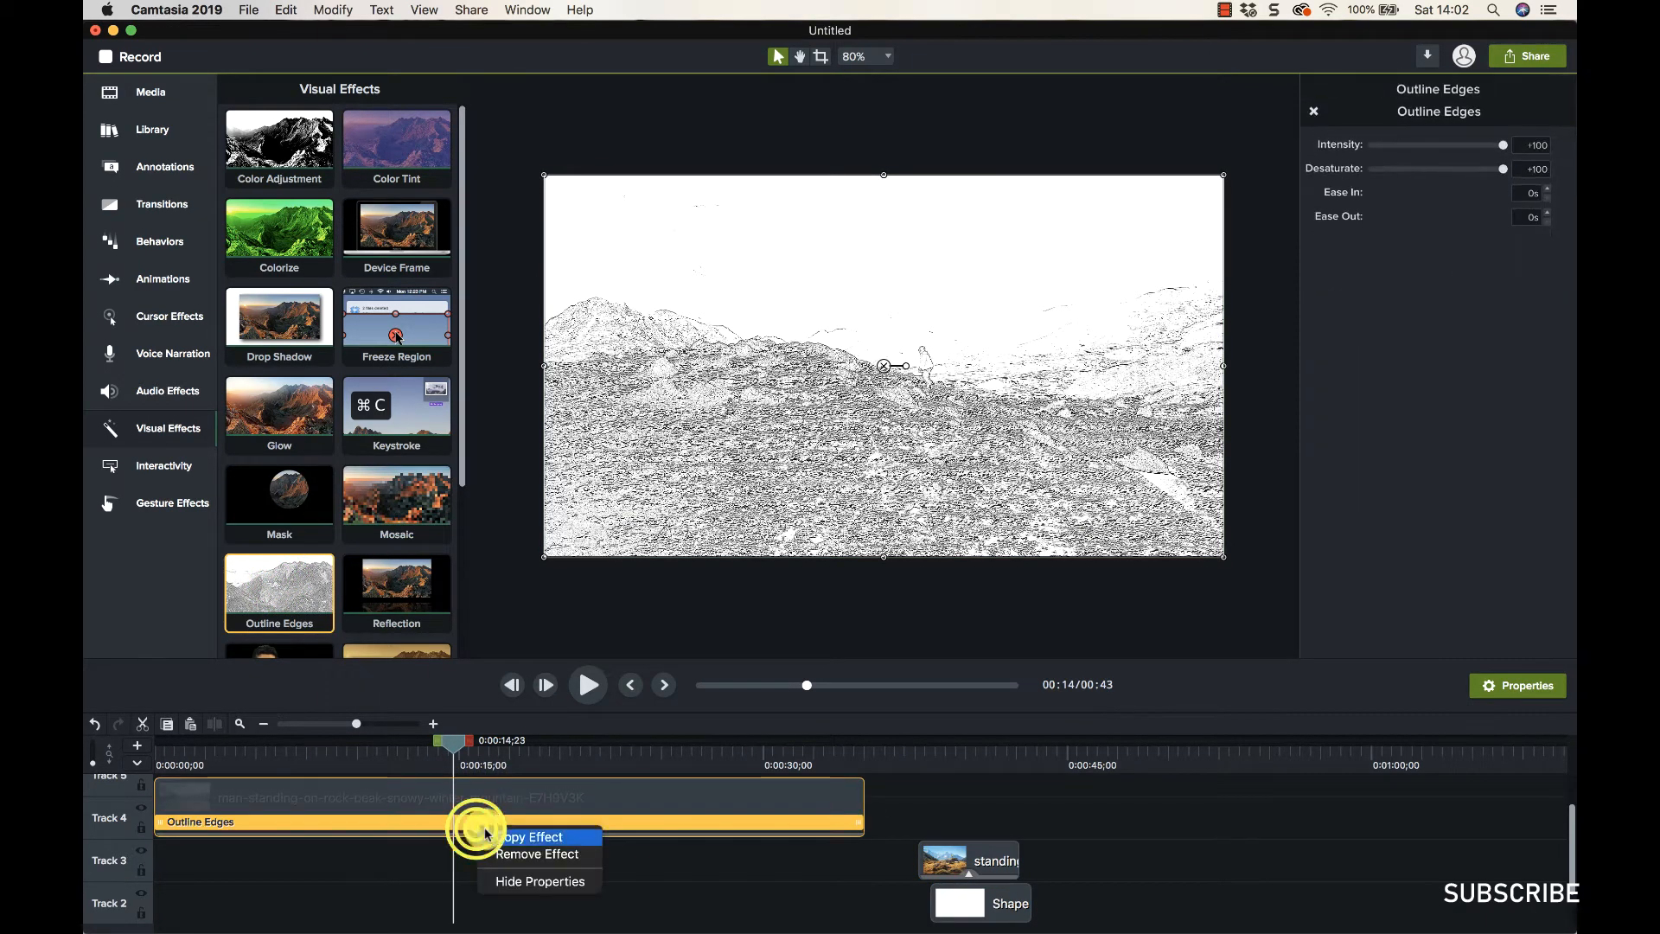
{"action": "left_click", "coordinate": [519, 855]}
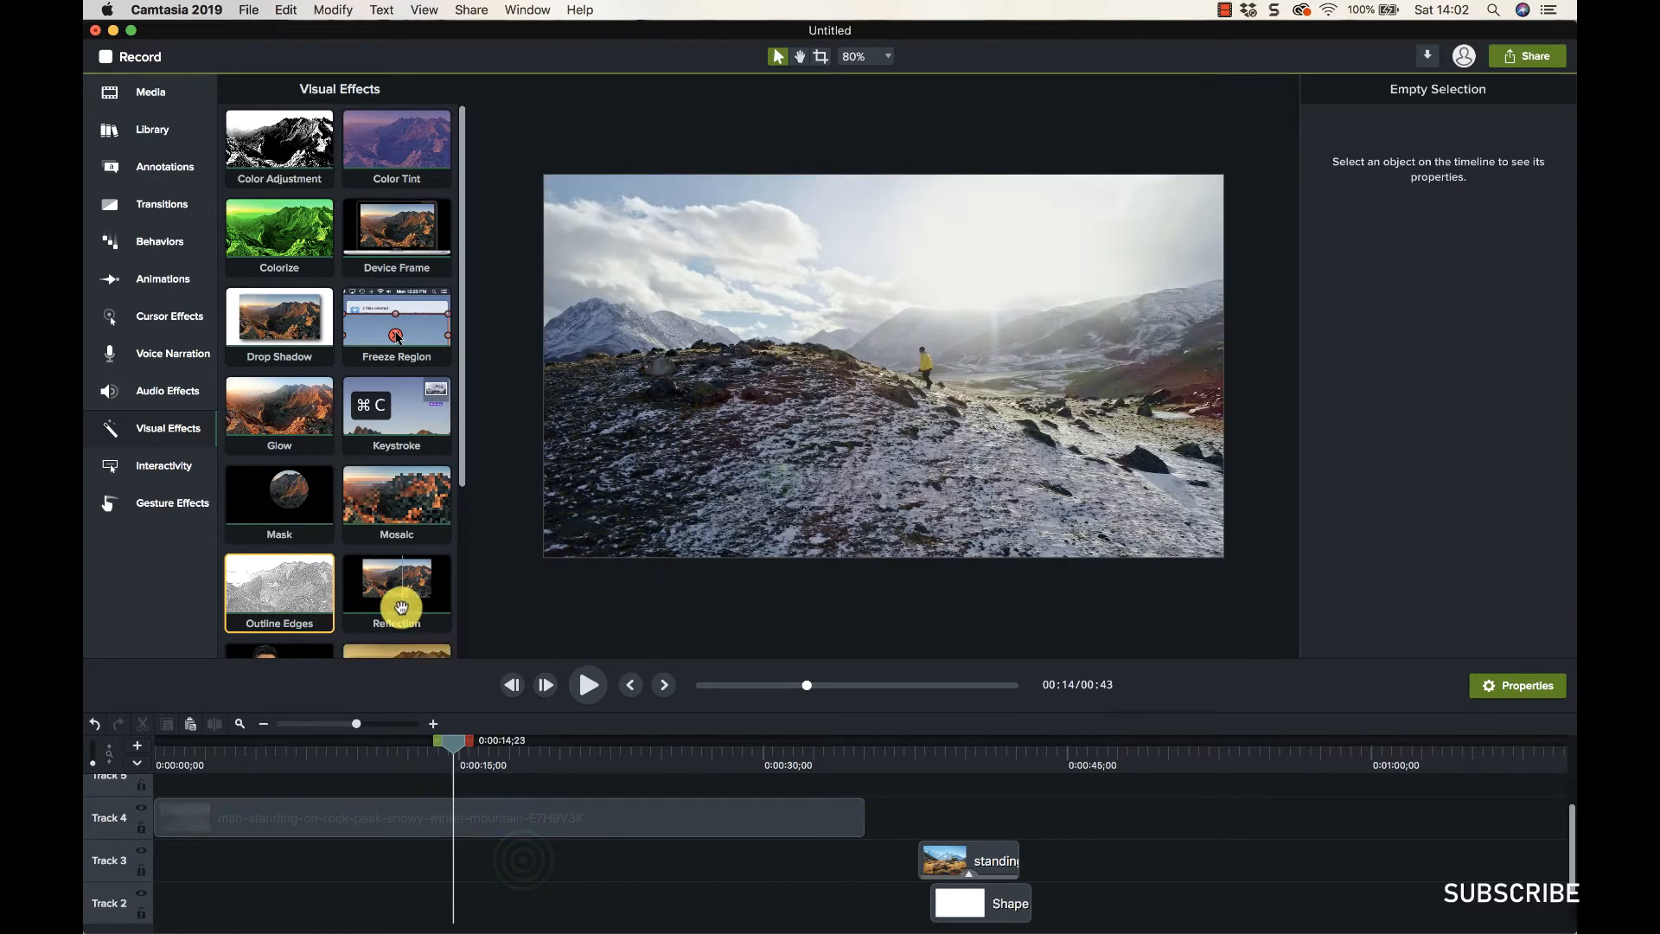
Apply the Reflection effect to the standing-man image on Track 3 and move the image up to about X -122, Y 243.4
{"action": "scroll", "coordinate": [410, 616], "scroll_direction": "down", "scroll_amount": 3}
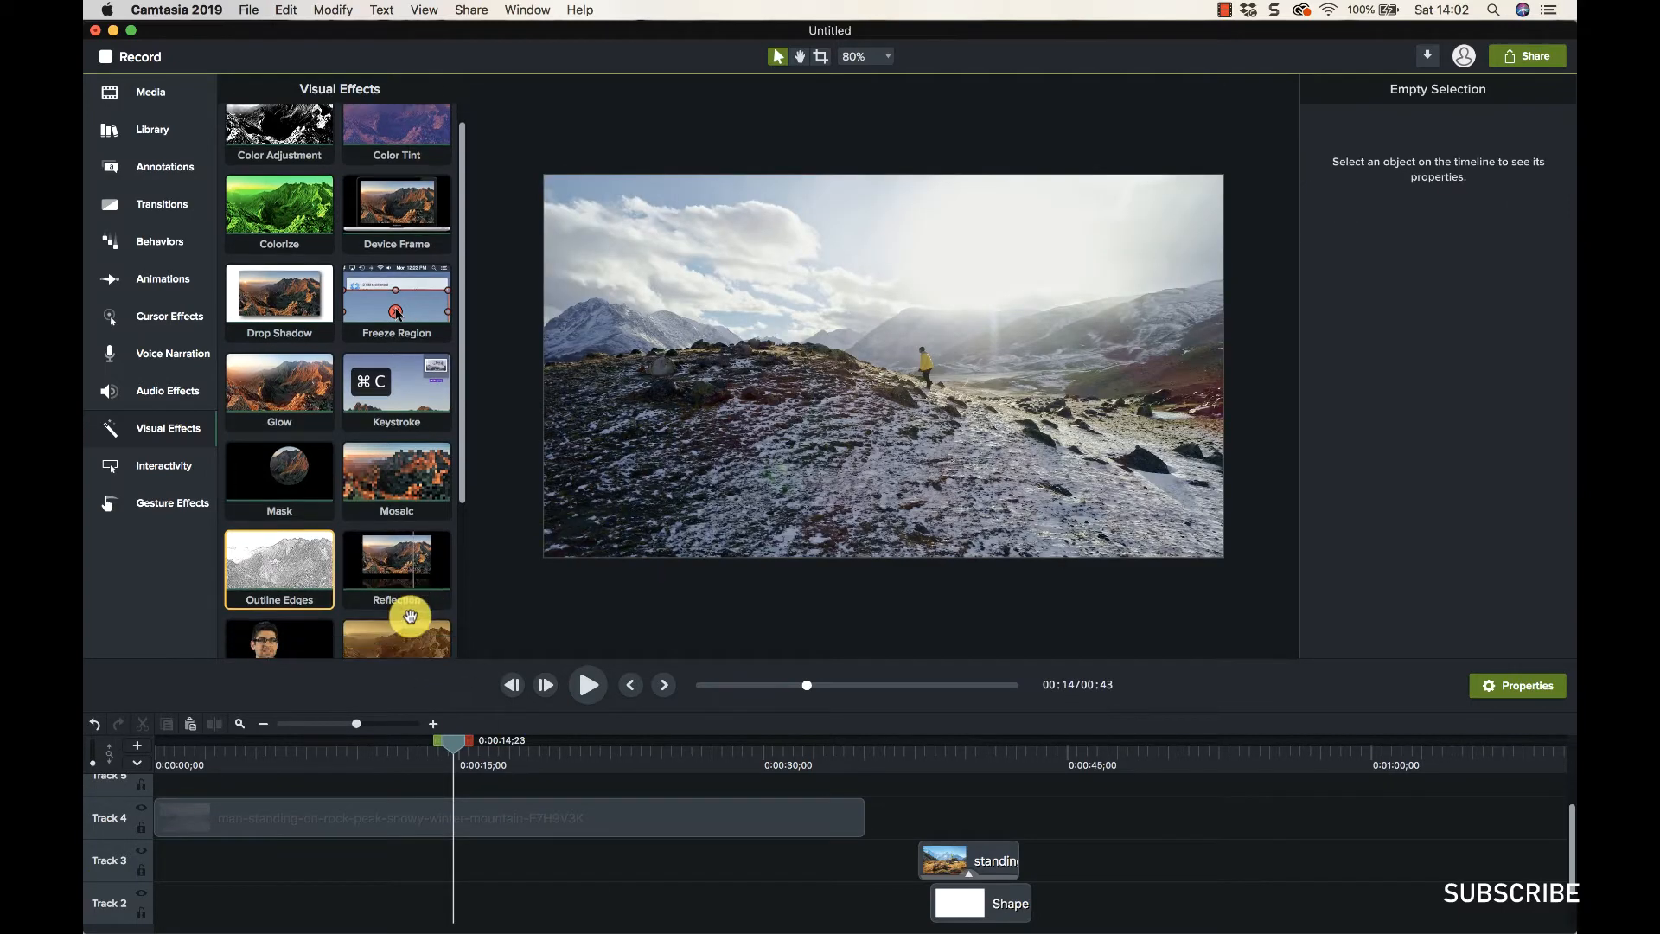
{"action": "left_click", "coordinate": [967, 767]}
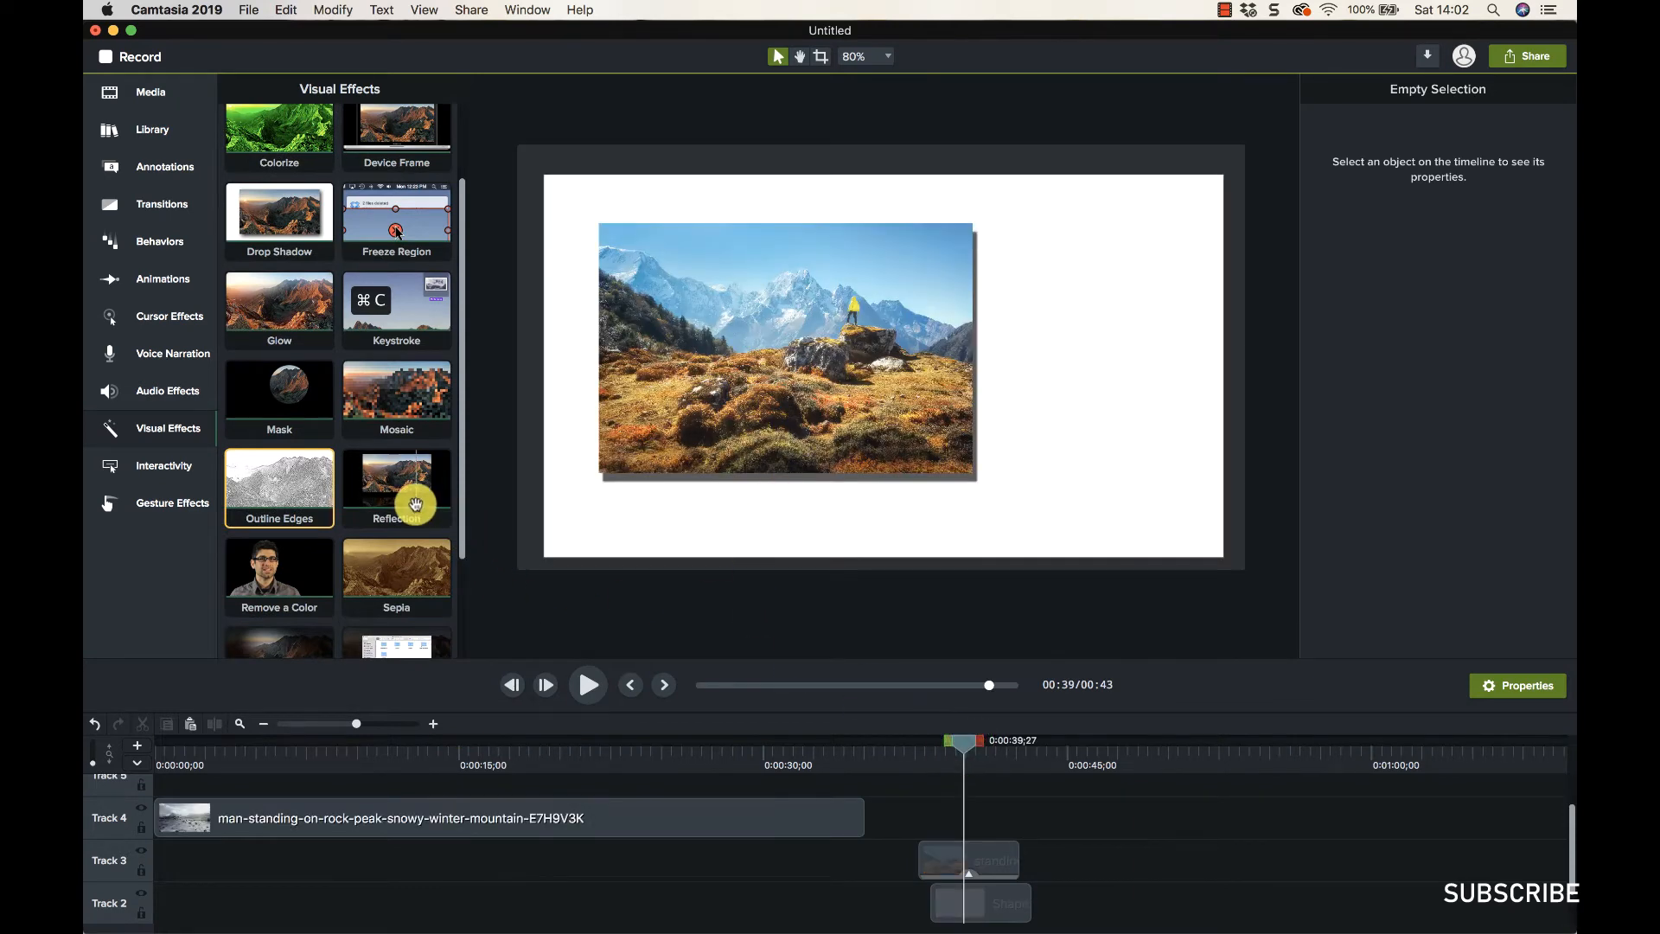
{"action": "left_click_drag", "start_coordinate": [416, 504], "coordinate": [946, 860]}
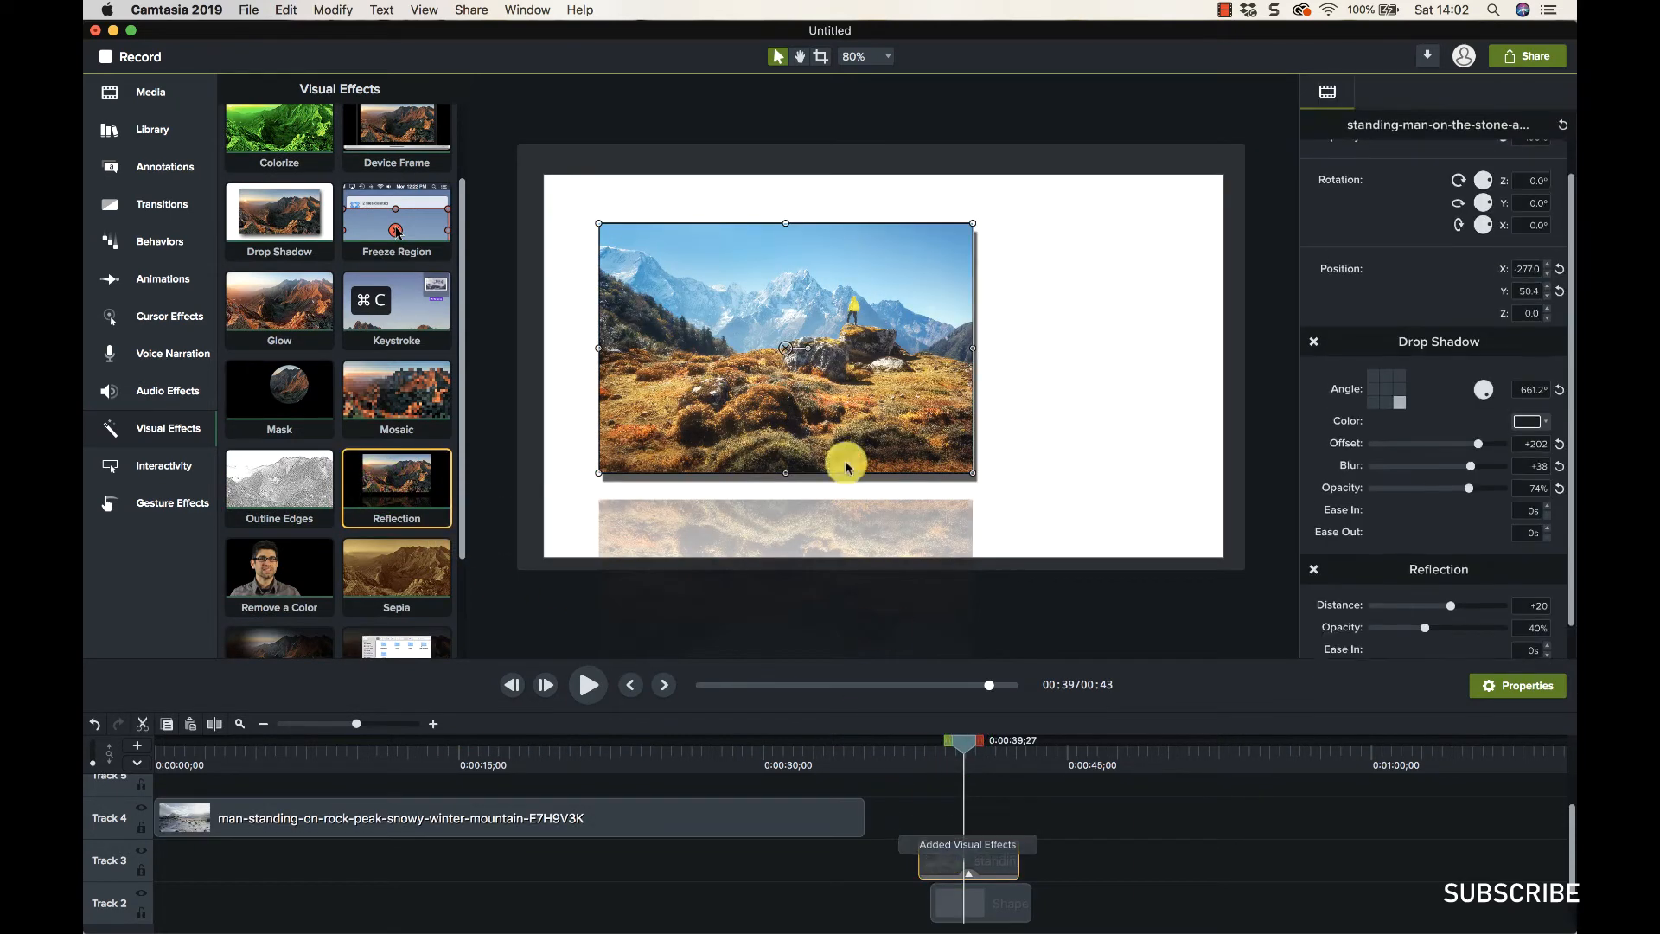
{"action": "left_click_drag", "start_coordinate": [843, 460], "coordinate": [899, 391]}
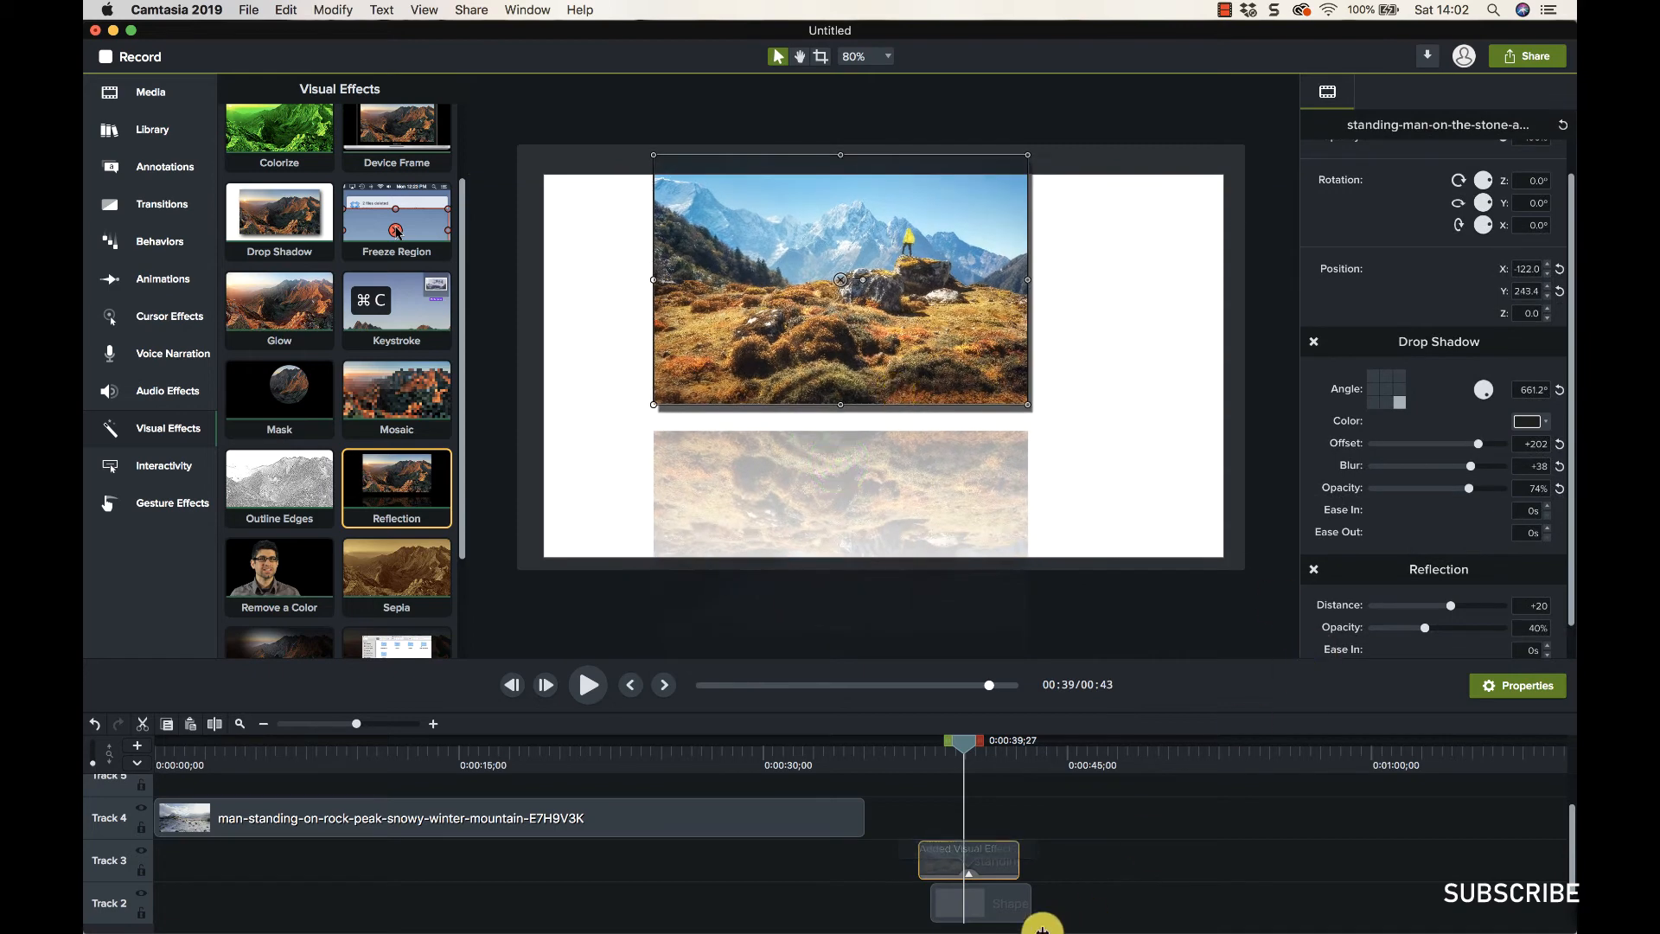
Remove the Drop Shadow effect from the standing-man image on Track 3
{"action": "left_click", "coordinate": [963, 879]}
{"action": "right_click", "coordinate": [949, 862]}
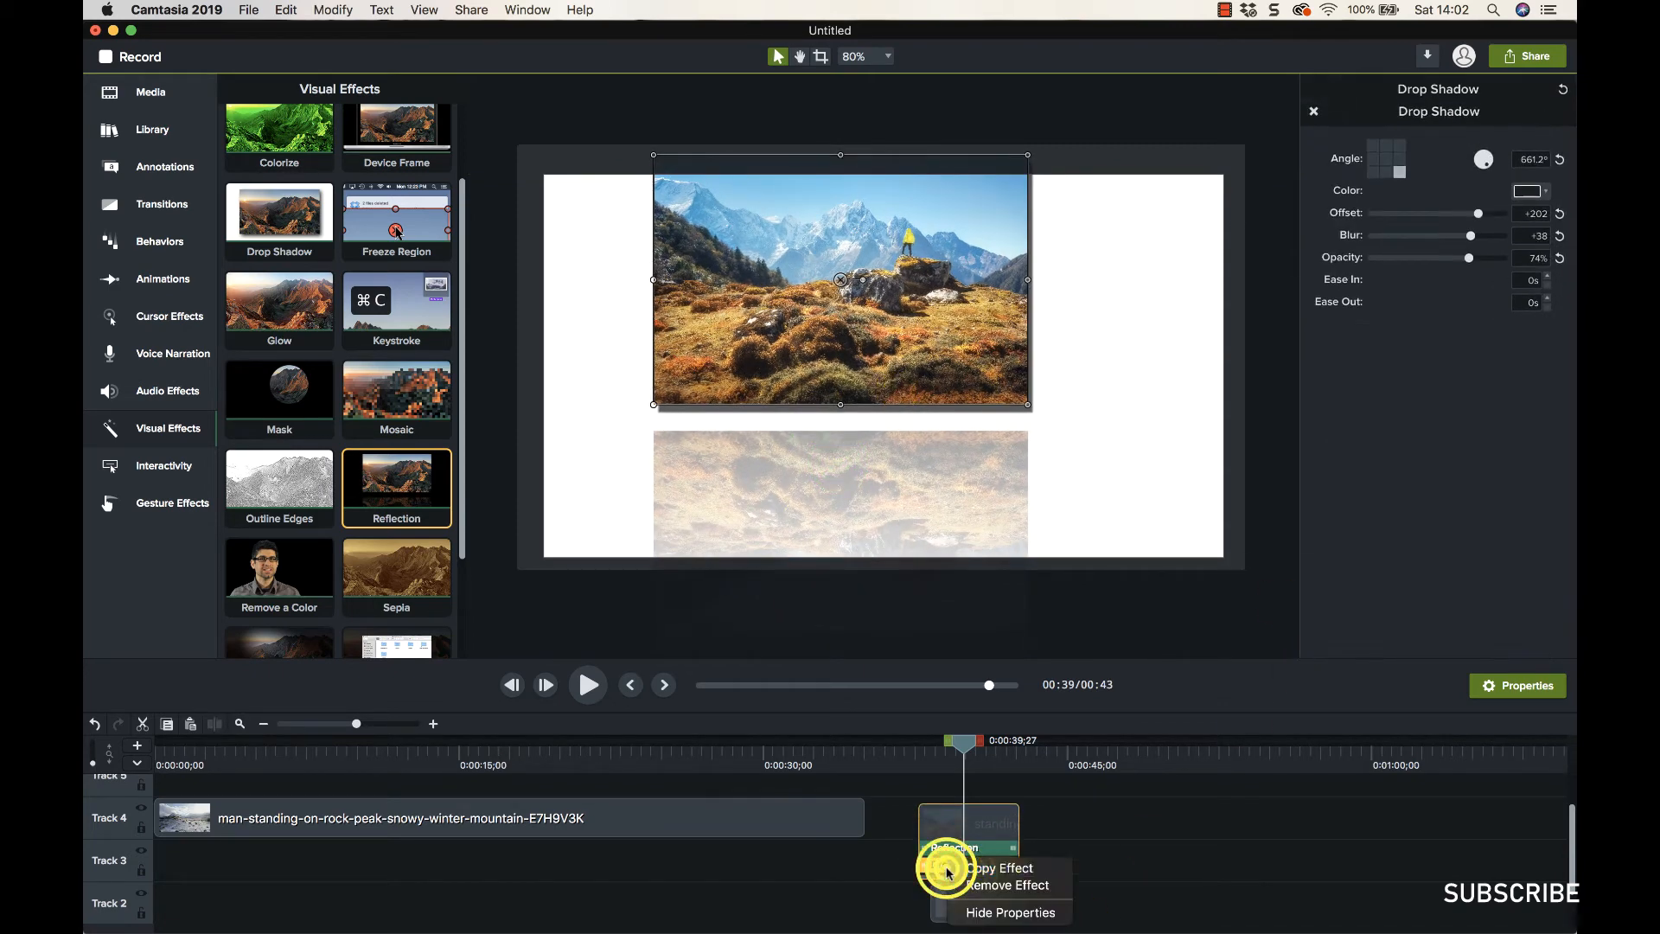
{"action": "left_click", "coordinate": [977, 886]}
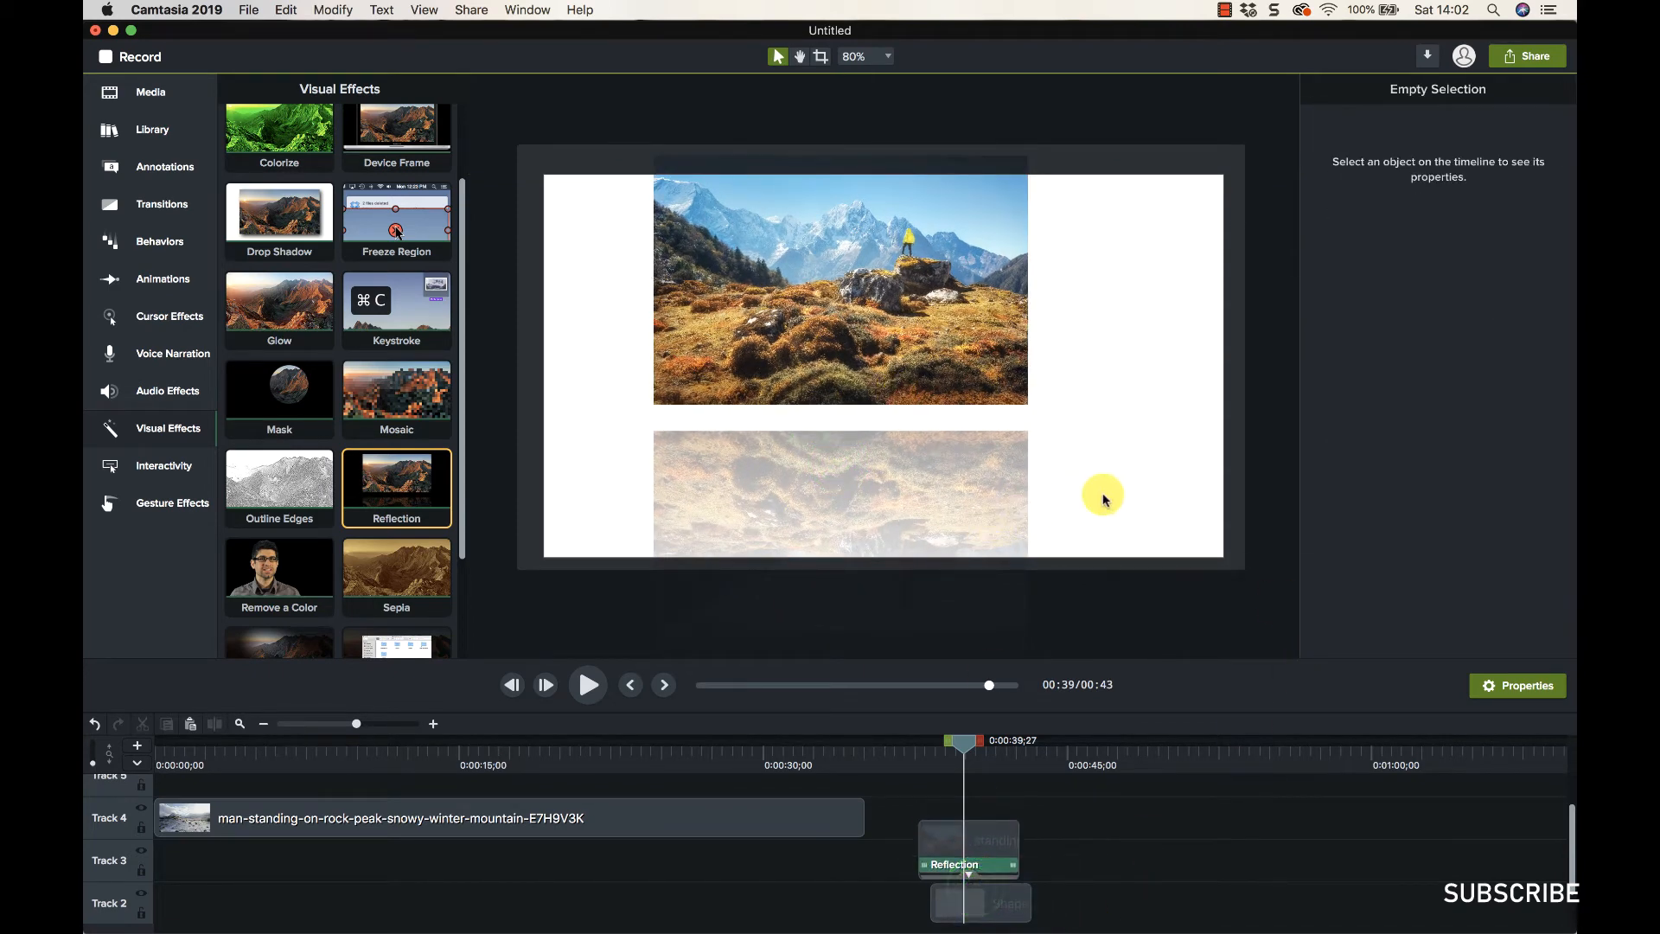
Move the standing-man image to about X 51, Y 159.4 and set the Reflection distance to -100
{"action": "left_click", "coordinate": [940, 357]}
{"action": "left_click_drag", "start_coordinate": [941, 418], "coordinate": [1002, 398]}
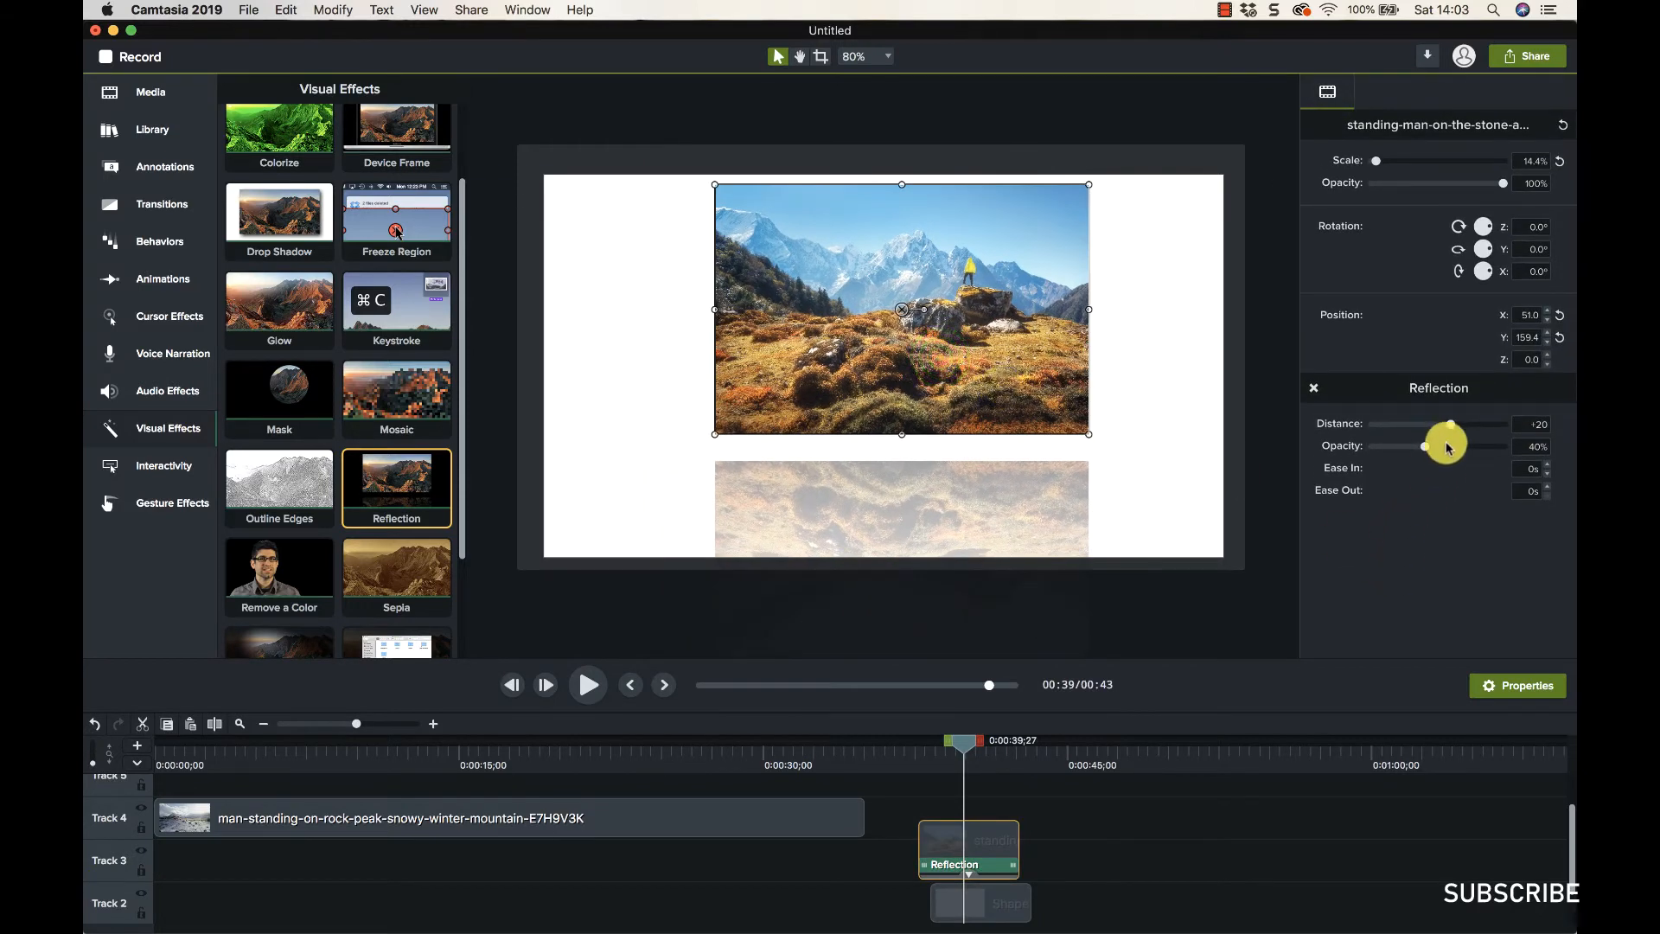
{"action": "left_click_drag", "start_coordinate": [1451, 426], "coordinate": [1312, 402]}
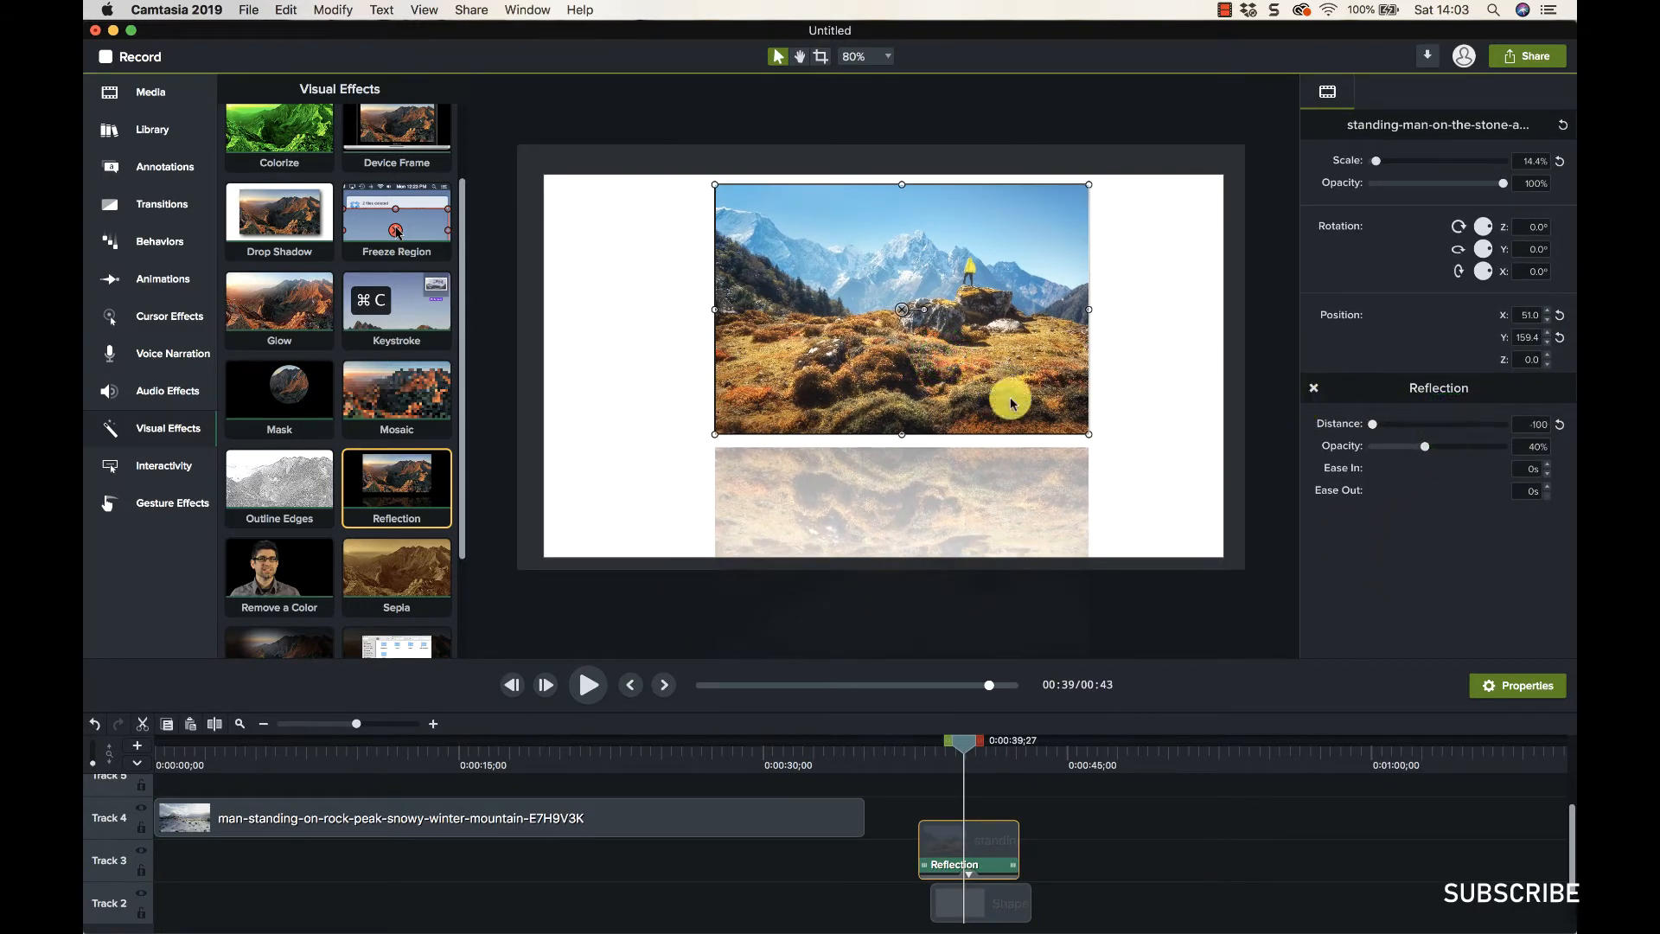
Resize the standing-man image to about 11.1% at X -71.1, Y 231, and lower its Reflection opacity to 36%
{"action": "left_click_drag", "start_coordinate": [903, 437], "coordinate": [906, 378]}
{"action": "left_click_drag", "start_coordinate": [912, 361], "coordinate": [919, 398]}
{"action": "left_click_drag", "start_coordinate": [1089, 187], "coordinate": [1012, 274]}
{"action": "left_click_drag", "start_coordinate": [913, 359], "coordinate": [923, 282]}
{"action": "mouse_move", "coordinate": [1020, 195]}
{"action": "left_mouse_down"}
{"action": "mouse_move", "coordinate": [926, 211]}
{"action": "mouse_move", "coordinate": [993, 211]}
{"action": "left_mouse_up"}
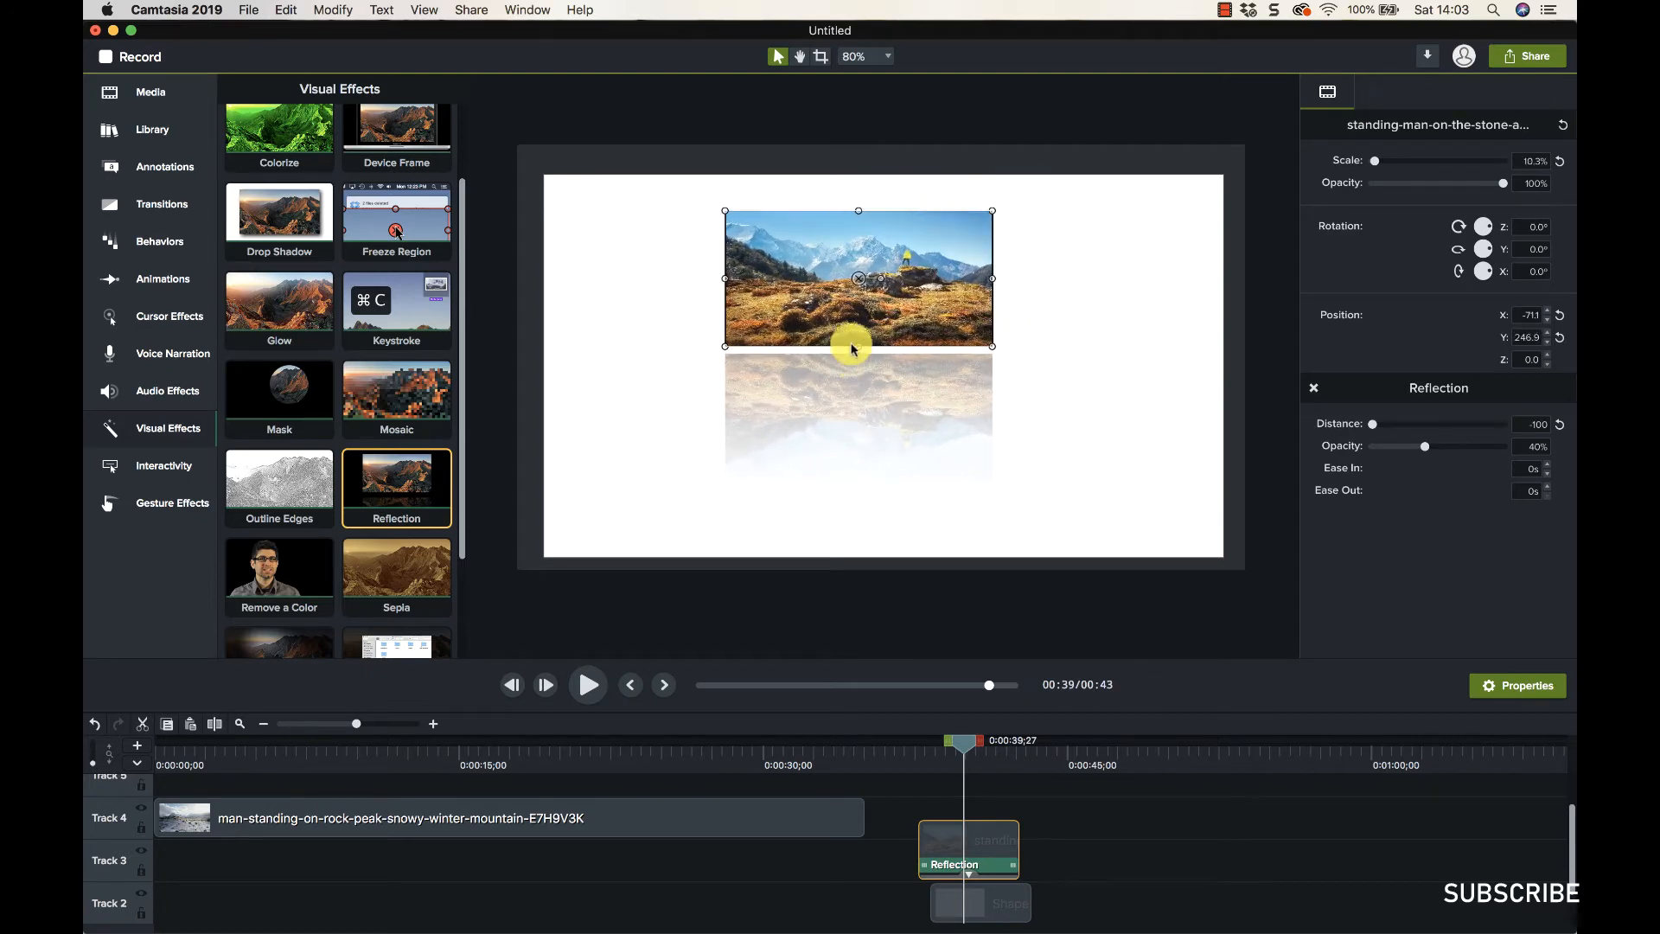
{"action": "left_click_drag", "start_coordinate": [856, 346], "coordinate": [859, 362]}
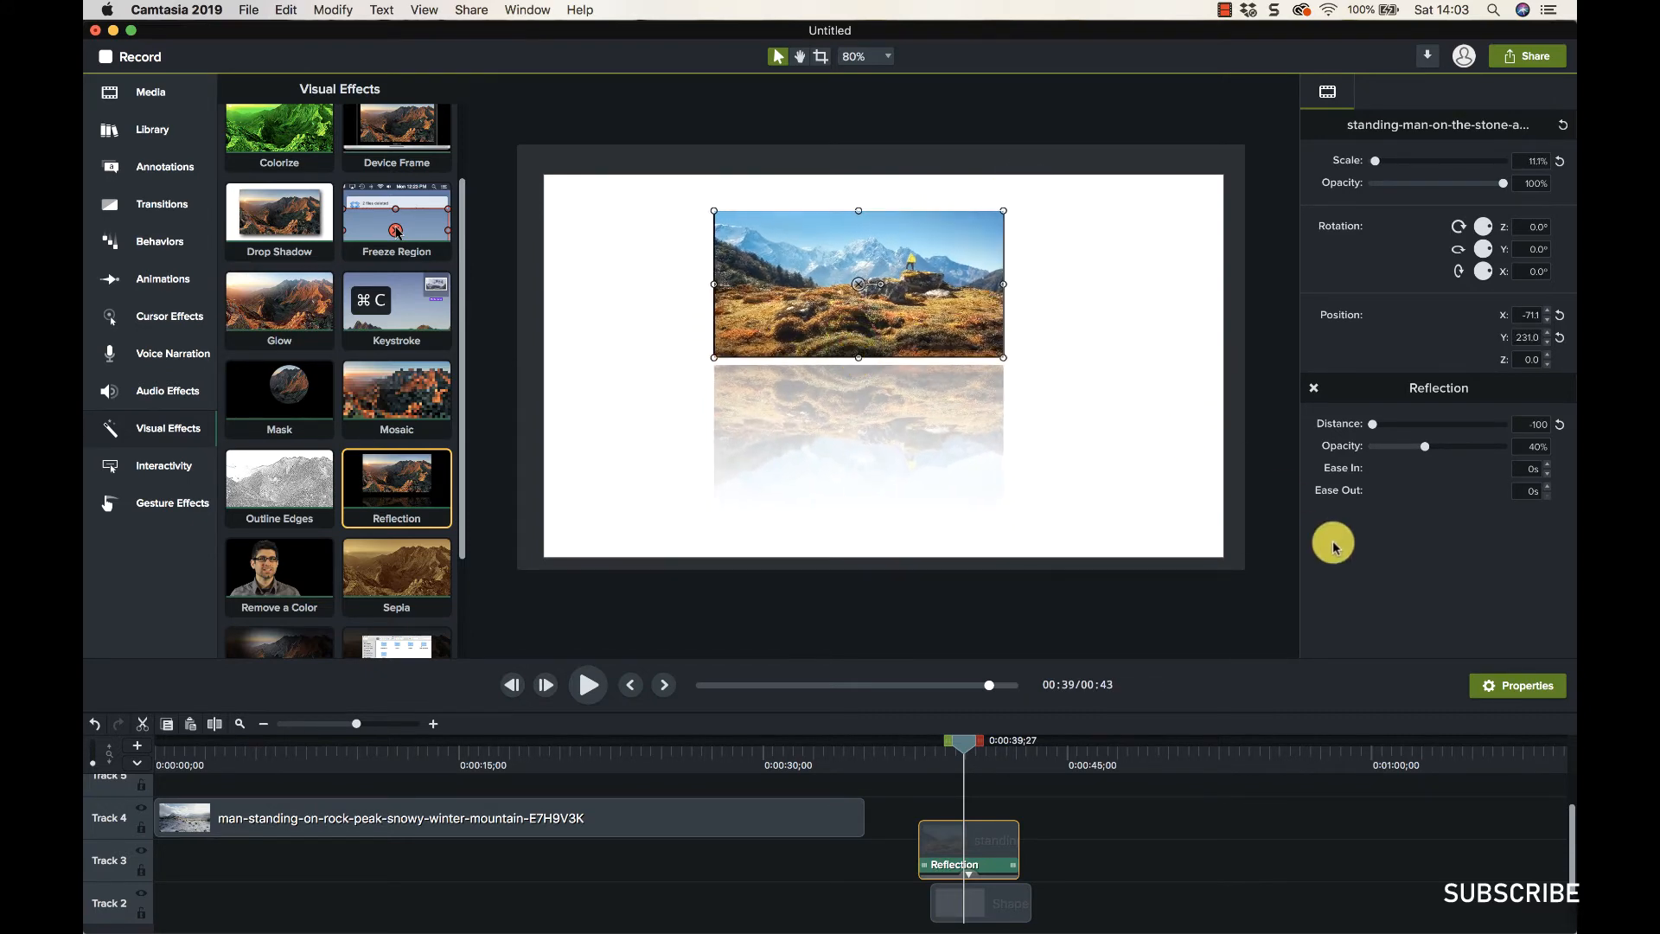
{"action": "left_click_drag", "start_coordinate": [1425, 450], "coordinate": [1334, 415]}
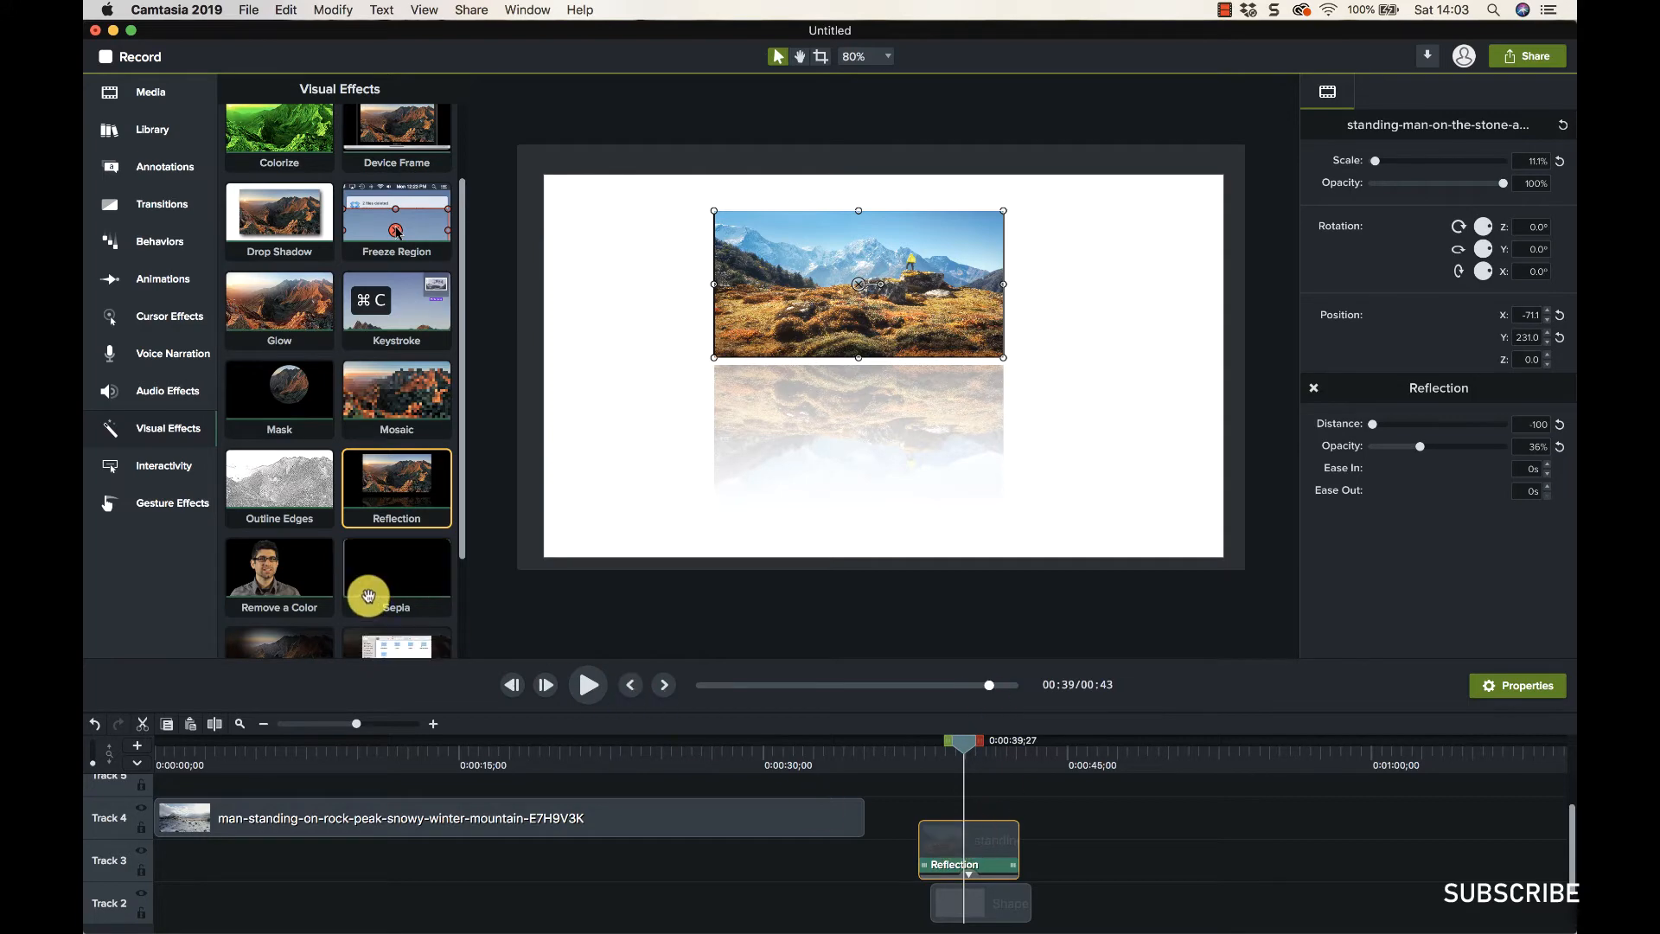
Place the playhead at 0:00:19;24 and apply the Sepia effect to the mountain clip on Track 4
{"action": "scroll", "coordinate": [350, 583], "scroll_direction": "down", "scroll_amount": 2}
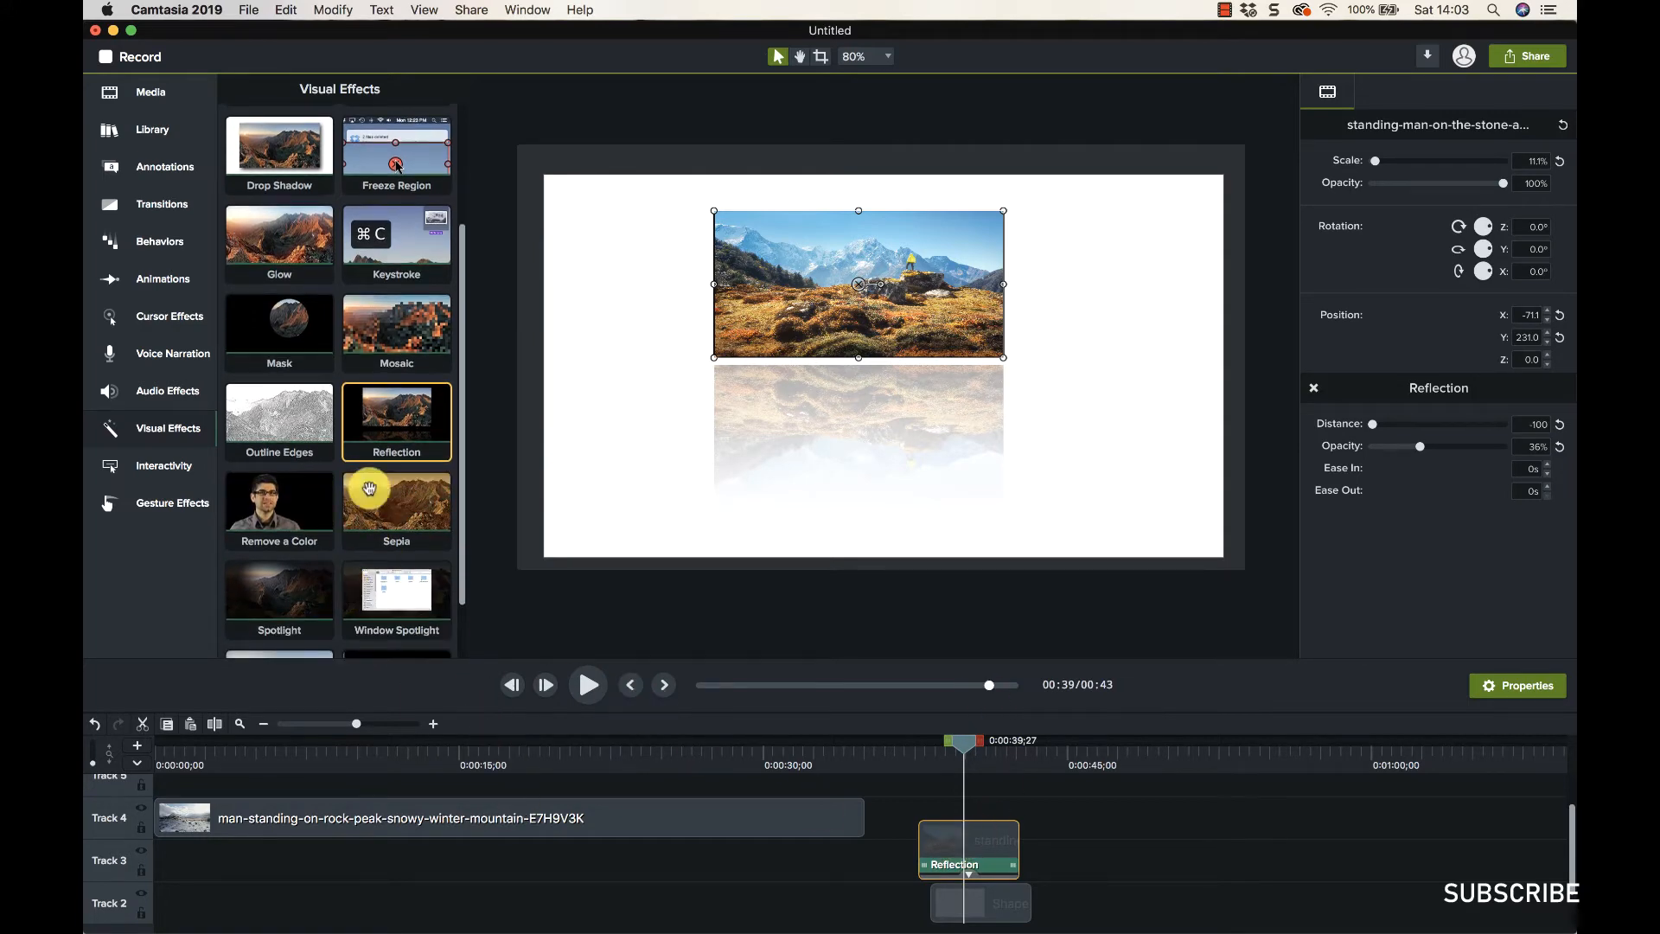
{"action": "left_click", "coordinate": [555, 739]}
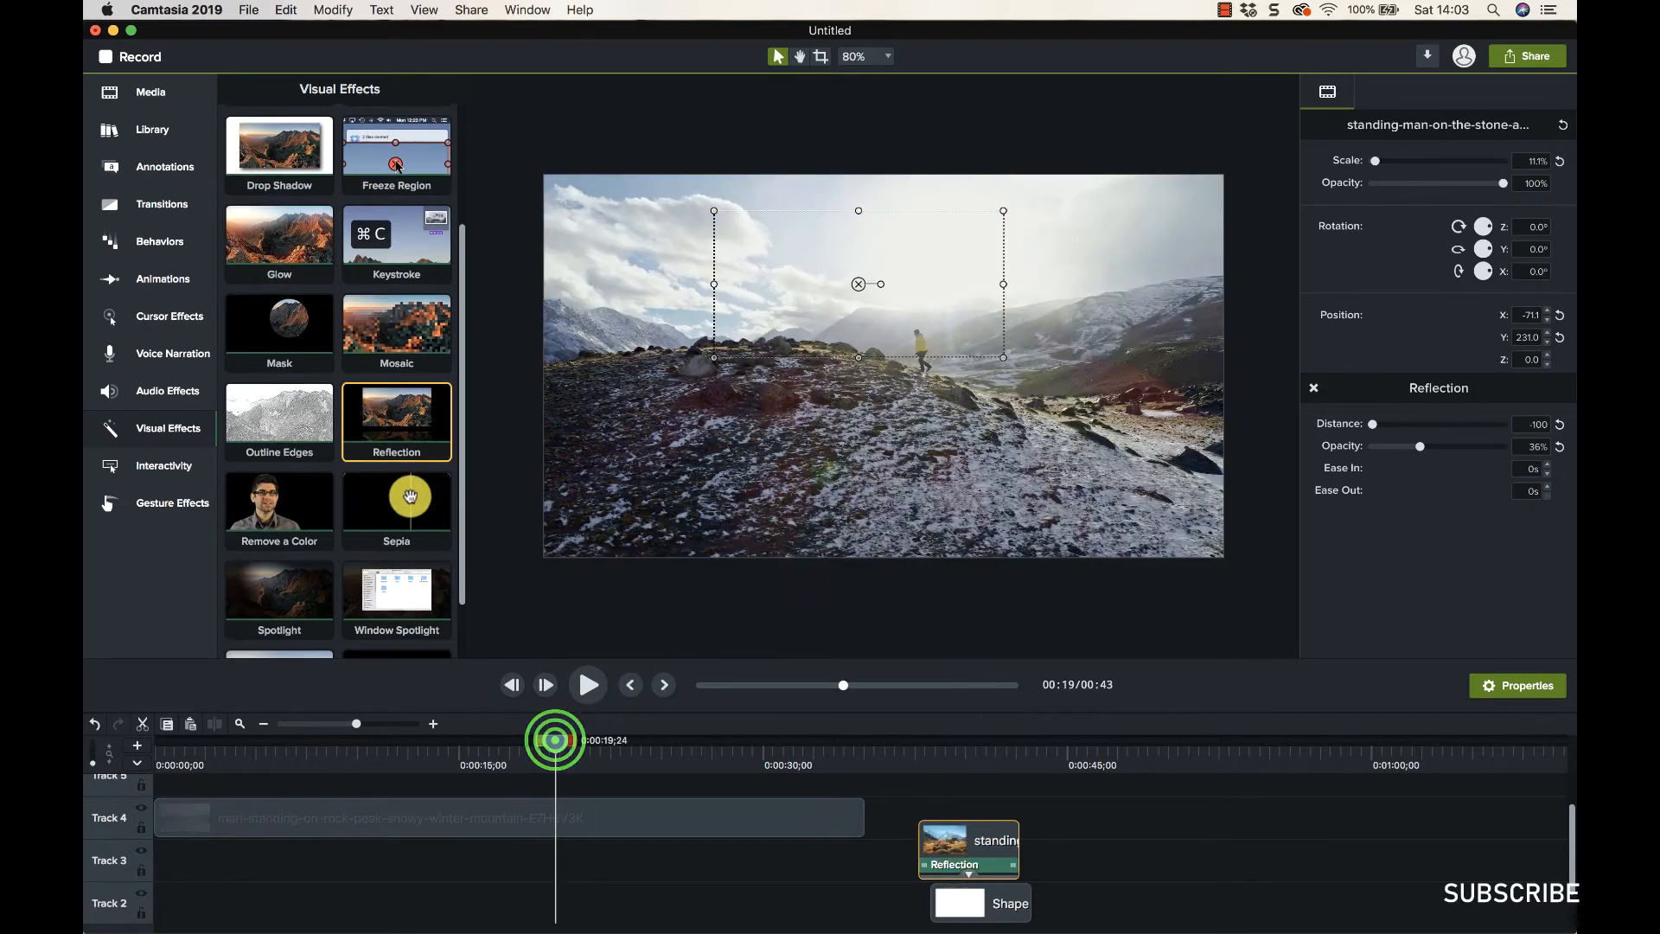
{"action": "left_click_drag", "start_coordinate": [408, 502], "coordinate": [474, 820]}
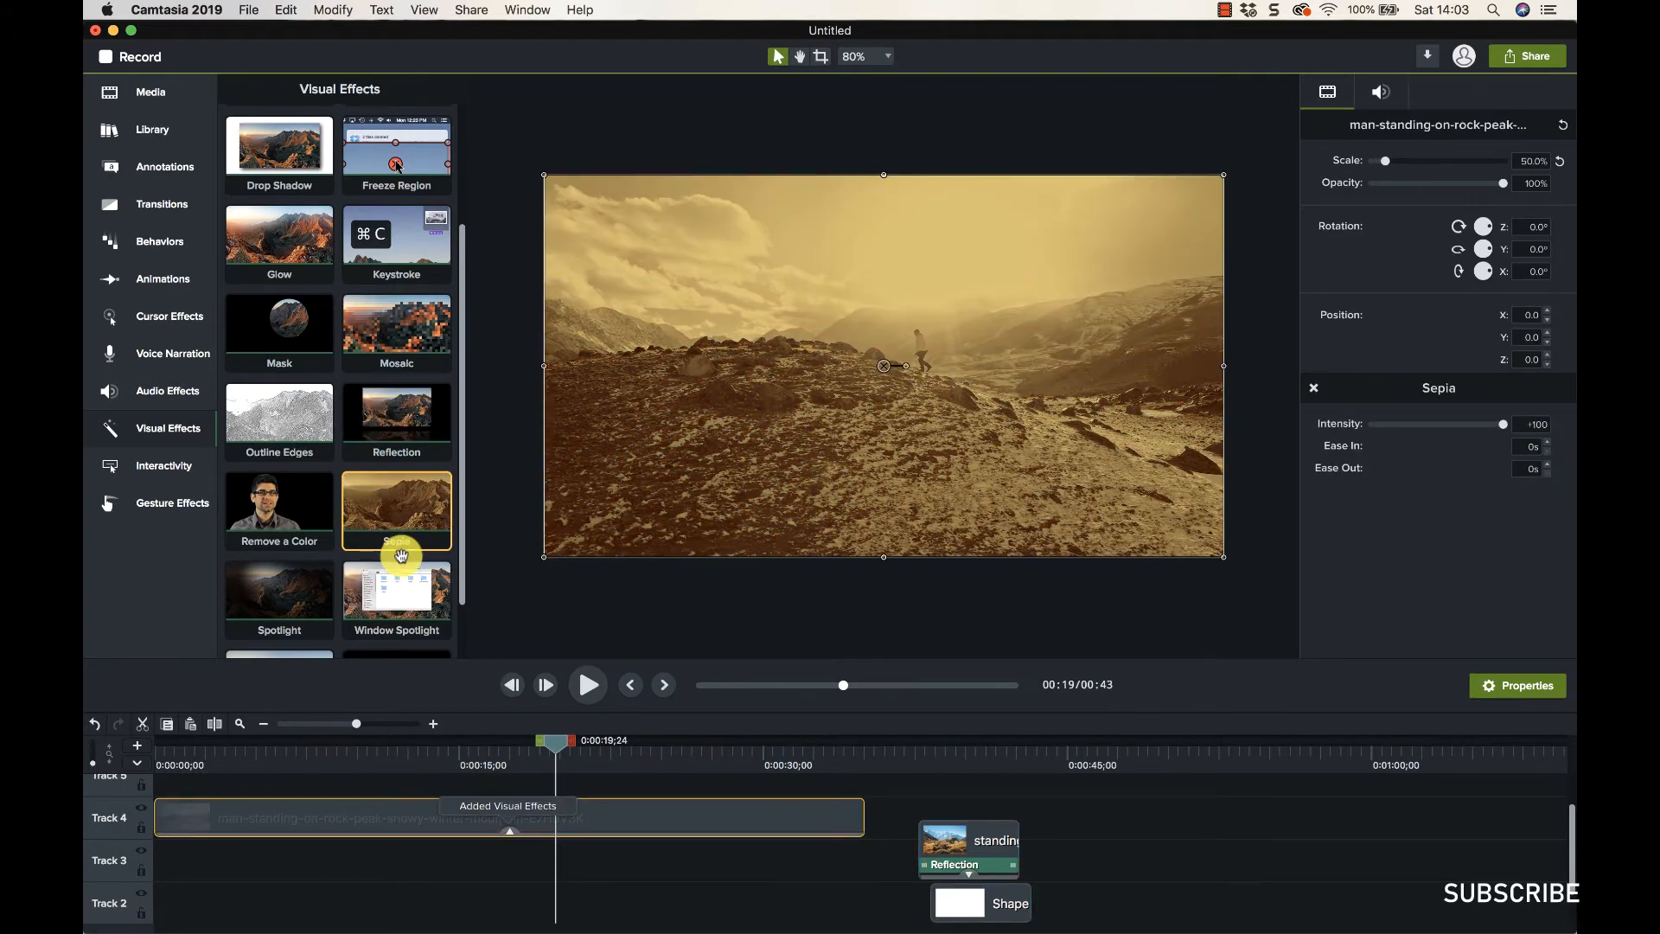
Remove the Sepia effect from the mountain clip on Track 4
{"action": "scroll", "coordinate": [402, 555], "scroll_direction": "down", "scroll_amount": 2}
{"action": "left_click", "coordinate": [510, 832]}
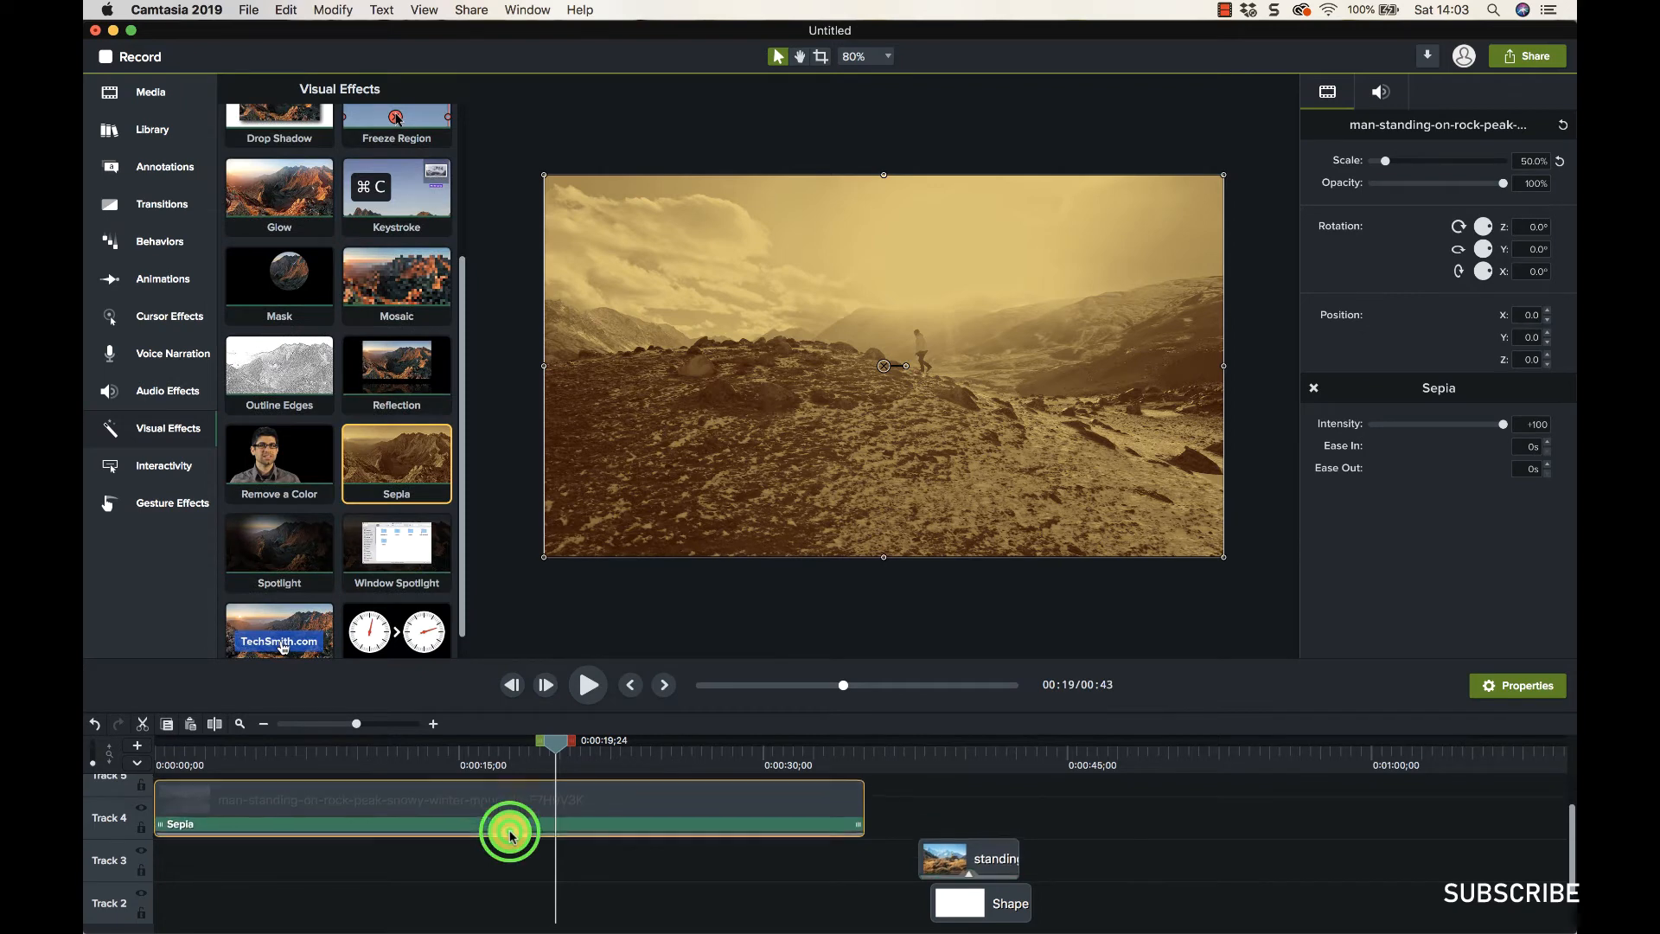
{"action": "left_click", "coordinate": [467, 823]}
{"action": "right_click", "coordinate": [473, 821]}
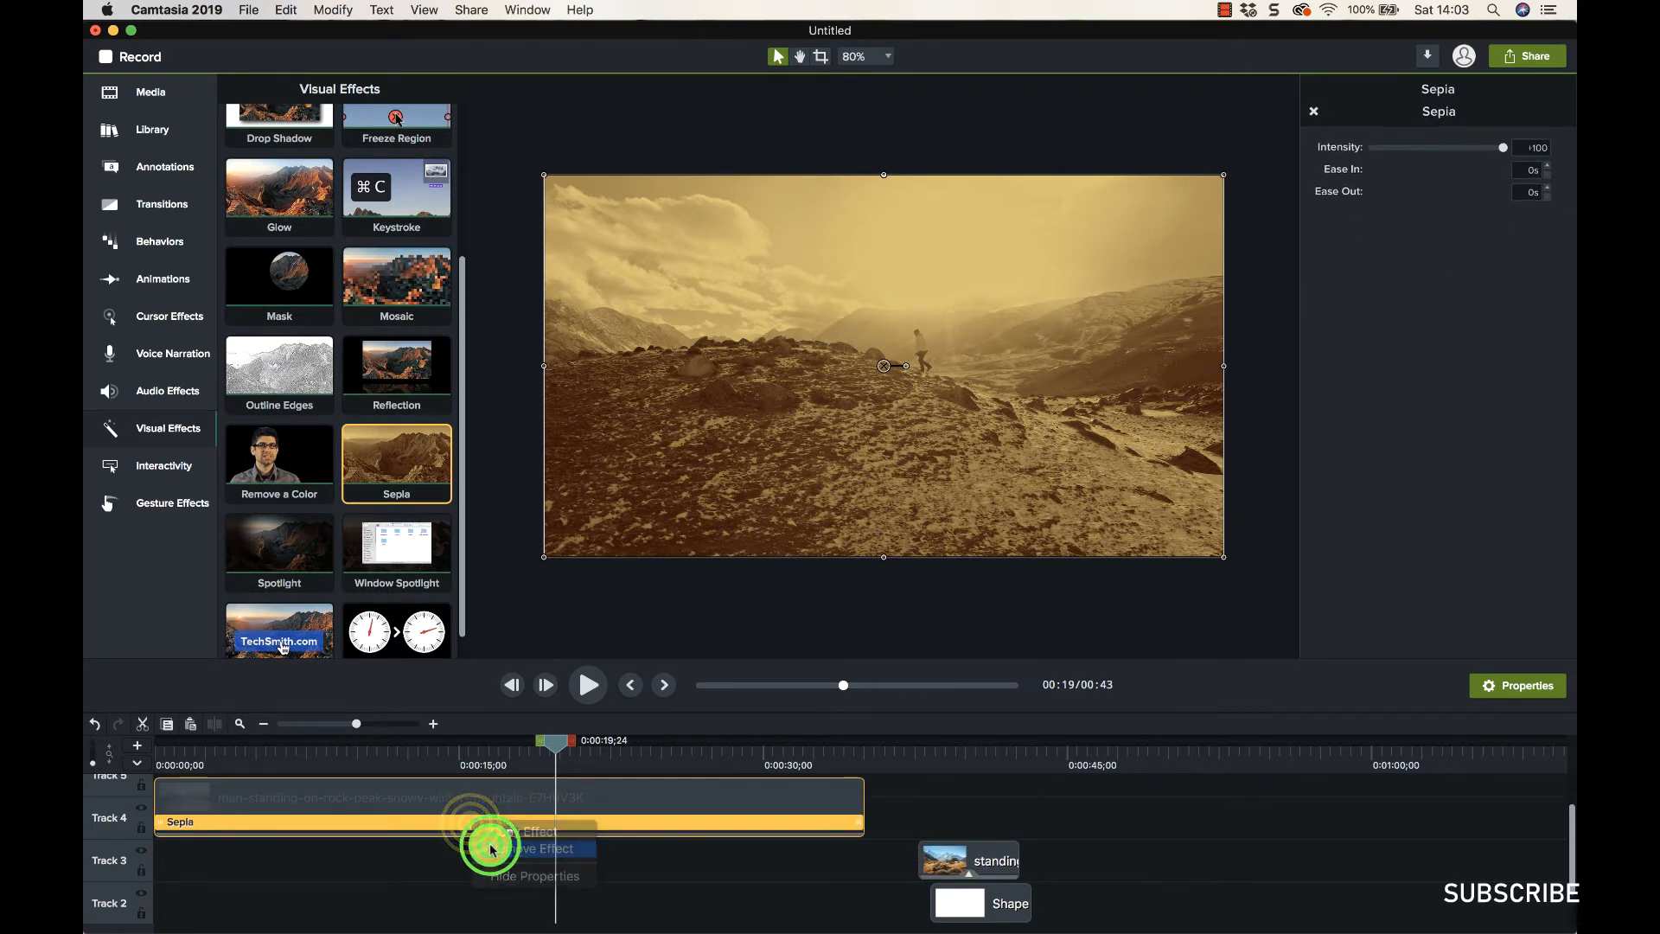
{"action": "left_click", "coordinate": [490, 848]}
Apply the Spotlight effect to the mountain clip on Track 4, aiming it from the upper-left clouds at the walking man with Focus 10
{"action": "left_click_drag", "start_coordinate": [263, 549], "coordinate": [413, 818]}
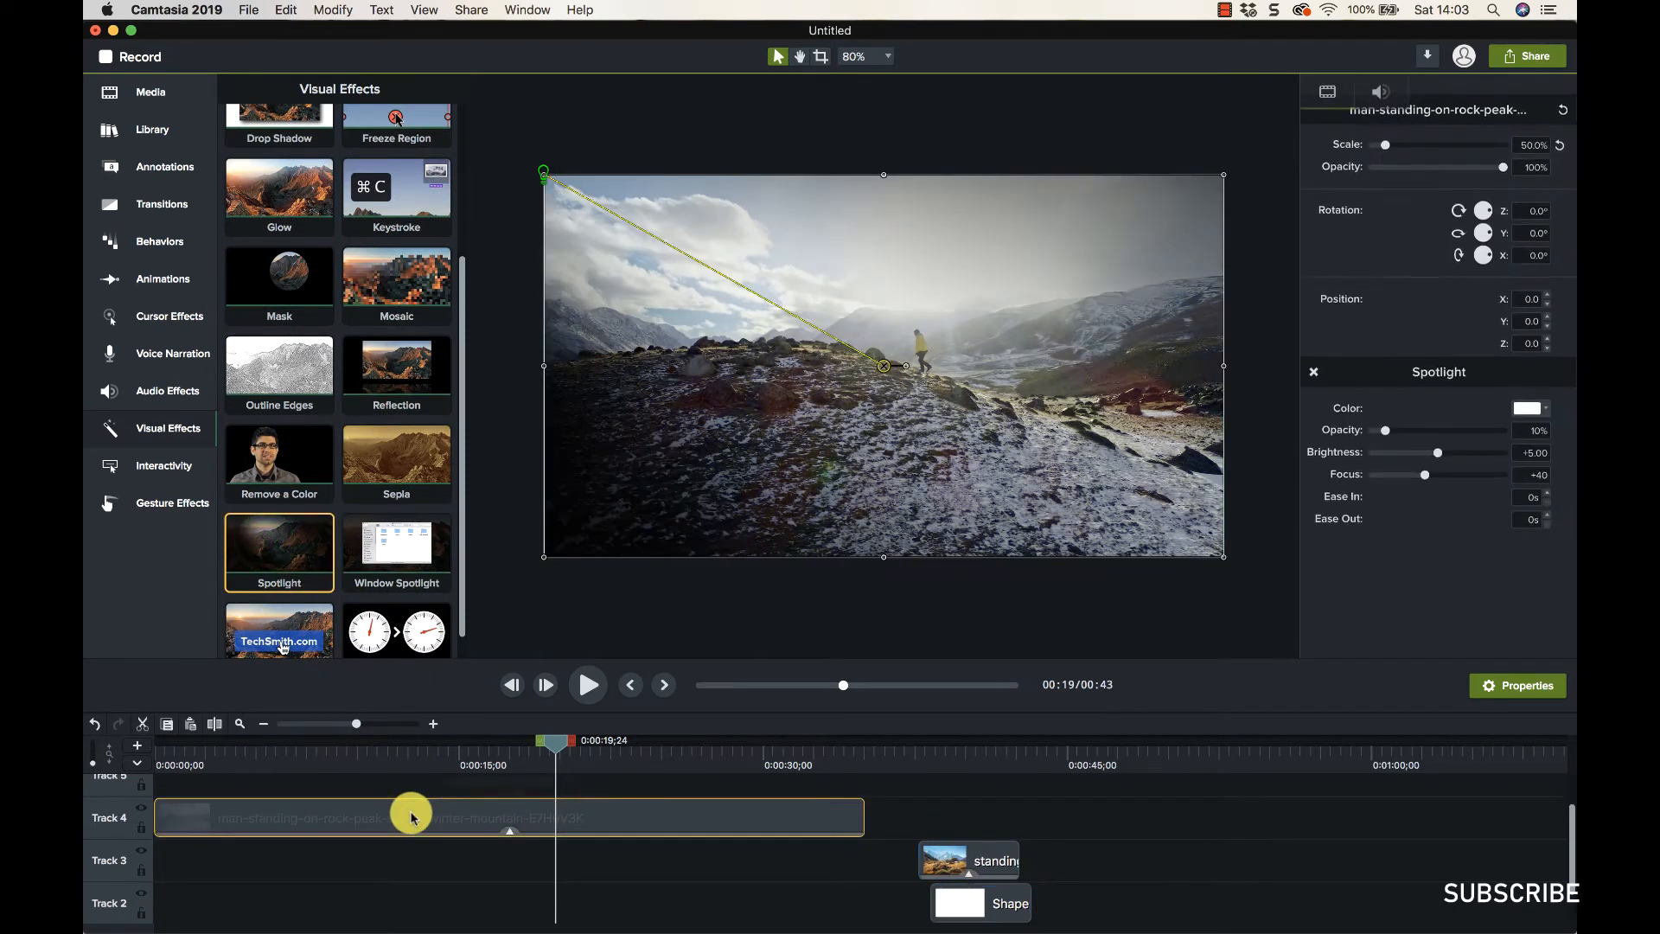
{"action": "left_click_drag", "start_coordinate": [544, 171], "coordinate": [643, 250]}
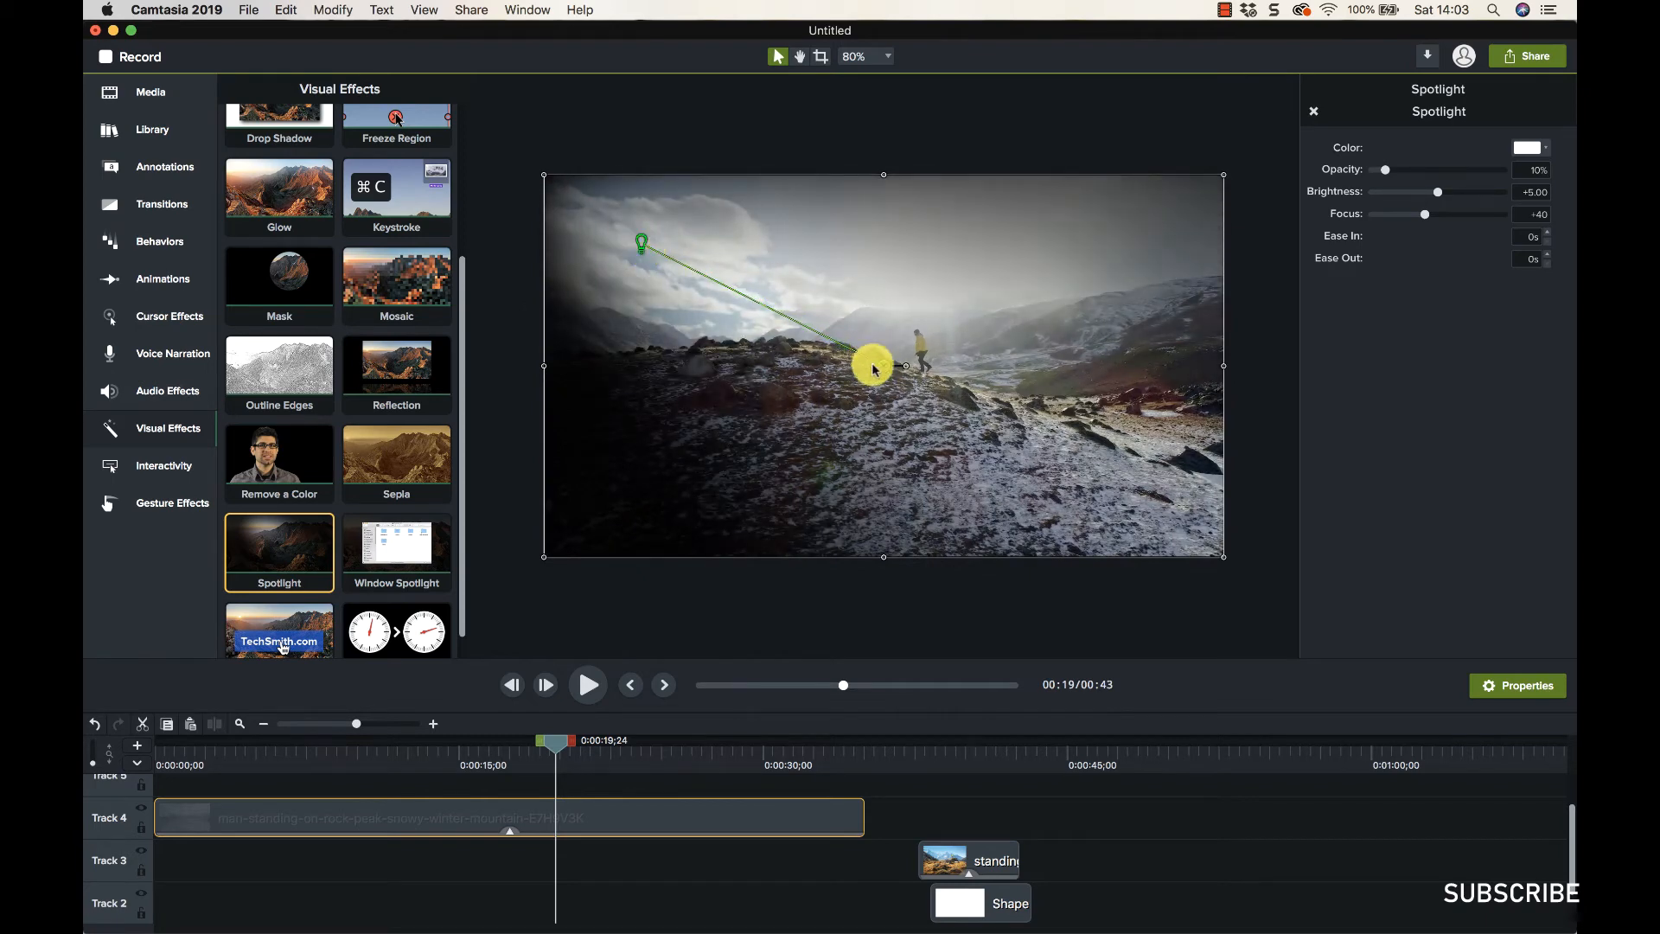
{"action": "left_click_drag", "start_coordinate": [882, 369], "coordinate": [852, 347]}
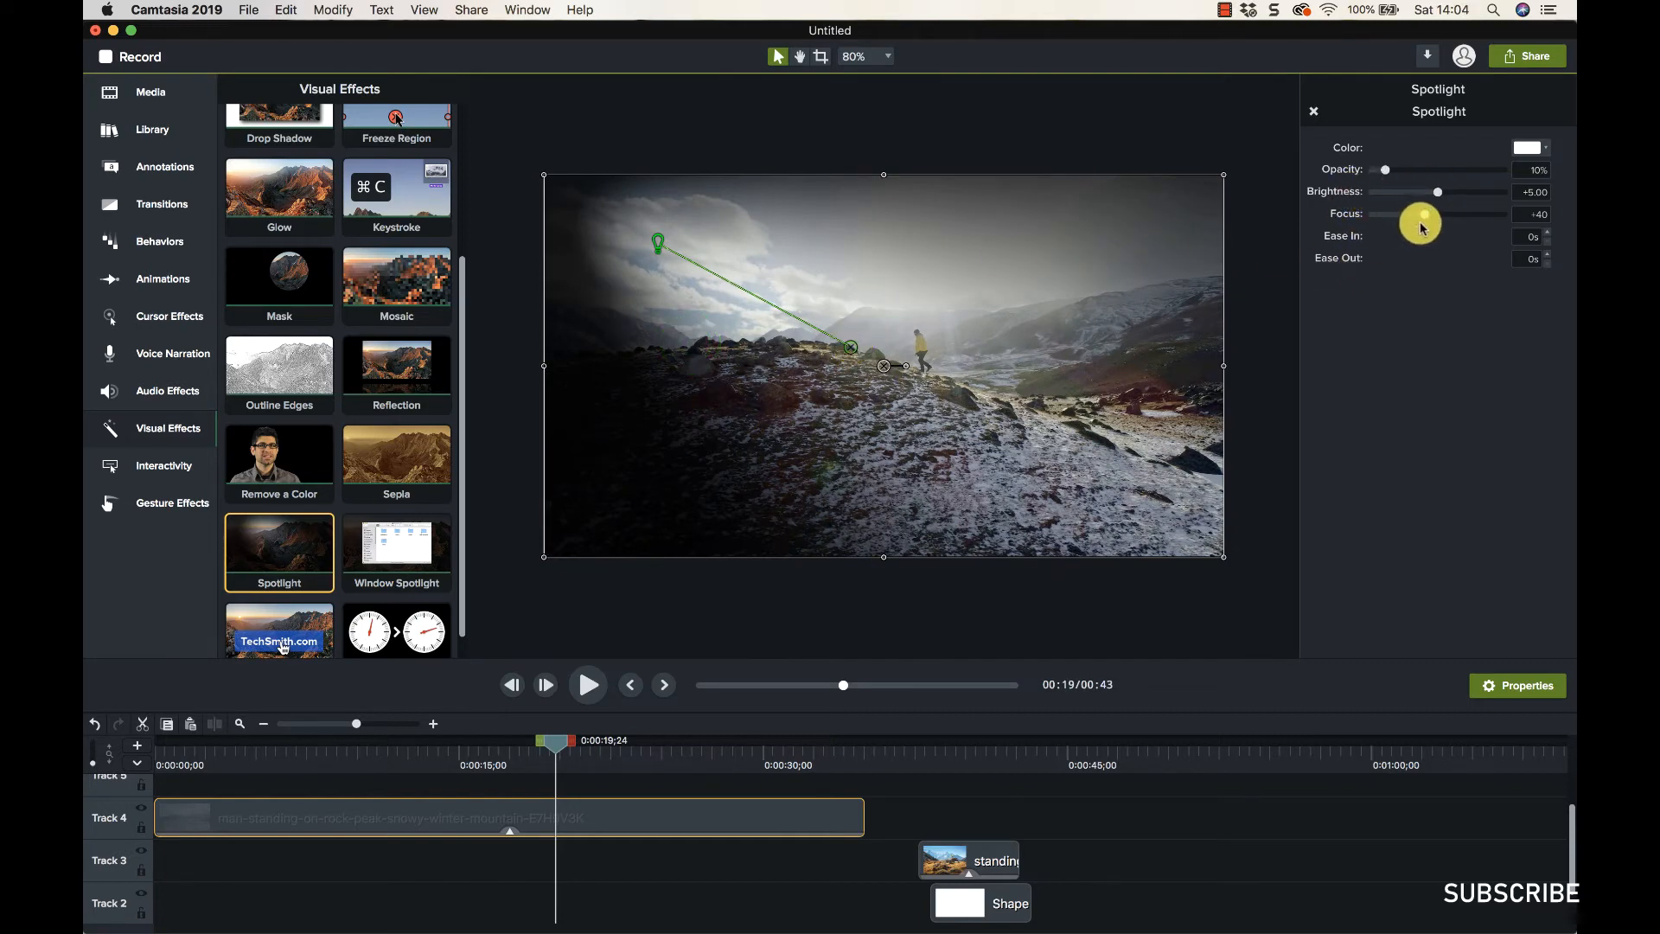
{"action": "left_click_drag", "start_coordinate": [1425, 218], "coordinate": [1387, 216]}
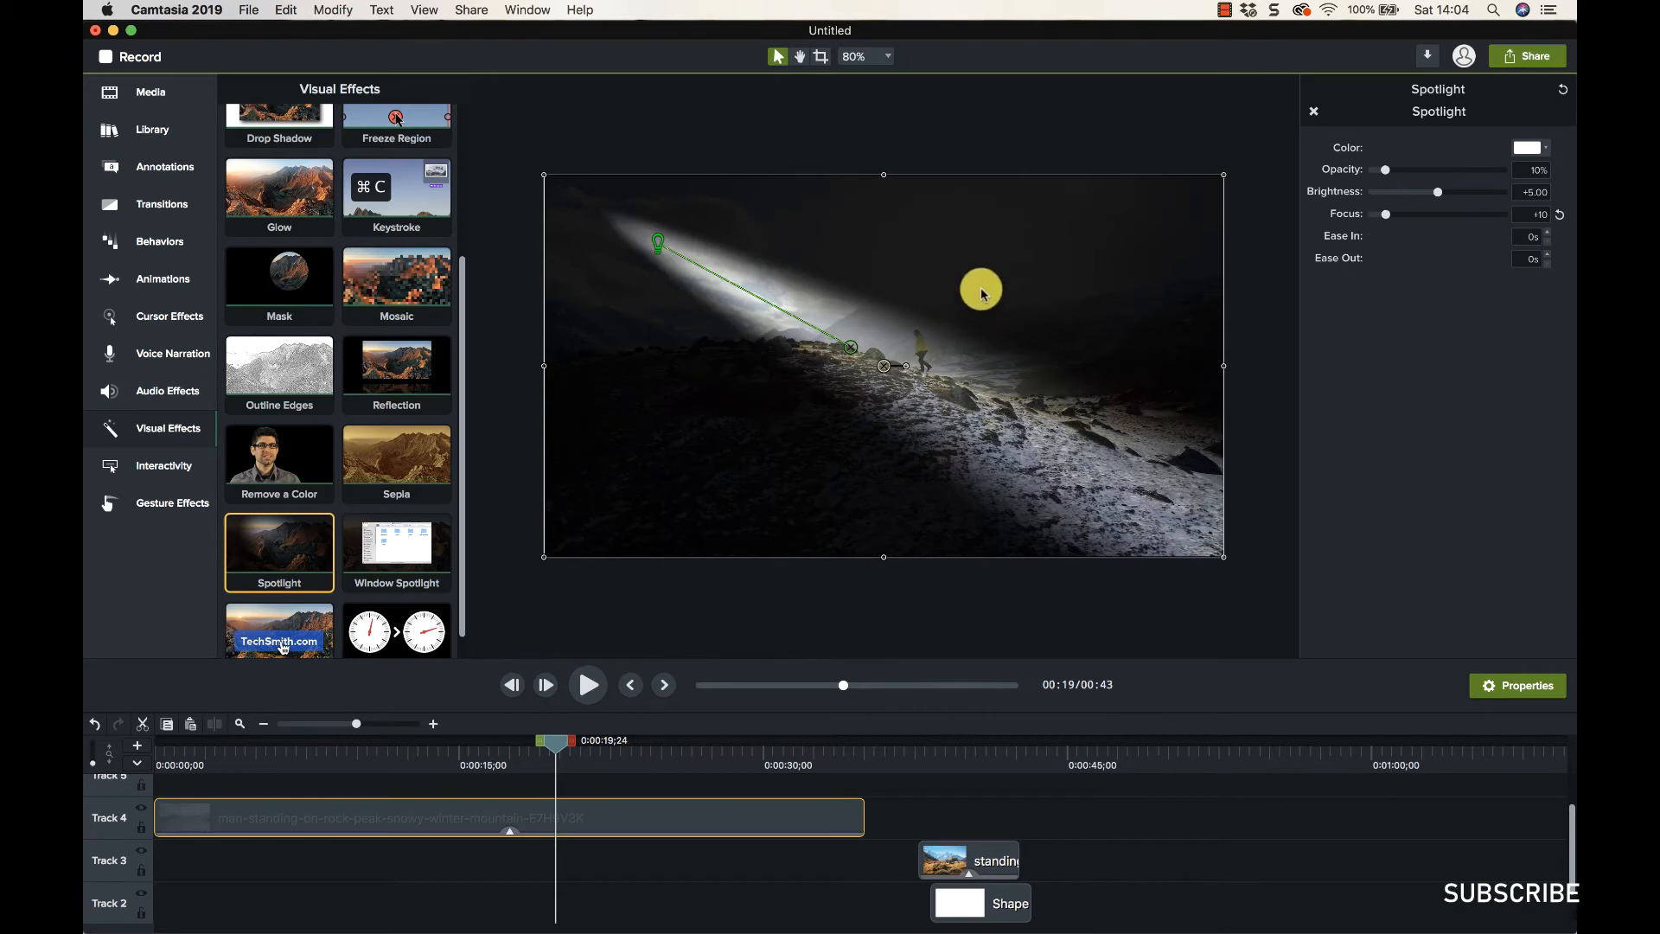
{"action": "left_click_drag", "start_coordinate": [850, 347], "coordinate": [939, 361]}
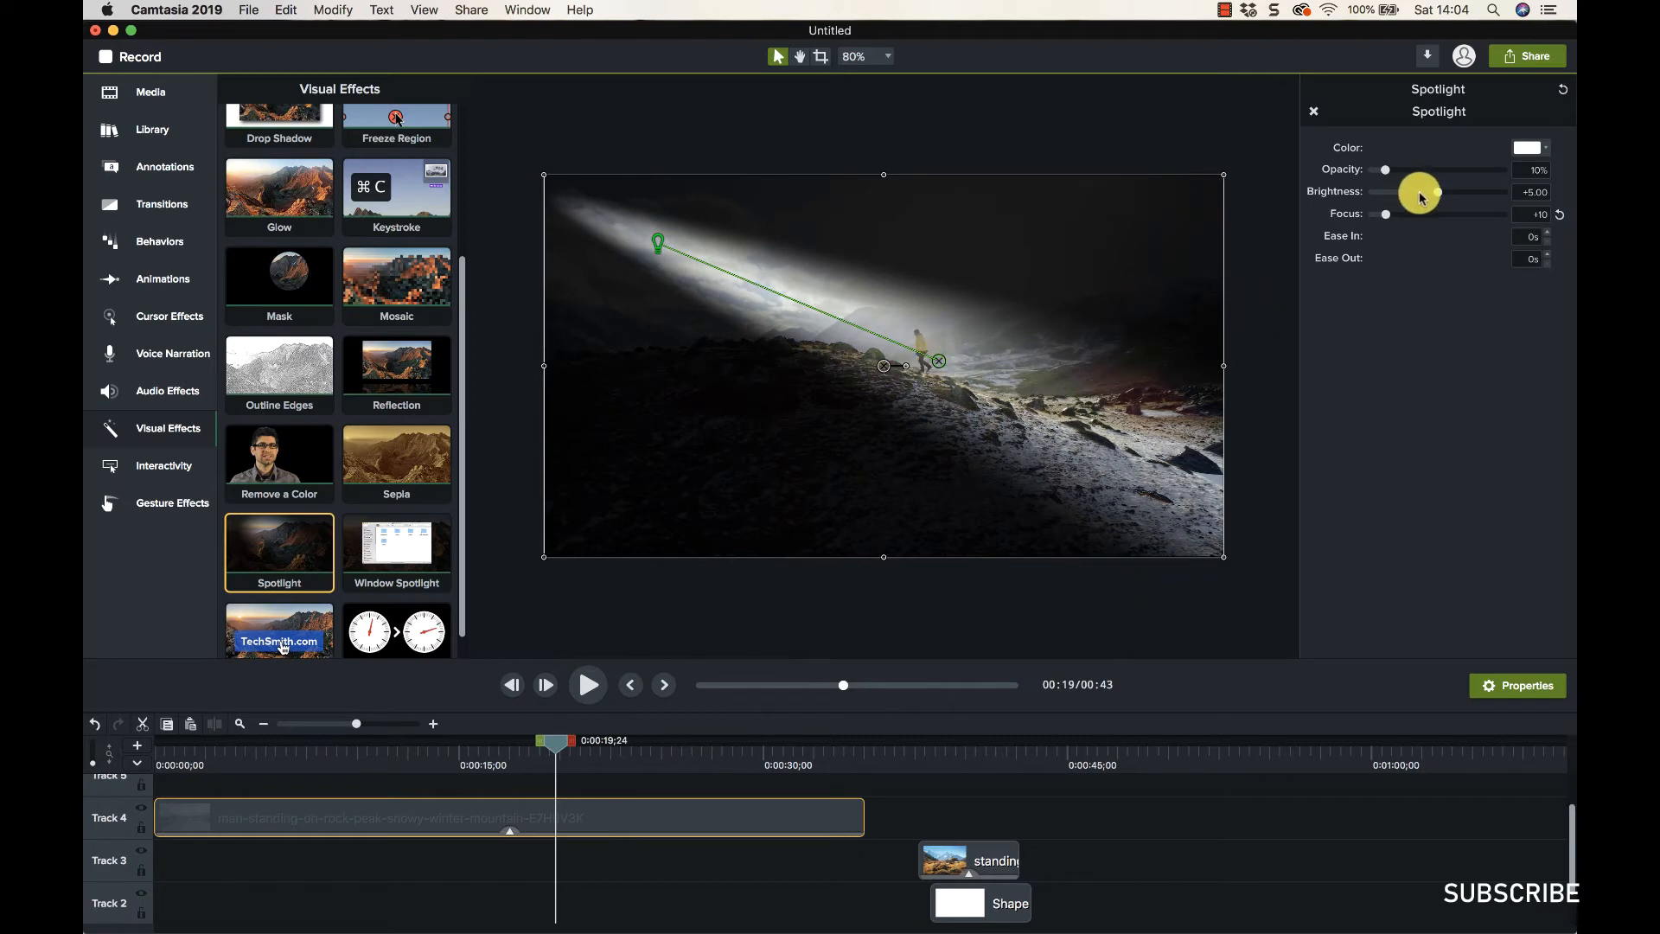
Set the Spotlight's focus to 24 and opacity to 7%, and change its color to red
{"action": "left_click_drag", "start_coordinate": [1389, 215], "coordinate": [1380, 169]}
{"action": "left_click", "coordinate": [1535, 154]}
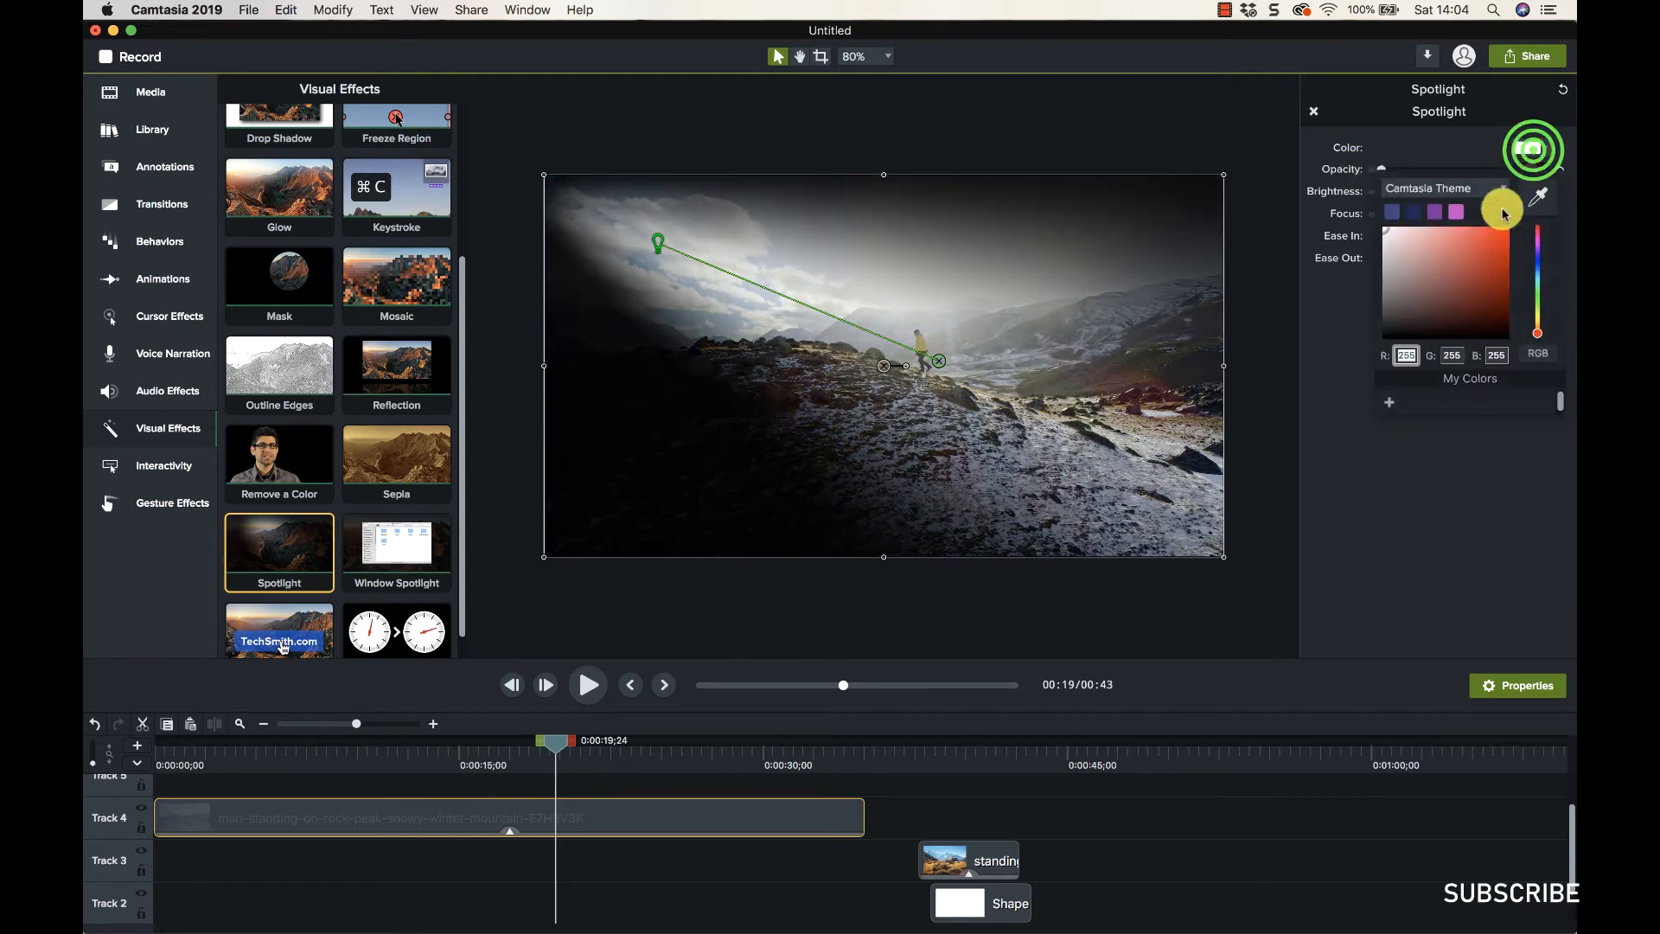
{"action": "left_click", "coordinate": [1480, 245]}
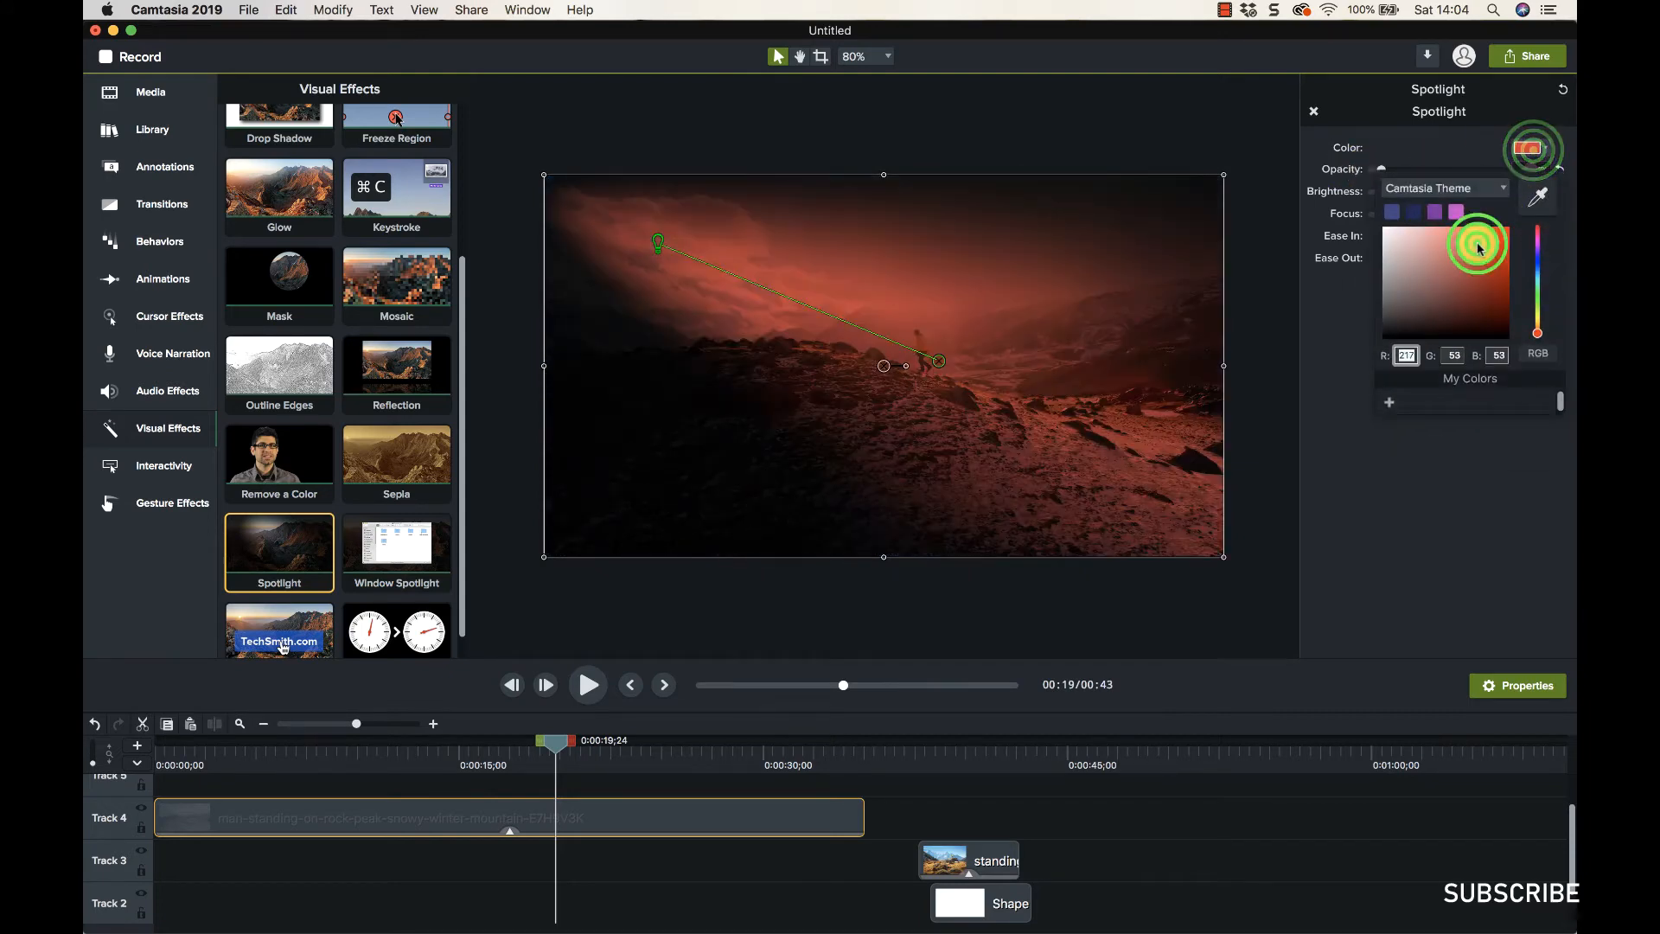
{"action": "left_click", "coordinate": [1438, 527]}
Remove the Spotlight effect from the mountain clip on Track 4
{"action": "left_click", "coordinate": [515, 834]}
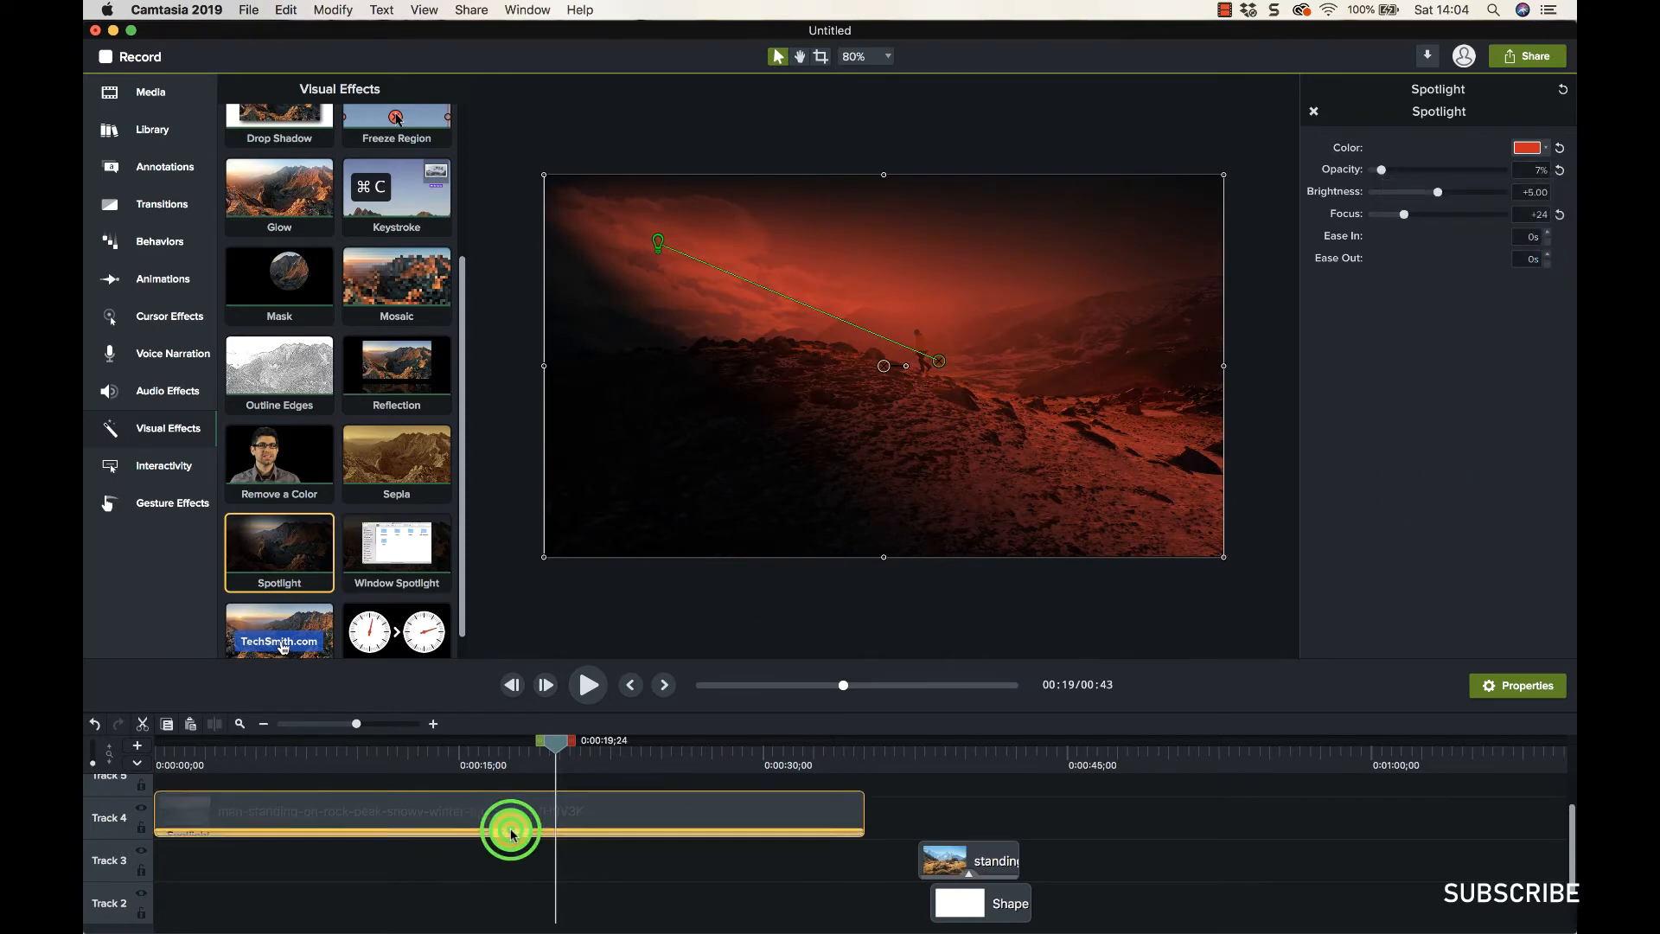
{"action": "right_click", "coordinate": [467, 821]}
{"action": "left_click", "coordinate": [510, 843]}
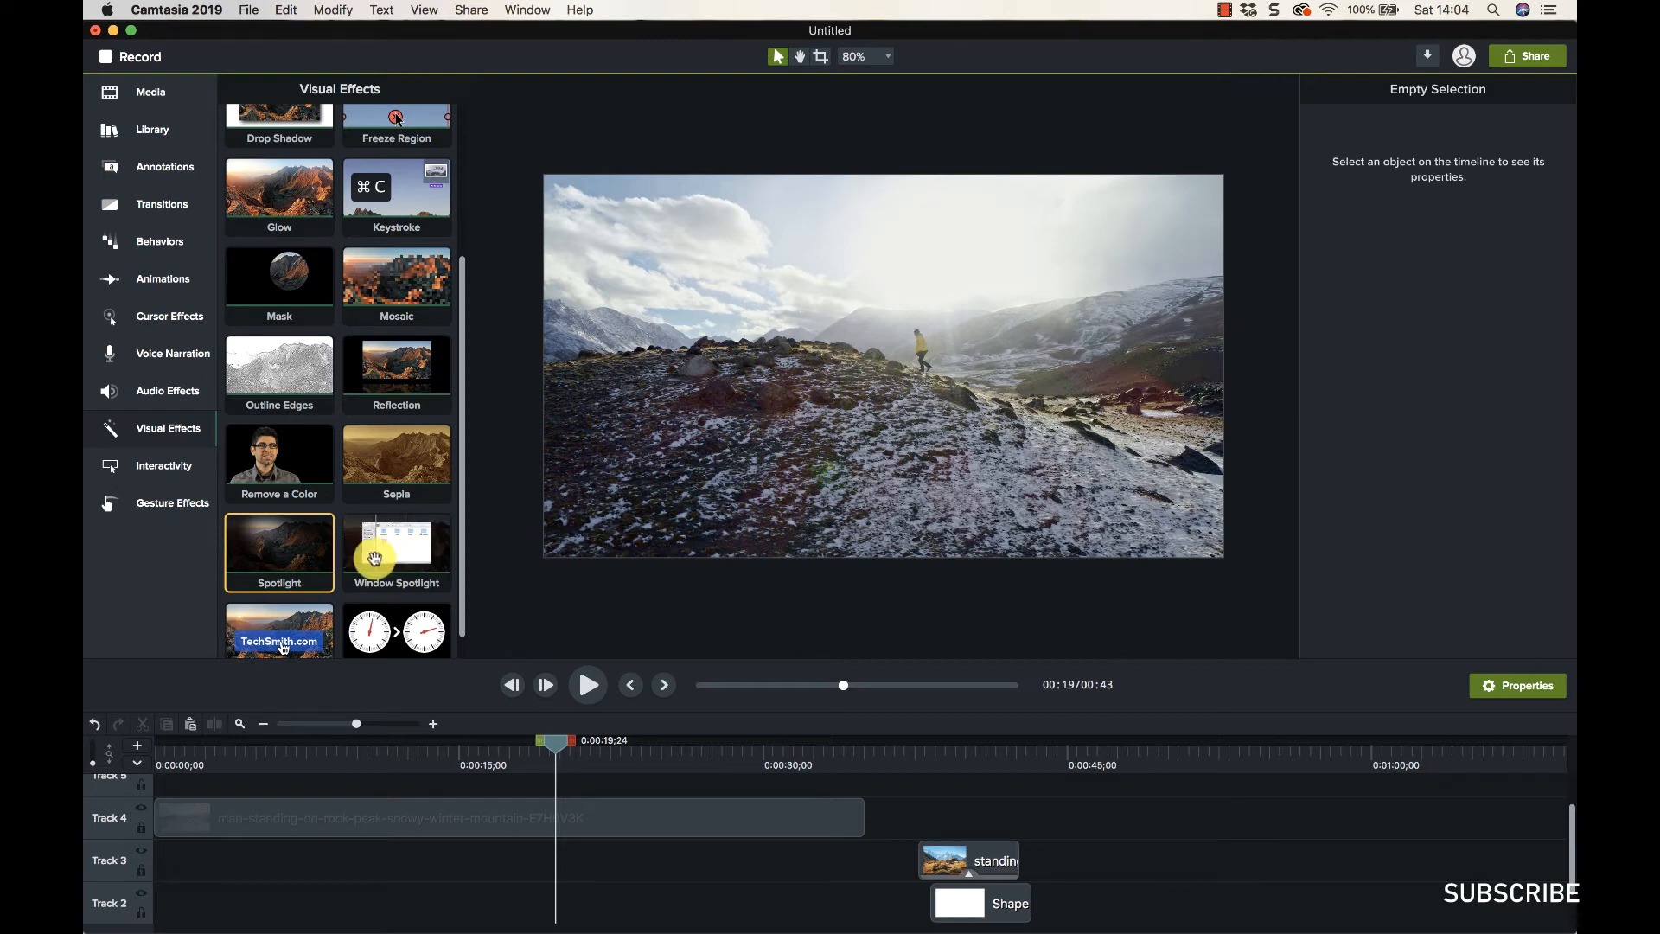
Apply the Interactive Hotspot effect to the mountain clip on Track 4 and remove it again
{"action": "scroll", "coordinate": [338, 381], "scroll_direction": "down", "scroll_amount": 1}
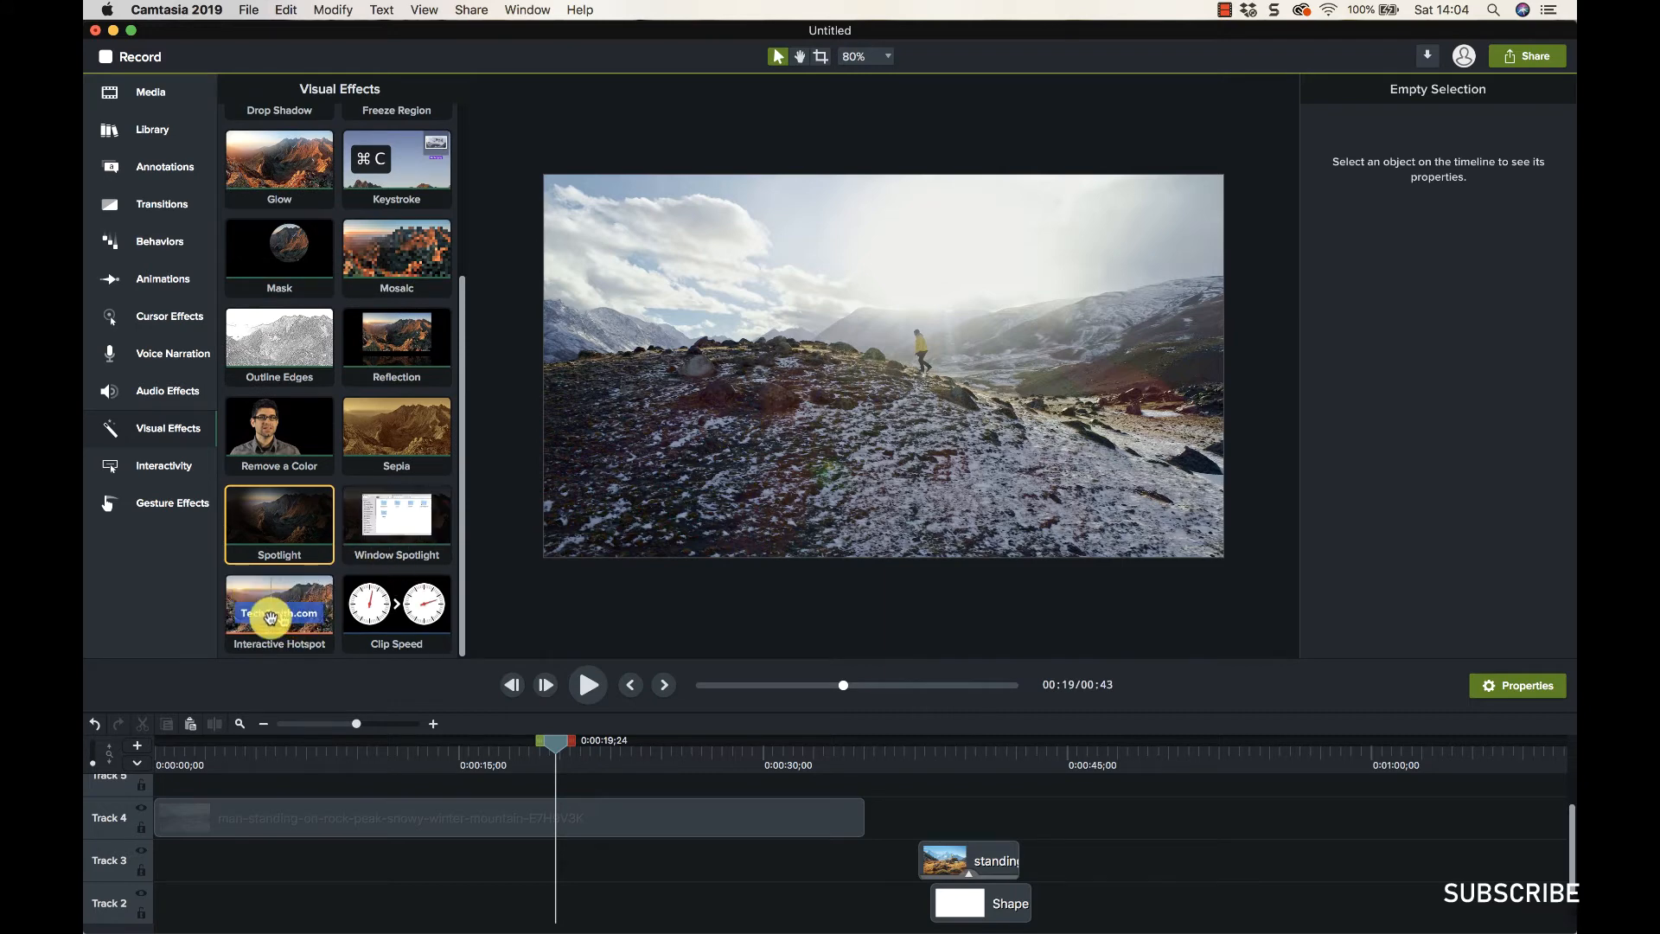
{"action": "left_click_drag", "start_coordinate": [270, 617], "coordinate": [540, 821]}
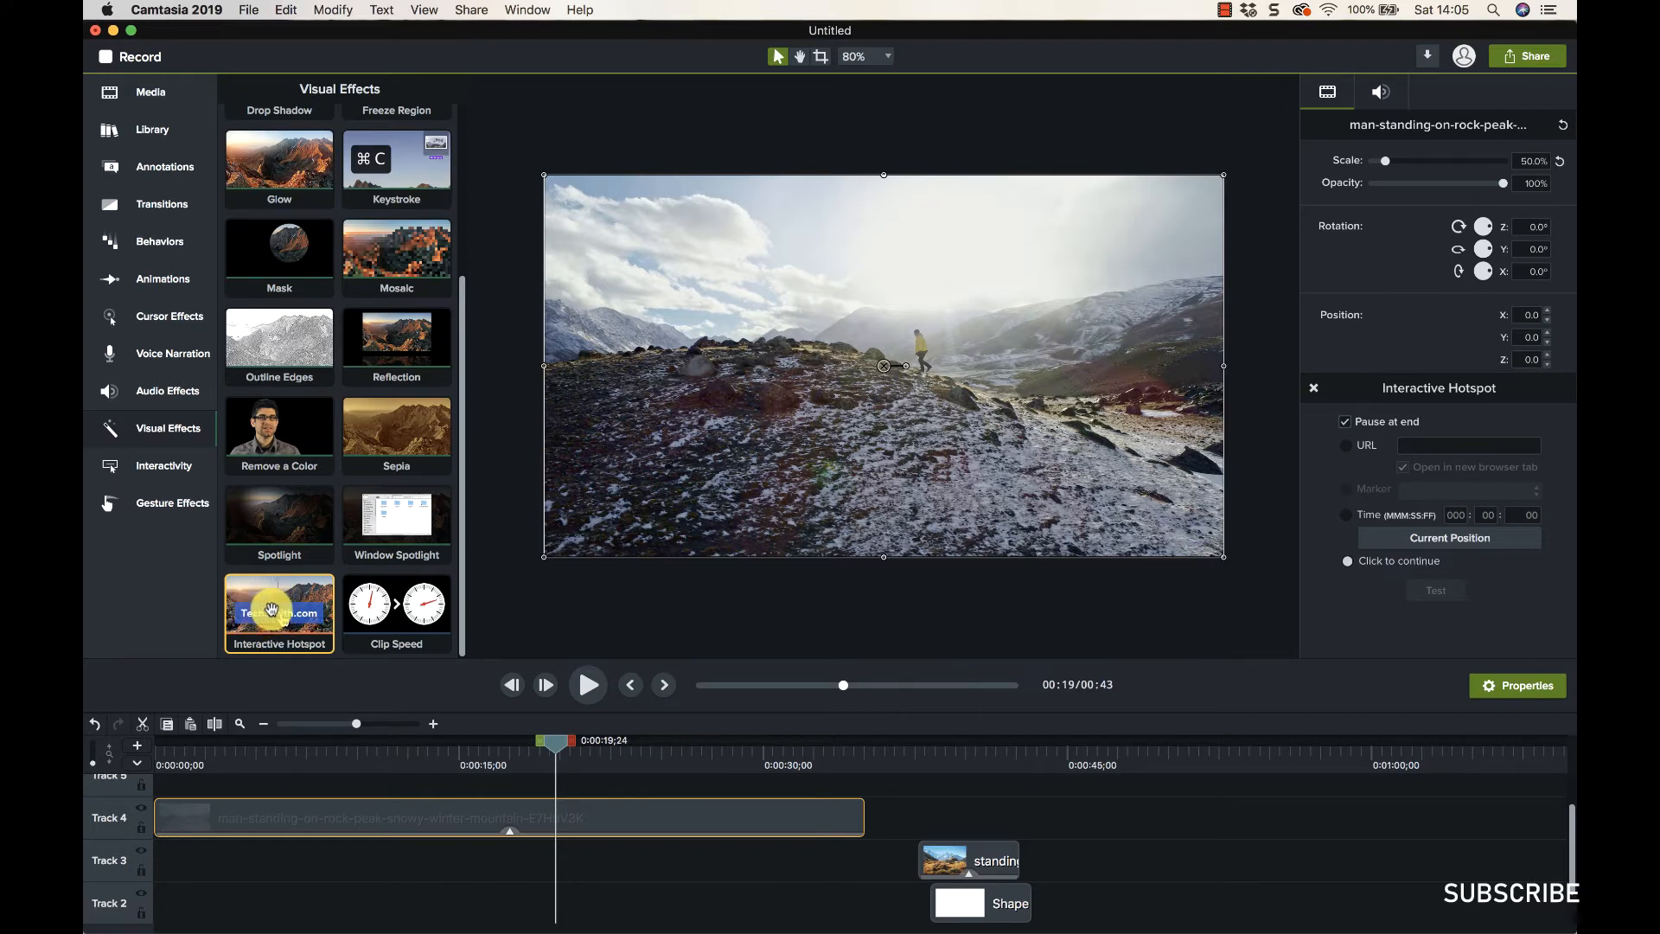
{"action": "left_click_drag", "start_coordinate": [301, 622], "coordinate": [509, 828]}
{"action": "right_click", "coordinate": [472, 821]}
{"action": "left_click", "coordinate": [528, 822]}
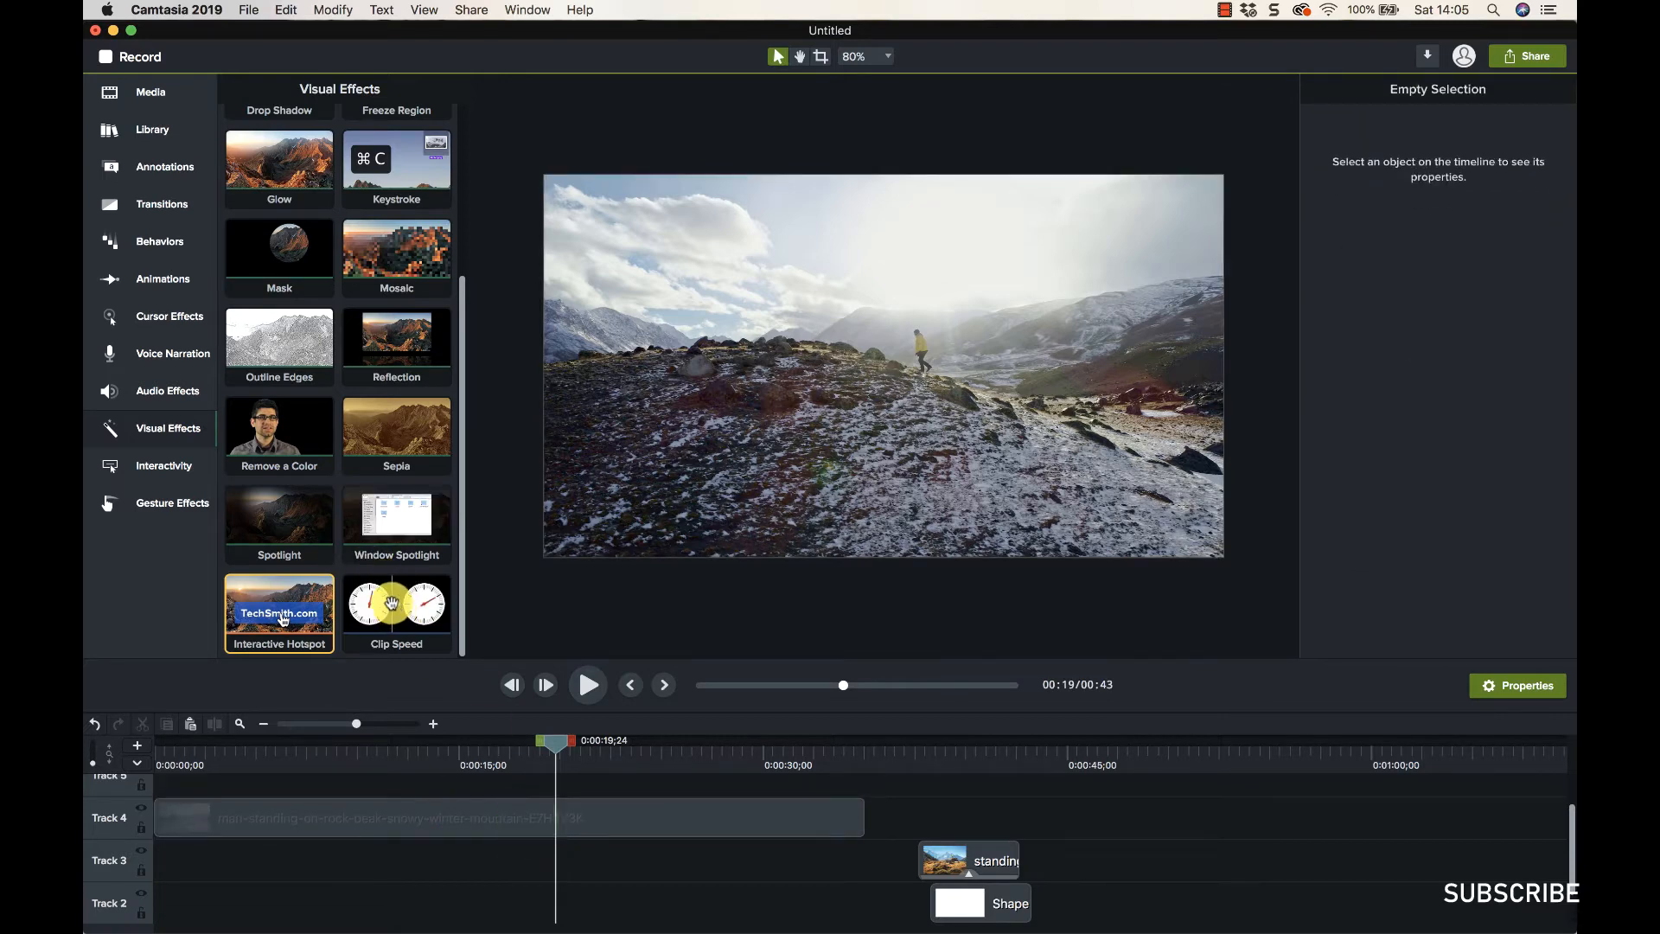
Apply the Clip Speed effect to the mountain clip on Track 4 and set its speed to 10x
{"action": "left_click_drag", "start_coordinate": [392, 603], "coordinate": [511, 837]}
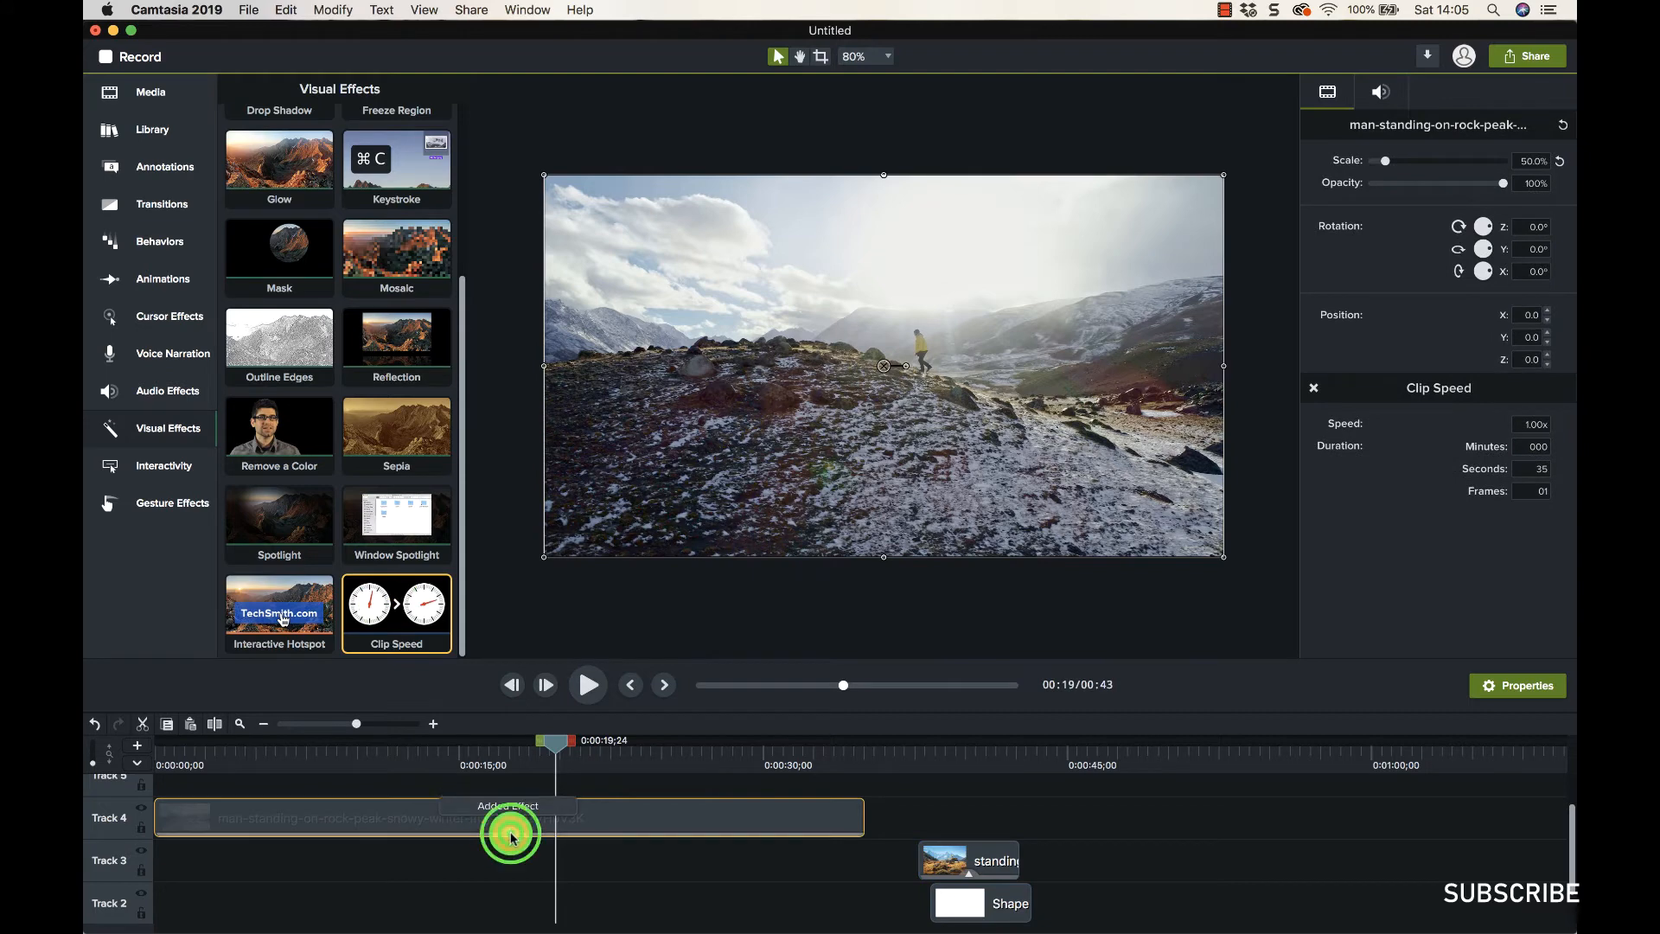
{"action": "left_click", "coordinate": [459, 822]}
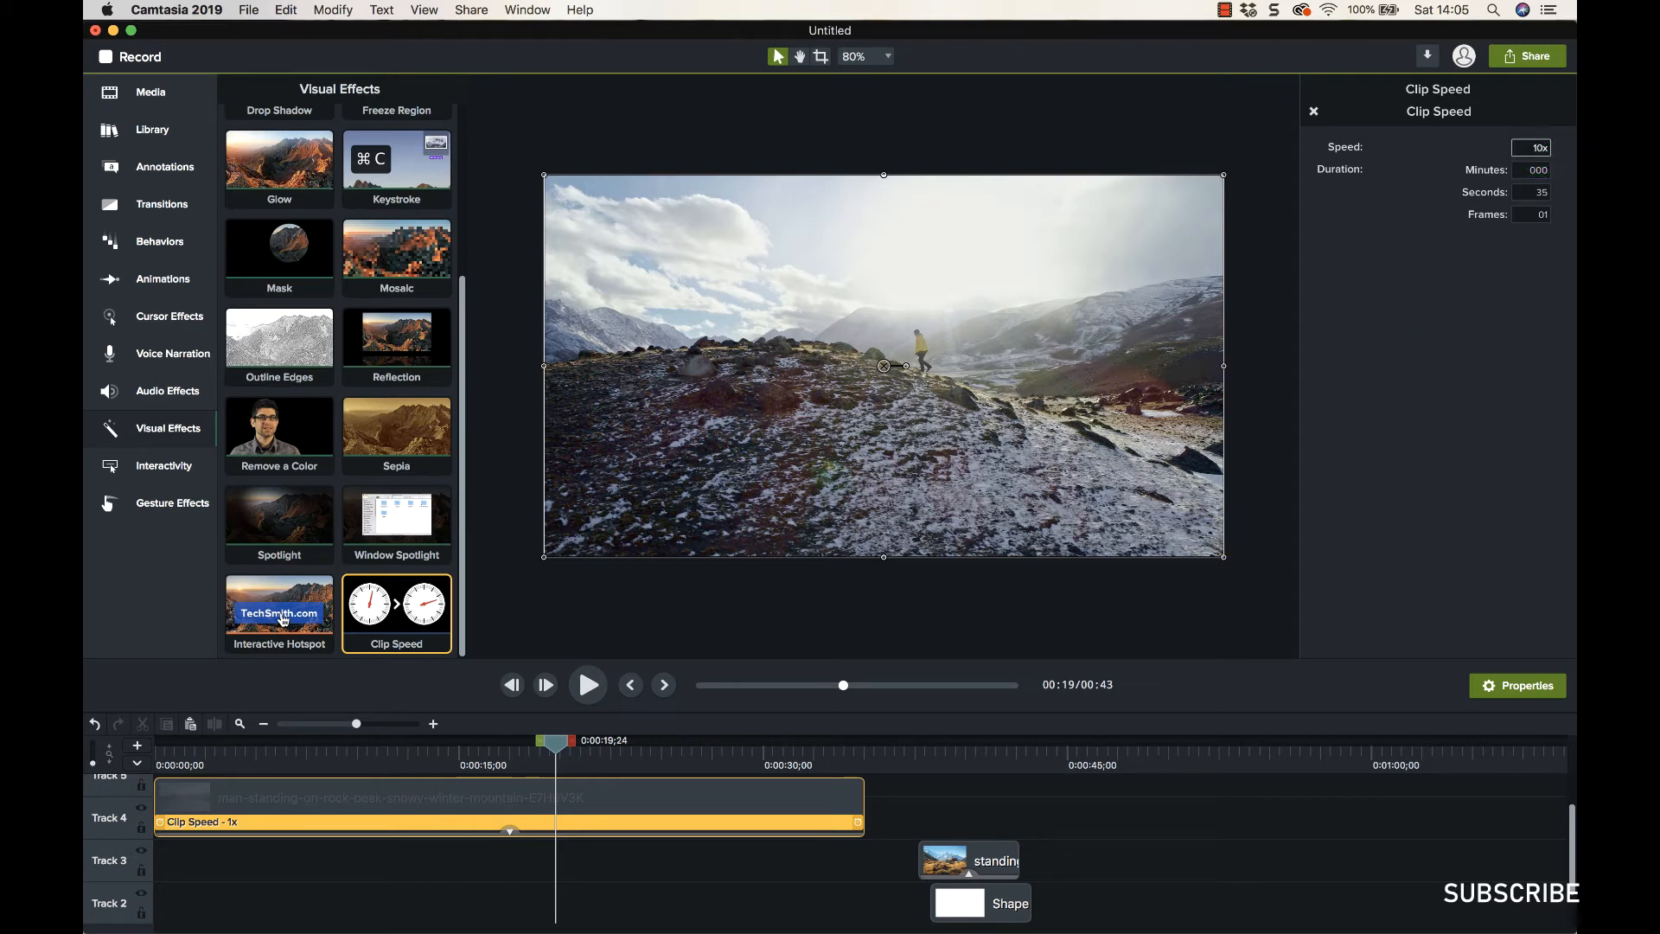
{"action": "left_click", "coordinate": [163, 828]}
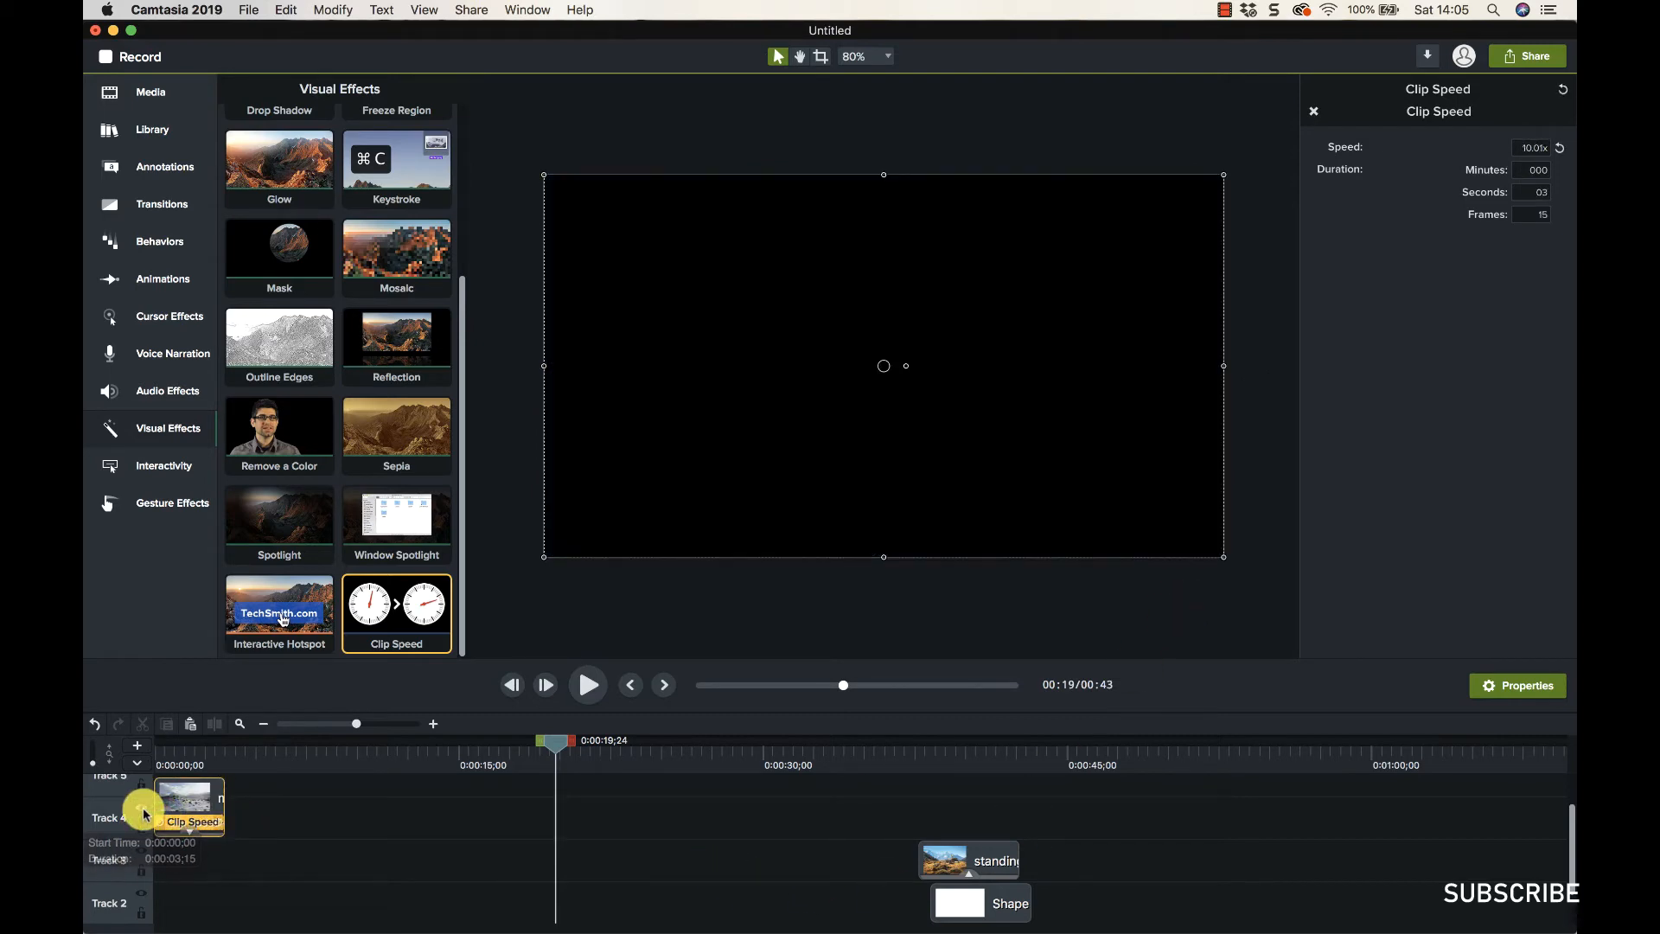
{"action": "left_click_drag", "start_coordinate": [220, 819], "coordinate": [219, 825]}
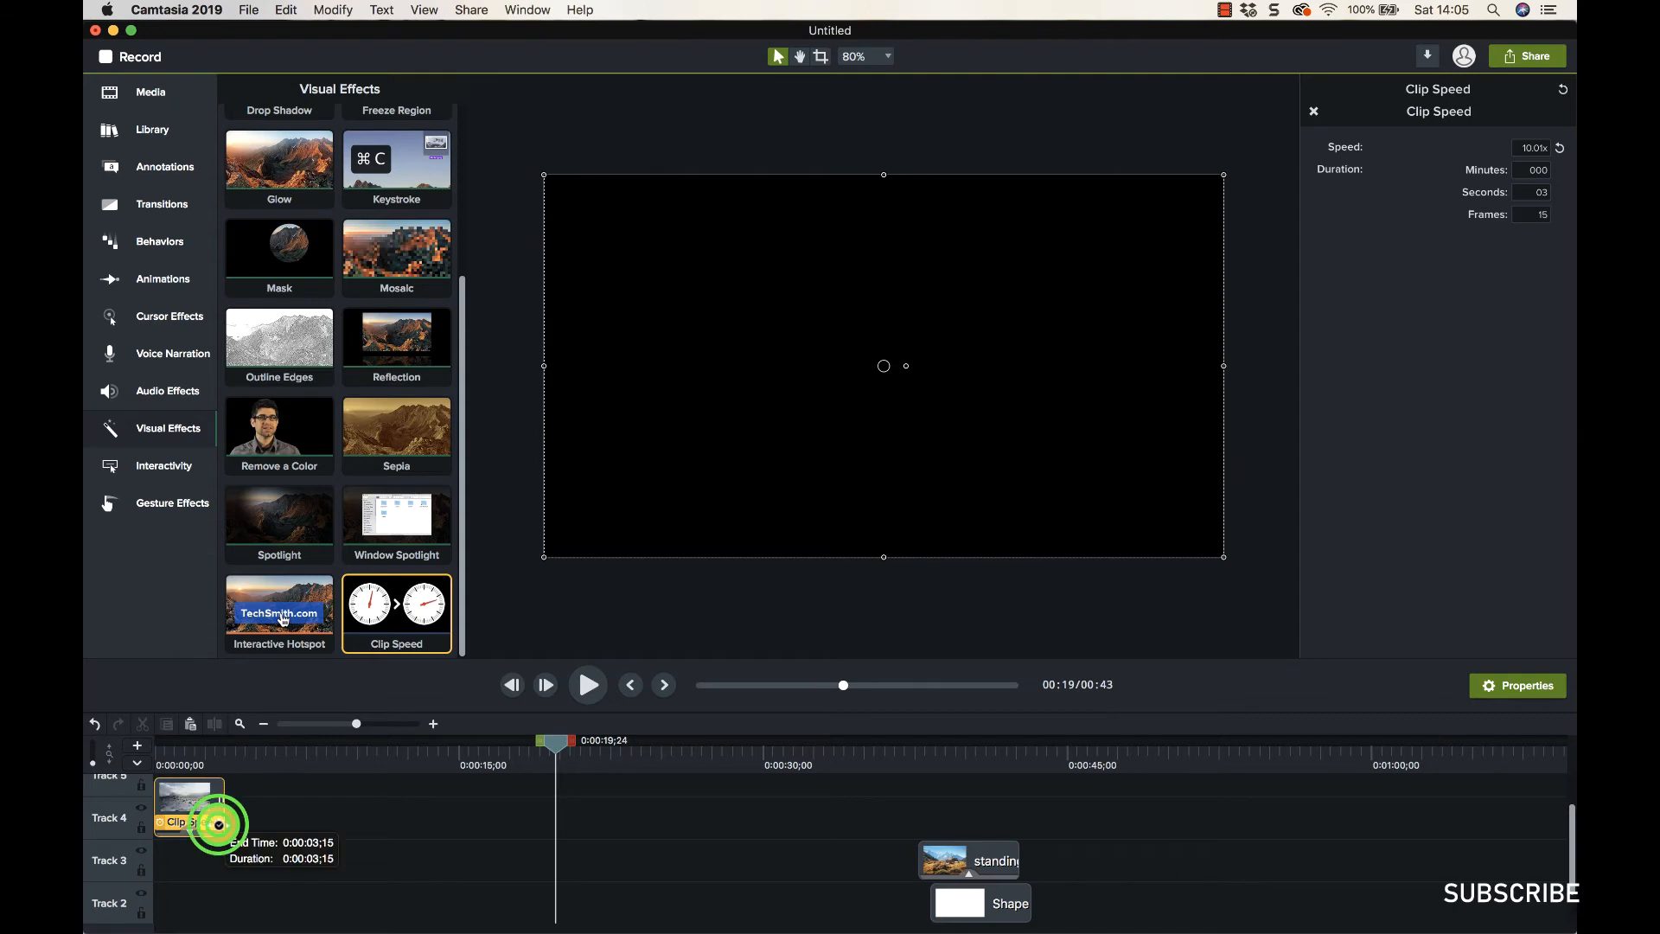
Undo the 10x speed change and adjust both ends of the Clip Speed bar to give a duration of about 41 seconds 19 frames
{"action": "left_click", "coordinate": [93, 725]}
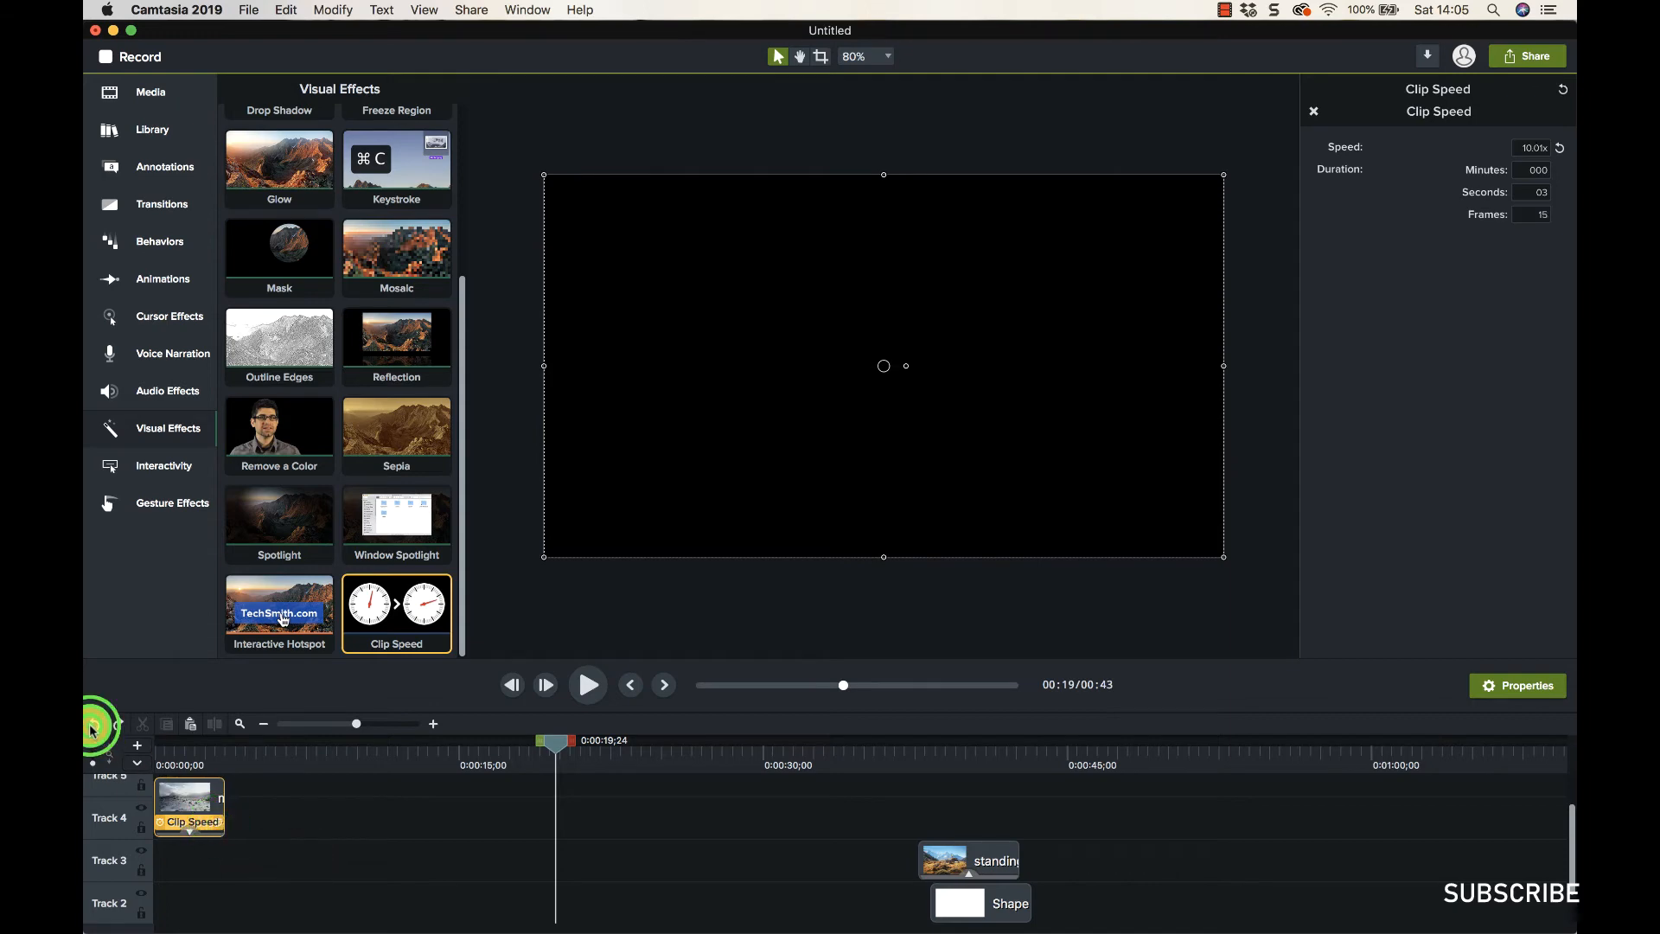
{"action": "left_click", "coordinate": [93, 725]}
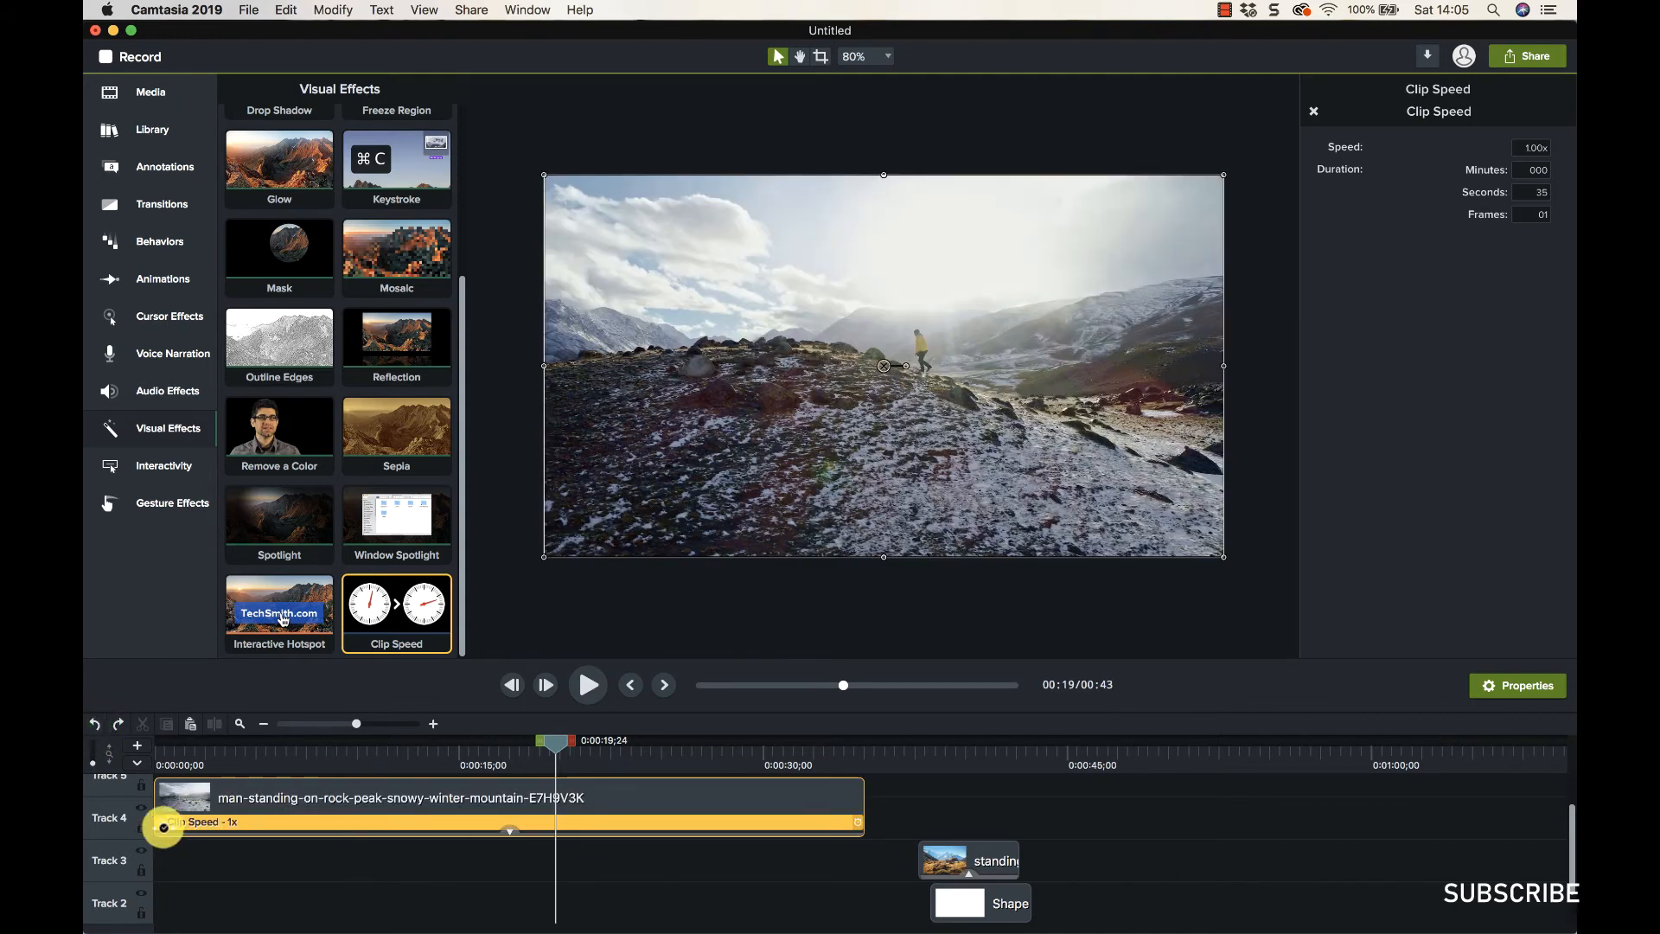
{"action": "left_click_drag", "start_coordinate": [164, 826], "coordinate": [172, 824]}
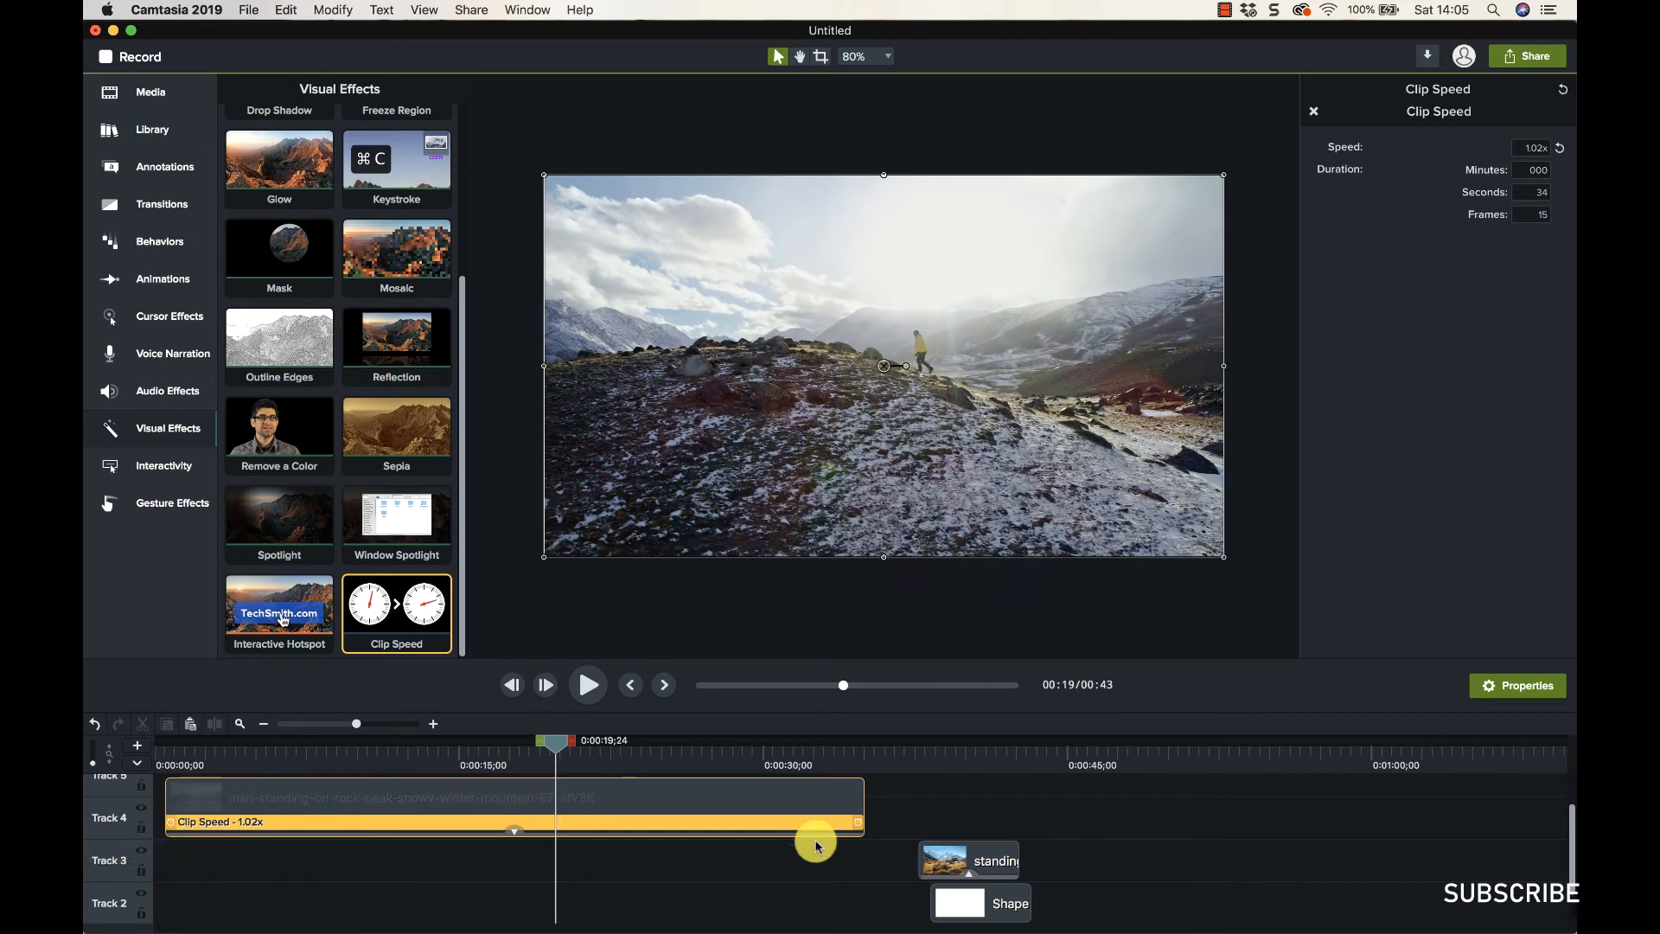
{"action": "left_click_drag", "start_coordinate": [859, 820], "coordinate": [1001, 802]}
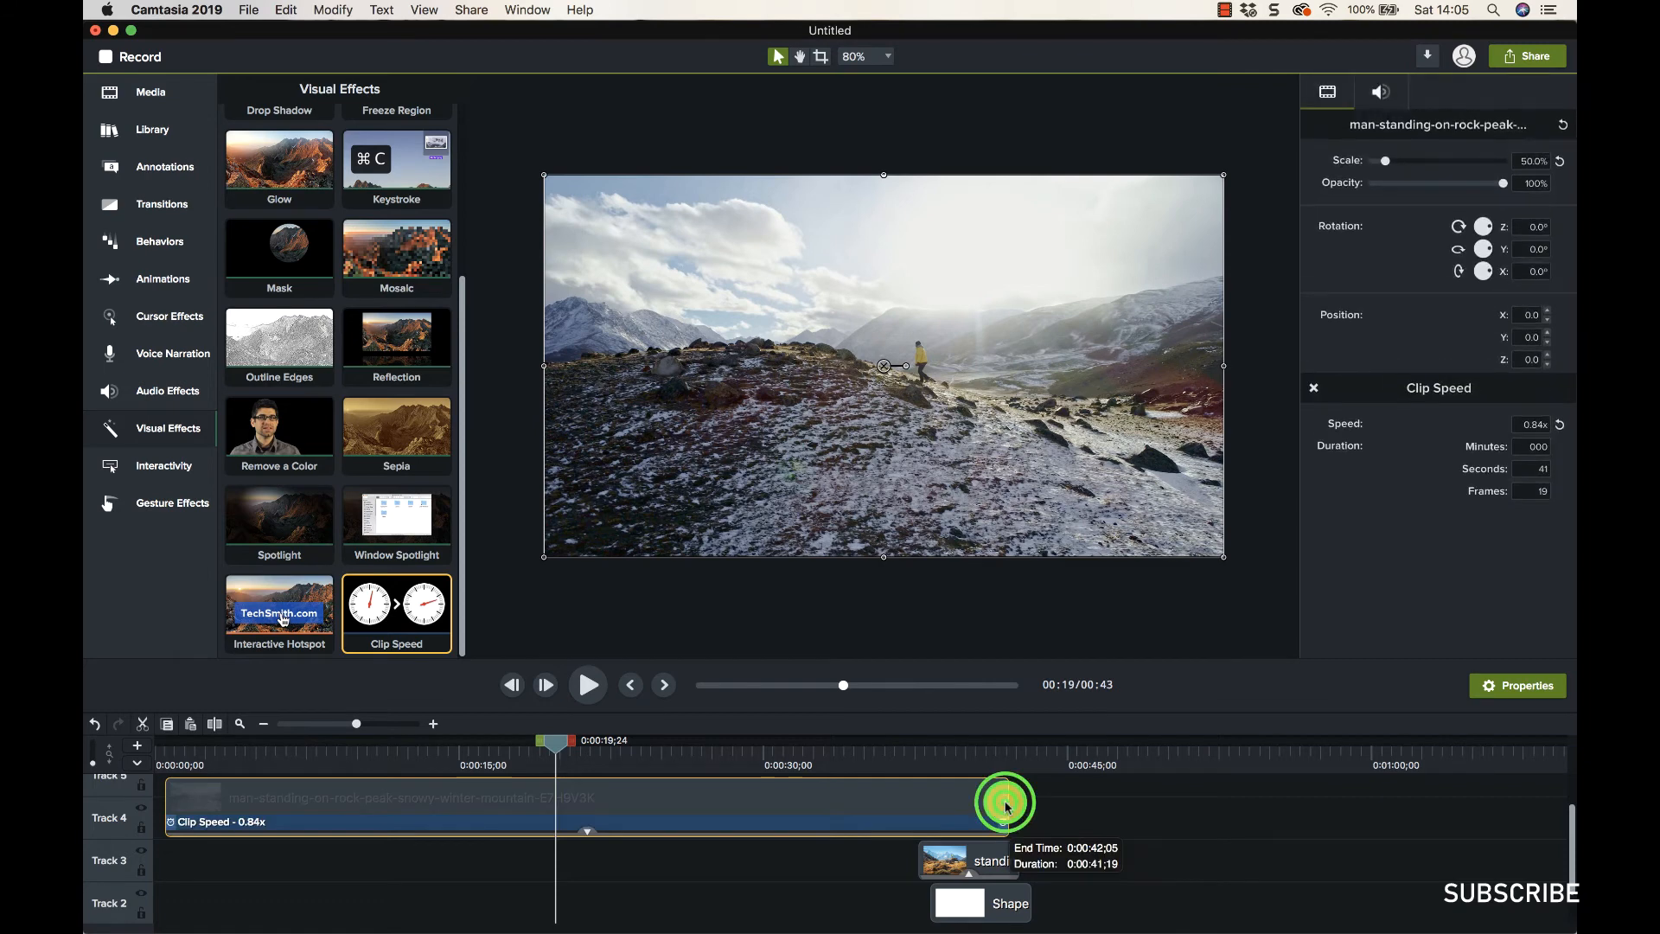
Set the mountain clip's Clip Speed value to 10x
{"action": "left_click", "coordinate": [926, 826]}
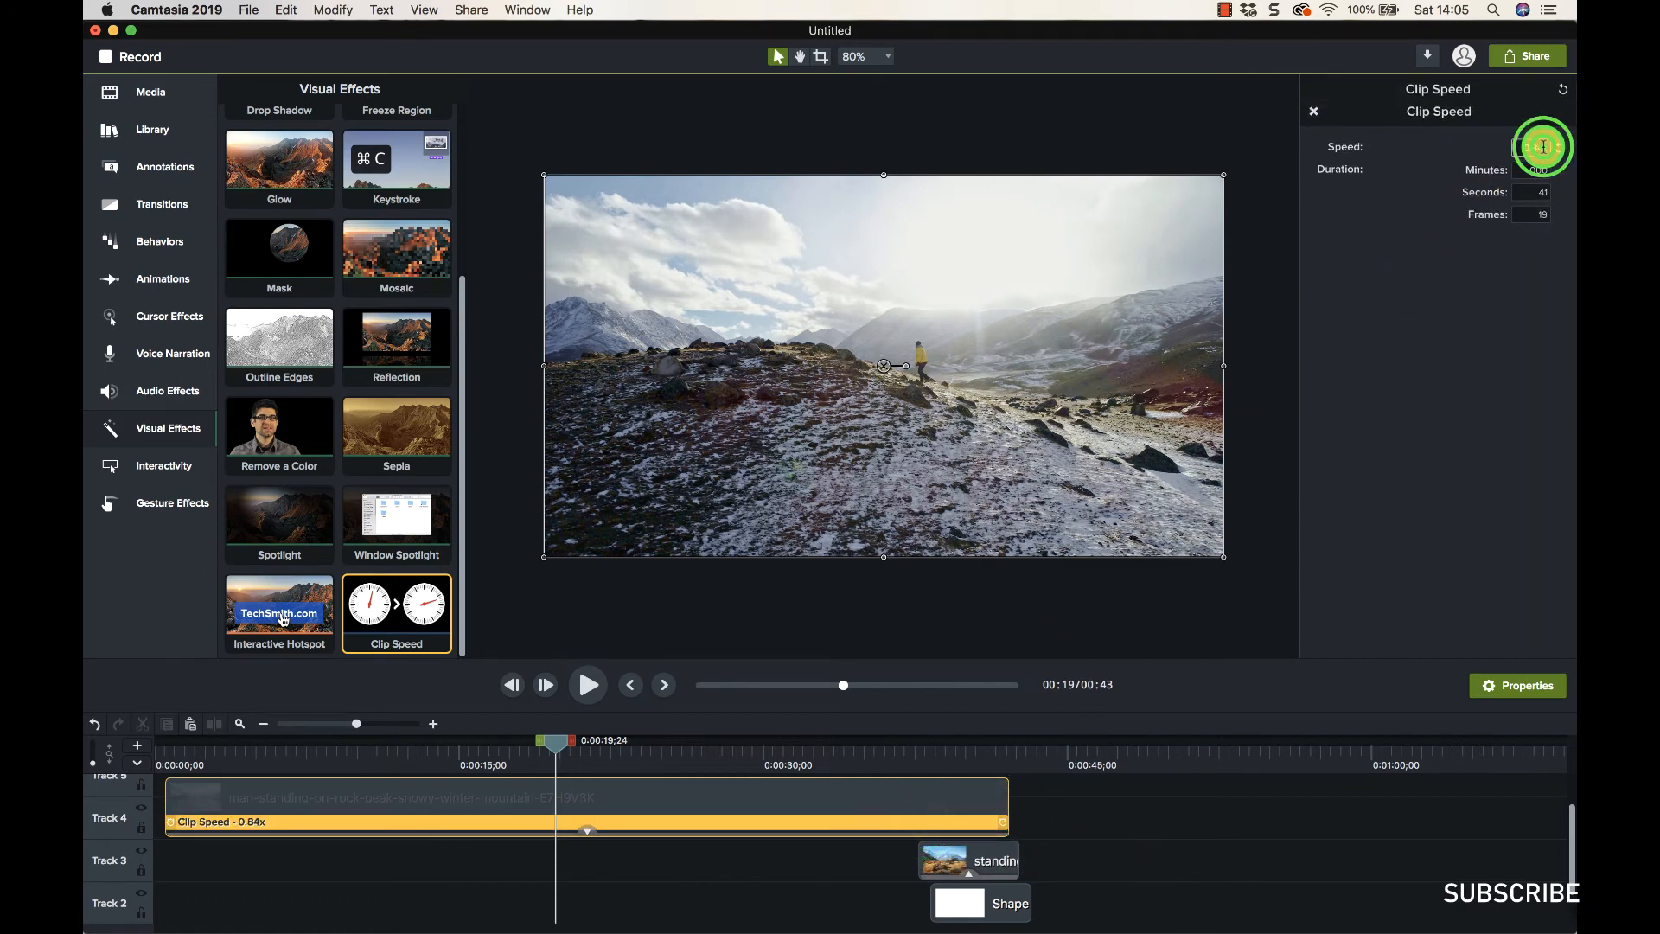
{"action": "type", "text": "10x"}
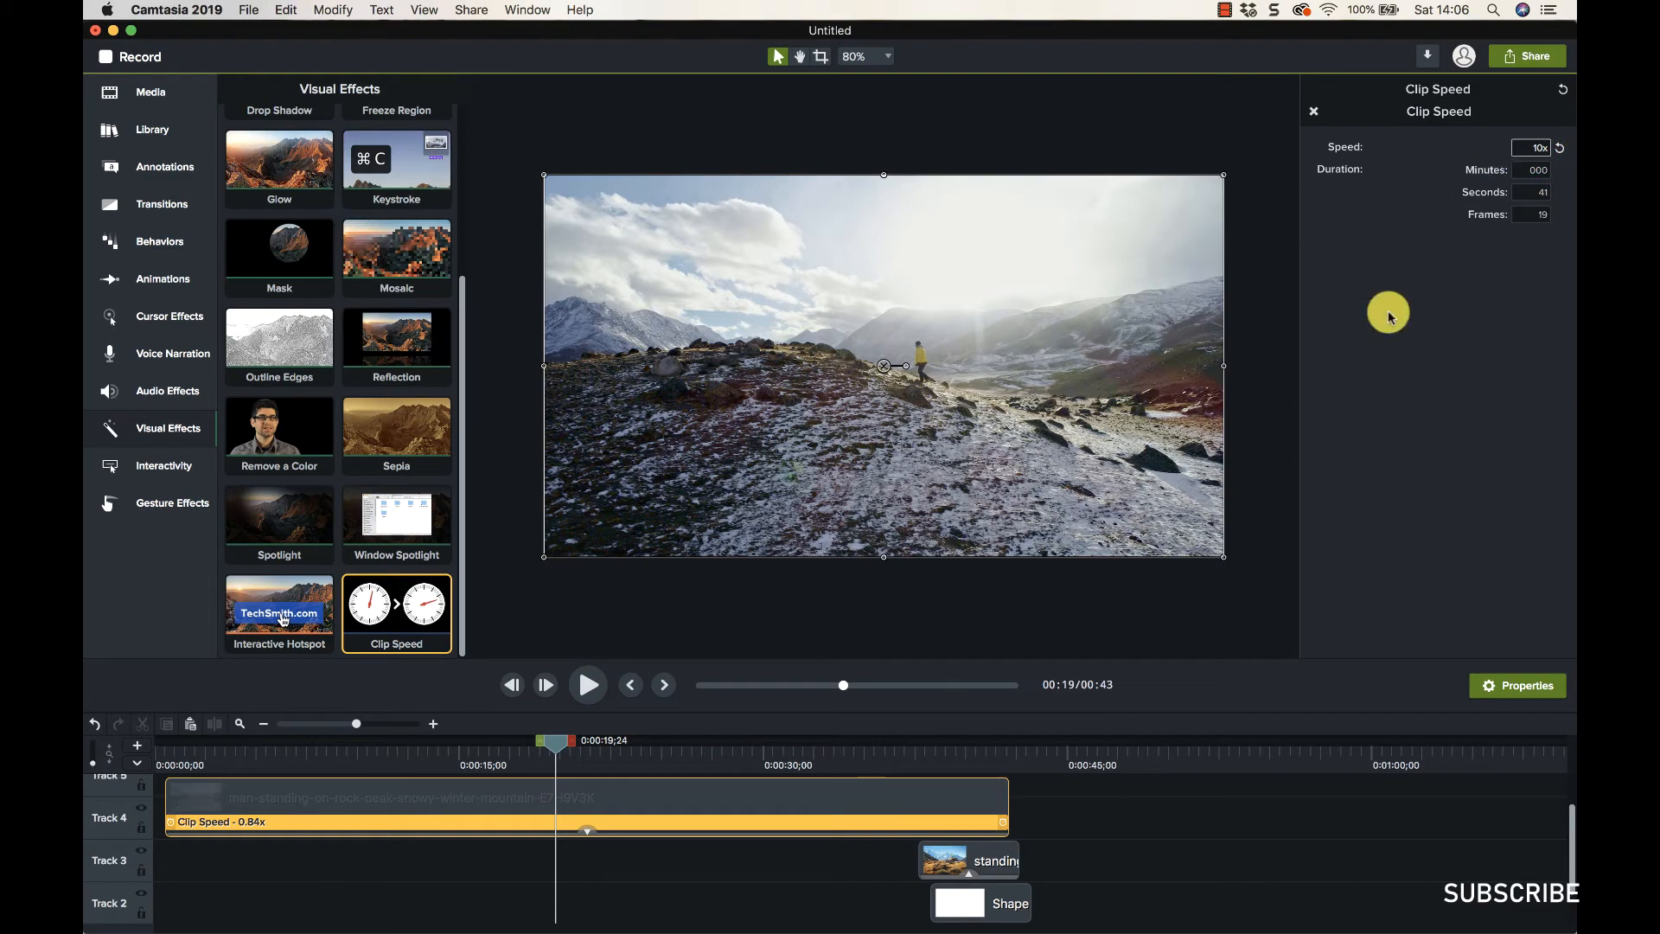
{"action": "left_click", "coordinate": [1095, 821]}
Play back the sped-up mountain clip from its start and stop playback just past its end
{"action": "left_click", "coordinate": [554, 742]}
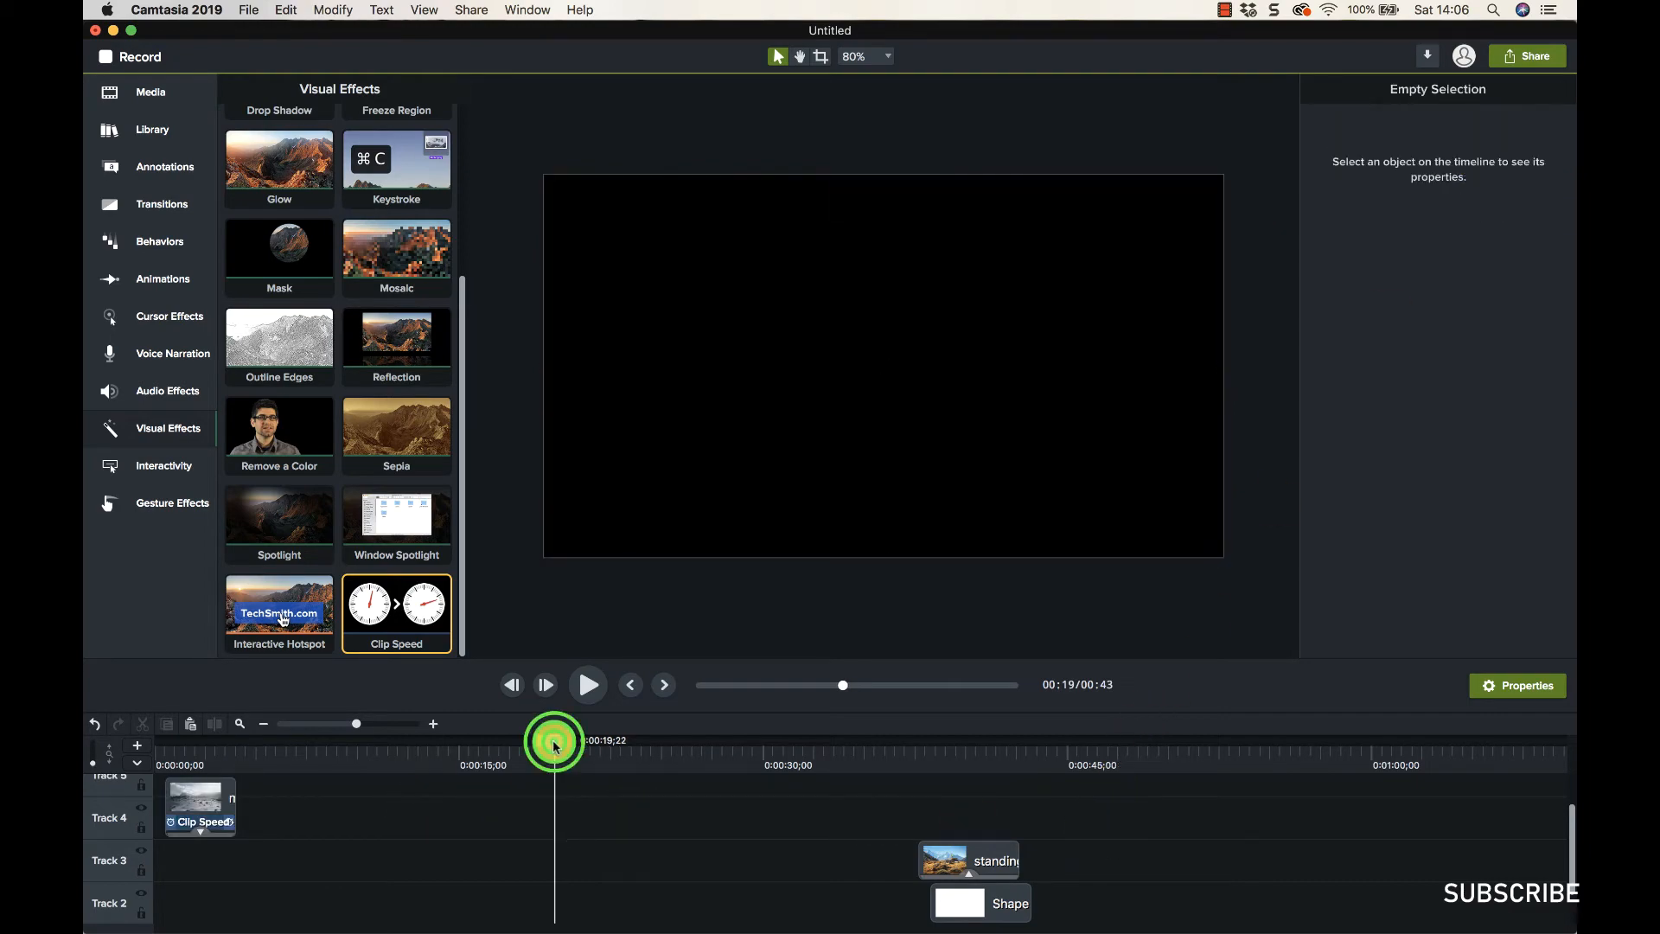
{"action": "left_click_drag", "start_coordinate": [554, 742], "coordinate": [167, 741]}
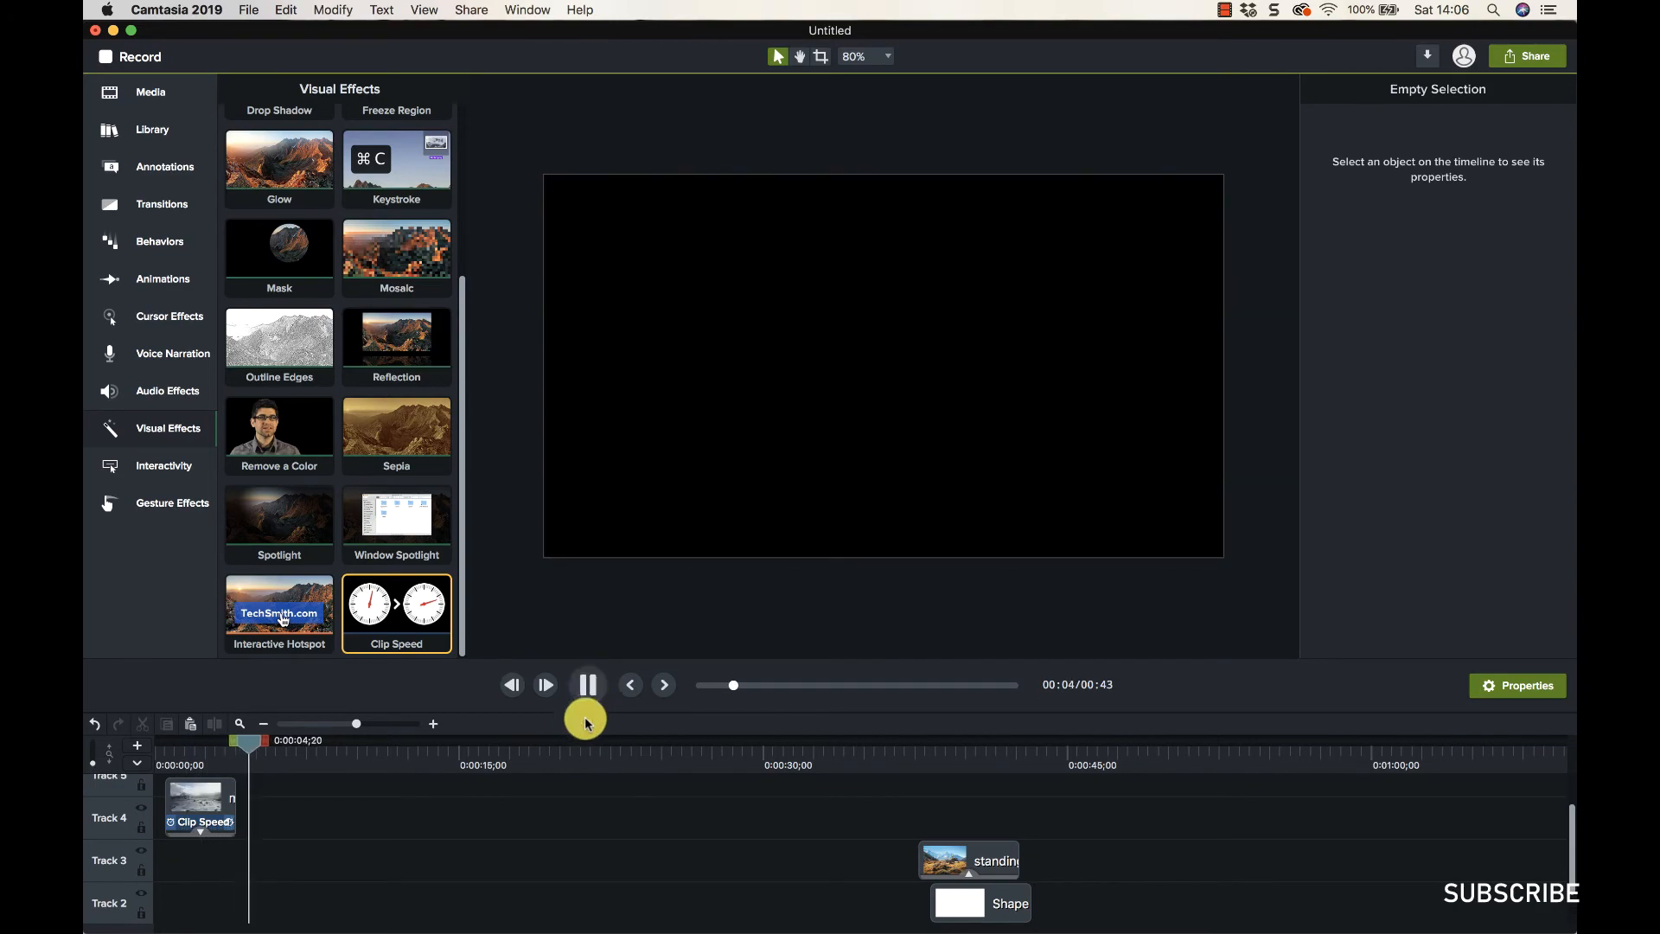
{"action": "left_click", "coordinate": [575, 689]}
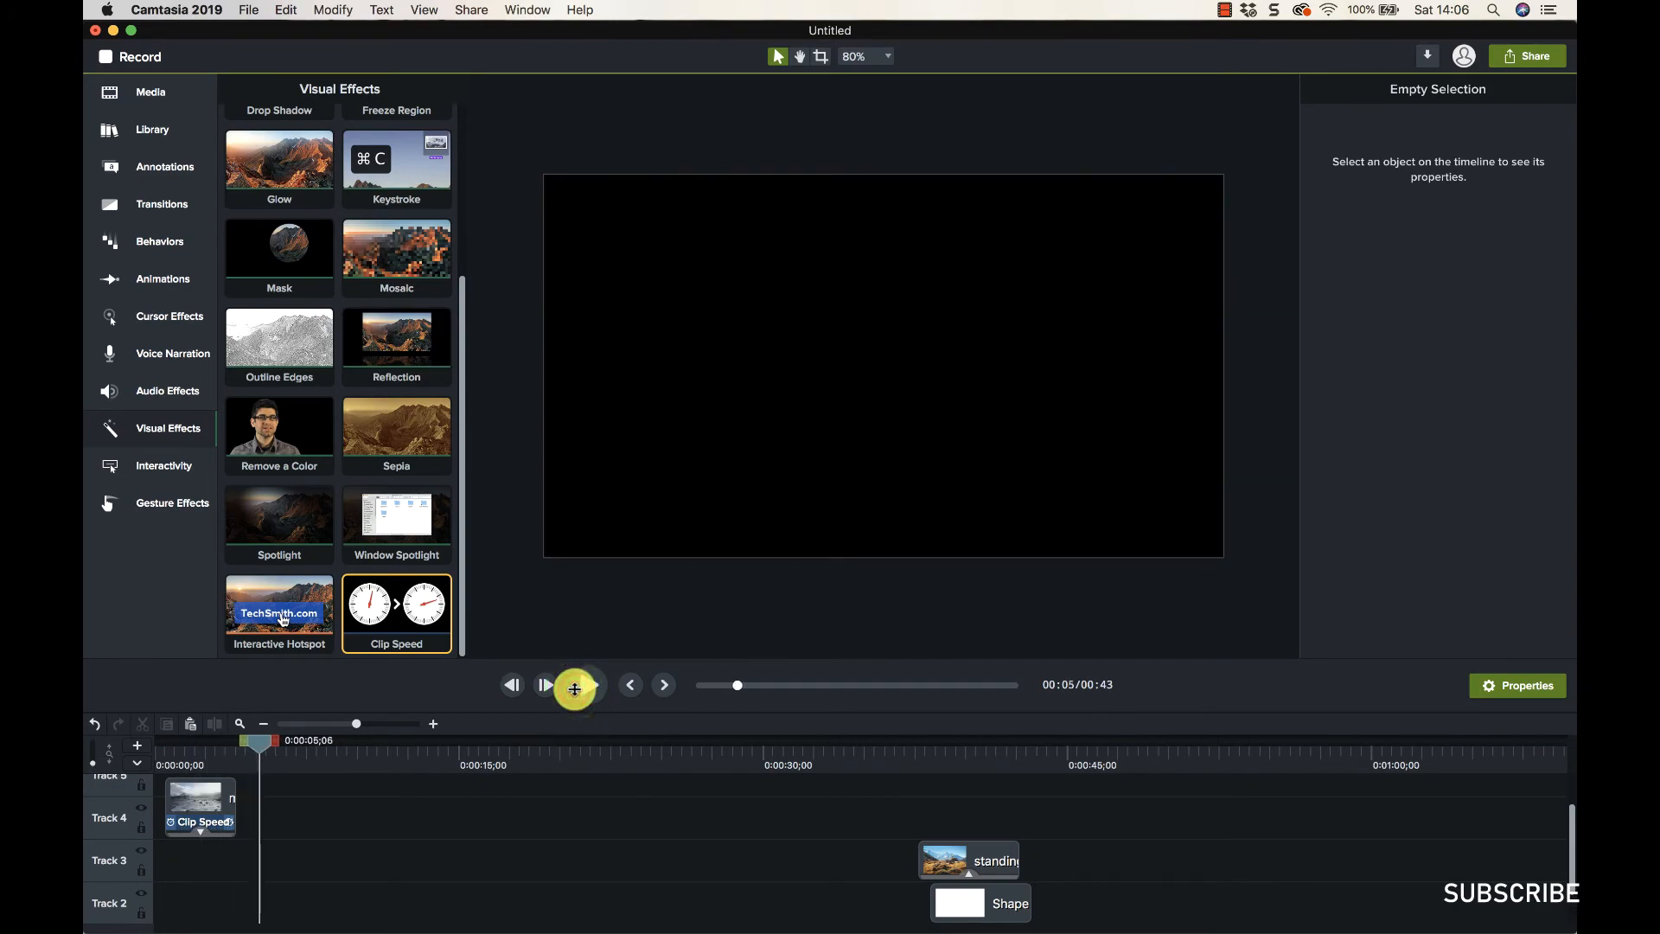
Slow the mountain clip on Track 4 down by setting its Clip Speed to 0.5x
{"action": "left_click", "coordinate": [210, 827]}
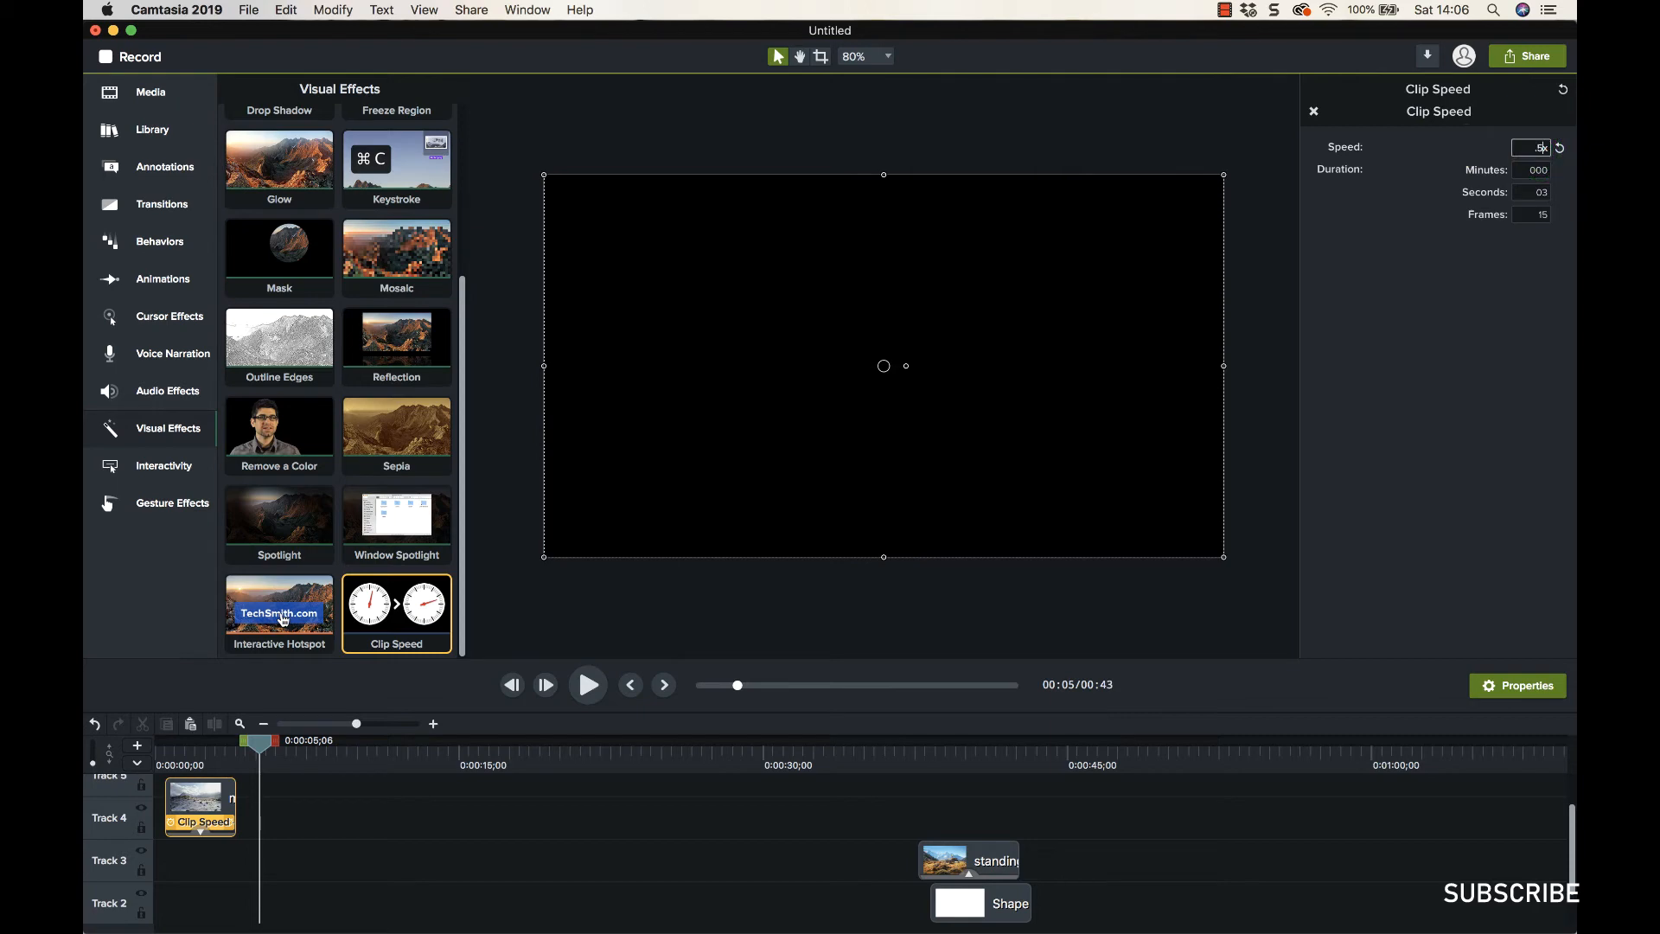
{"action": "left_click", "coordinate": [1223, 818]}
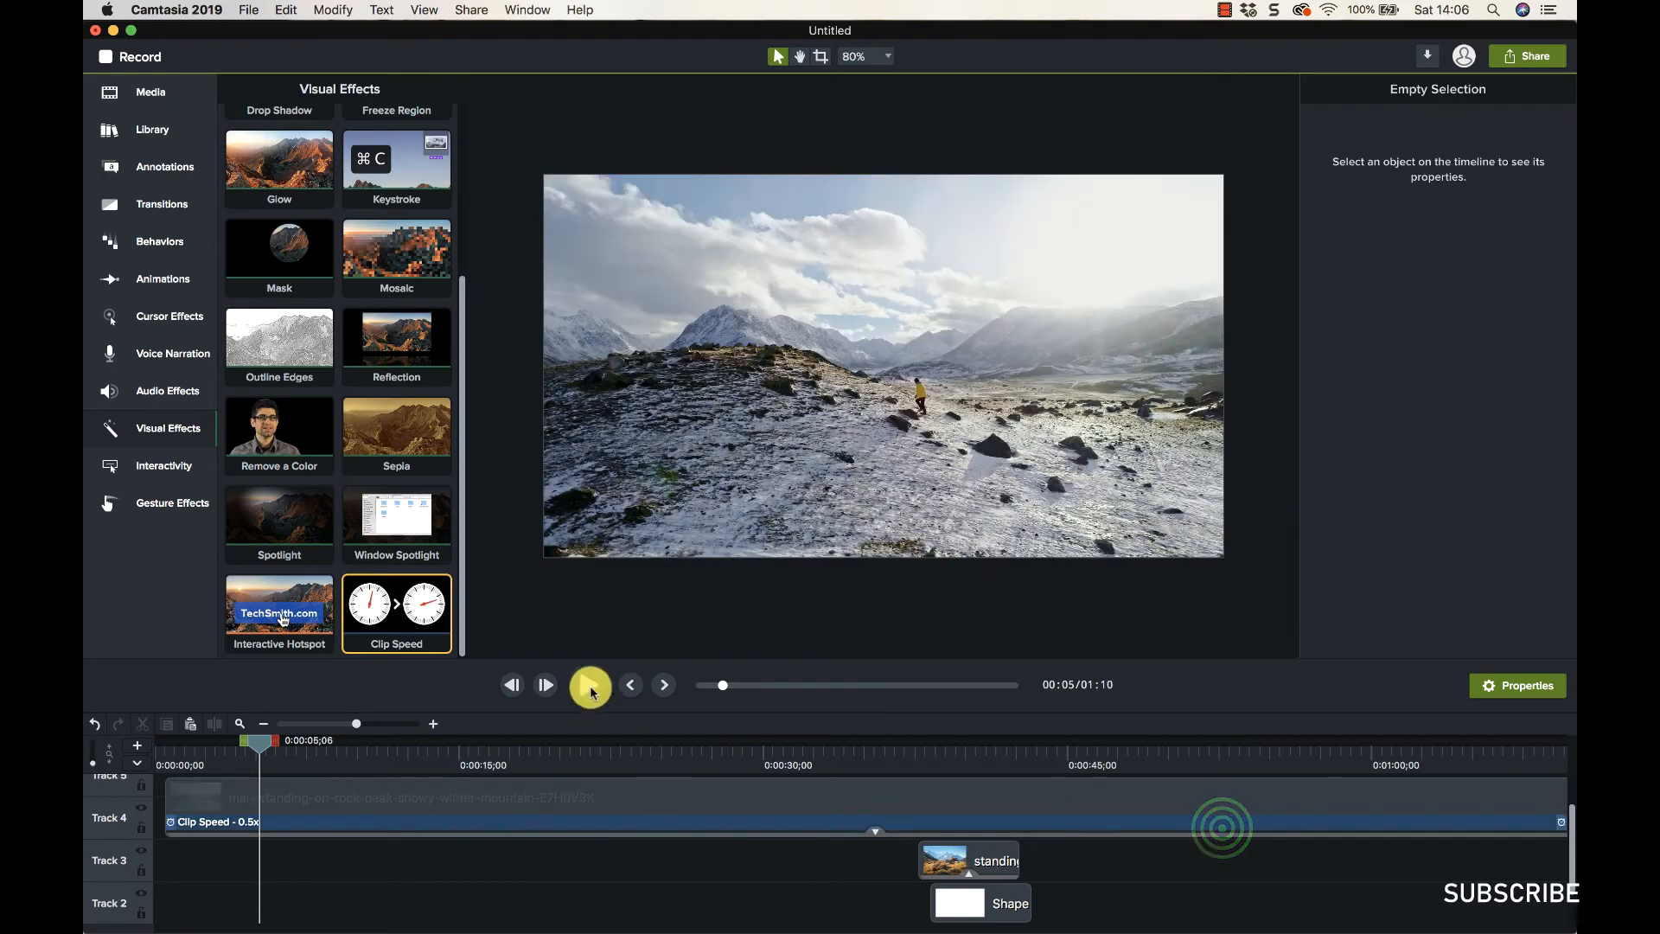
Play back the half-speed mountain clip from about 5 seconds and stop at about 17 seconds
{"action": "left_click", "coordinate": [592, 687]}
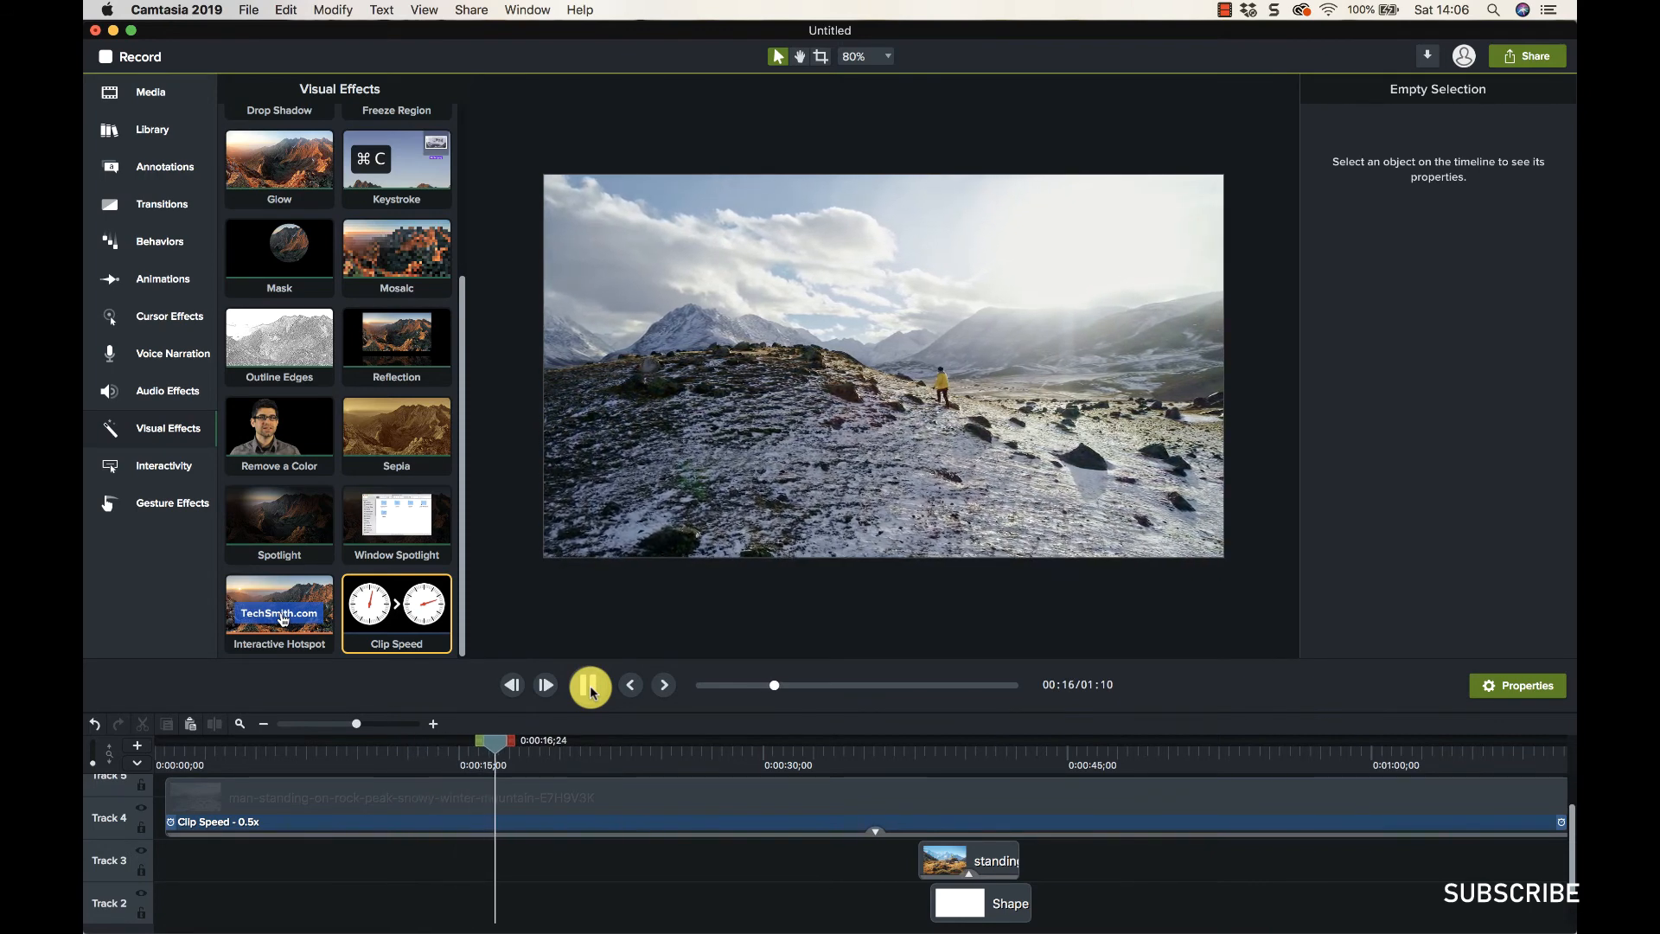
{"action": "left_click", "coordinate": [591, 687]}
Set the mountain clip's Clip Speed to 0.25x and play back a few seconds of it
{"action": "left_click", "coordinate": [889, 822]}
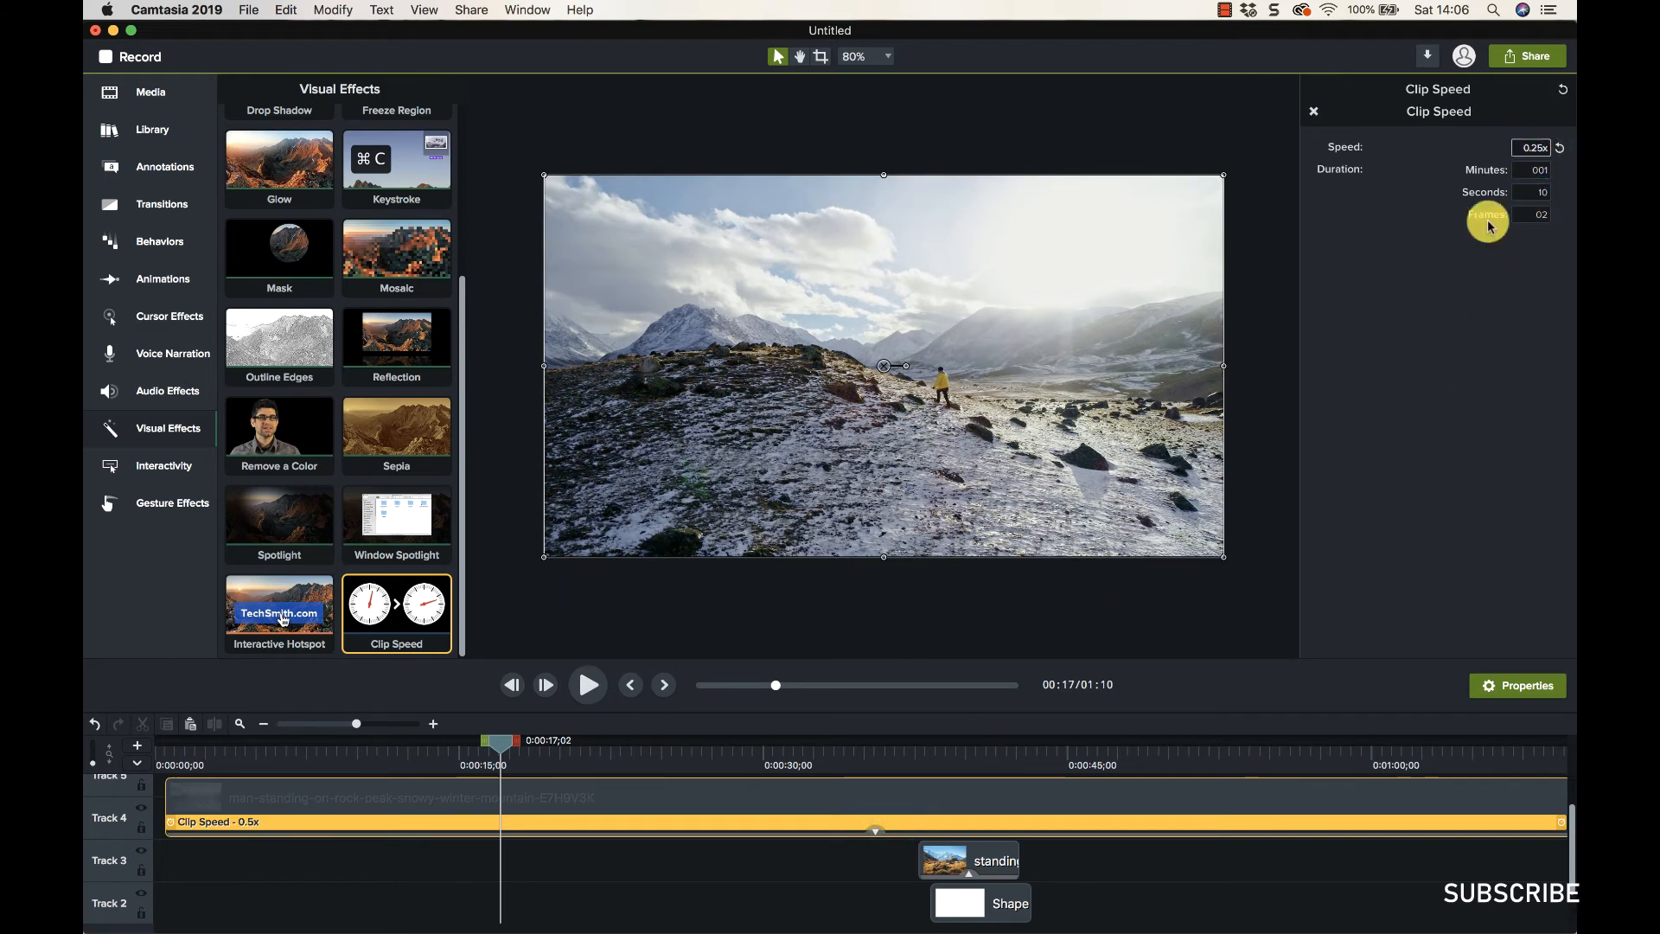
{"action": "left_click", "coordinate": [1147, 901]}
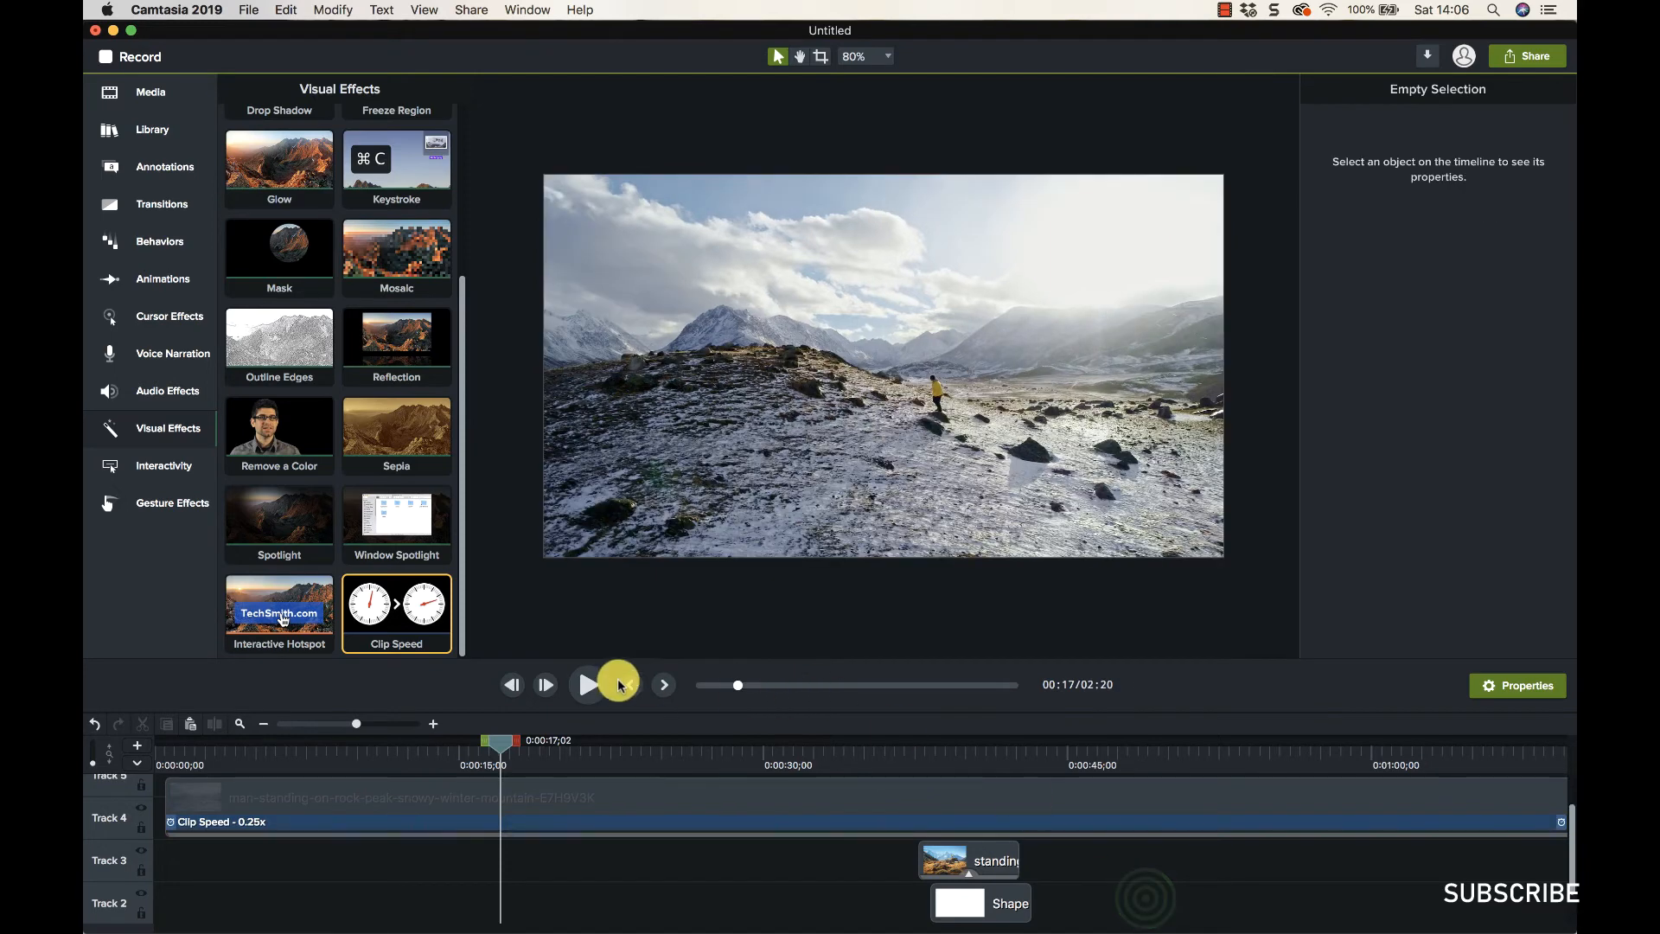
{"action": "left_click", "coordinate": [596, 685]}
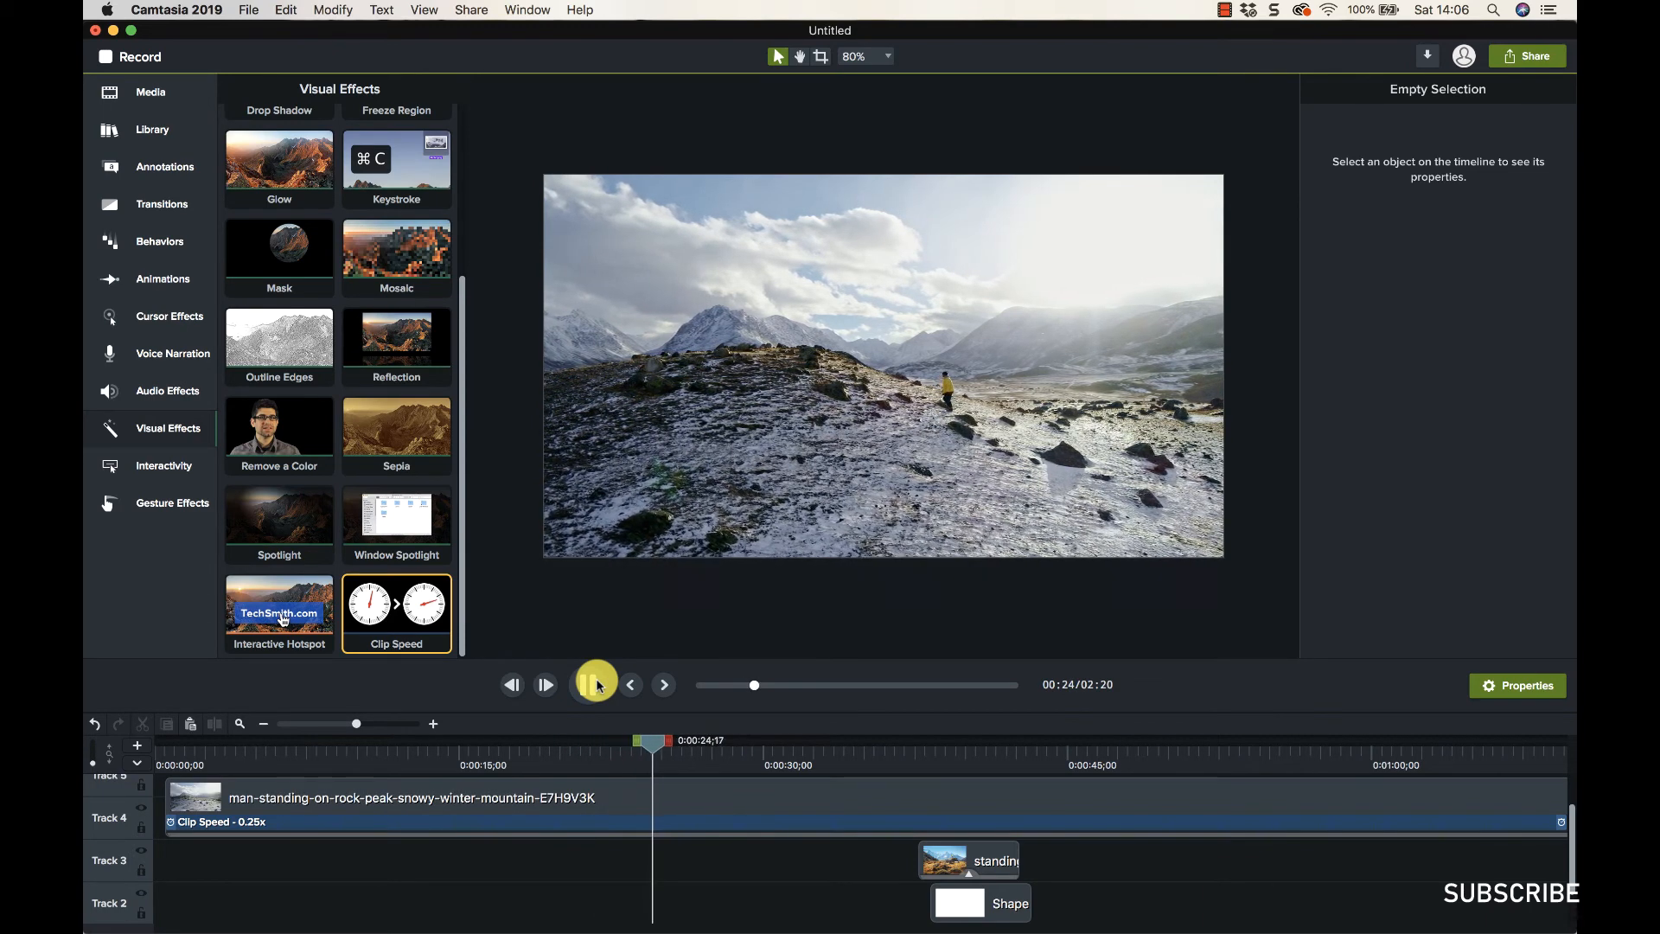
{"action": "left_click", "coordinate": [597, 684]}
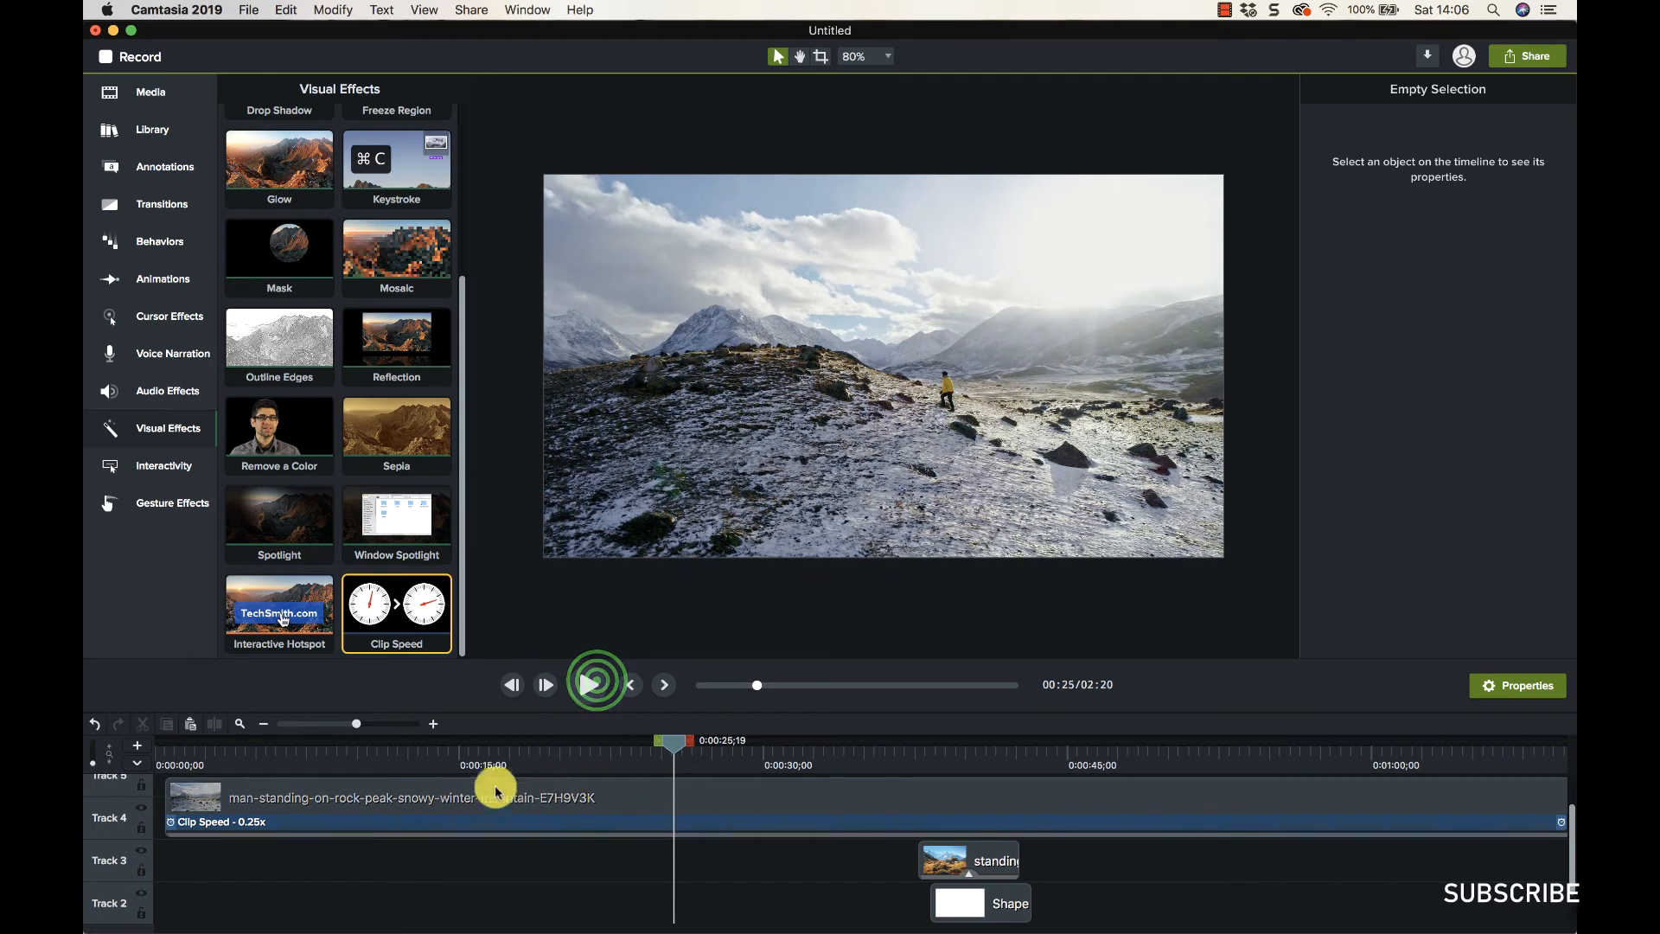
Remove Clip Speed from the mountain clip and delete all the clips on Tracks 2, 3 and 4
{"action": "left_click", "coordinate": [457, 828]}
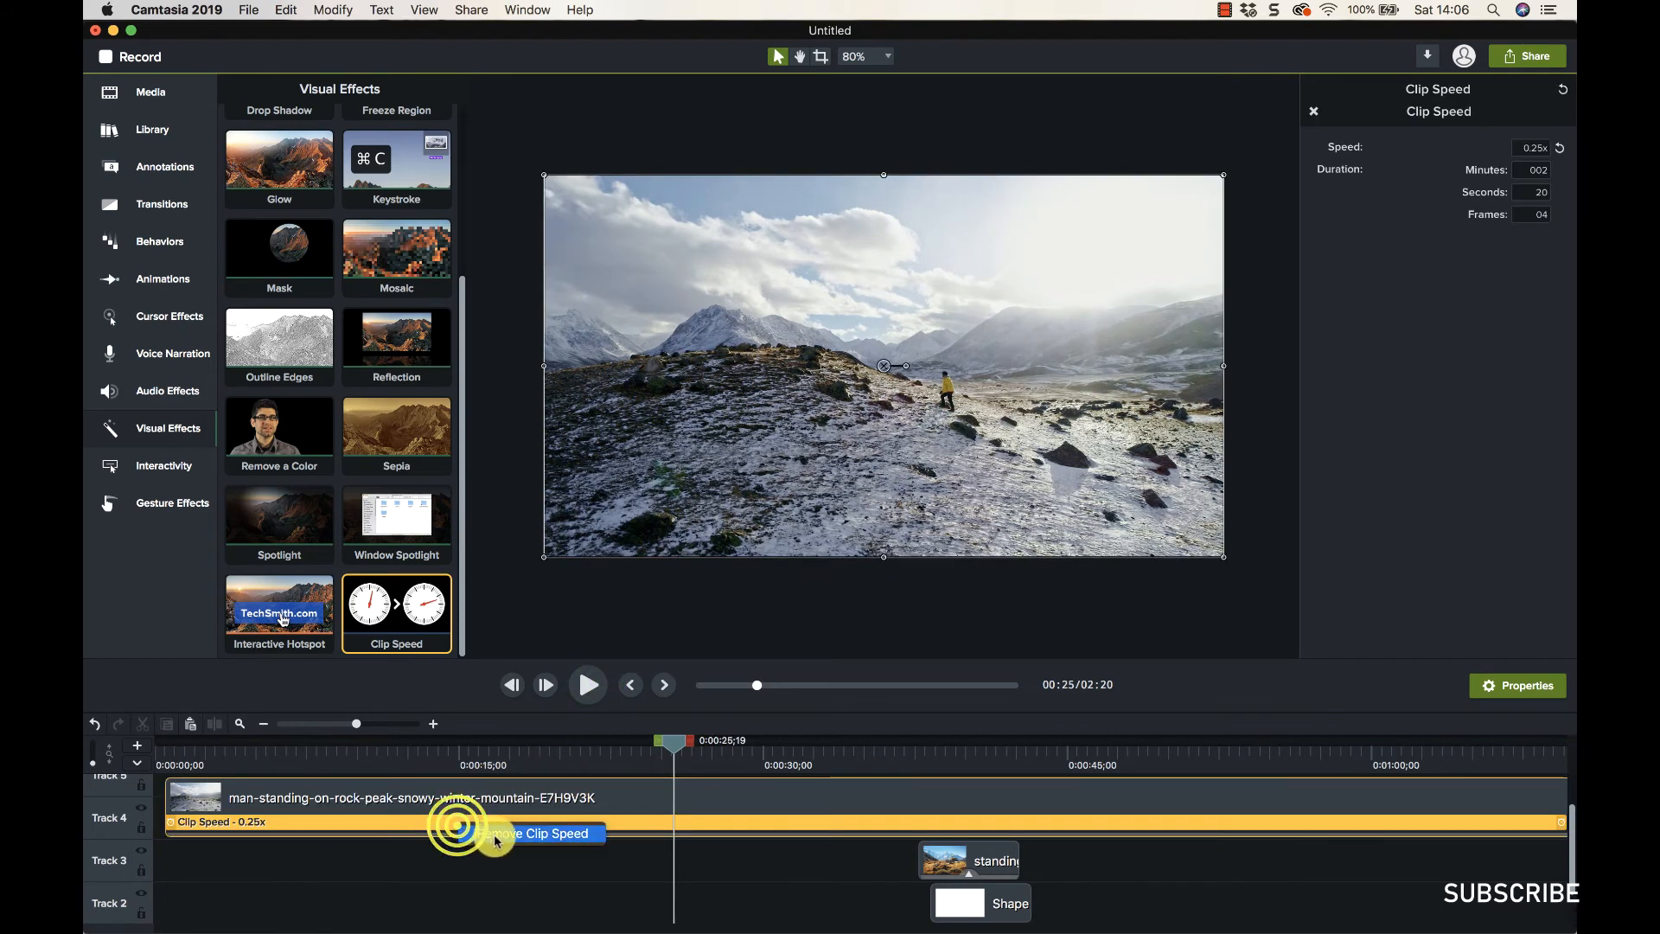
{"action": "left_click", "coordinate": [493, 832]}
{"action": "left_click", "coordinate": [291, 521]}
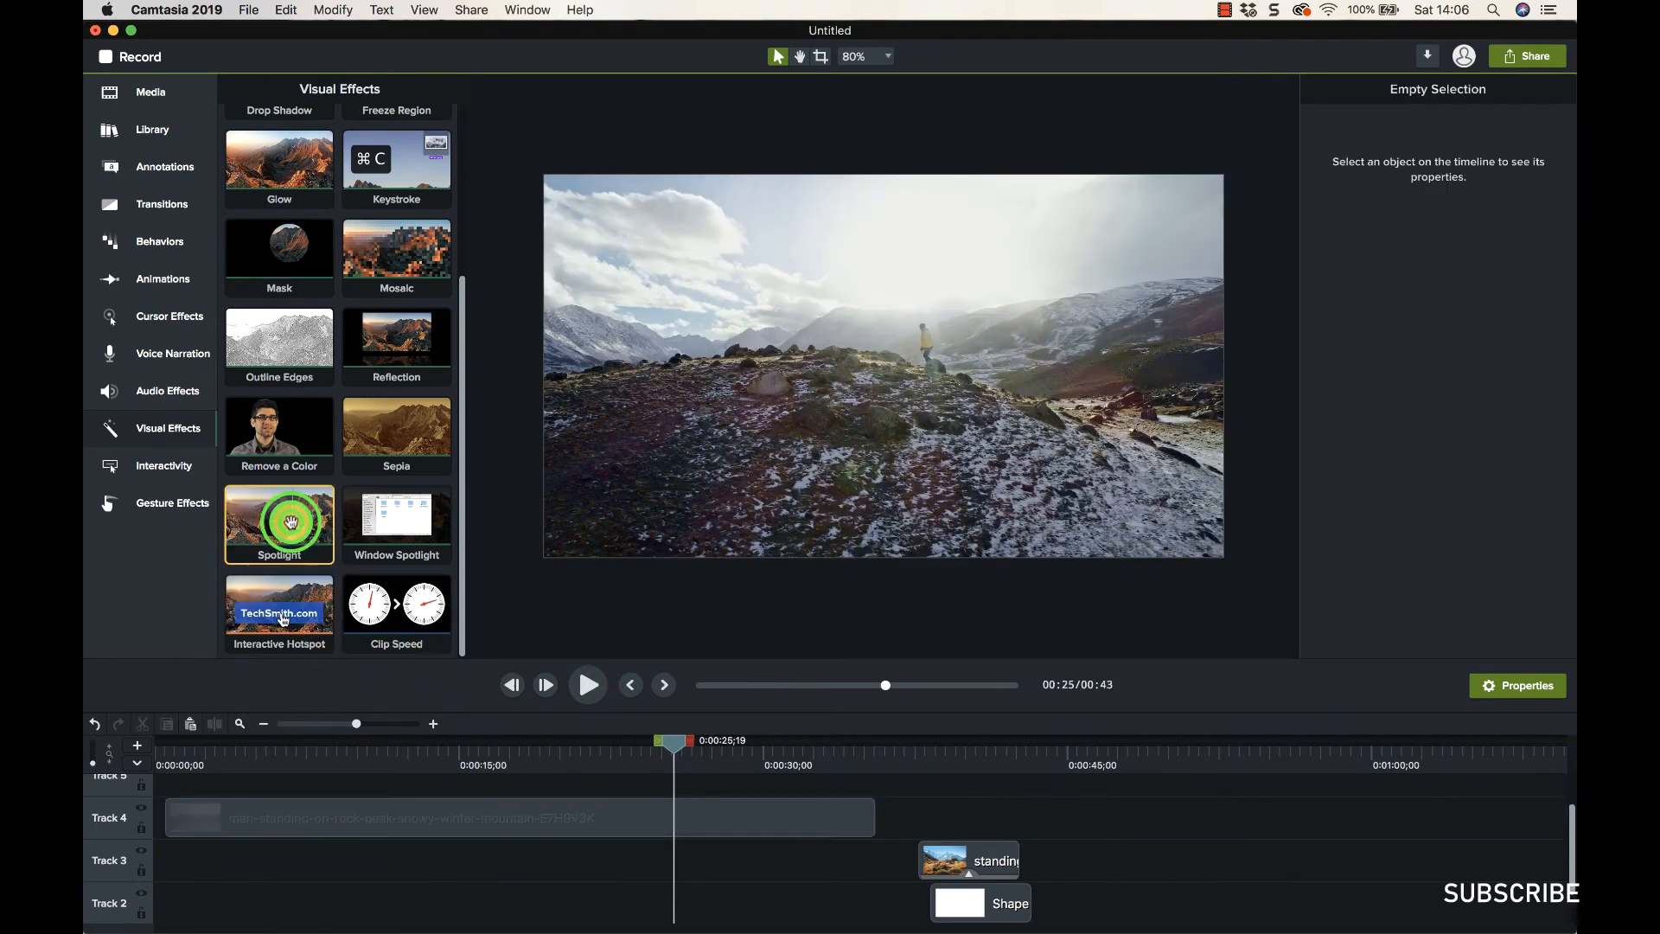
{"action": "left_click", "coordinate": [288, 433]}
{"action": "left_click", "coordinate": [589, 802]}
{"action": "left_click_drag", "start_coordinate": [1096, 807], "coordinate": [783, 895]}
{"action": "right_click", "coordinate": [777, 844]}
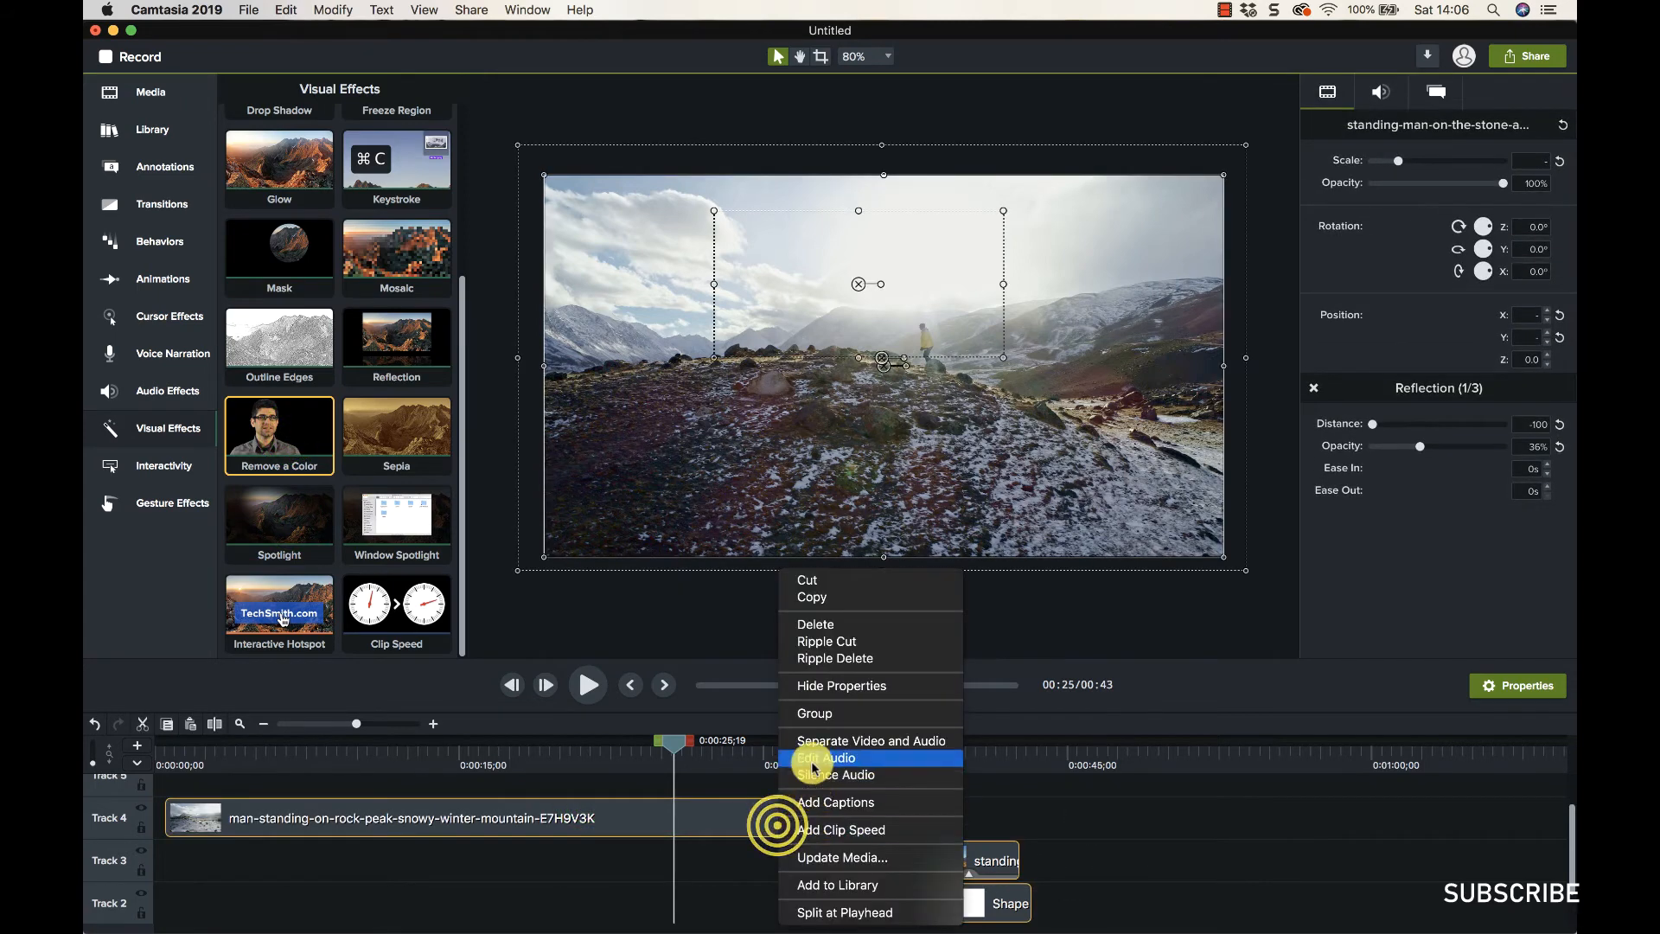
{"action": "left_click", "coordinate": [843, 626]}
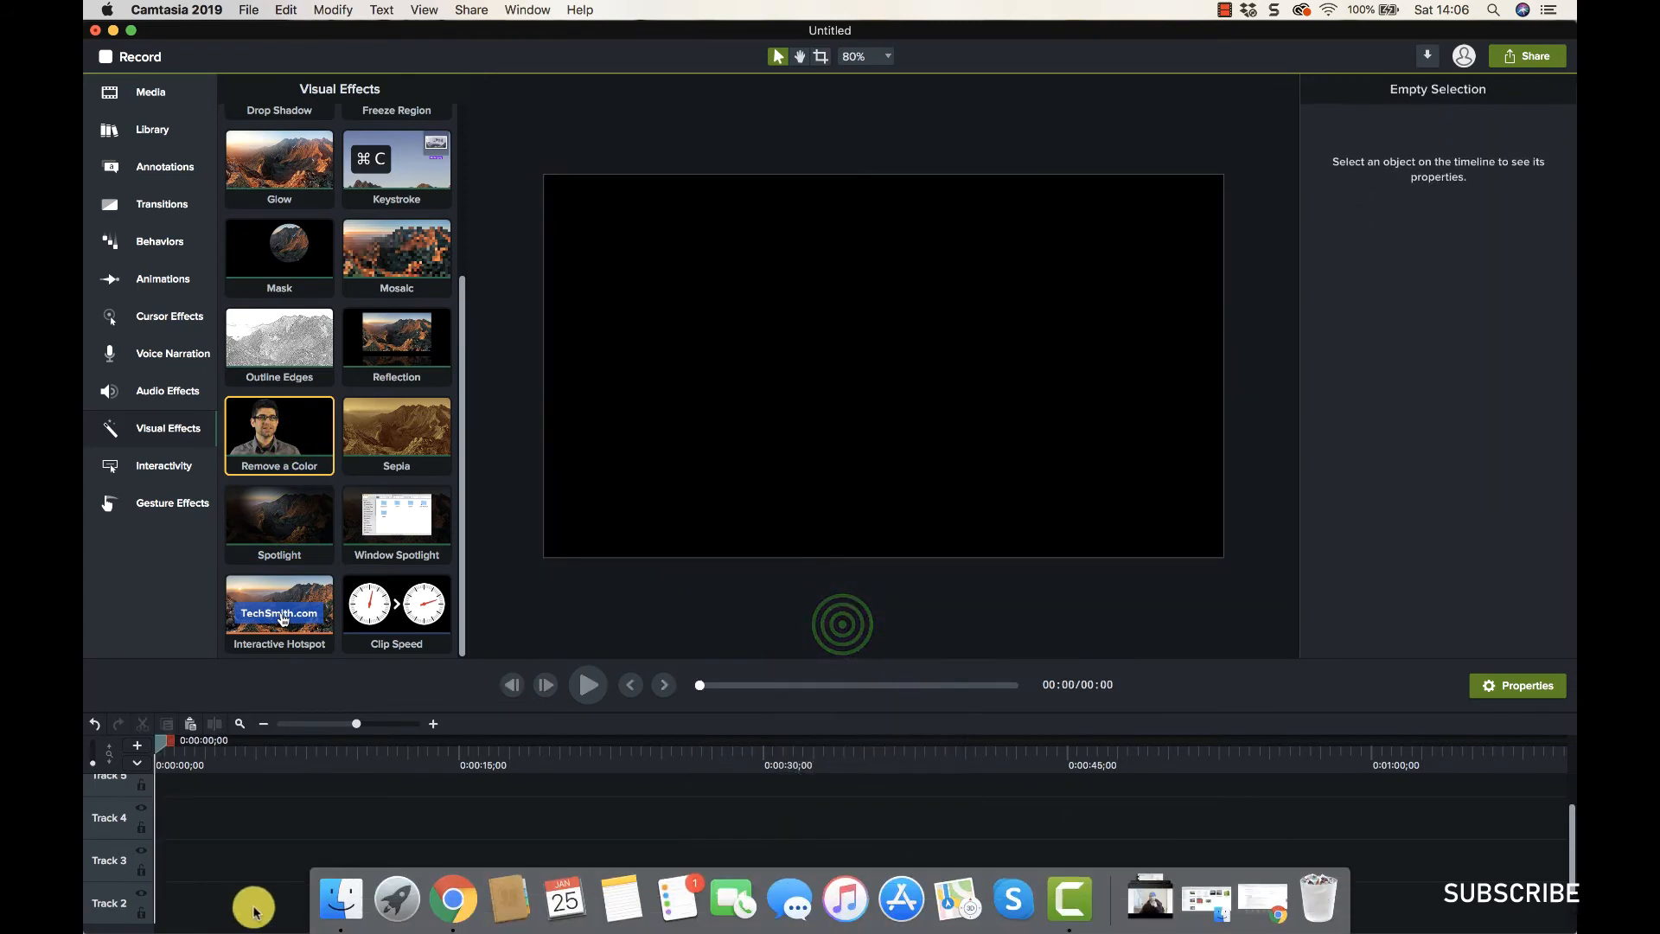
Import Green Screen Video.mp4 from the Camtasia-Tutorial folder in Finder into the Media Bin
{"action": "left_click", "coordinate": [346, 892]}
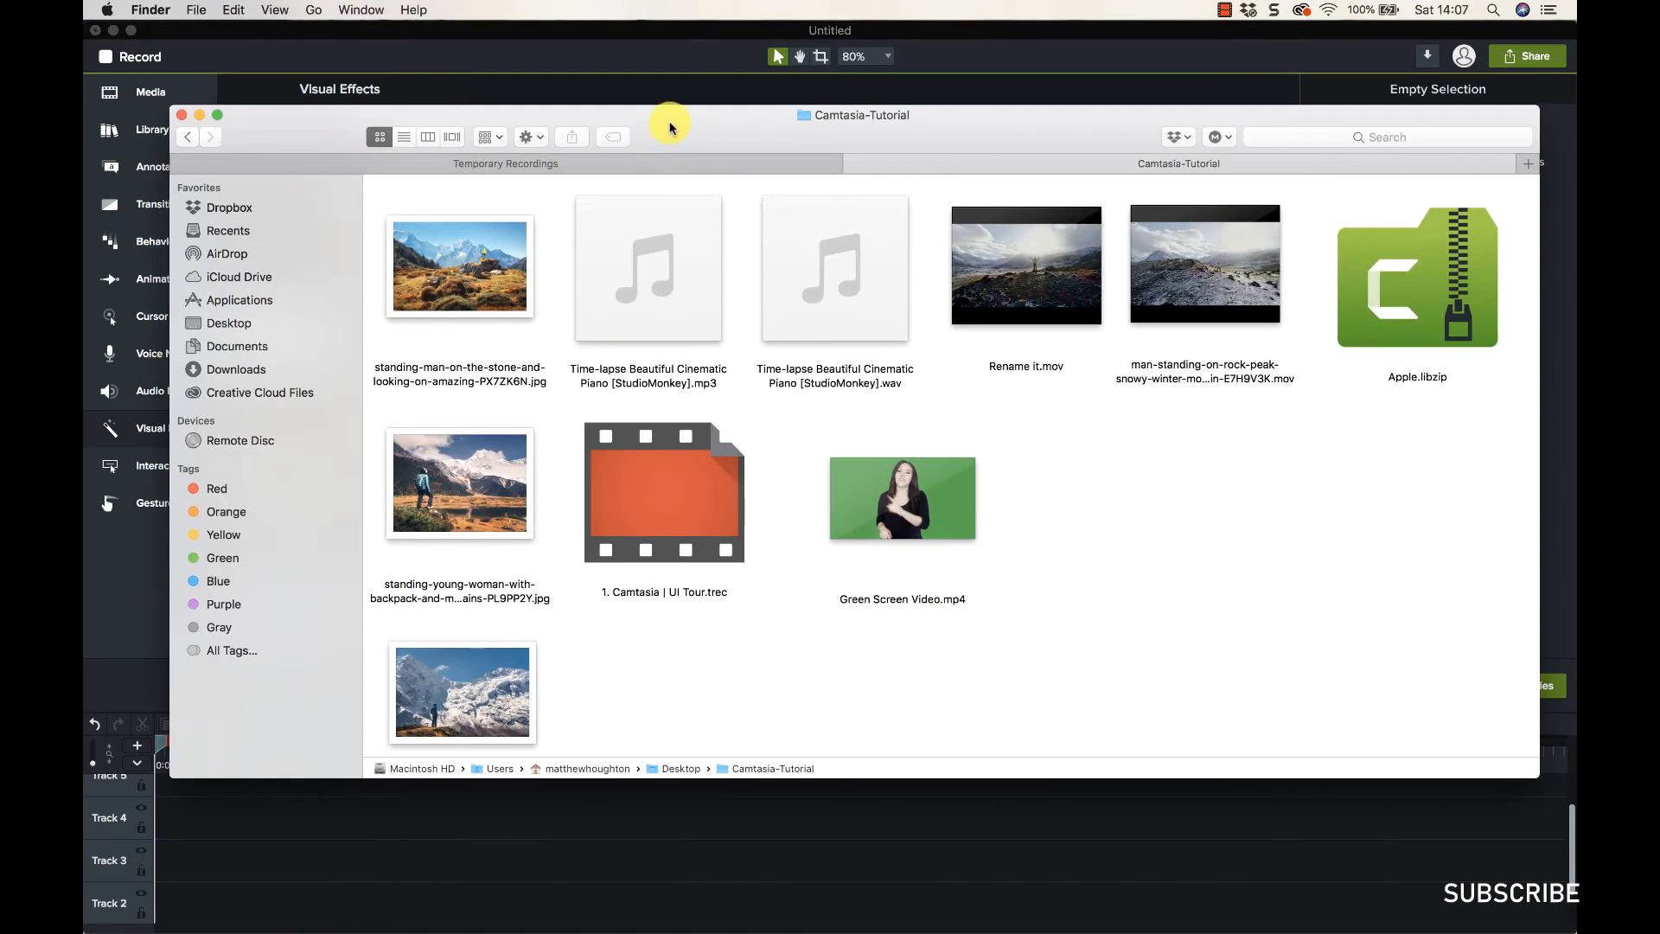
{"action": "left_click_drag", "start_coordinate": [671, 118], "coordinate": [1094, 122]}
{"action": "left_click", "coordinate": [1280, 502]}
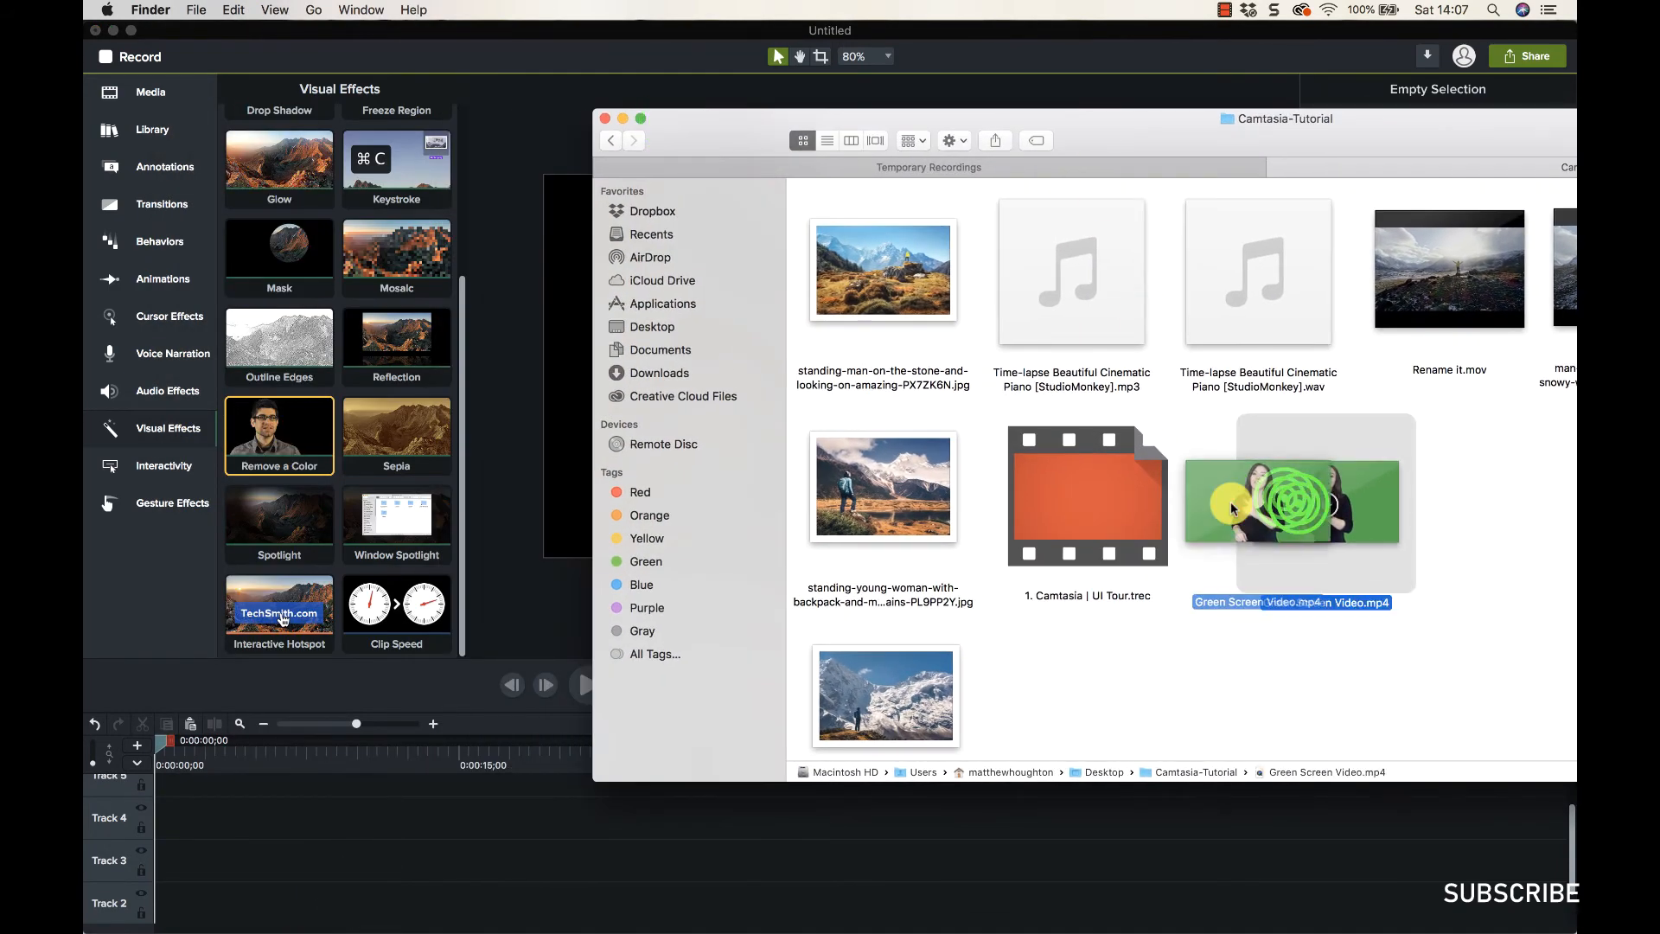
{"action": "left_click", "coordinate": [149, 93]}
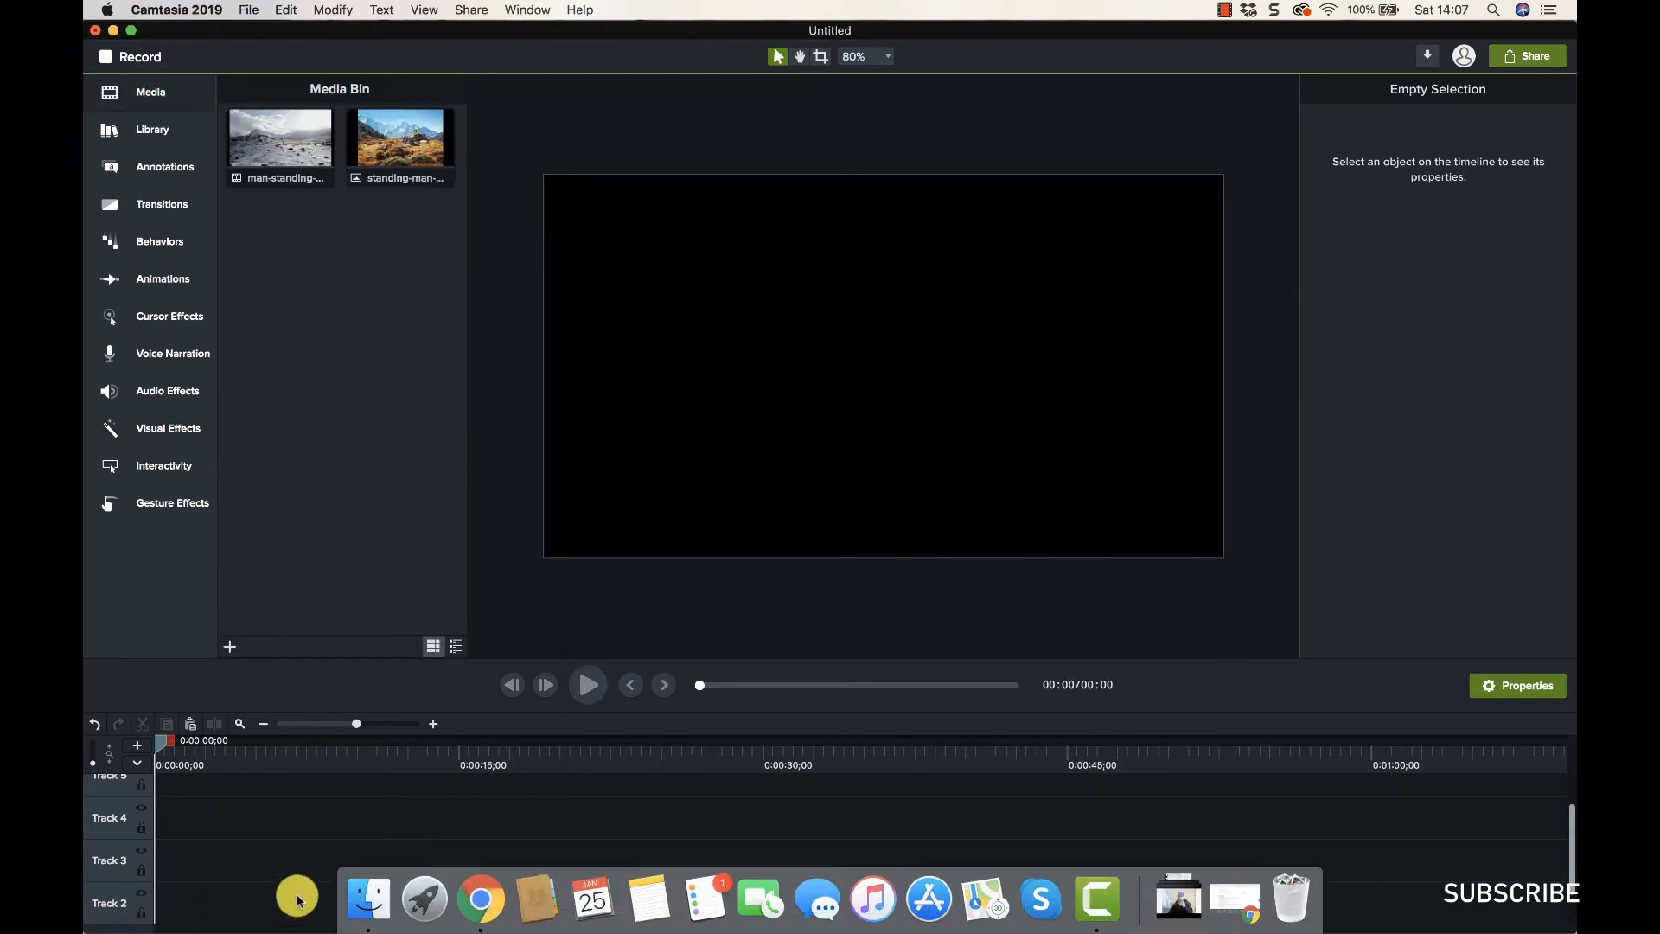
{"action": "left_click", "coordinate": [352, 891]}
{"action": "left_click_drag", "start_coordinate": [1310, 497], "coordinate": [362, 294]}
{"action": "left_click", "coordinate": [361, 363]}
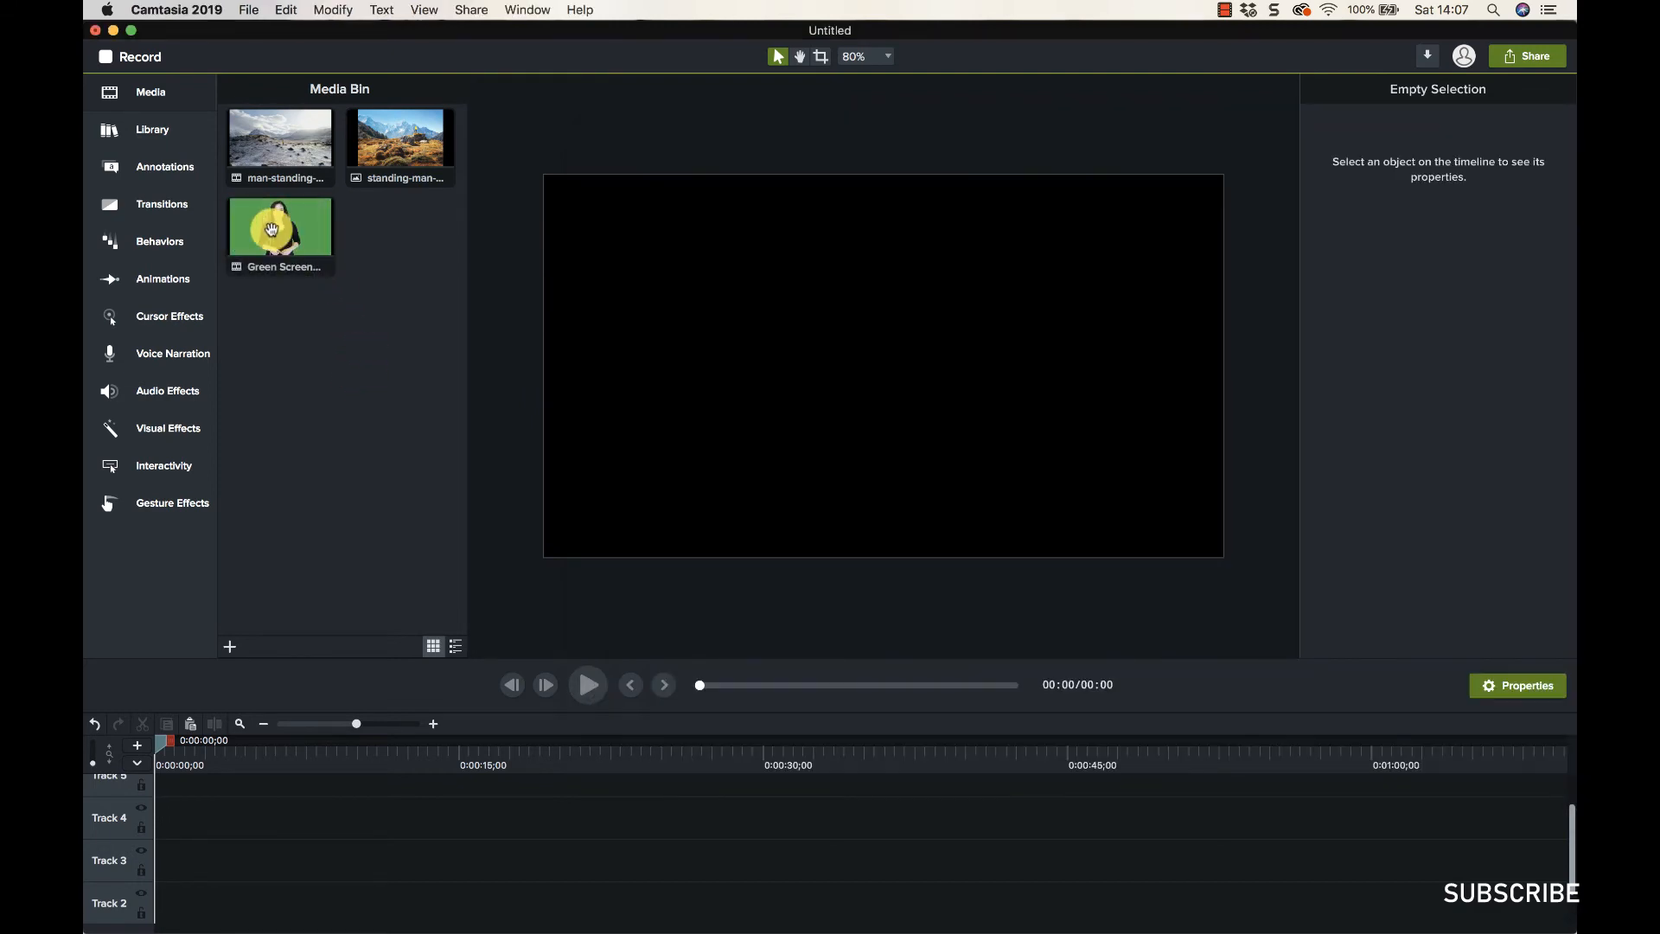
Place Green Screen Video at the start of Track 4
{"action": "left_click_drag", "start_coordinate": [289, 229], "coordinate": [152, 802]}
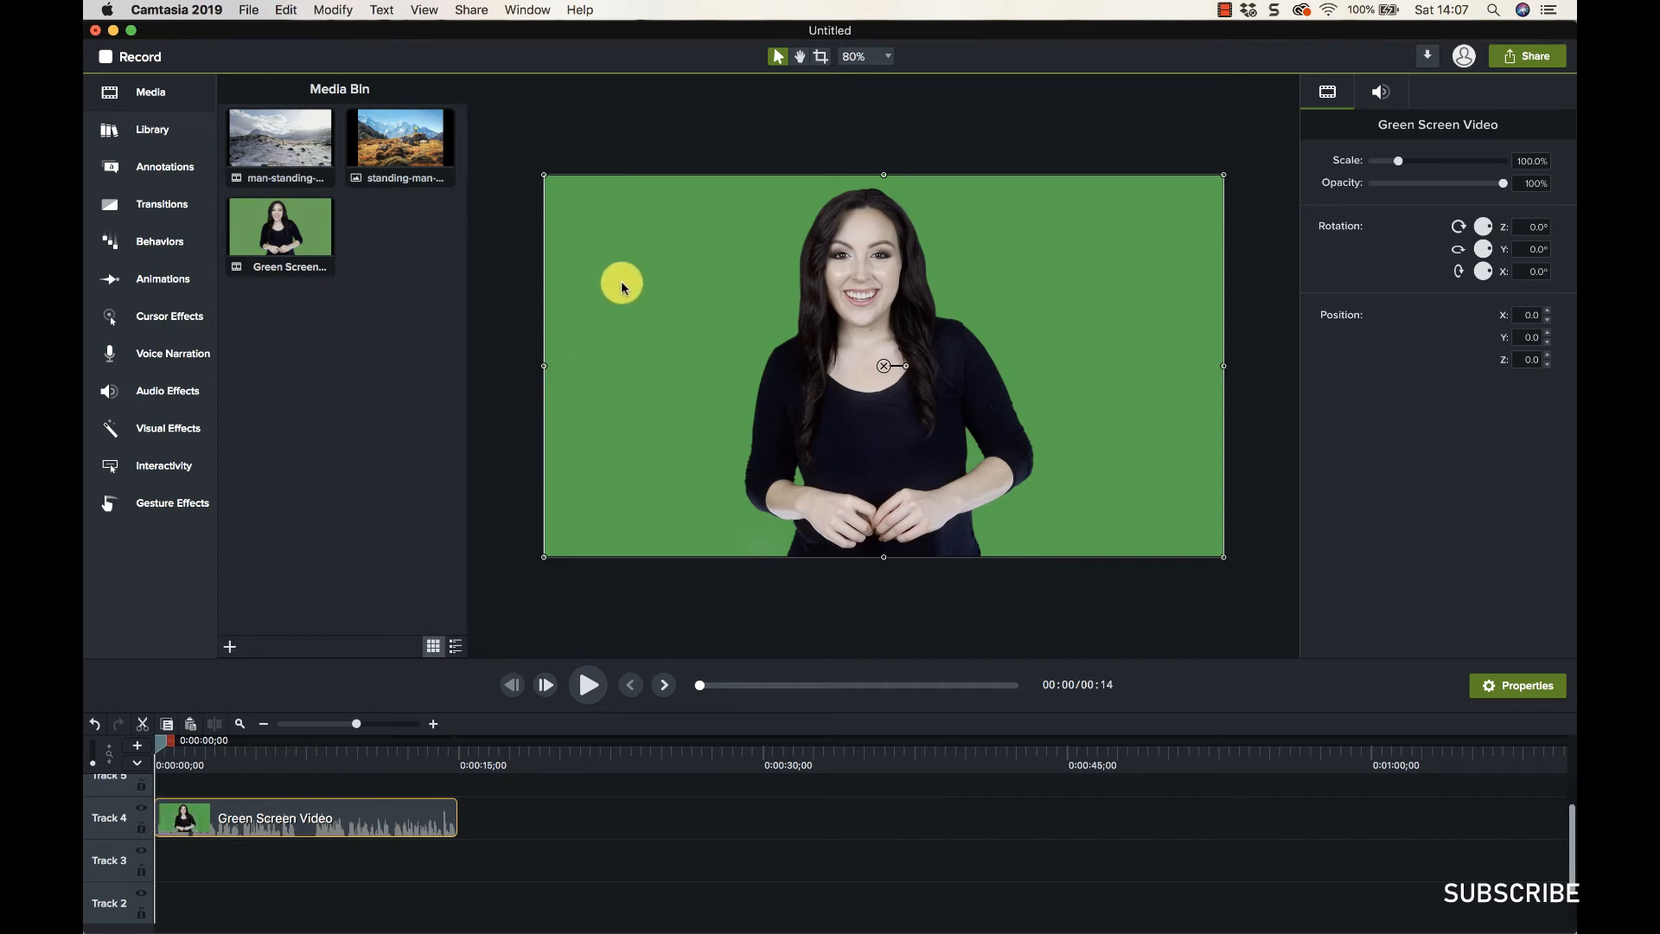
{"action": "left_click", "coordinate": [1079, 149]}
{"action": "left_click", "coordinate": [1081, 267]}
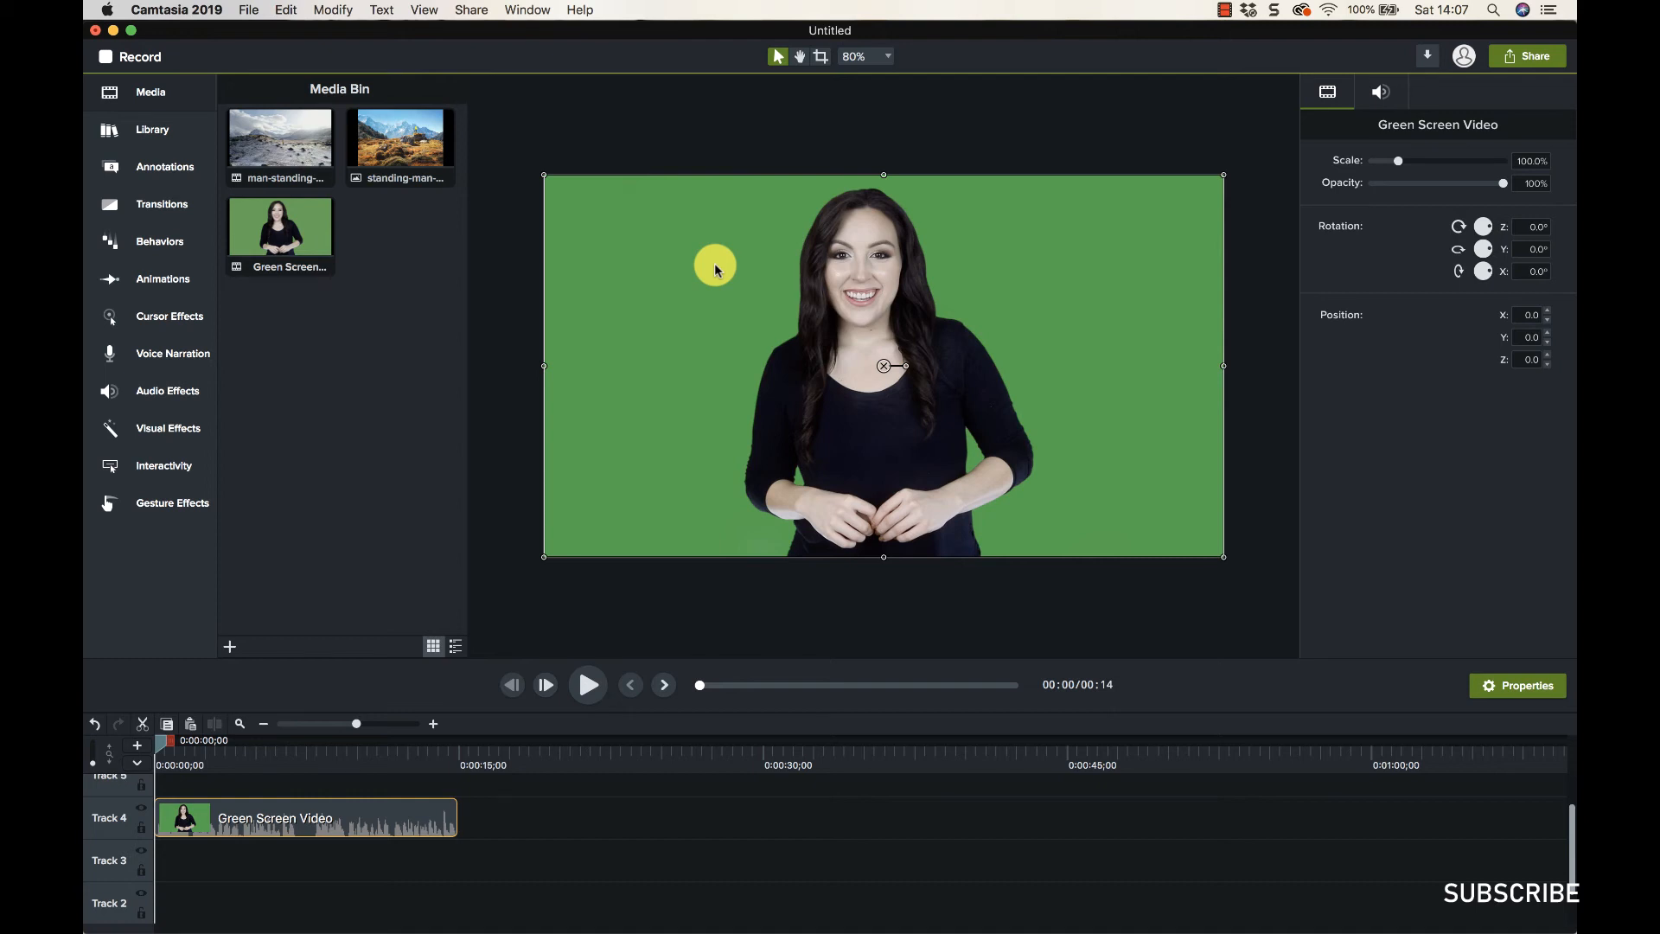
Apply the Remove a Color effect to the Green Screen Video clip and show its effect settings
{"action": "left_click", "coordinate": [160, 425]}
{"action": "left_click", "coordinate": [295, 471]}
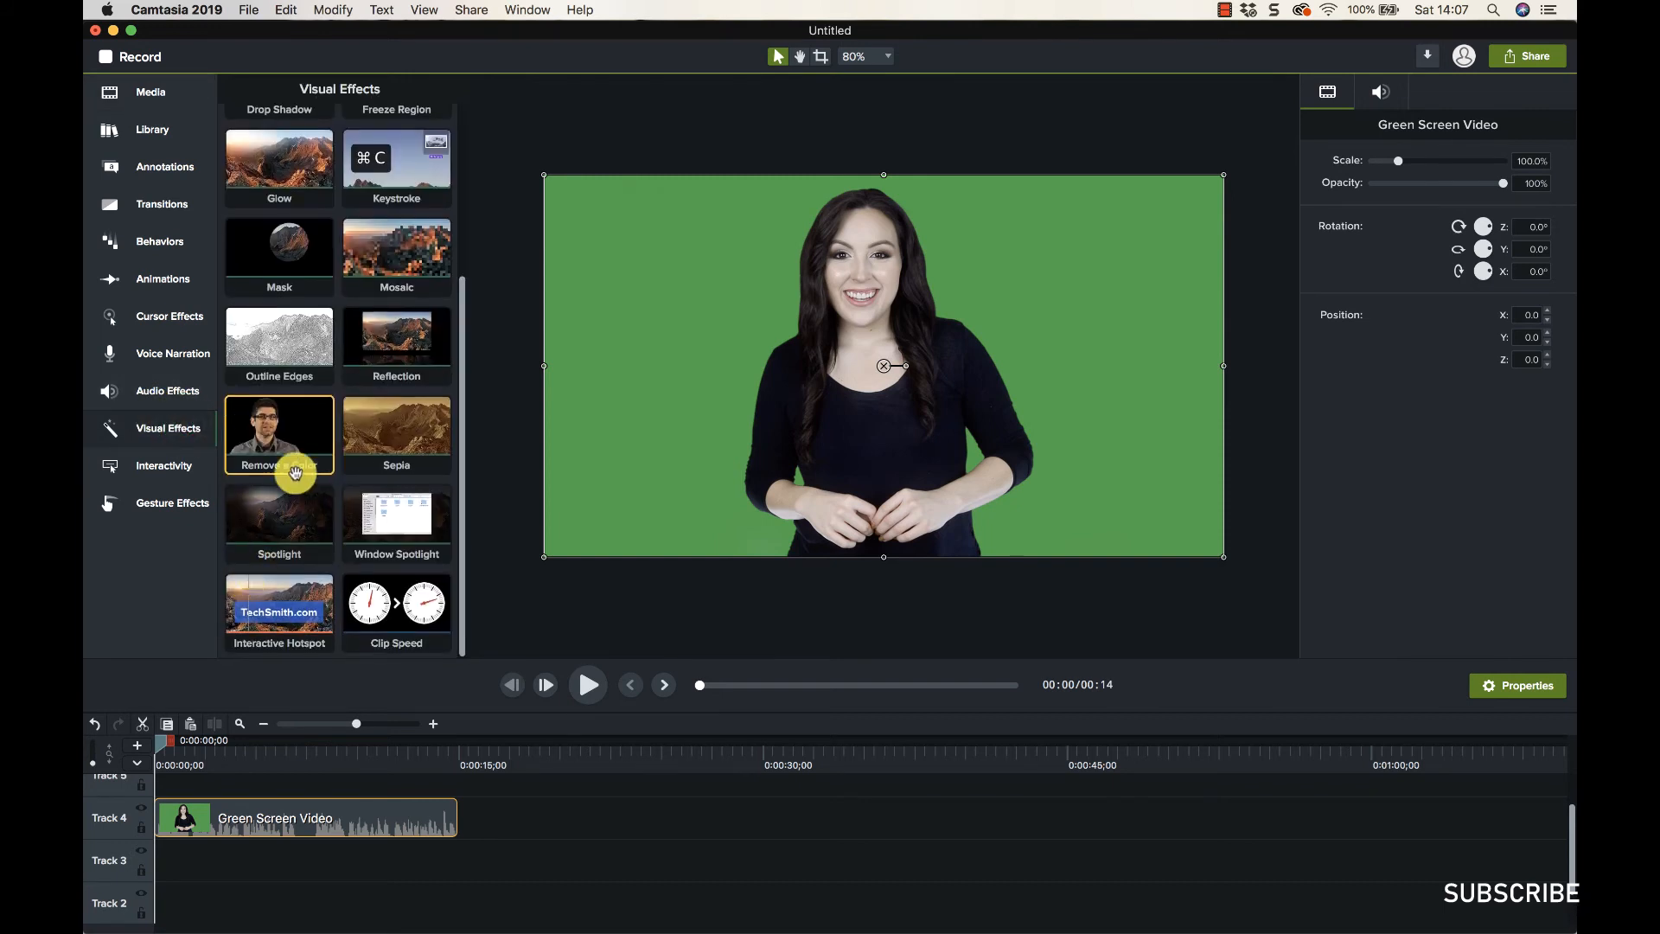
{"action": "left_click_drag", "start_coordinate": [295, 471], "coordinate": [259, 821]}
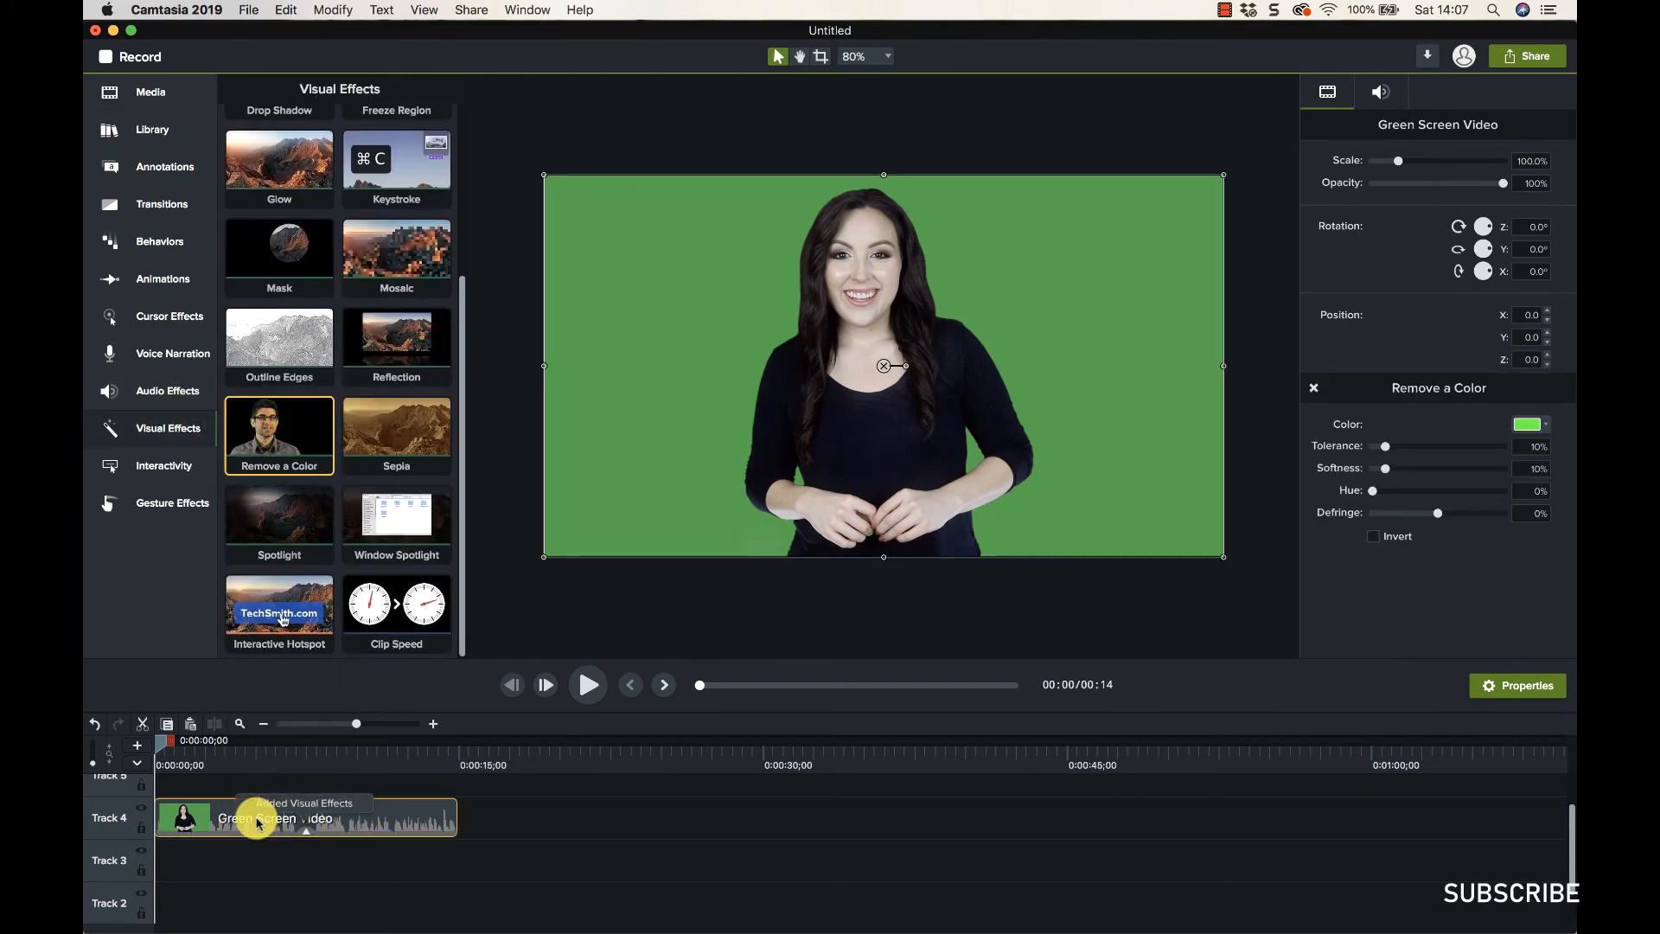
{"action": "left_click", "coordinate": [305, 830]}
{"action": "left_click", "coordinate": [346, 828]}
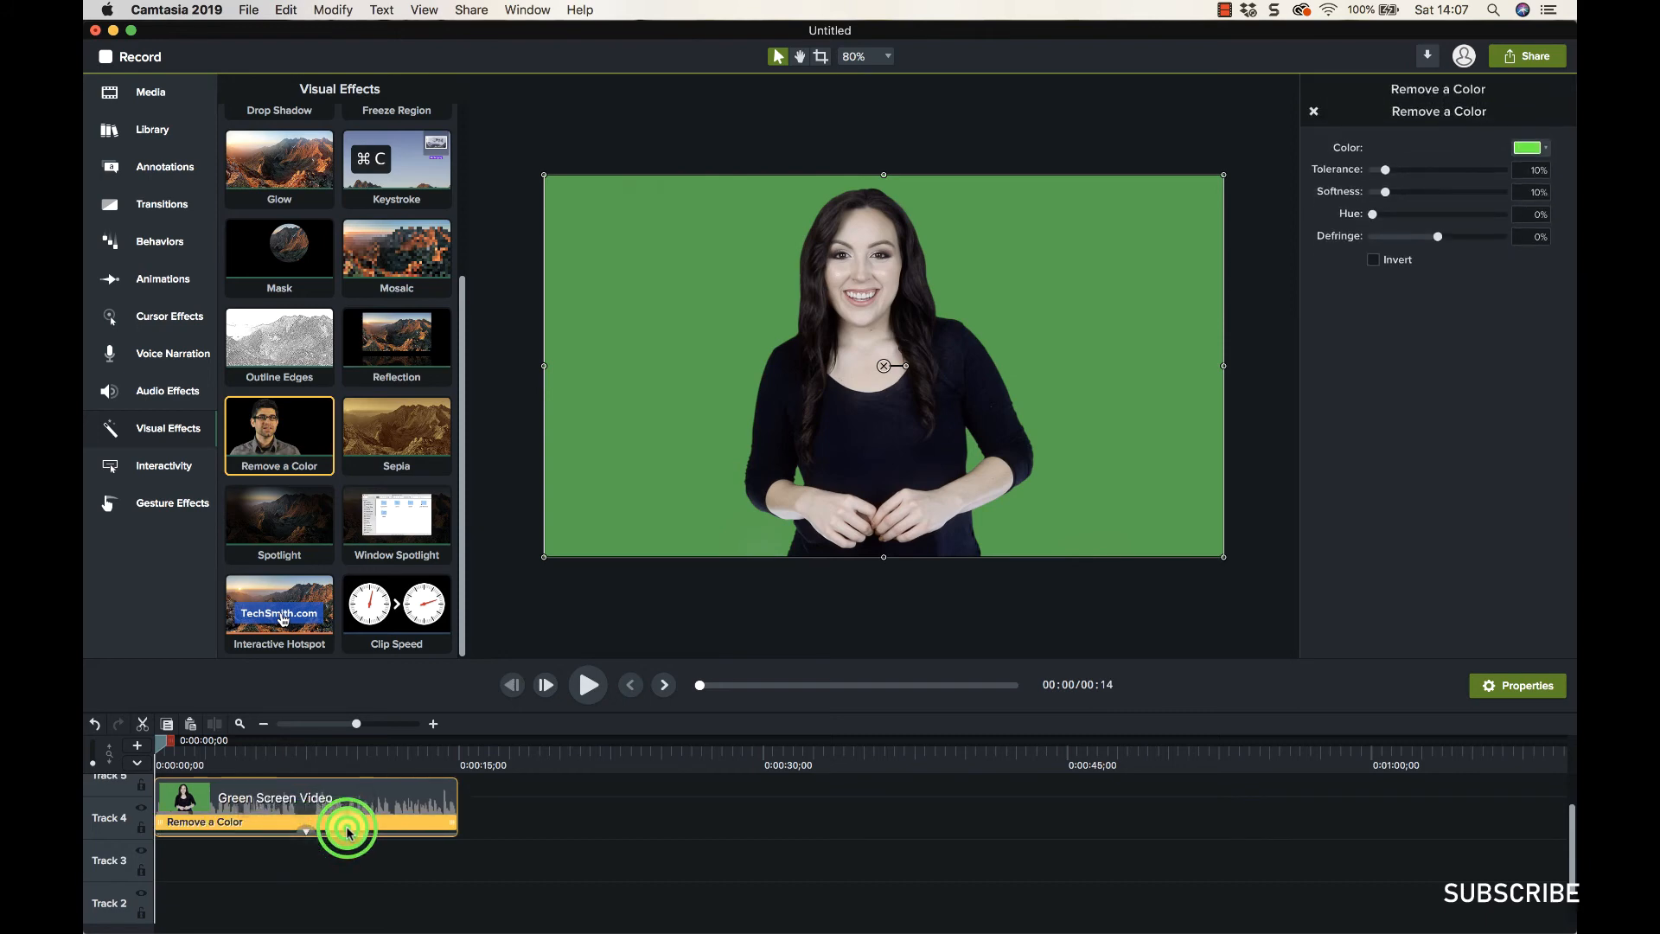
Sample the green backdrop beside the woman with the eyedropper as the color to remove
{"action": "left_click", "coordinate": [1529, 149]}
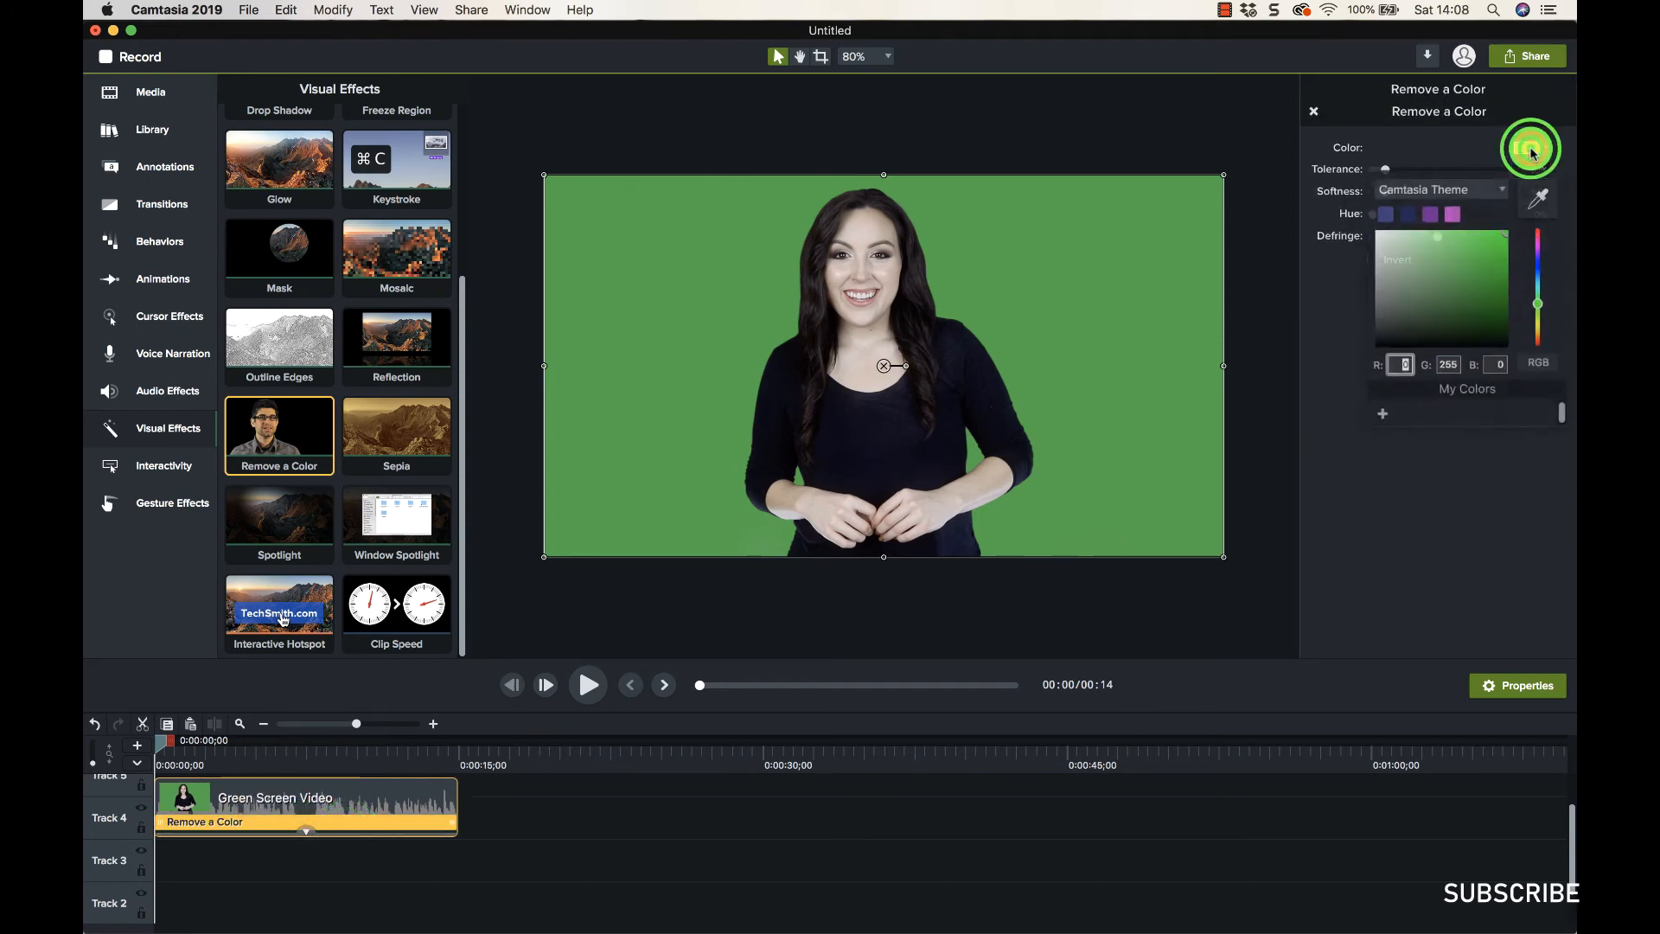
{"action": "left_click", "coordinate": [1539, 199]}
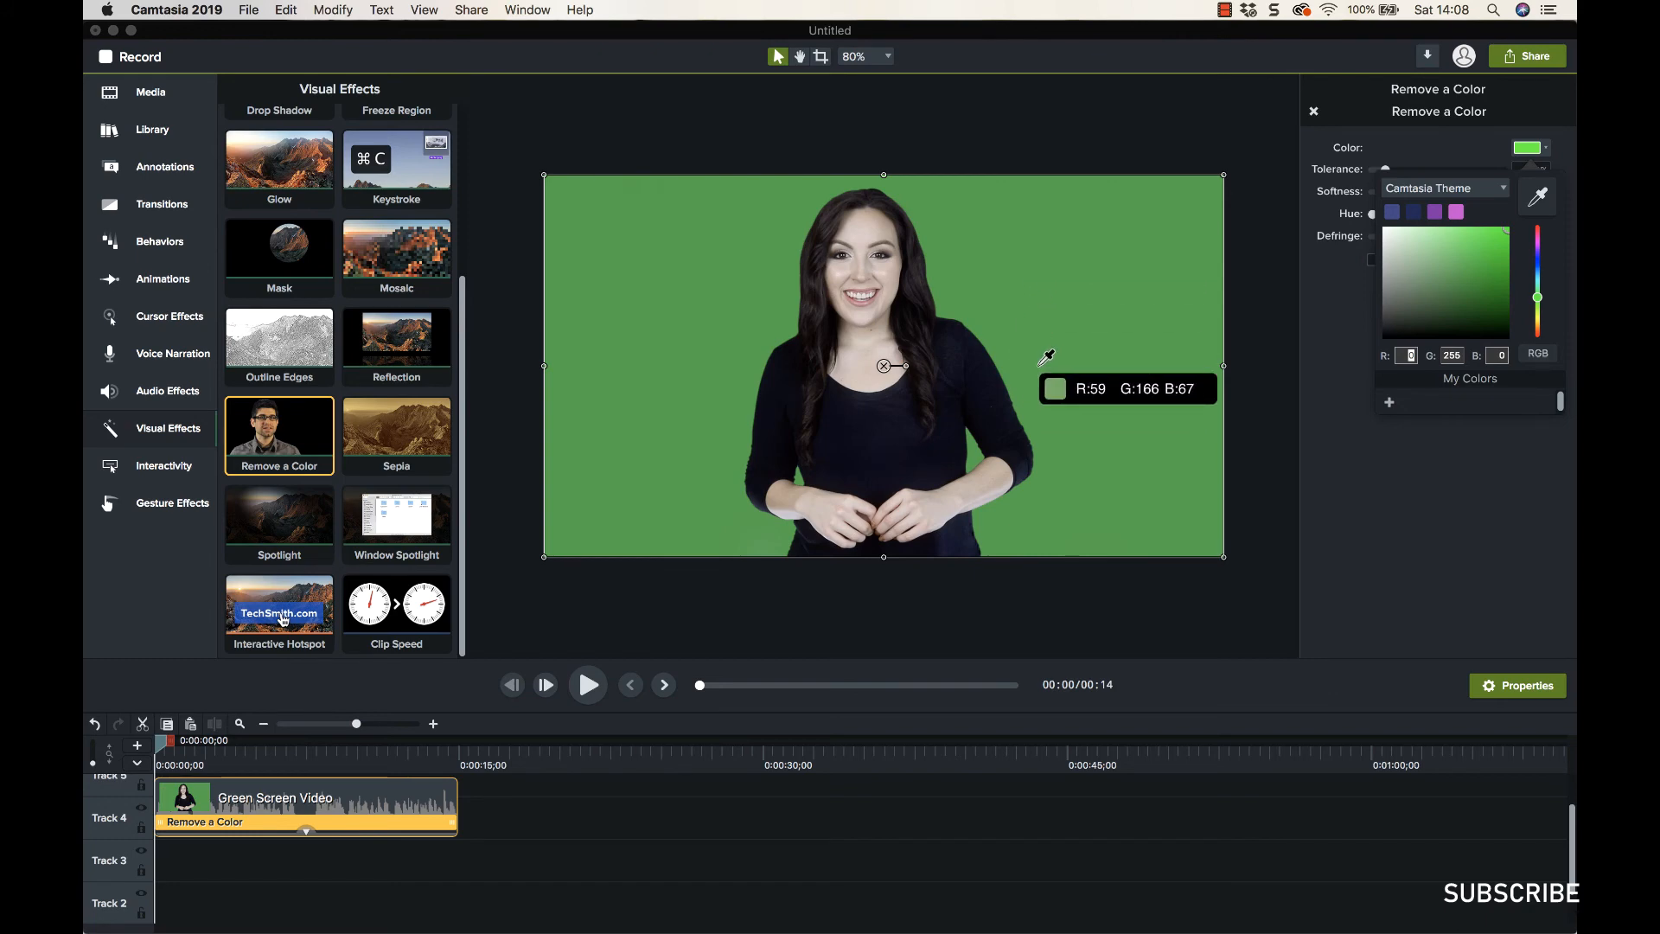
{"action": "left_click", "coordinate": [952, 300]}
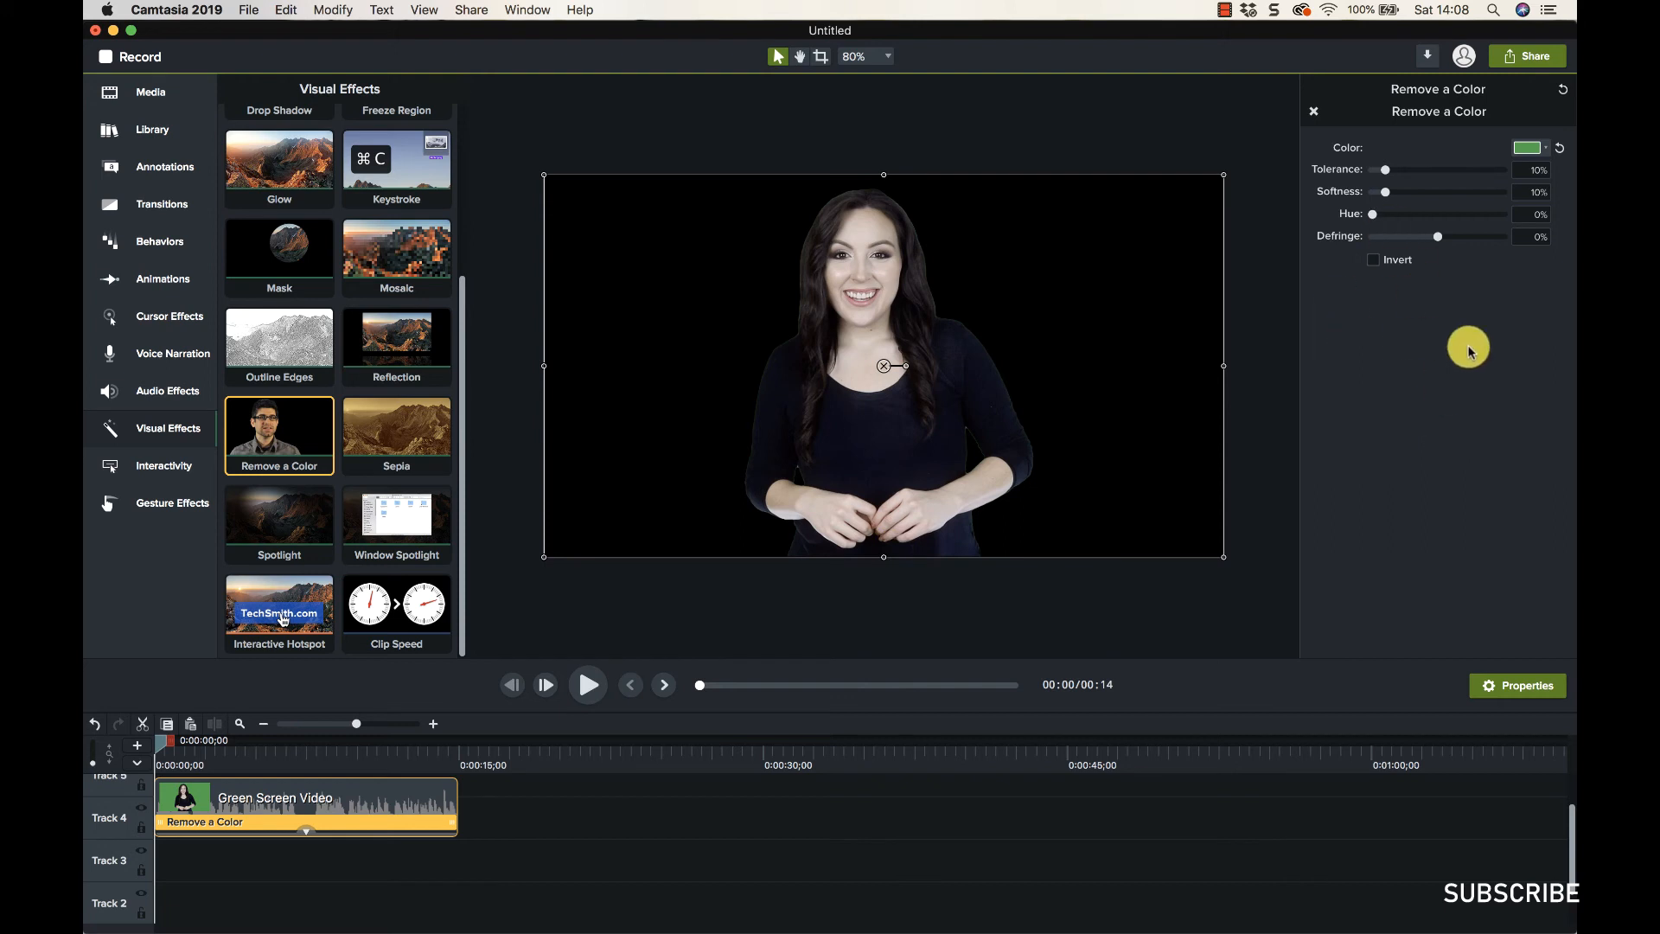
Place the man-standing mountain video at the start of Track 3 beneath the green screen clip and move the playhead to about 7 seconds 26 frames
{"action": "left_click", "coordinate": [164, 101]}
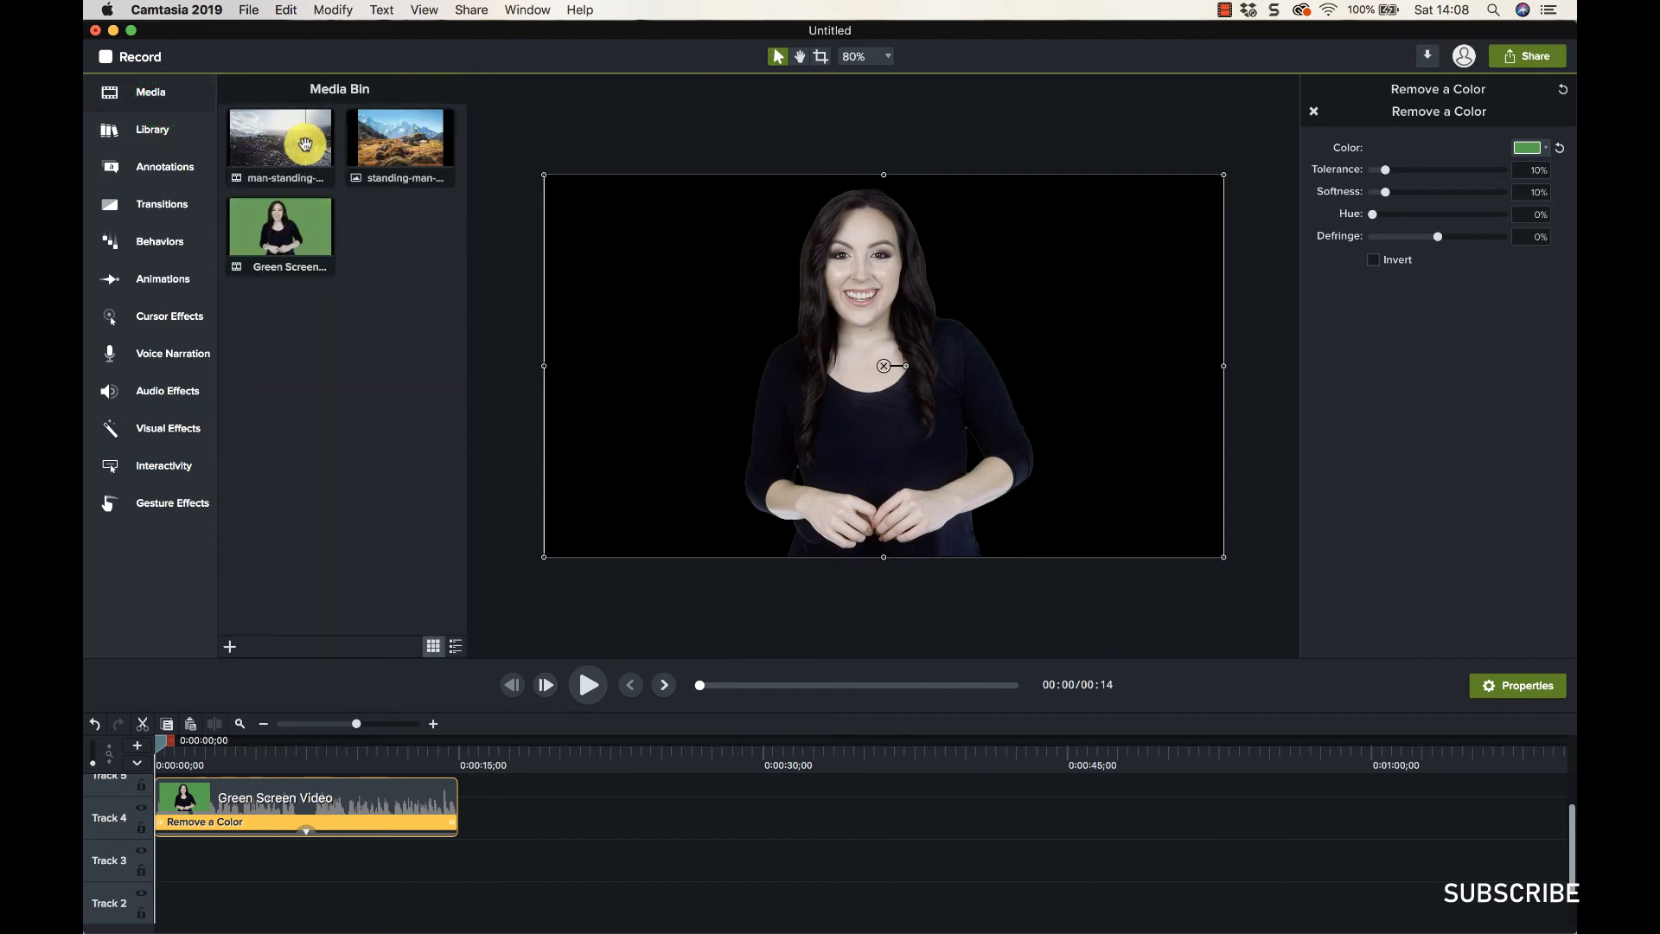
{"action": "left_click_drag", "start_coordinate": [305, 143], "coordinate": [323, 859]}
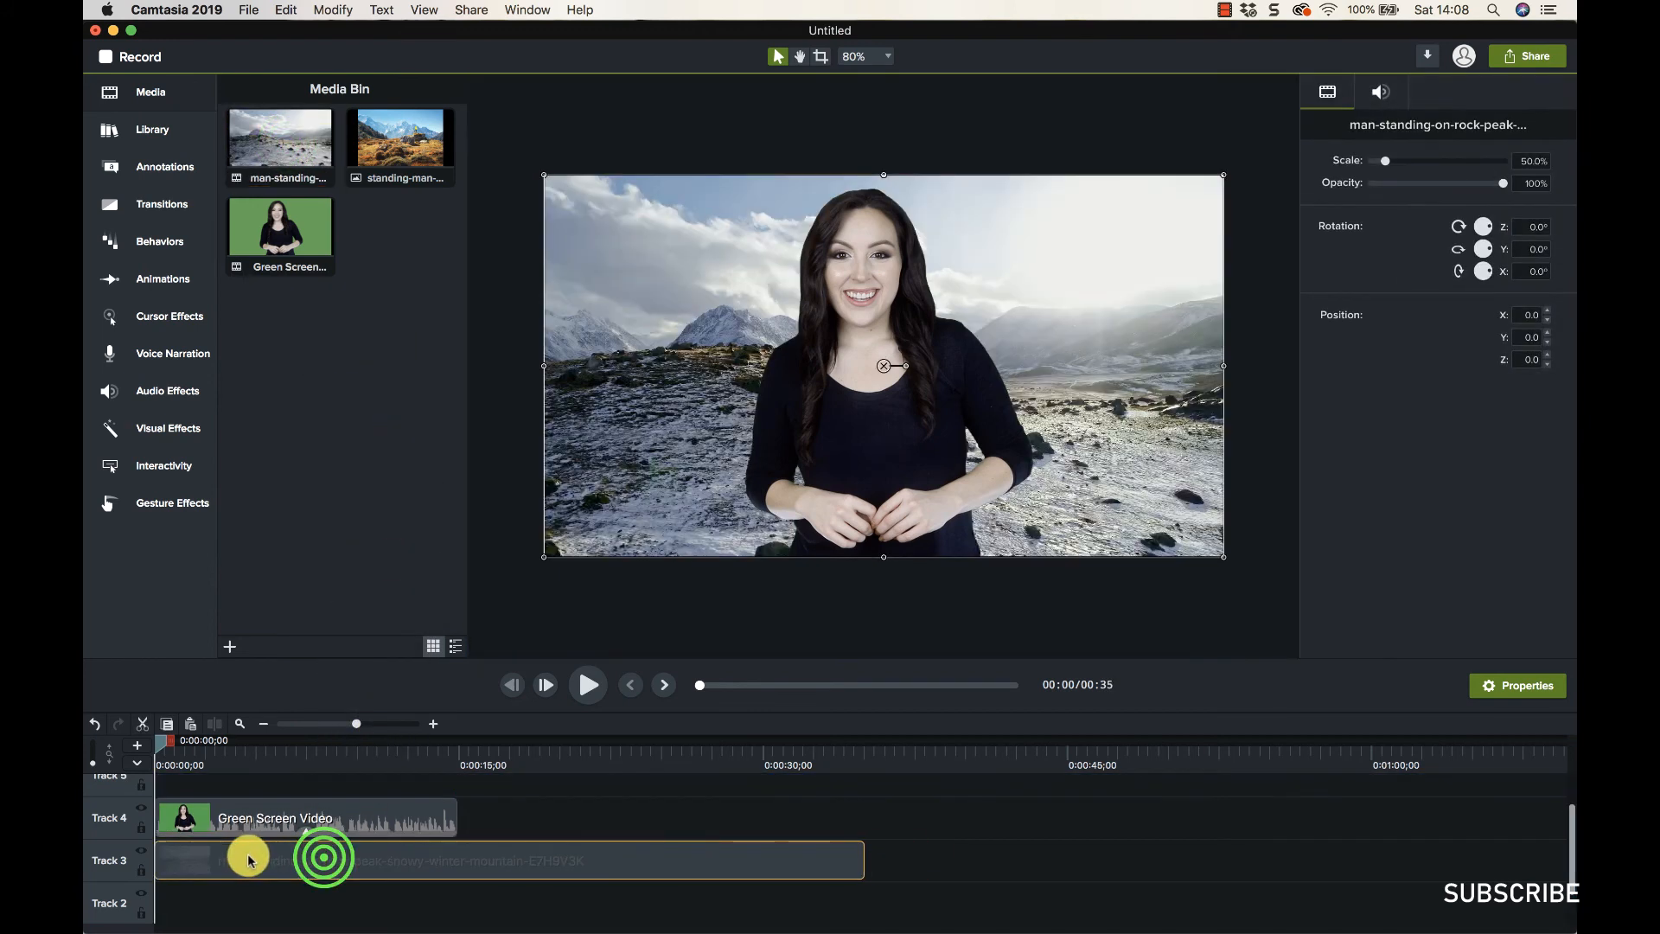
{"action": "left_click_drag", "start_coordinate": [155, 742], "coordinate": [315, 741]}
Scale the green screen clip to about 64.2% and position it in the canvas's lower-left corner at about X -530.1, Y -193.5
{"action": "left_click", "coordinate": [909, 450]}
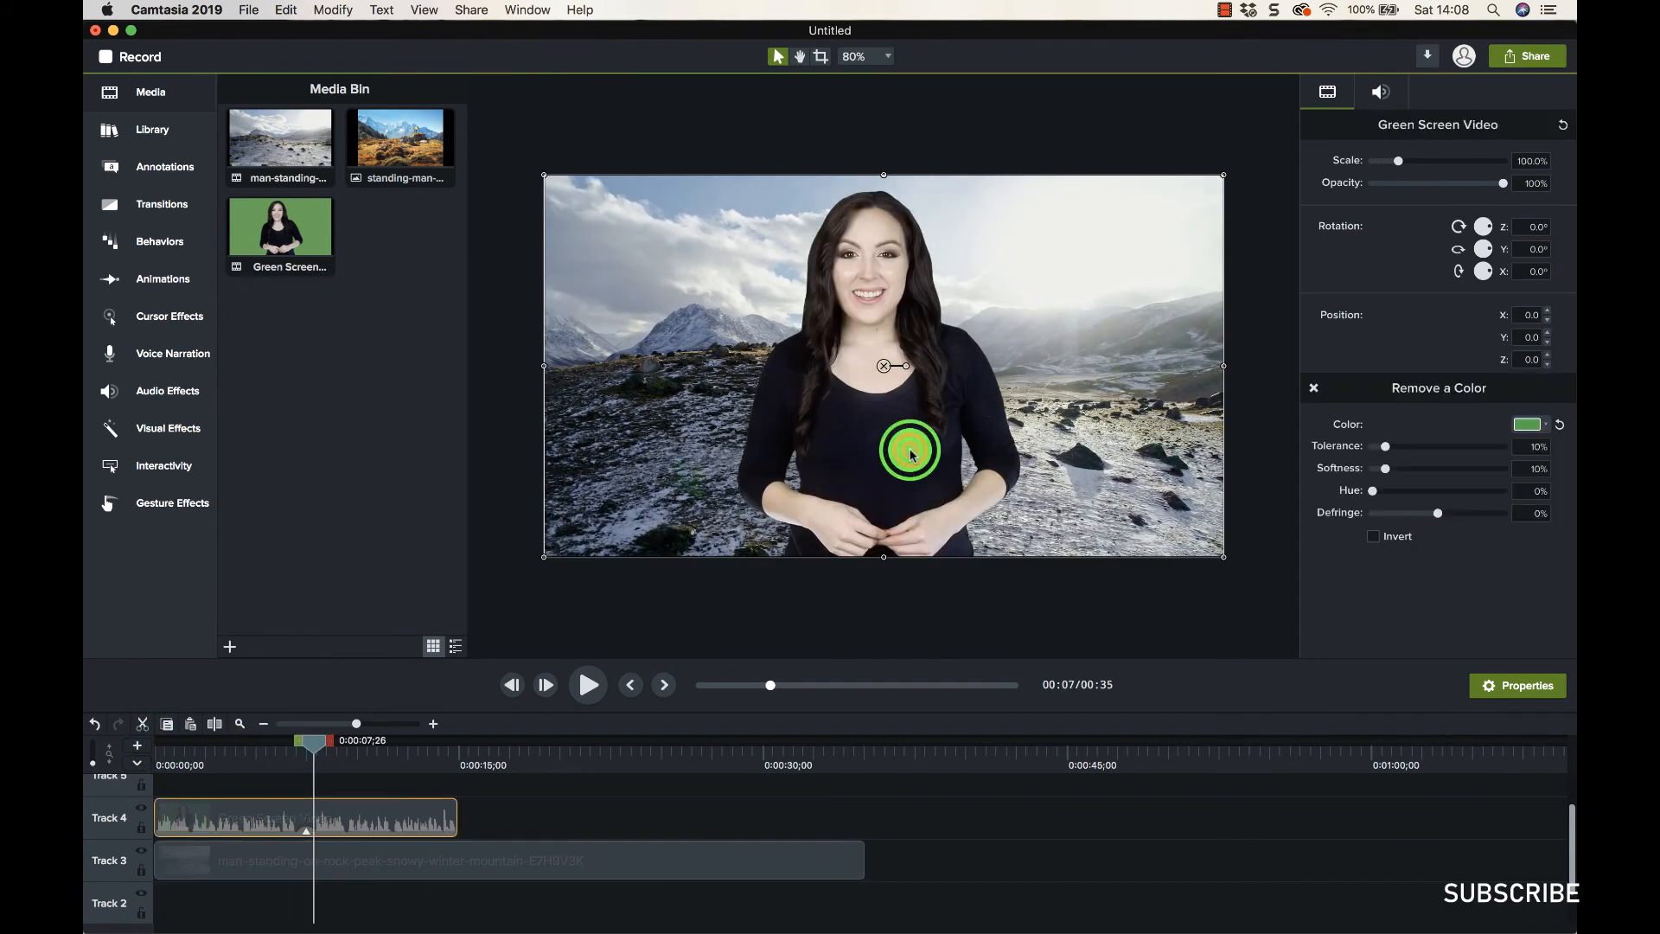
{"action": "left_click_drag", "start_coordinate": [910, 450], "coordinate": [758, 466]}
{"action": "left_click_drag", "start_coordinate": [1072, 189], "coordinate": [828, 316]}
{"action": "left_click_drag", "start_coordinate": [609, 413], "coordinate": [700, 407]}
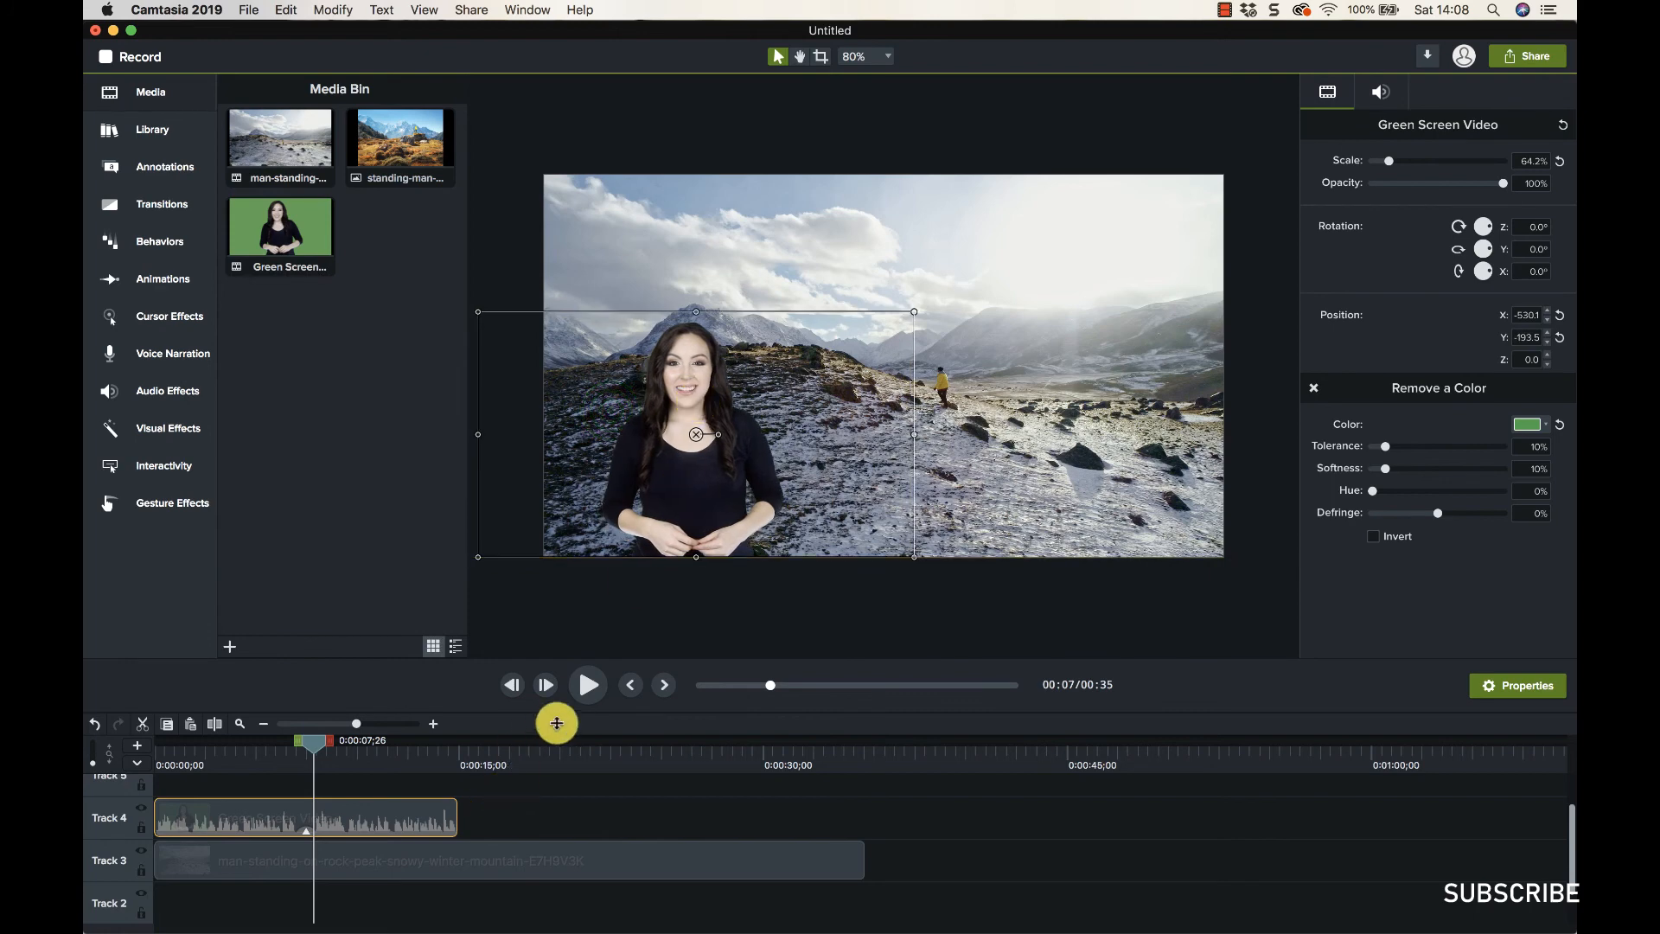
Play back the woman over the mountain background and stop near the end of the green screen clip
{"action": "left_click", "coordinate": [589, 684]}
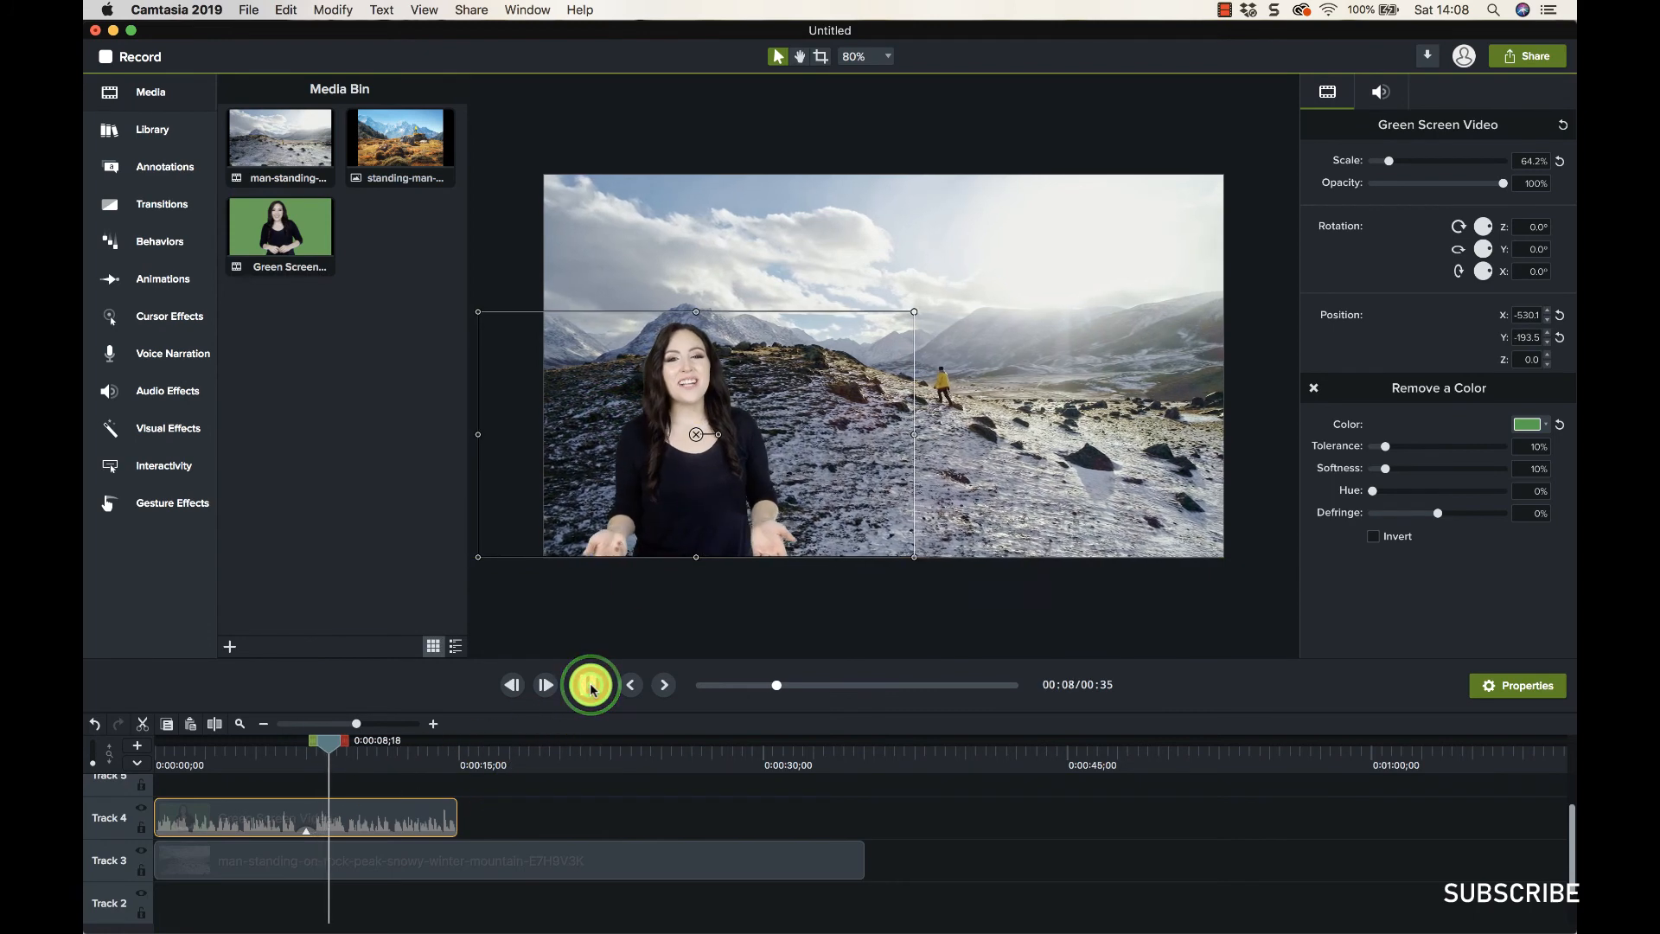
{"action": "left_click", "coordinate": [640, 634]}
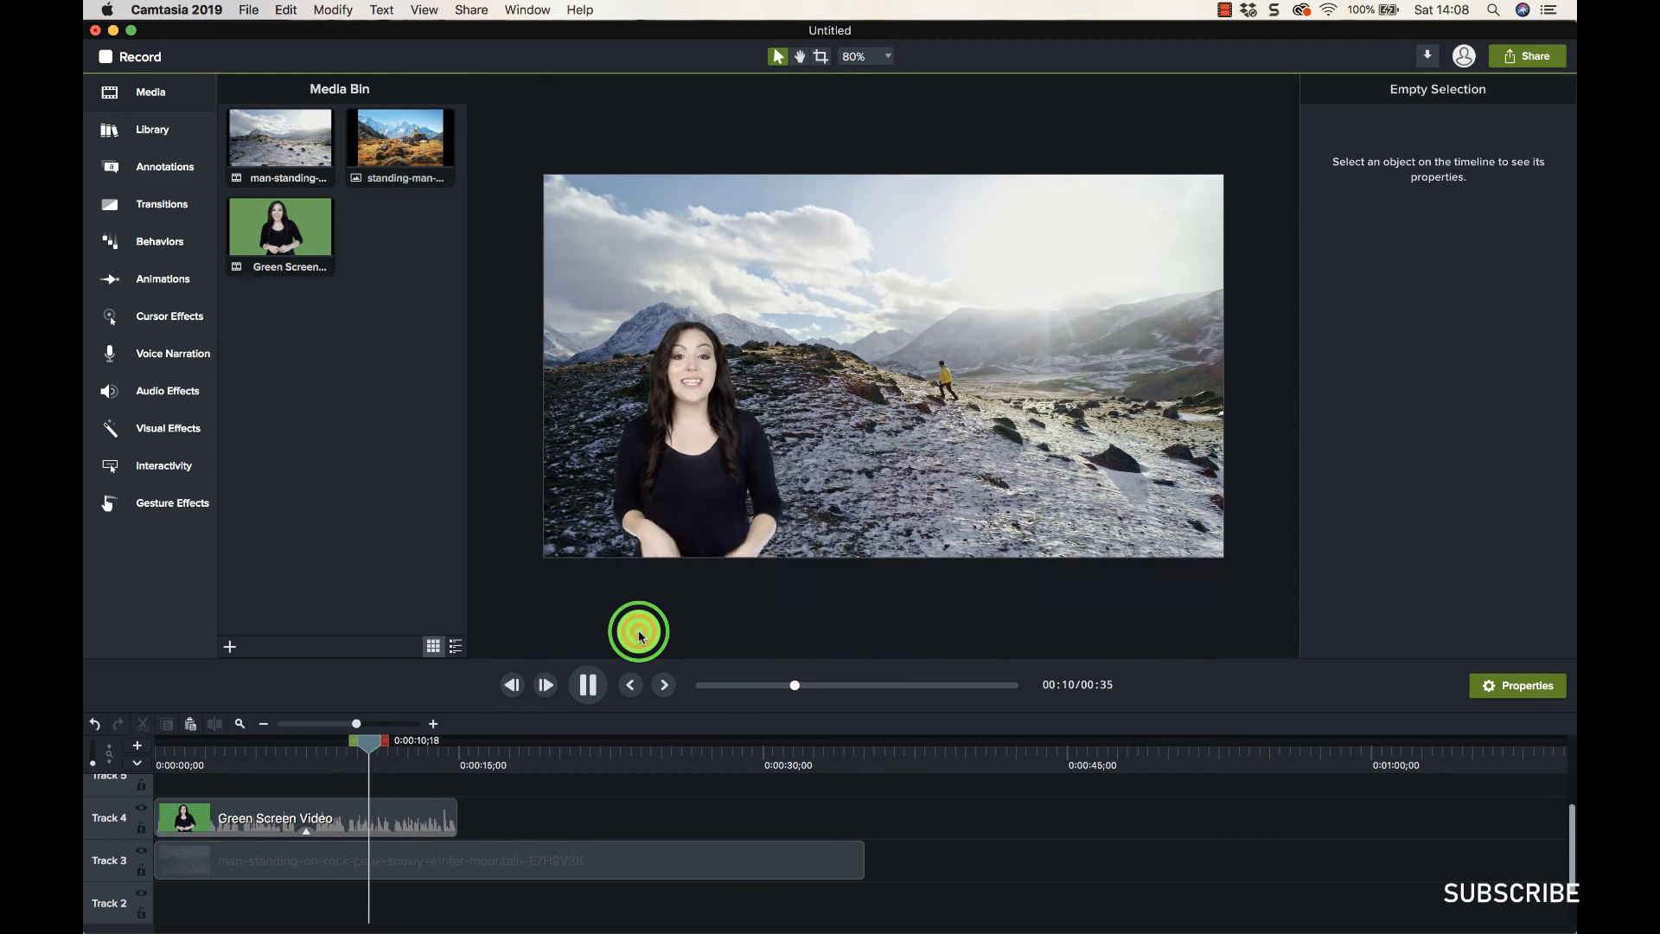
{"action": "left_click", "coordinate": [586, 684]}
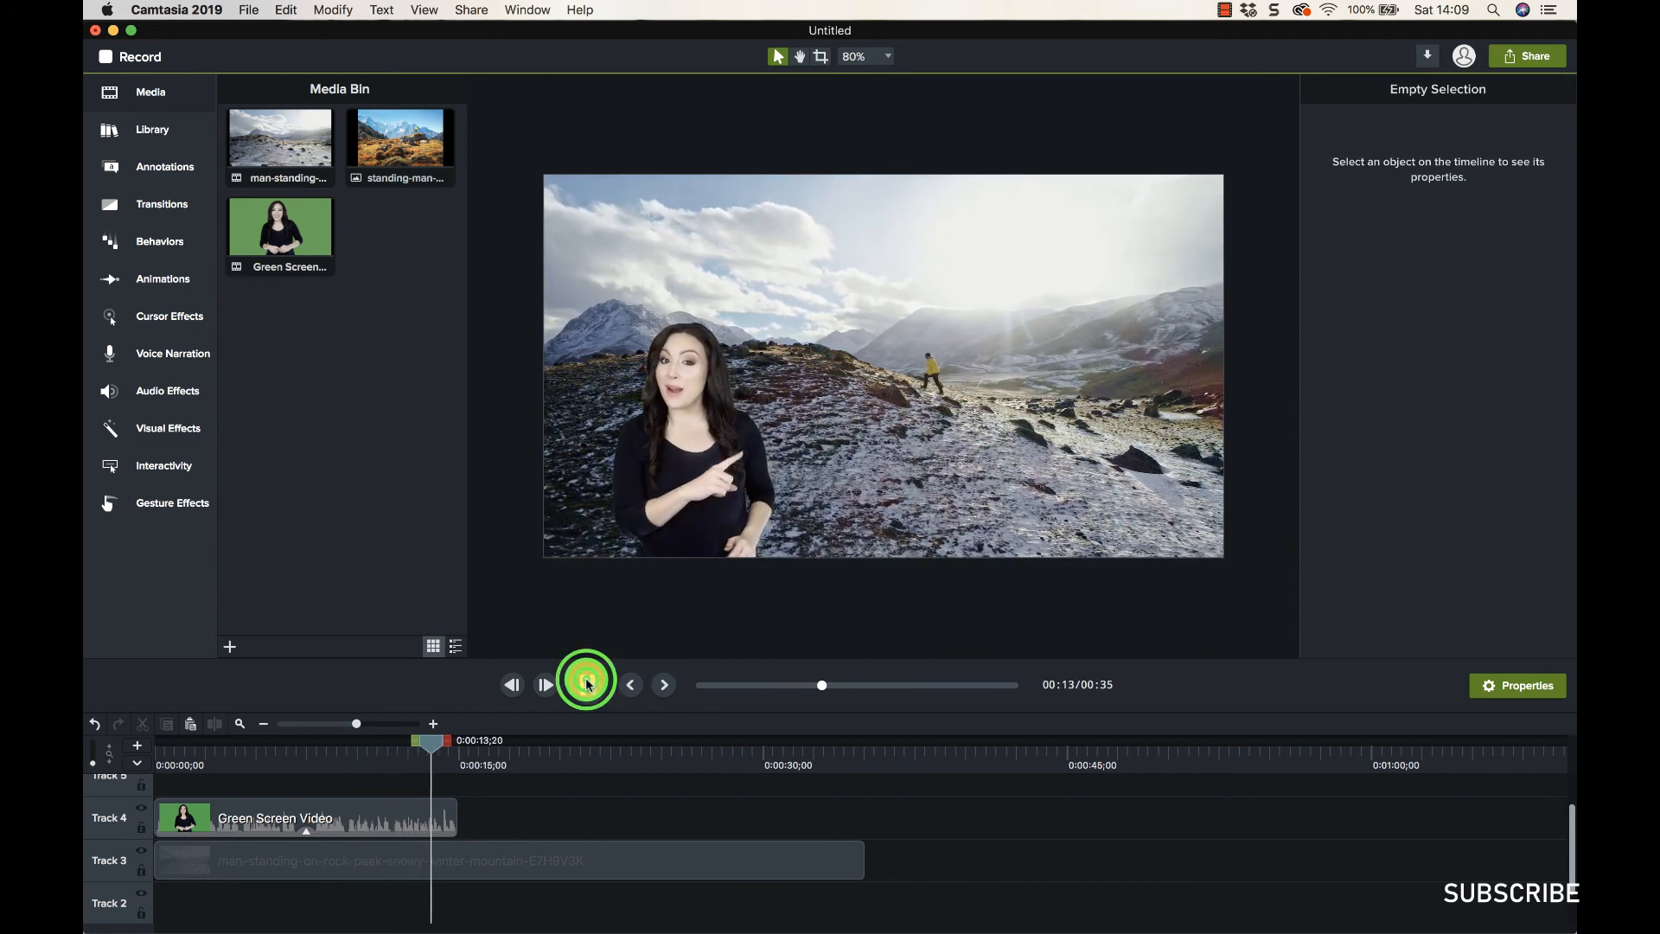
{"action": "left_click", "coordinate": [578, 685]}
Return the playhead to about 7 seconds 12 frames and enlarge the green screen clip to 100%, centered on the canvas
{"action": "left_click_drag", "start_coordinate": [447, 746], "coordinate": [304, 742]}
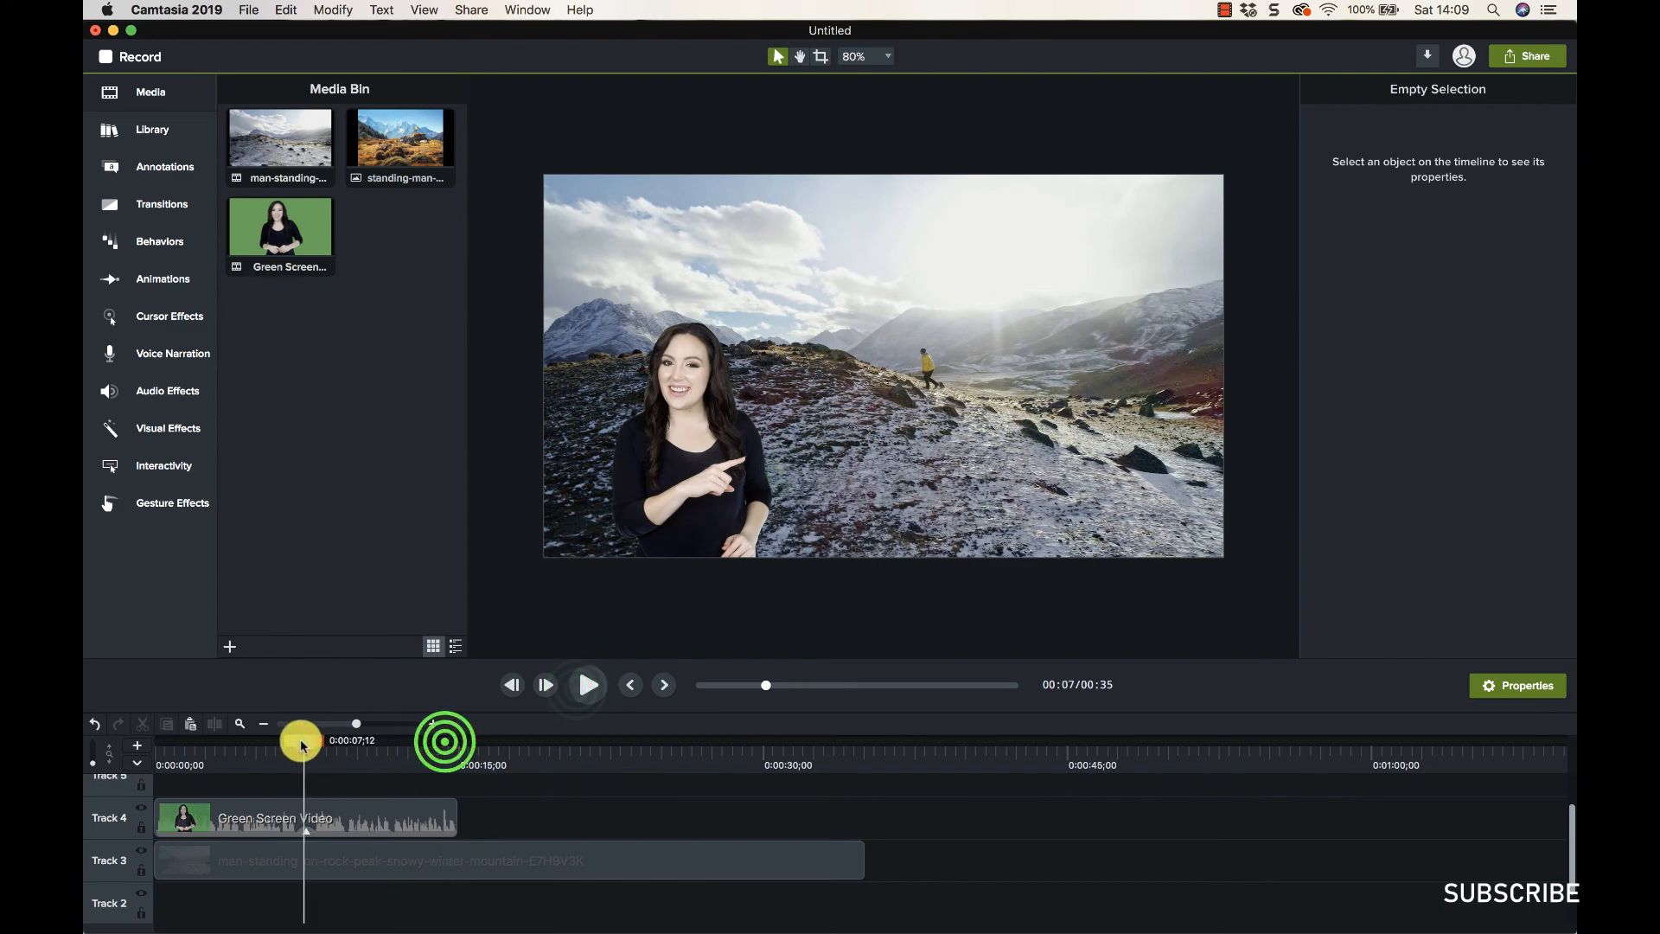
{"action": "left_click", "coordinate": [646, 513]}
{"action": "left_click_drag", "start_coordinate": [914, 312], "coordinate": [1154, 229]}
{"action": "left_click_drag", "start_coordinate": [885, 392], "coordinate": [940, 389]}
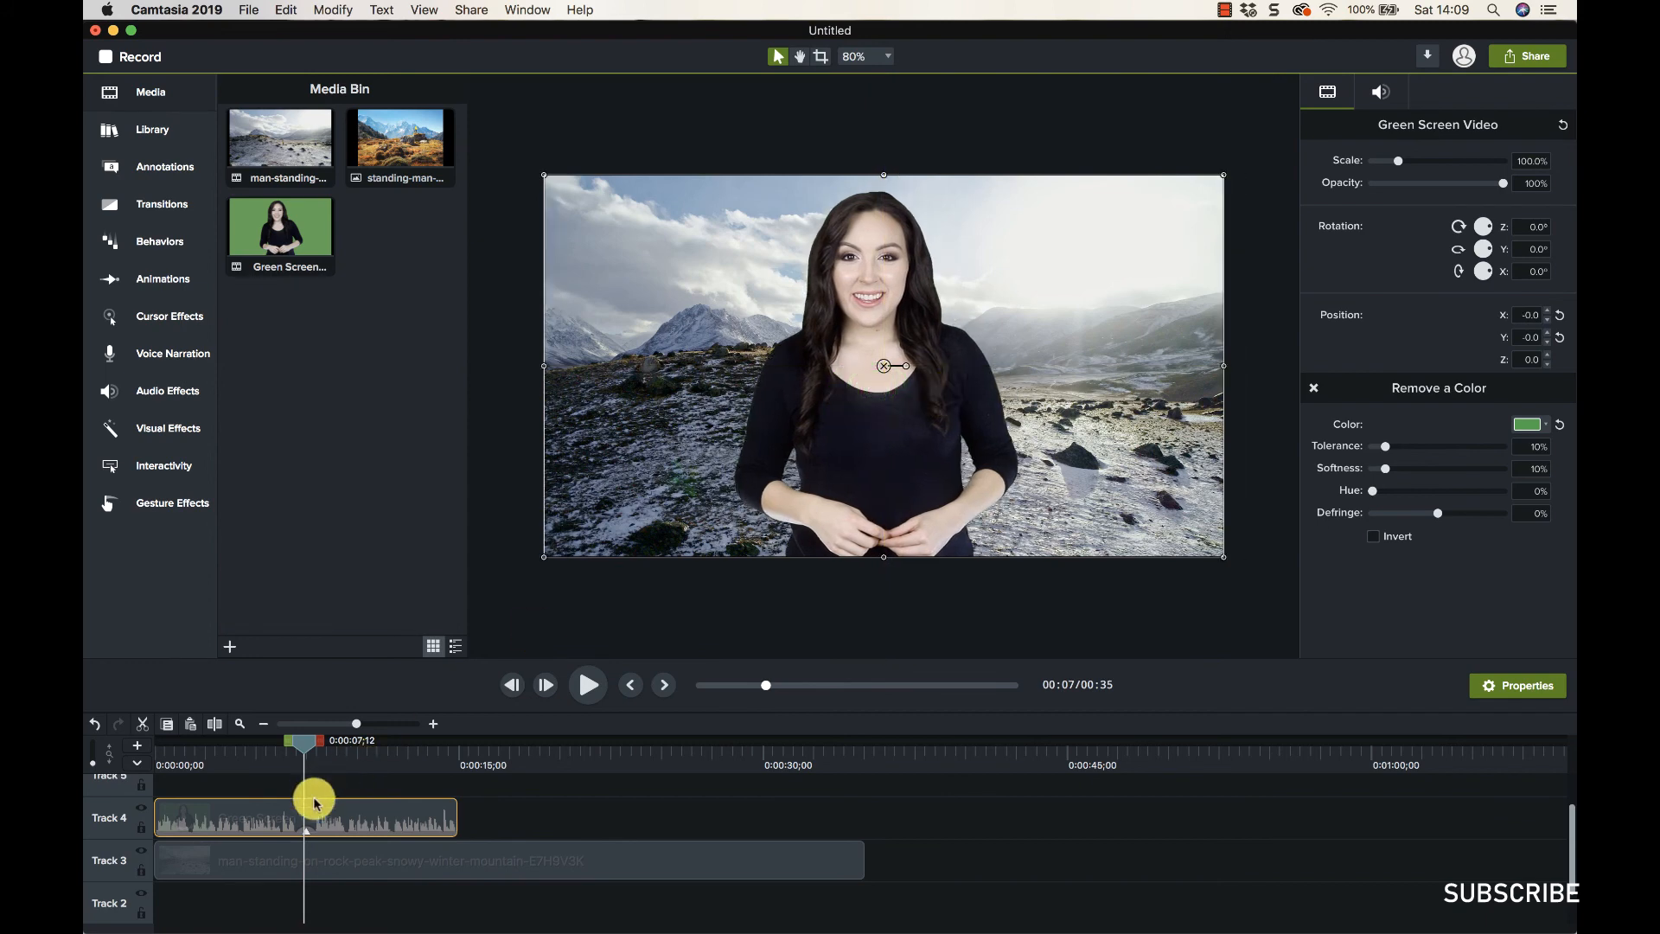
Raise the Remove a Color effect's Tolerance to 31% on the green screen clip and play it back briefly
{"action": "left_click", "coordinate": [311, 830]}
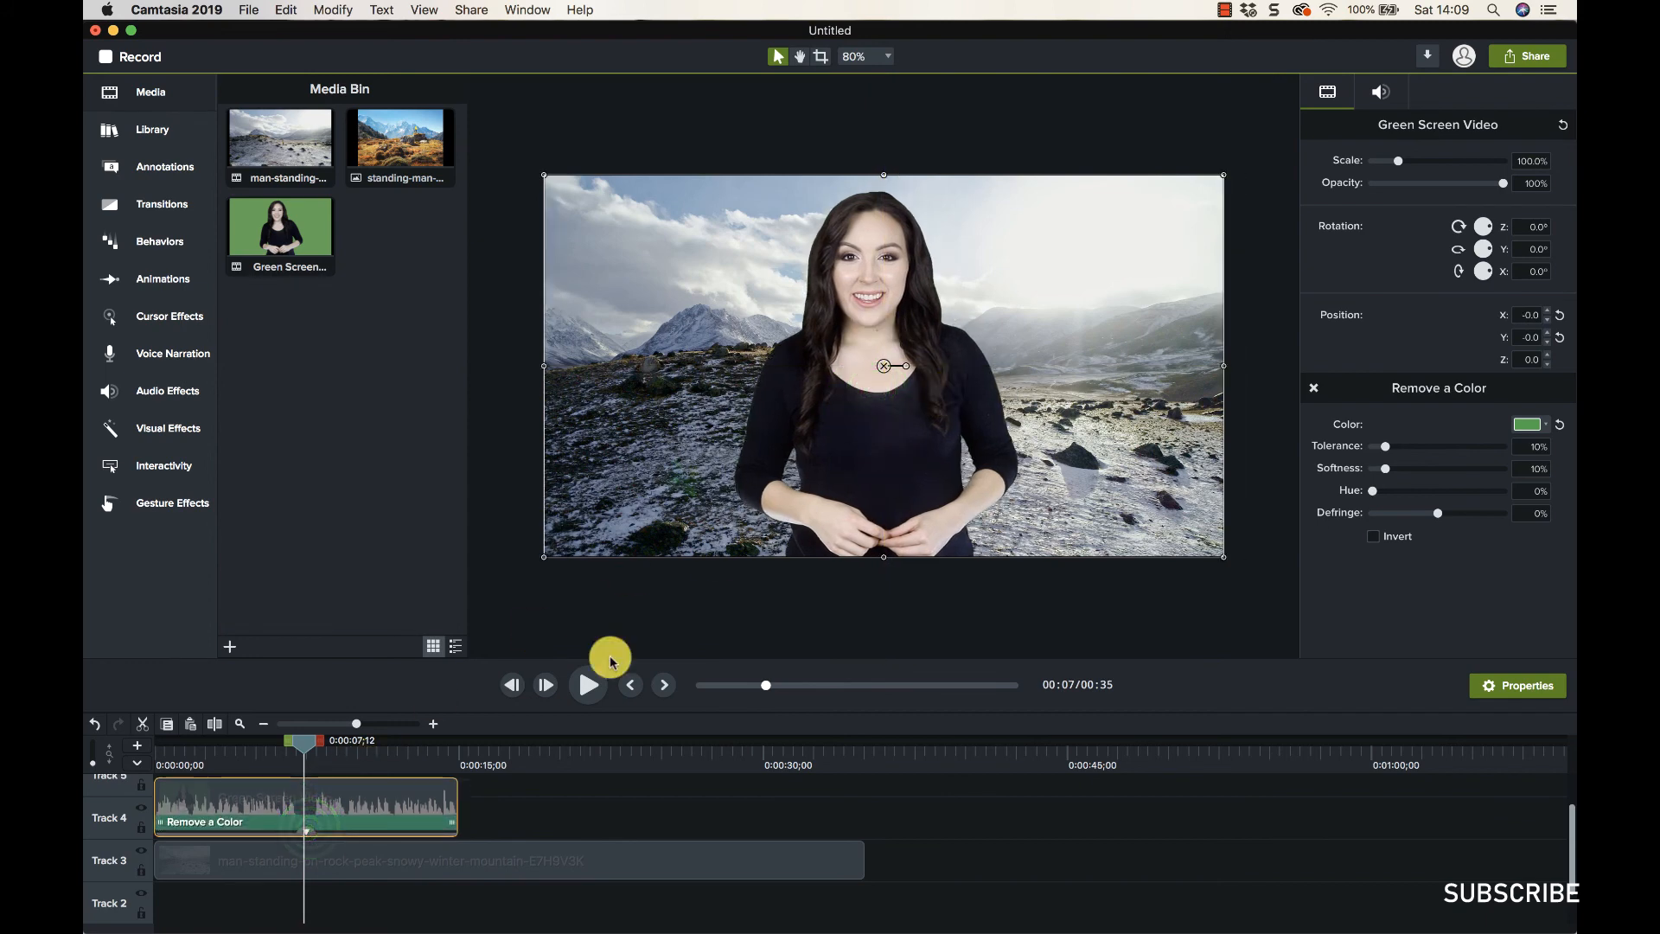
{"action": "left_click", "coordinate": [384, 828]}
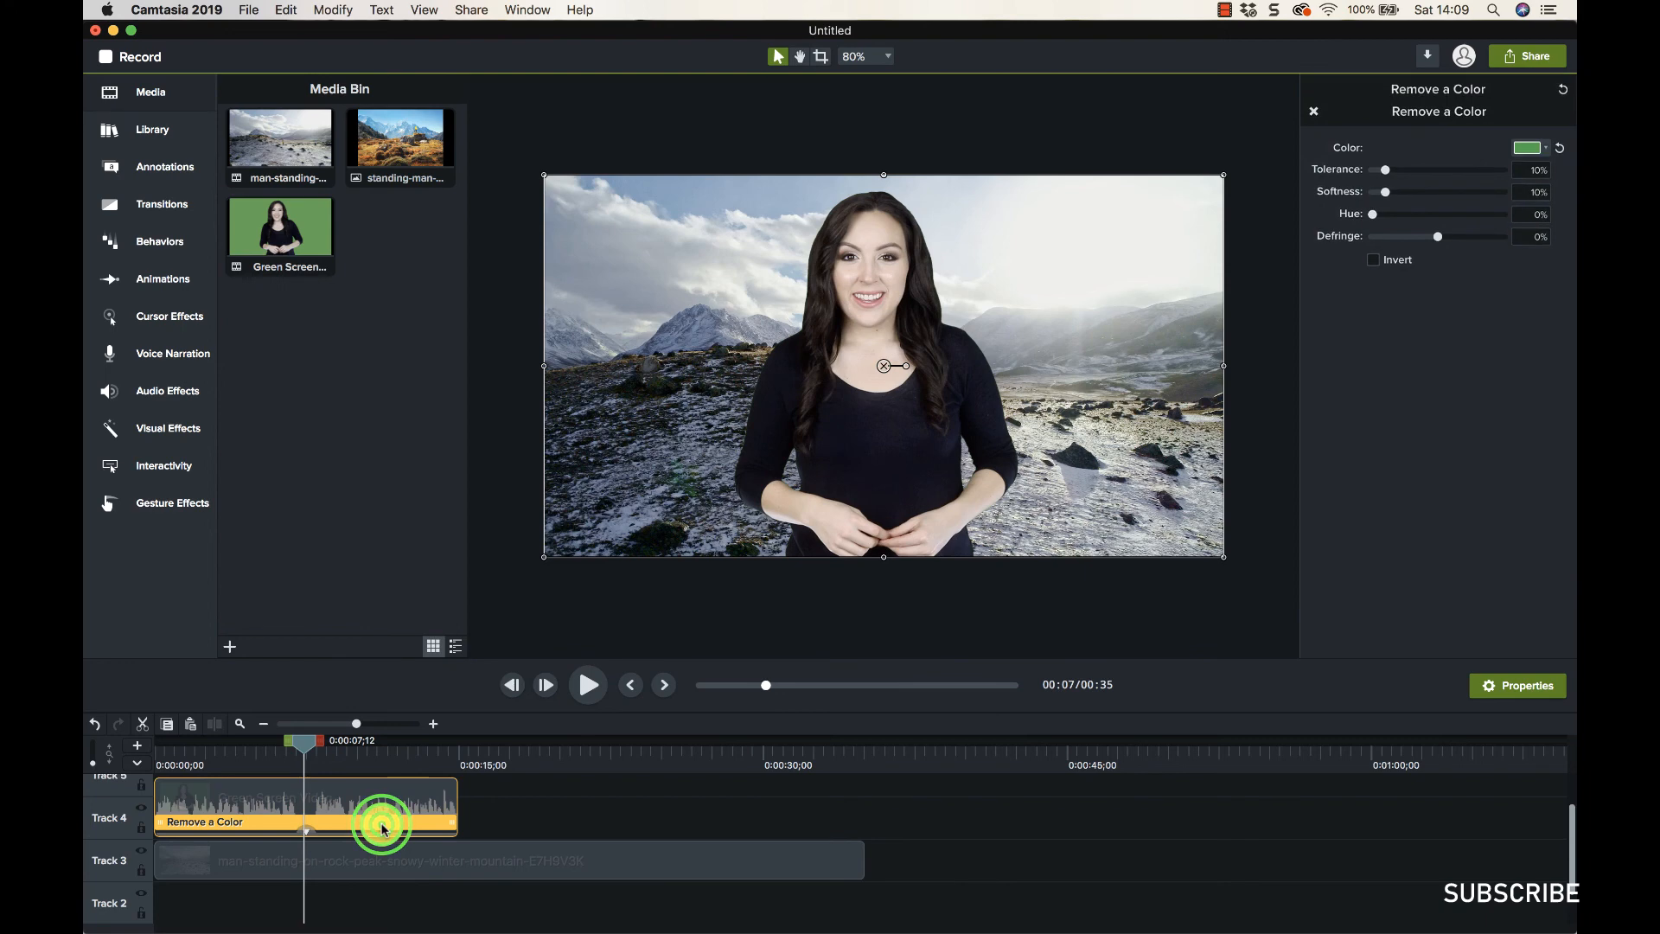
{"action": "left_click_drag", "start_coordinate": [1387, 173], "coordinate": [1418, 174]}
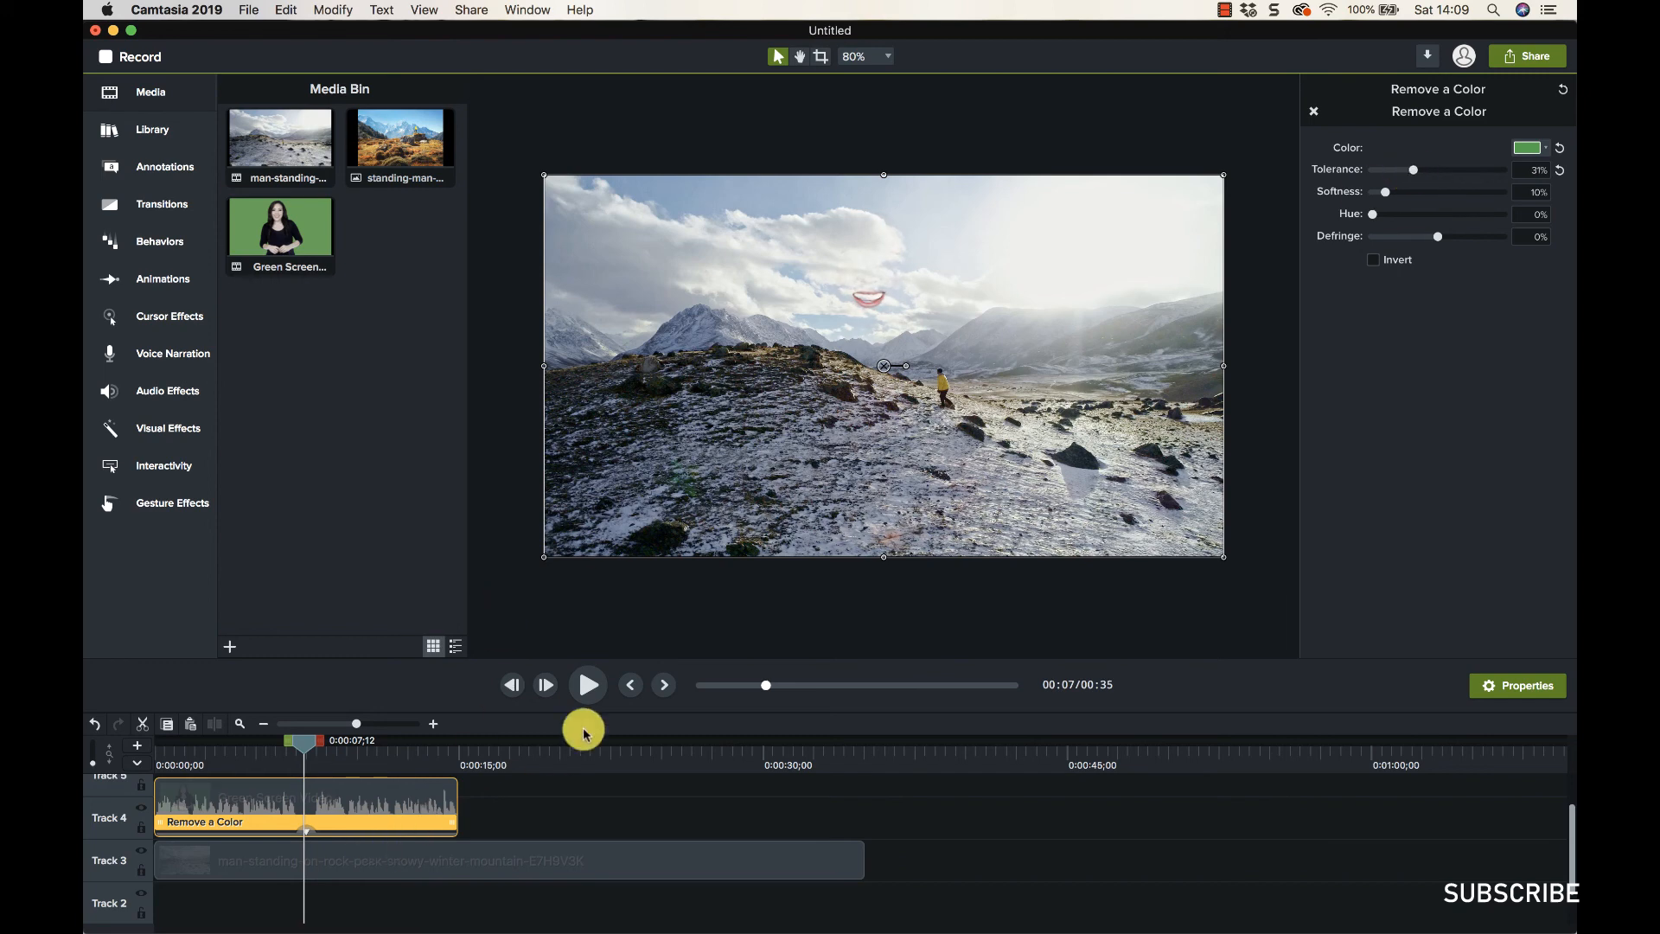
{"action": "left_click", "coordinate": [589, 683]}
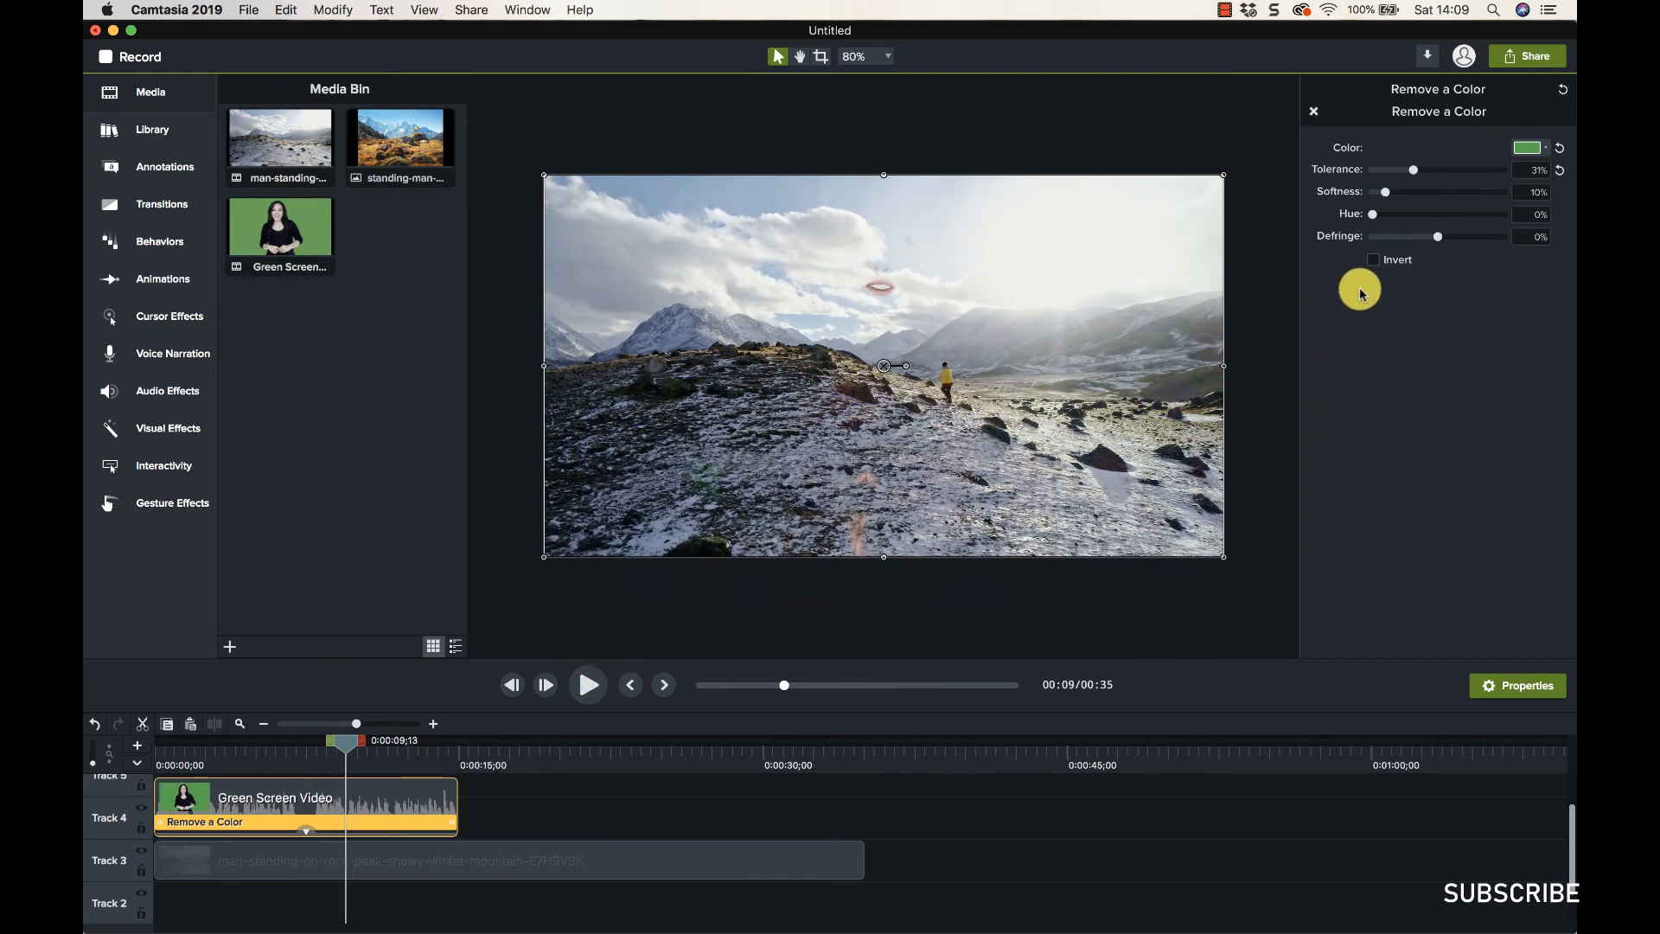
Adjust Remove a Color to 12% Tolerance, 0% Softness, 19% Hue and -70% Defringe
{"action": "left_click", "coordinate": [1402, 173]}
{"action": "mouse_move", "coordinate": [1402, 176]}
{"action": "left_mouse_down"}
{"action": "mouse_move", "coordinate": [1383, 170]}
{"action": "mouse_move", "coordinate": [1376, 196]}
{"action": "left_mouse_up"}
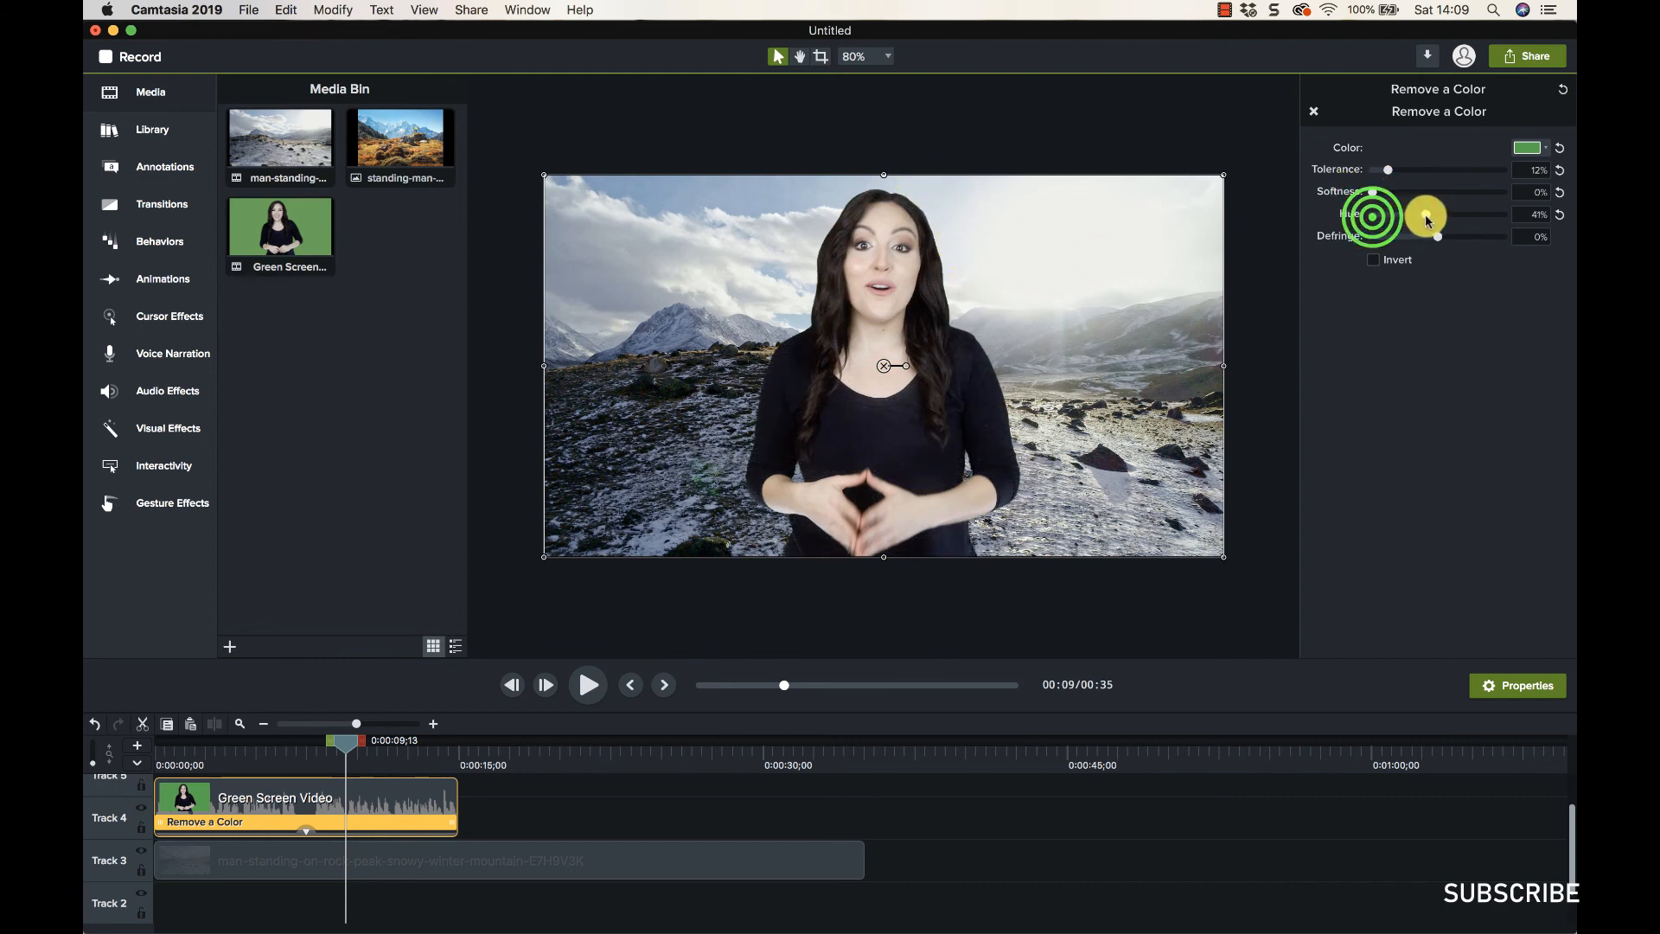
{"action": "left_click_drag", "start_coordinate": [1427, 217], "coordinate": [1381, 239]}
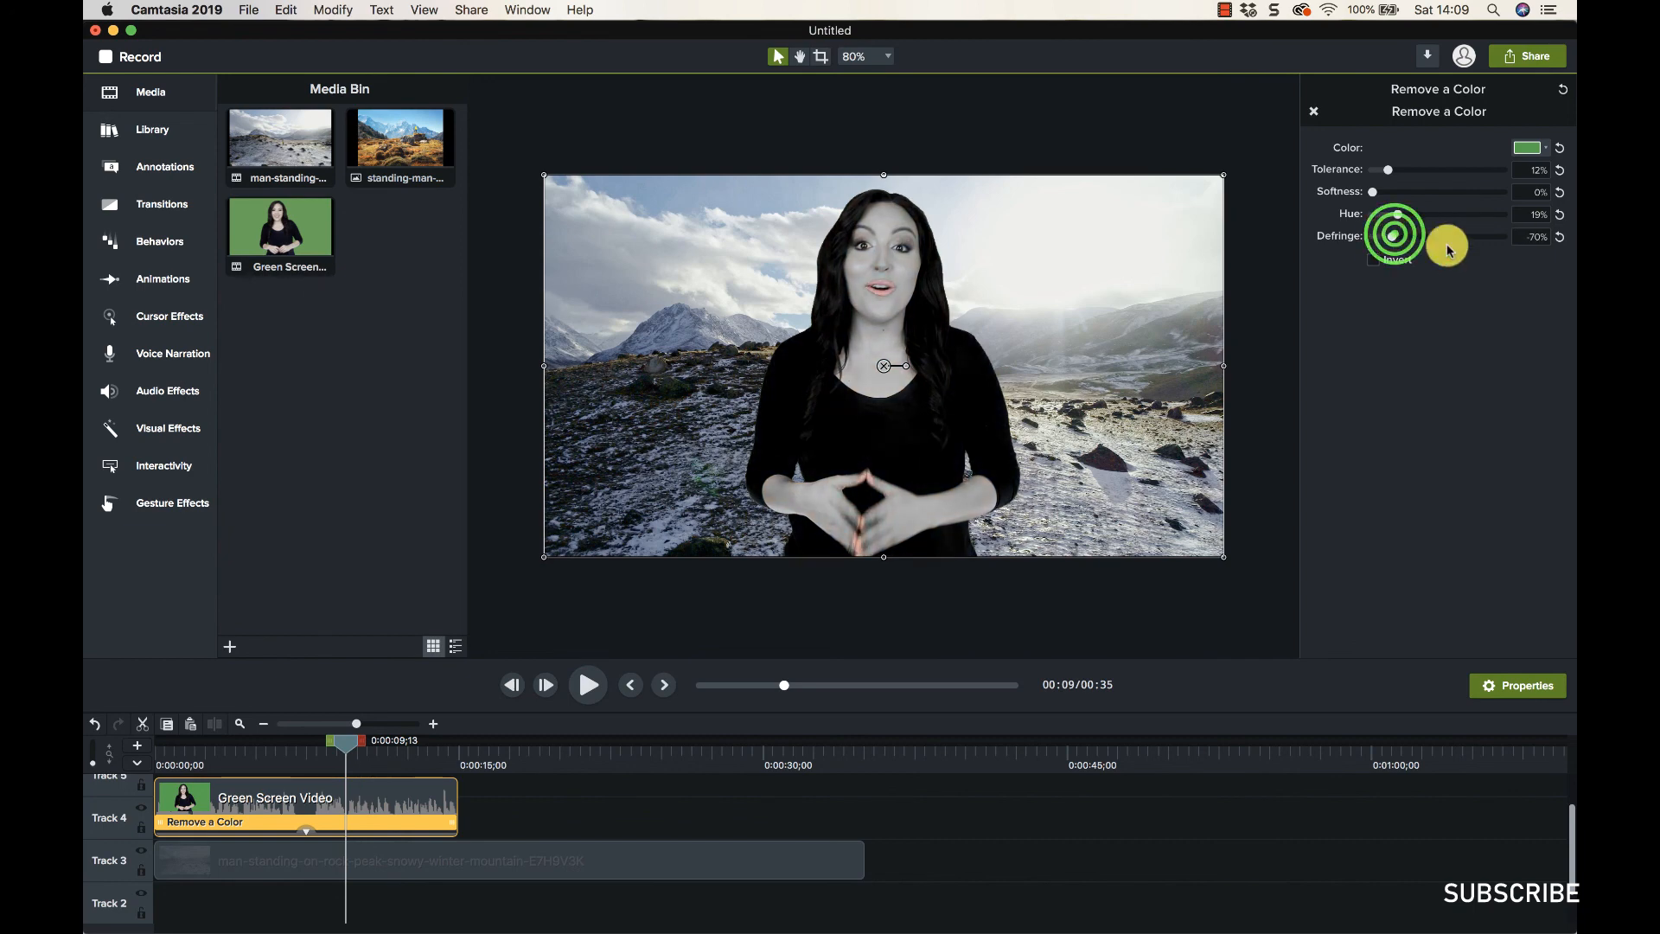
Reset the Remove a Color settings and shrink the green screen clip toward the canvas's lower-left corner
{"action": "left_click", "coordinate": [1568, 85]}
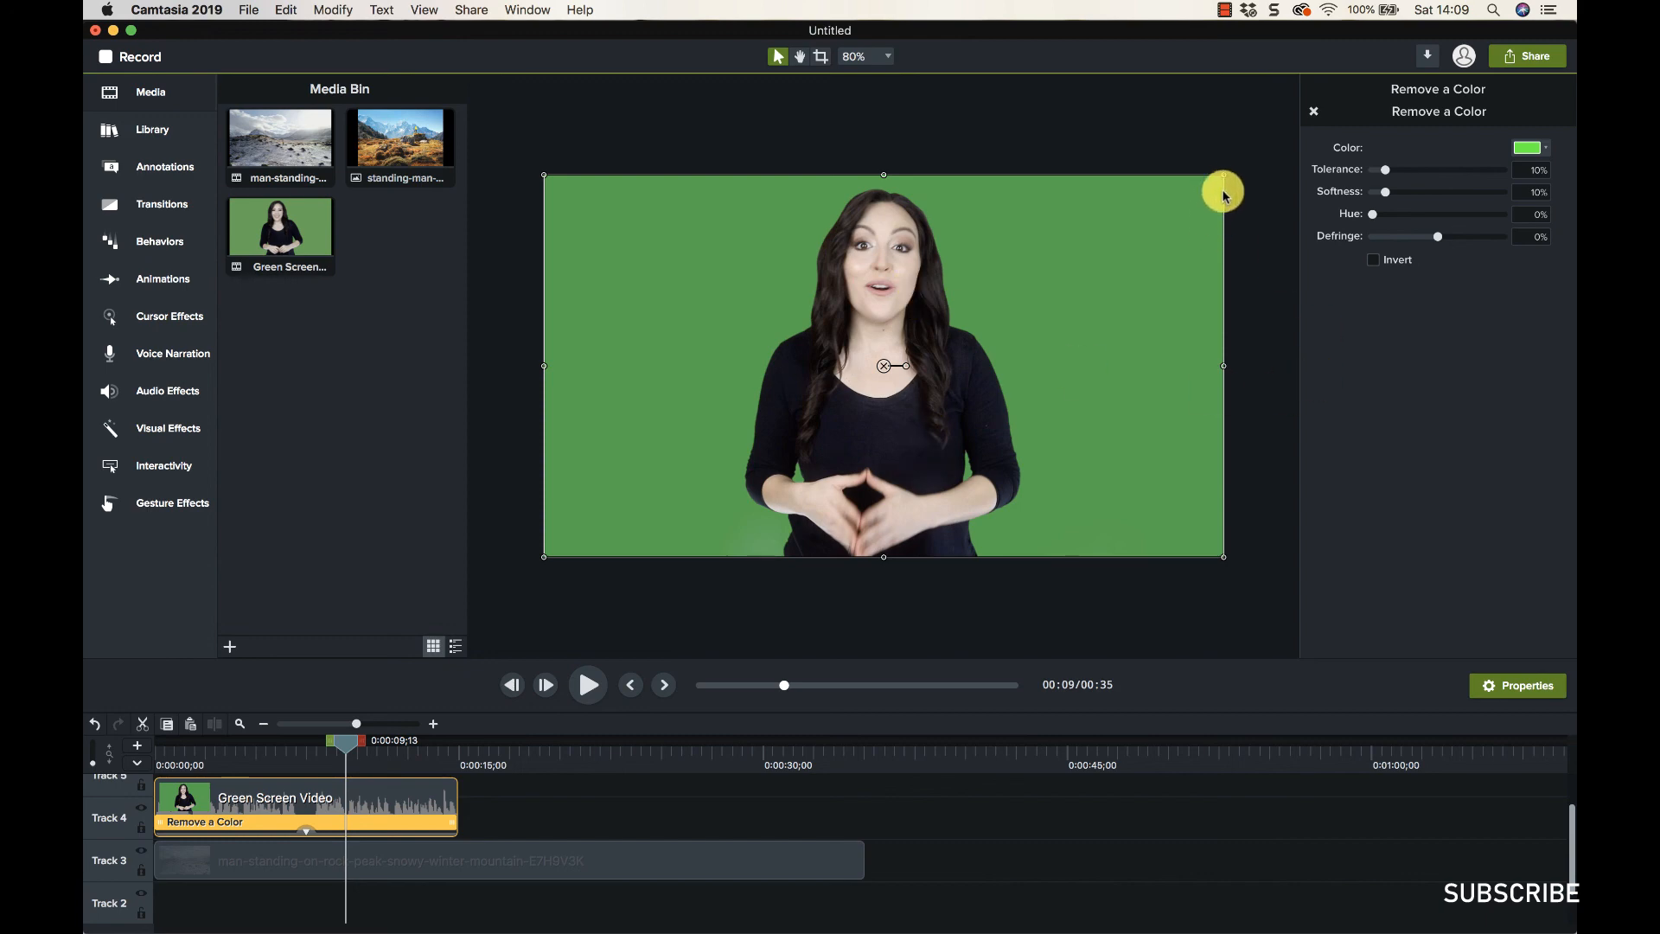
{"action": "left_click_drag", "start_coordinate": [1224, 174], "coordinate": [1021, 289]}
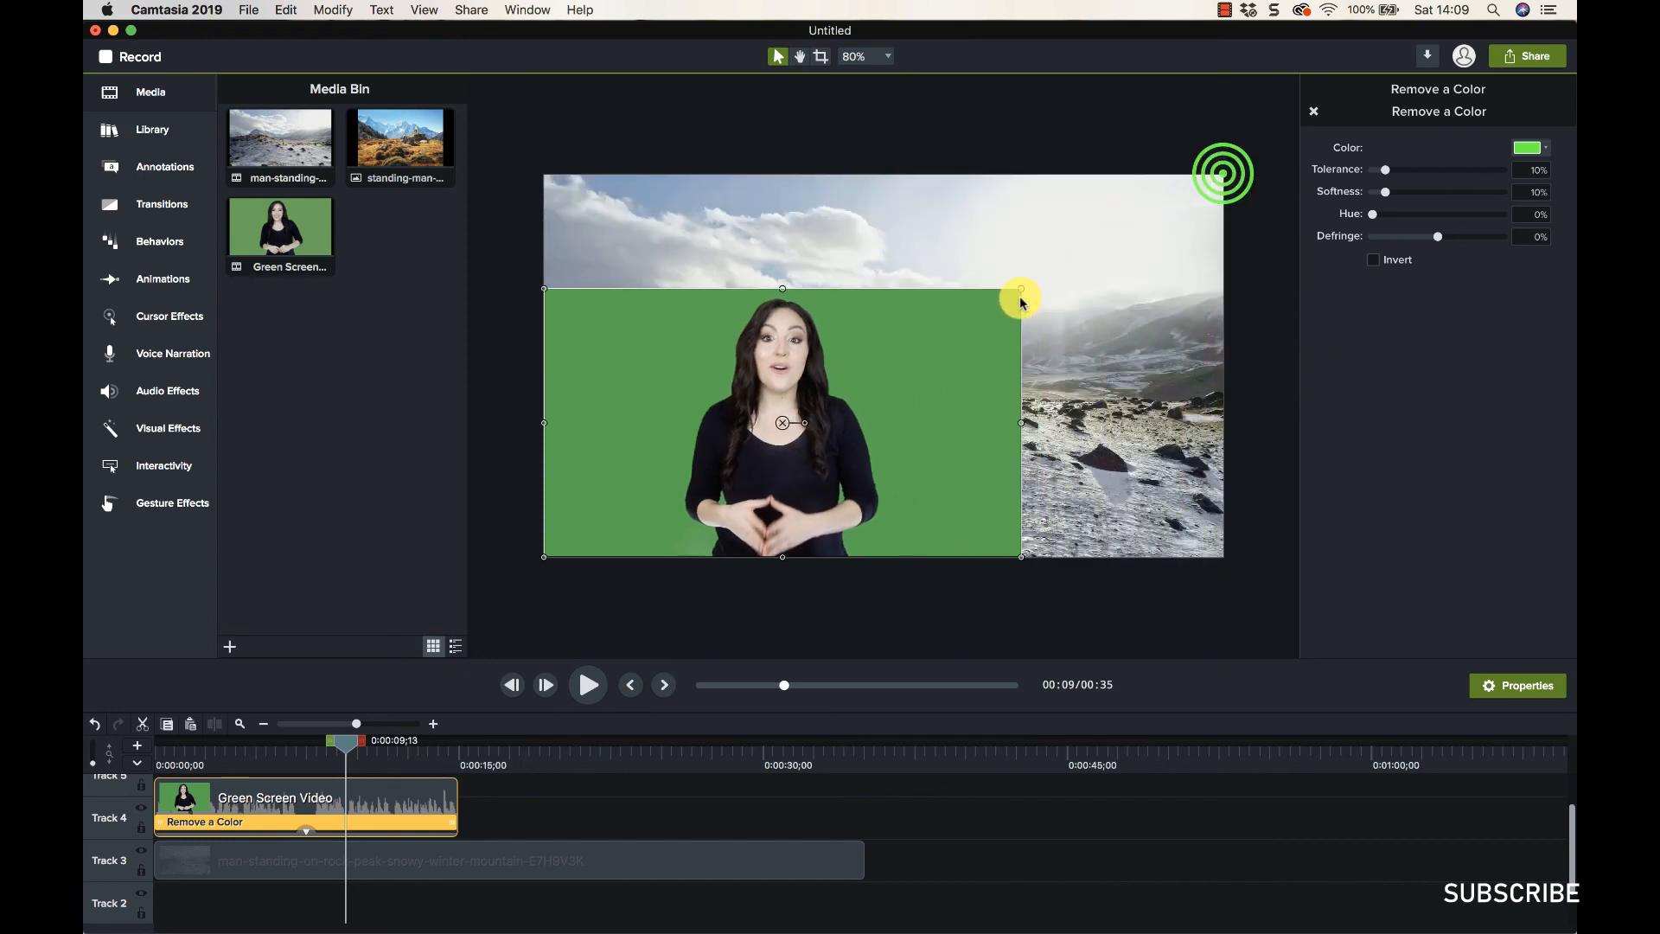
{"action": "left_click", "coordinate": [170, 441]}
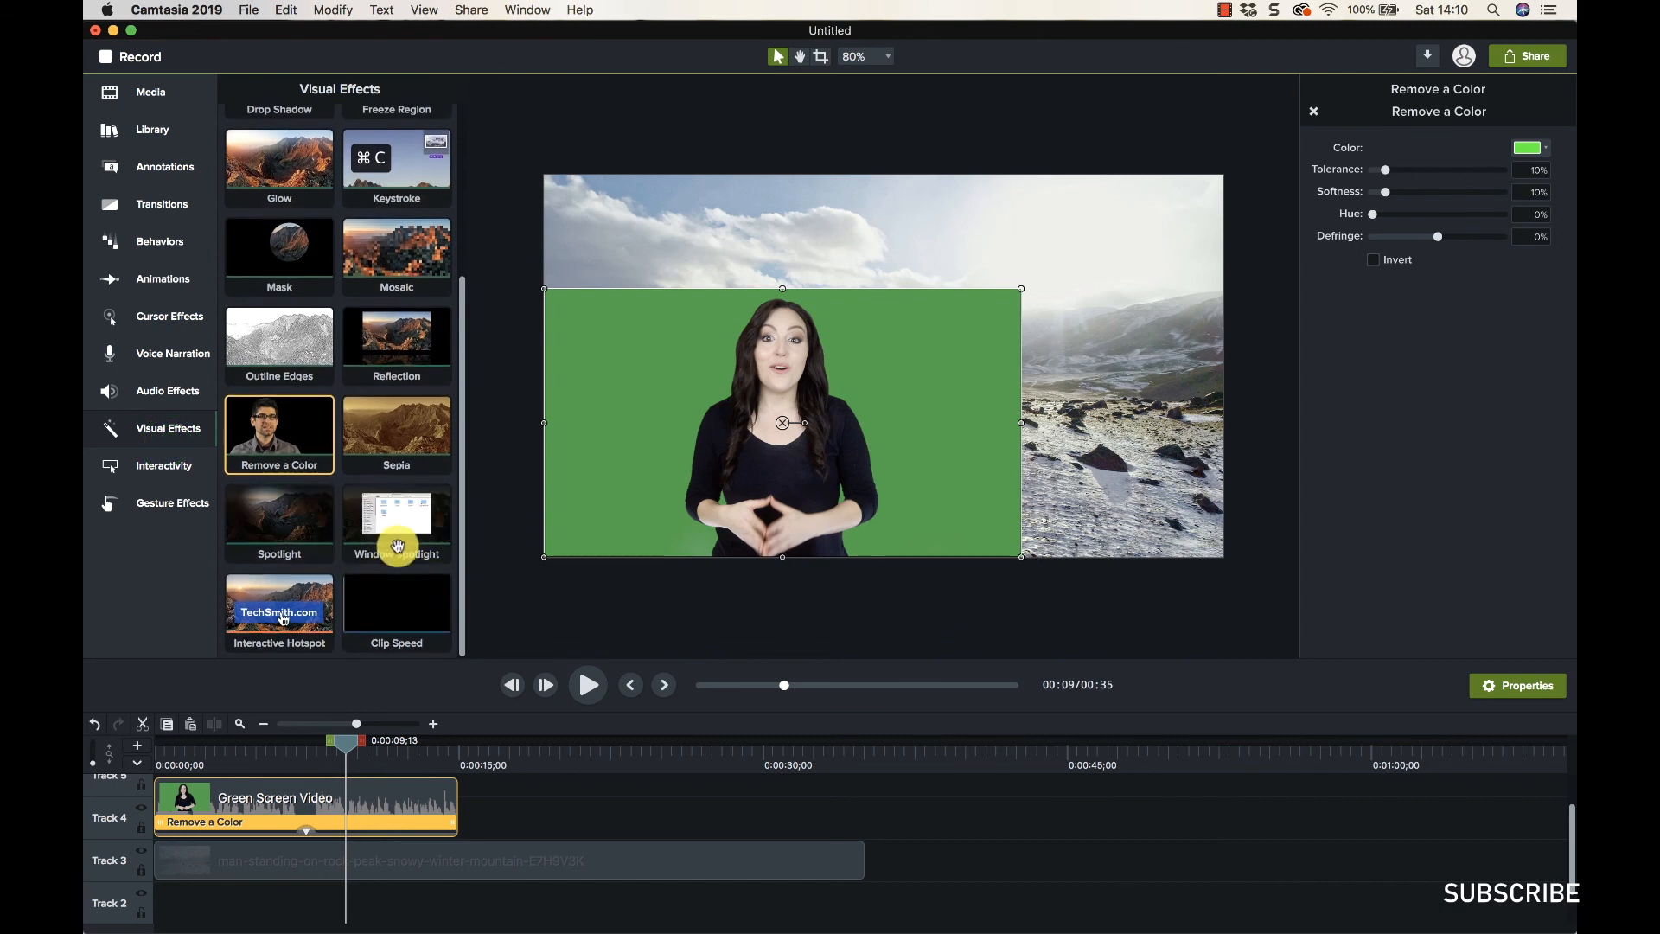